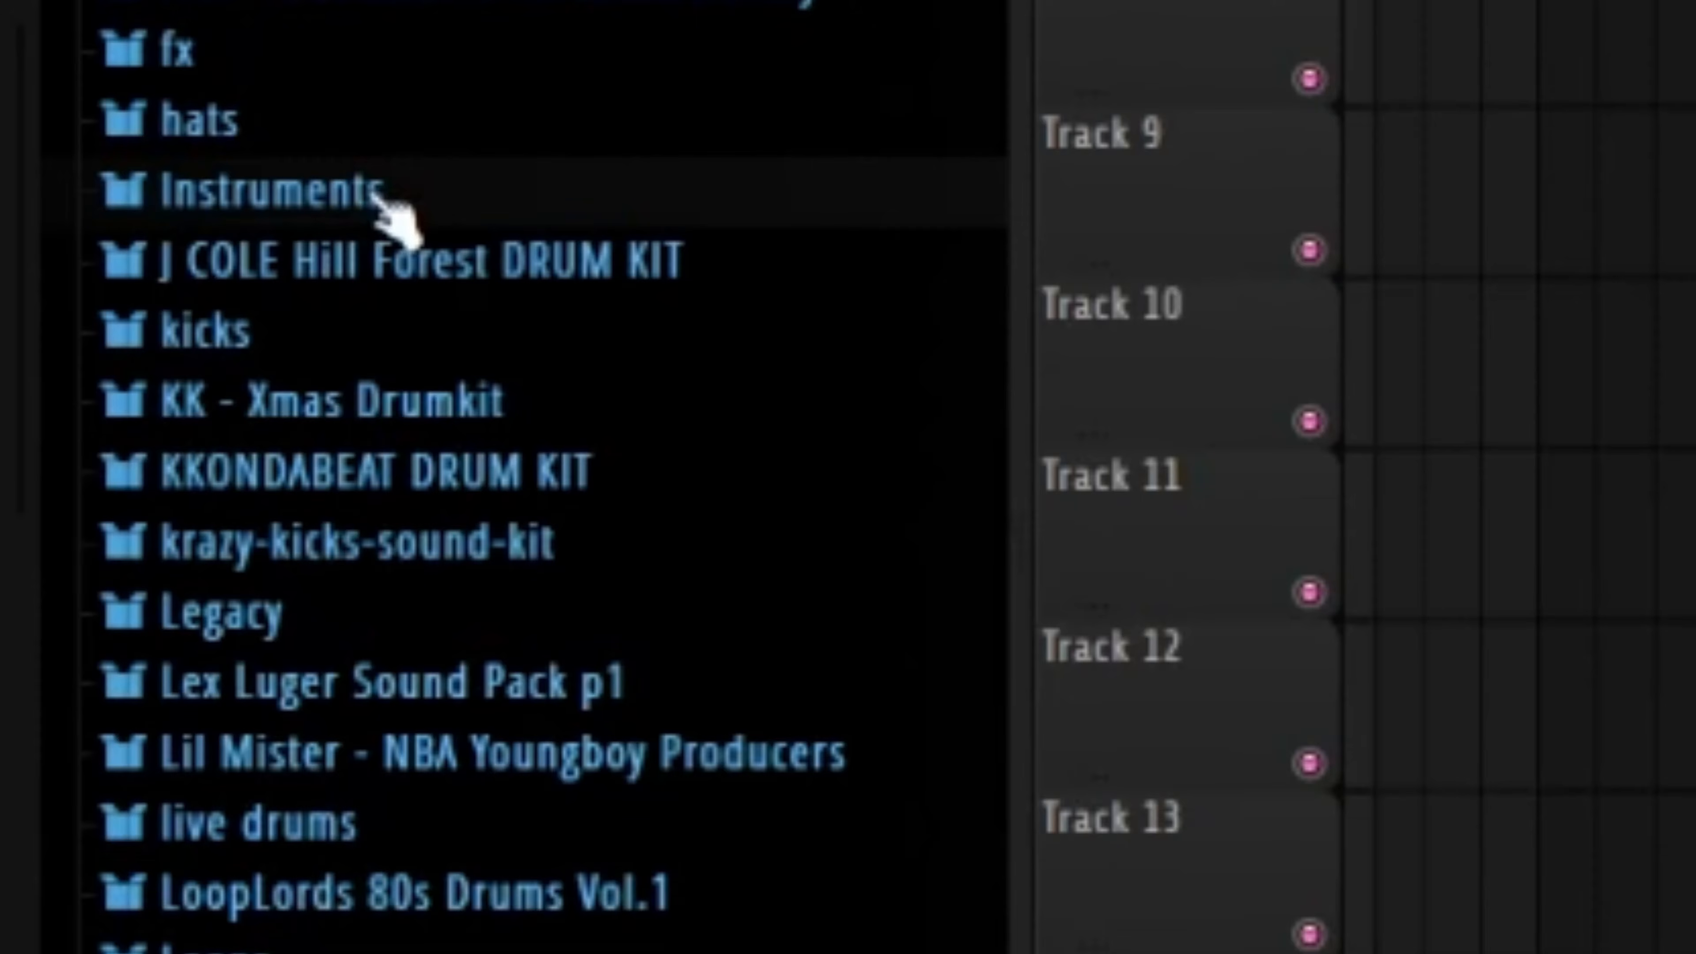
- Expand the Instruments folder and its Keyboard subfolder in the browser to look at the available presets
click(81, 412)
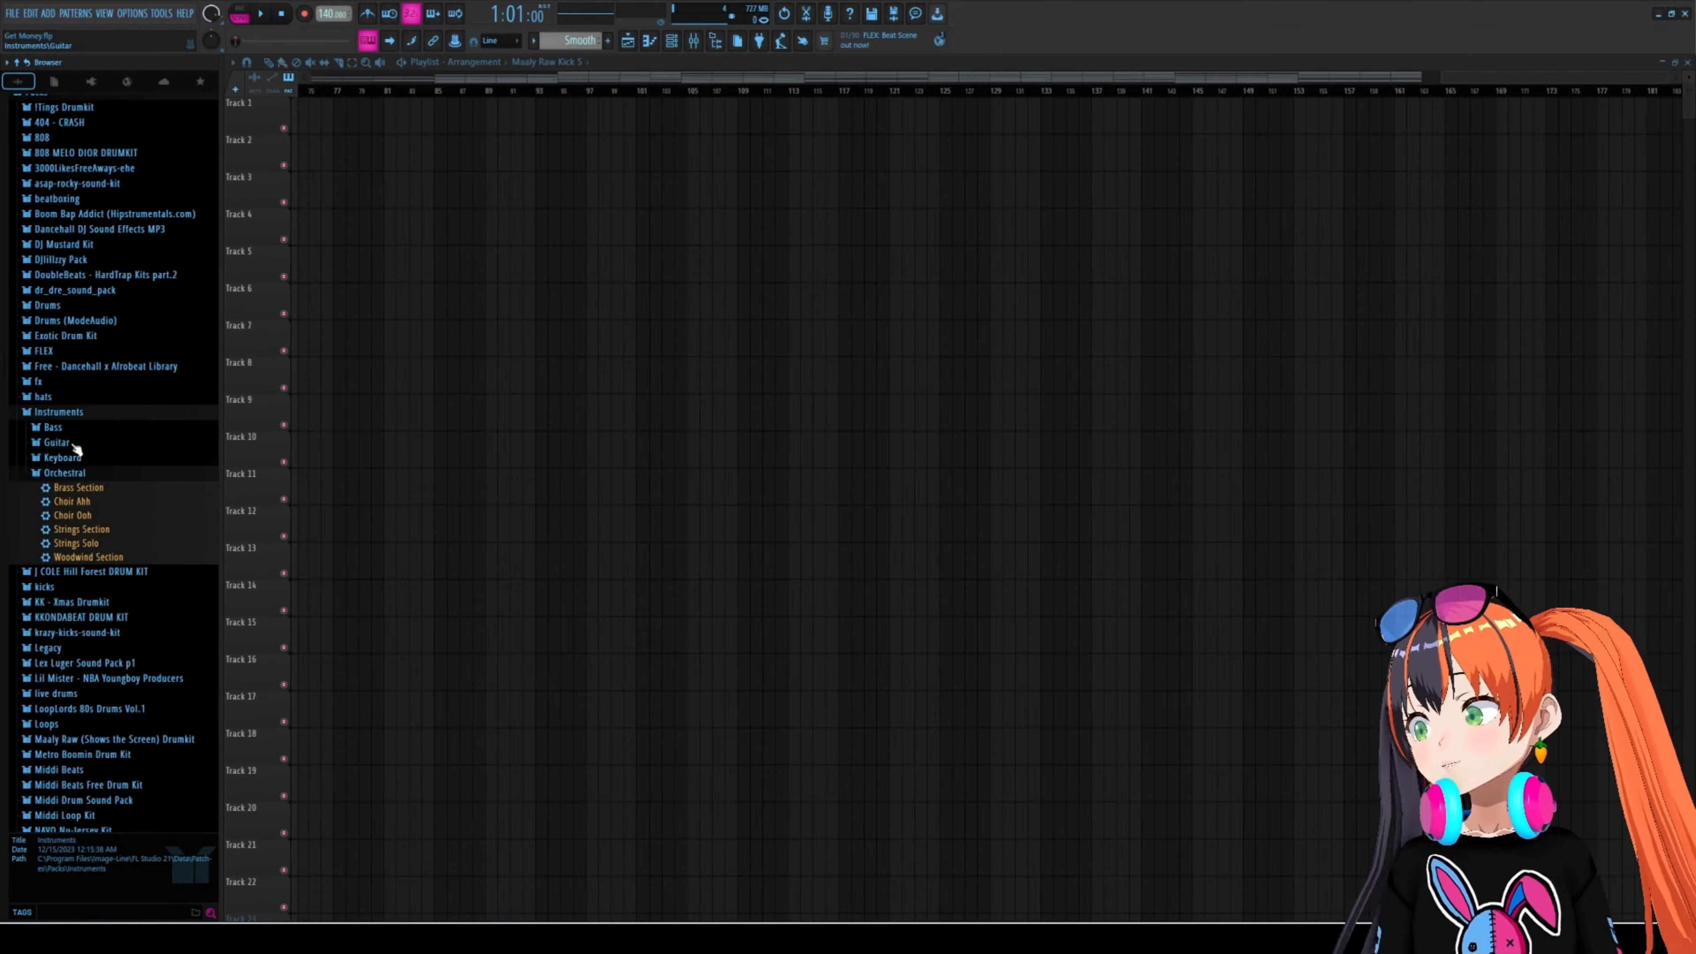
click(80, 459)
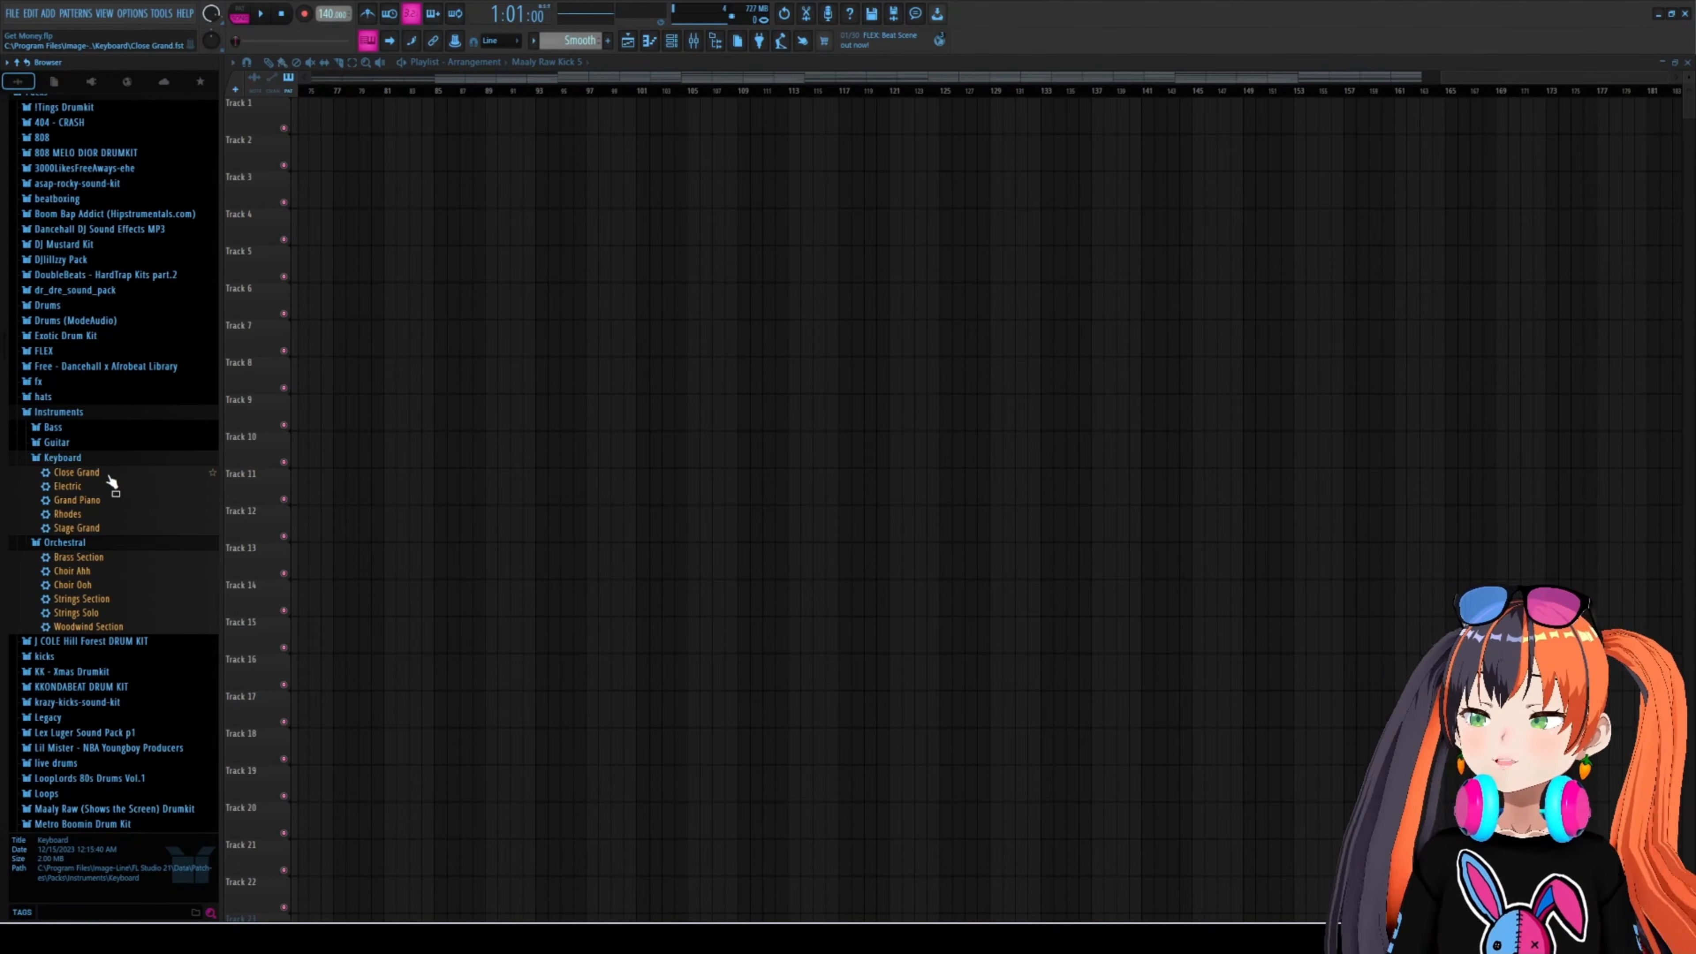
click(107, 463)
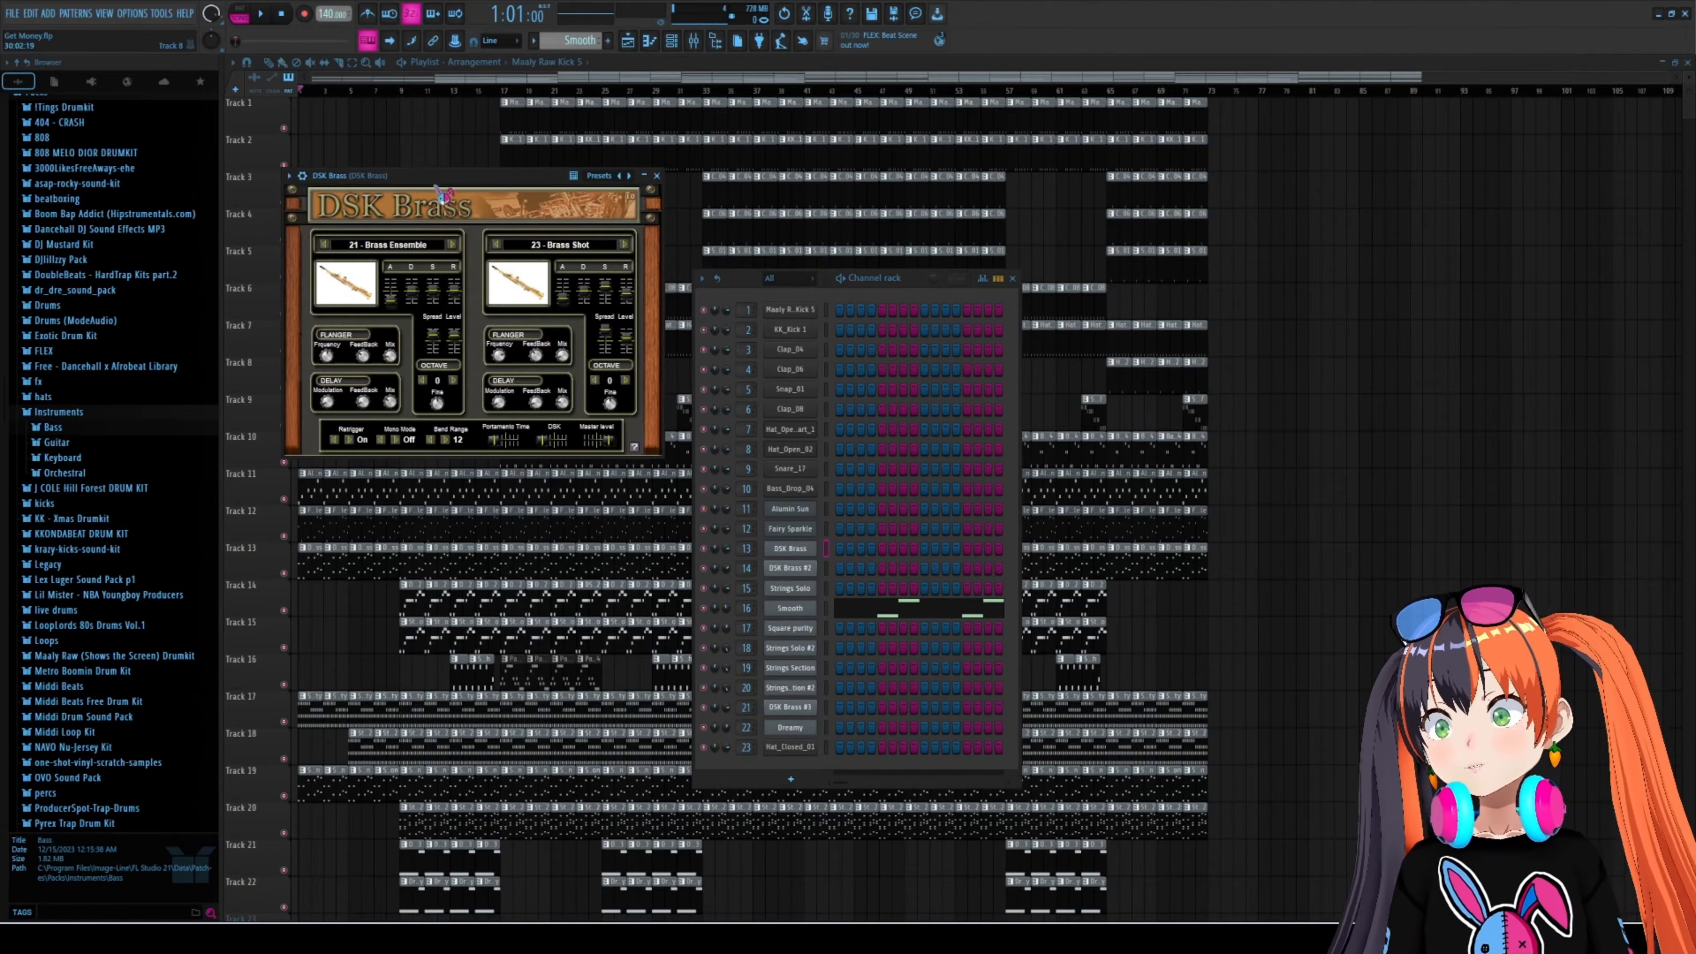
- Move the DSK Brass window over the channel rack and expand the Orchestral instruments folder in the browser
drag(440, 188, 728, 330)
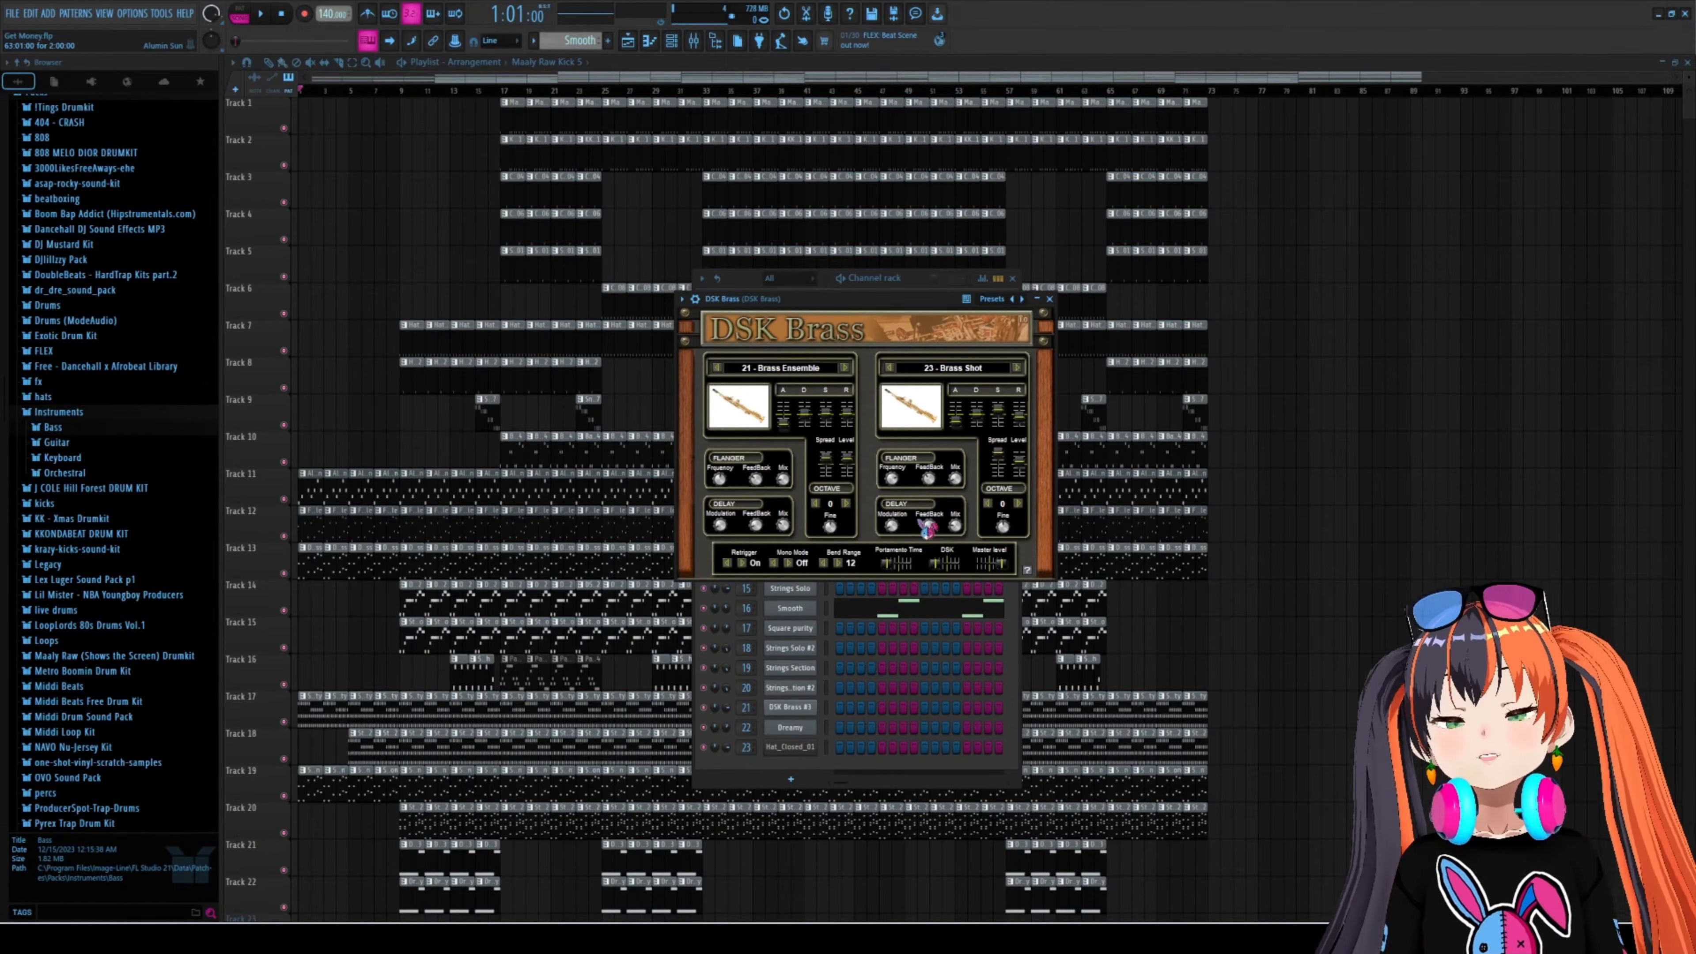
drag(878, 300, 896, 238)
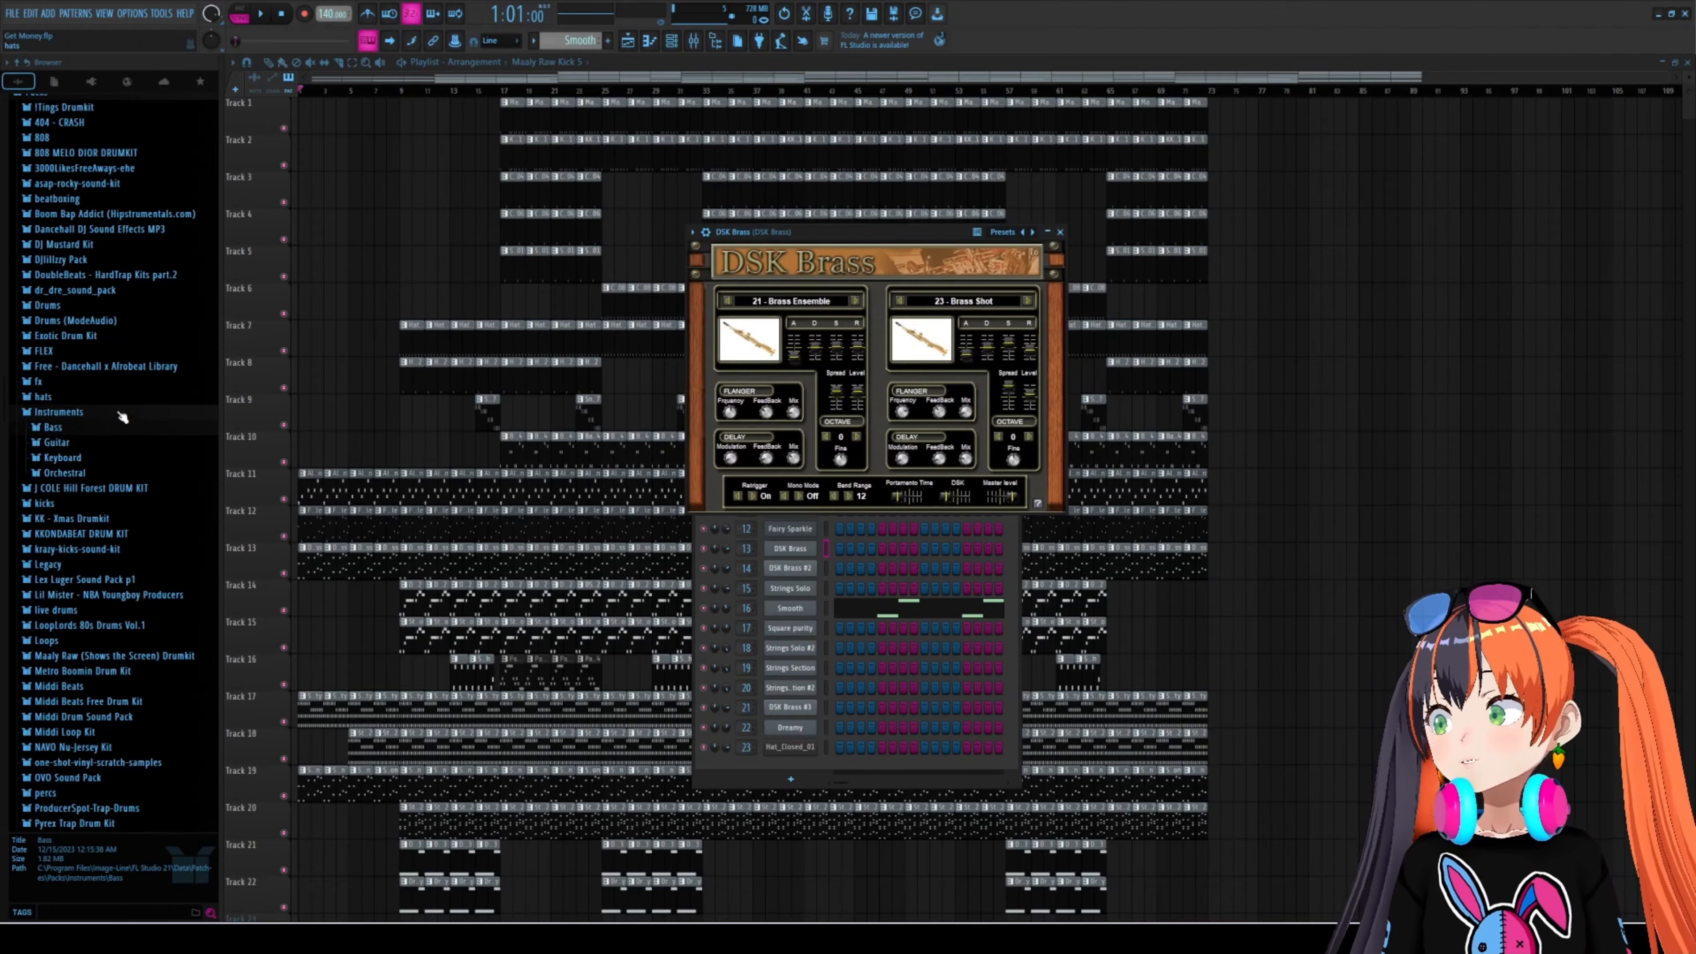
click(89, 477)
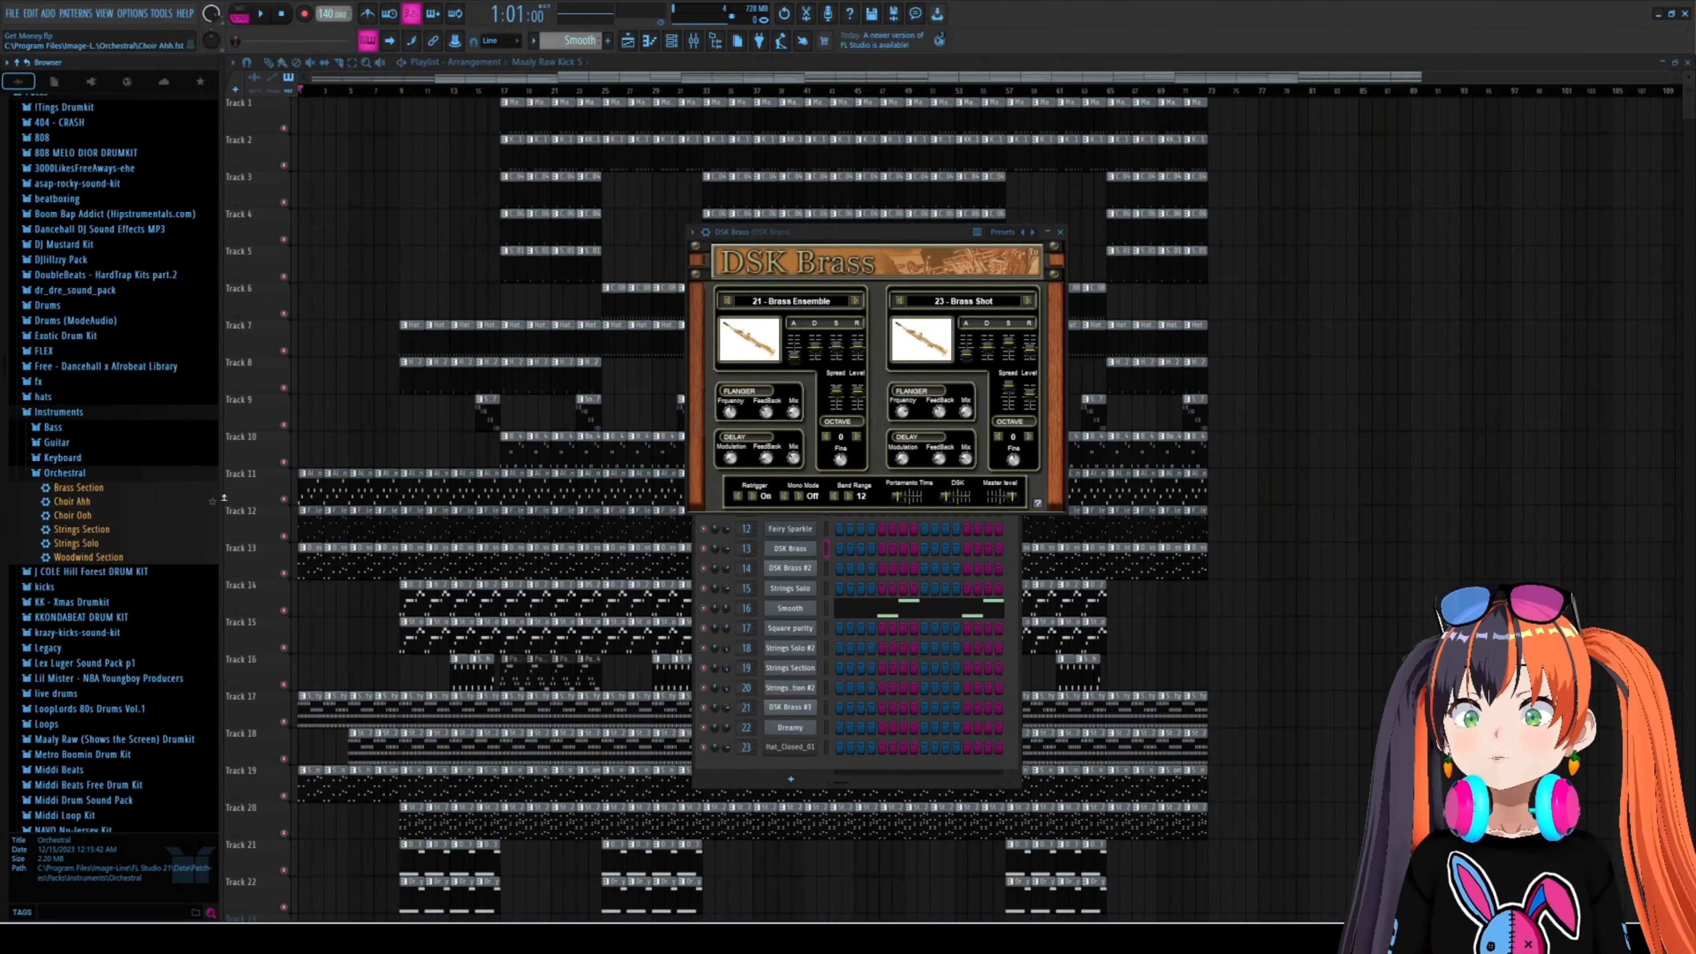
mouse_move(828, 232)
mouse_down()
mouse_move(869, 227)
mouse_move(822, 236)
mouse_up()
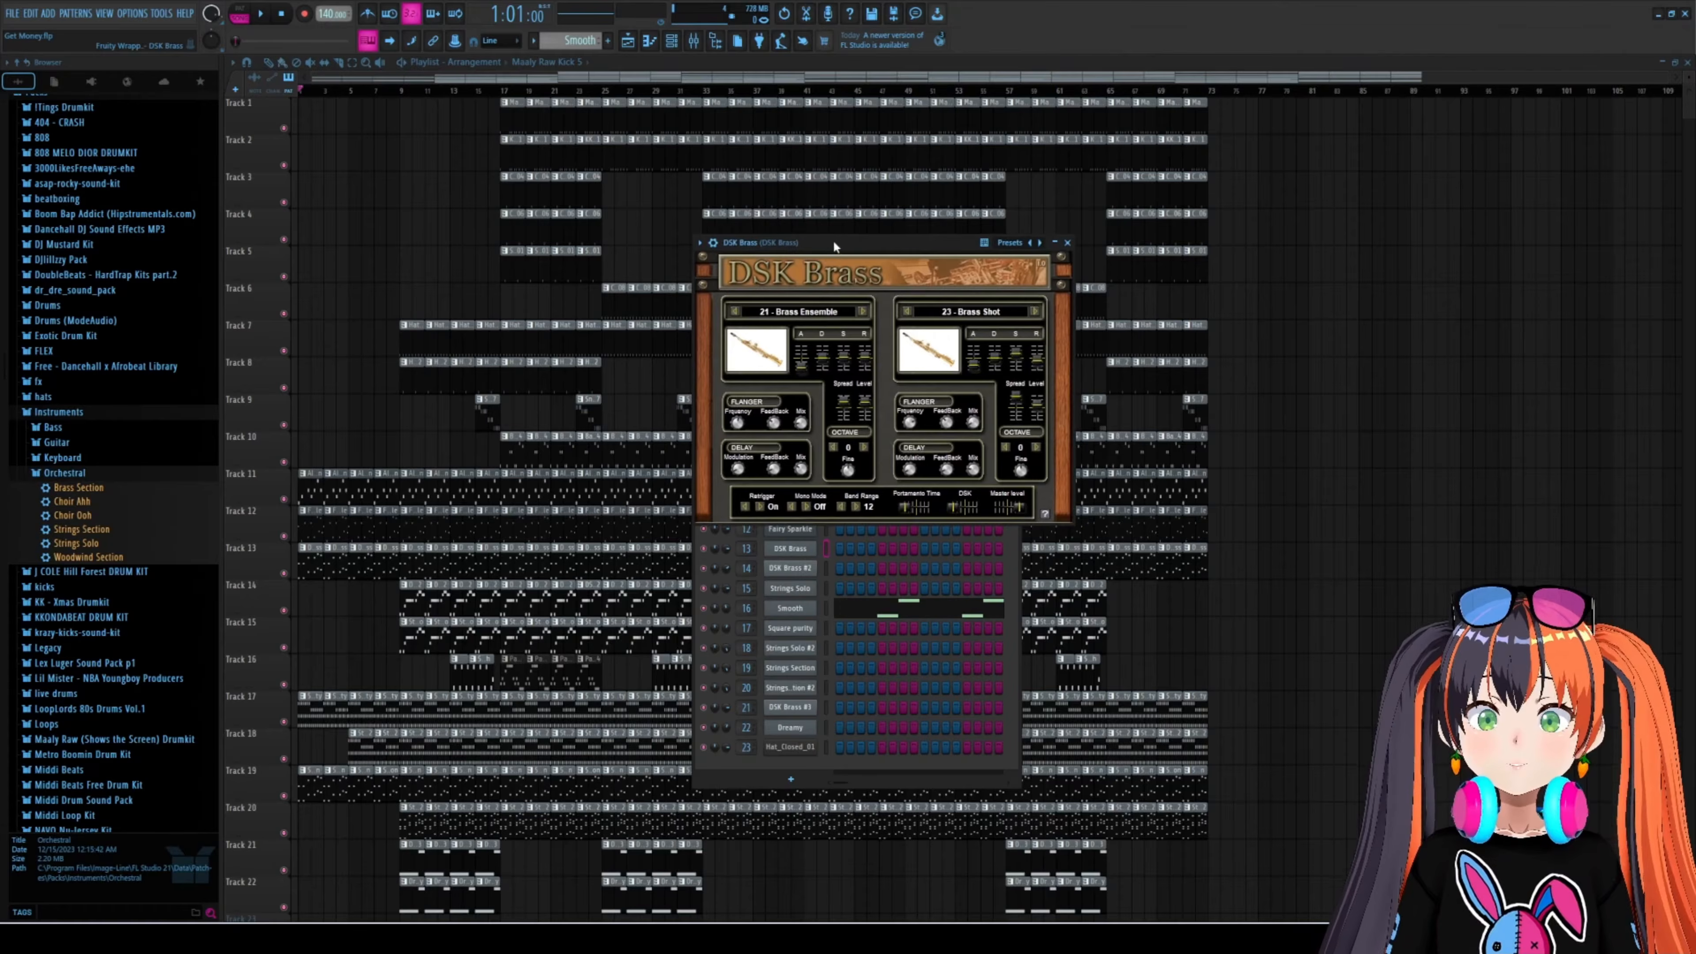
- Display the DSK Brass pattern's notes in the piano roll, bring up the channel rack, and play the pattern through
drag(687, 34, 1315, 126)
scroll(567, 46, up, 3)
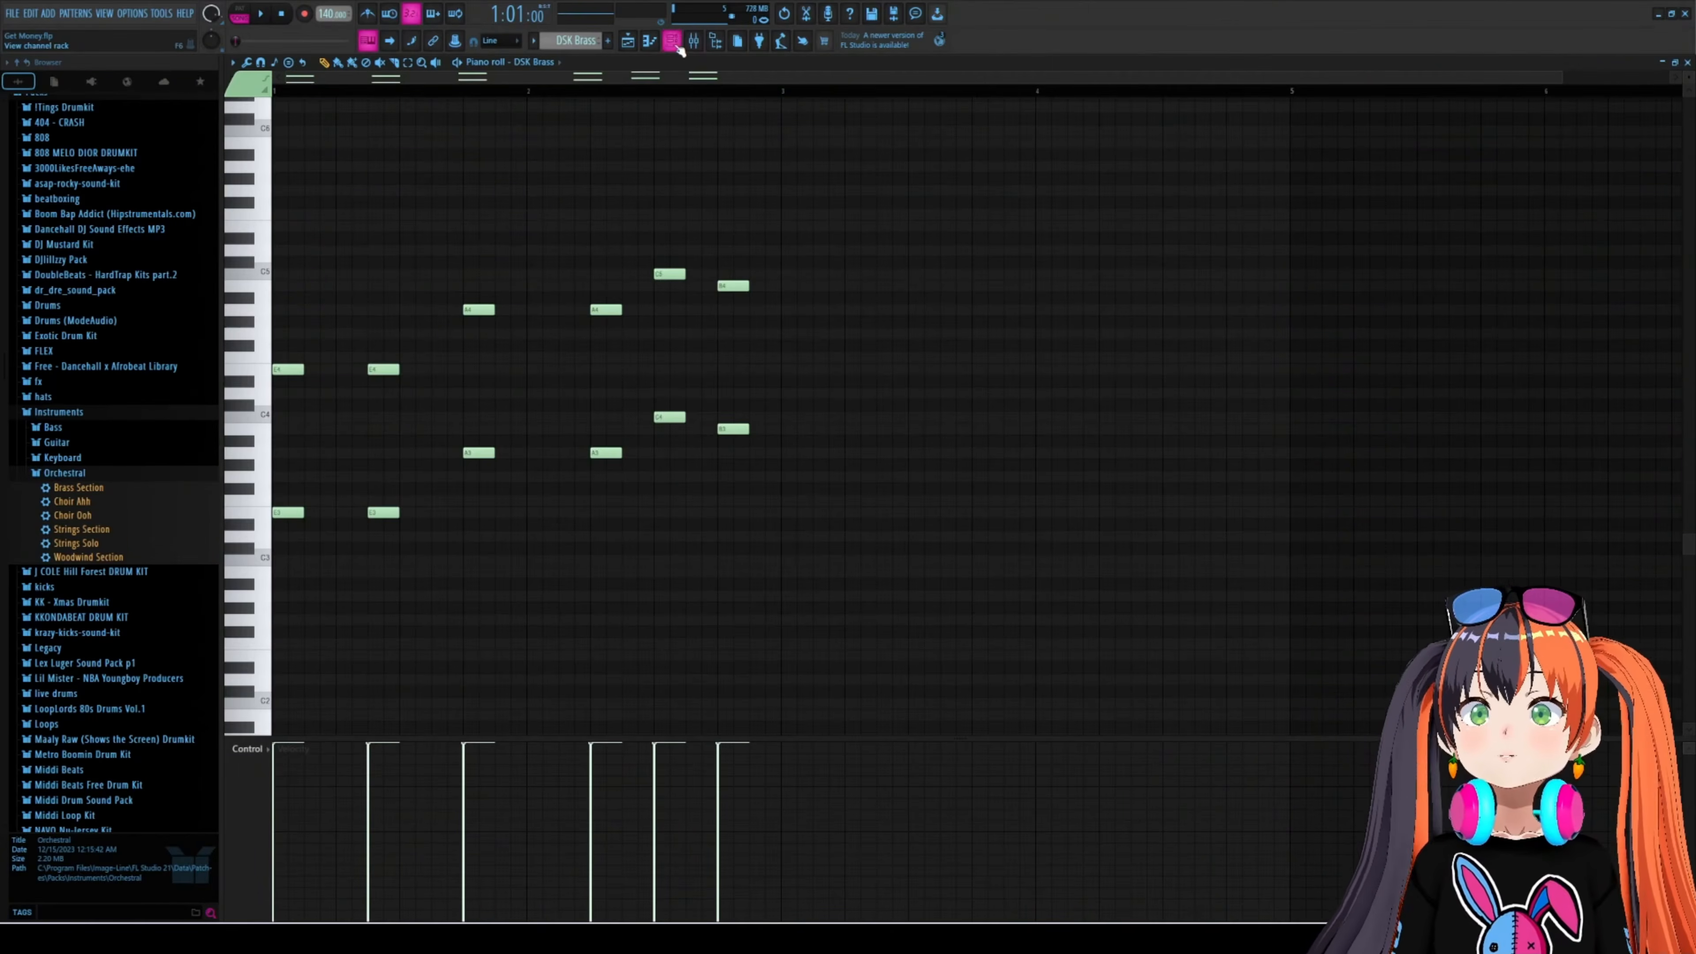
click(671, 40)
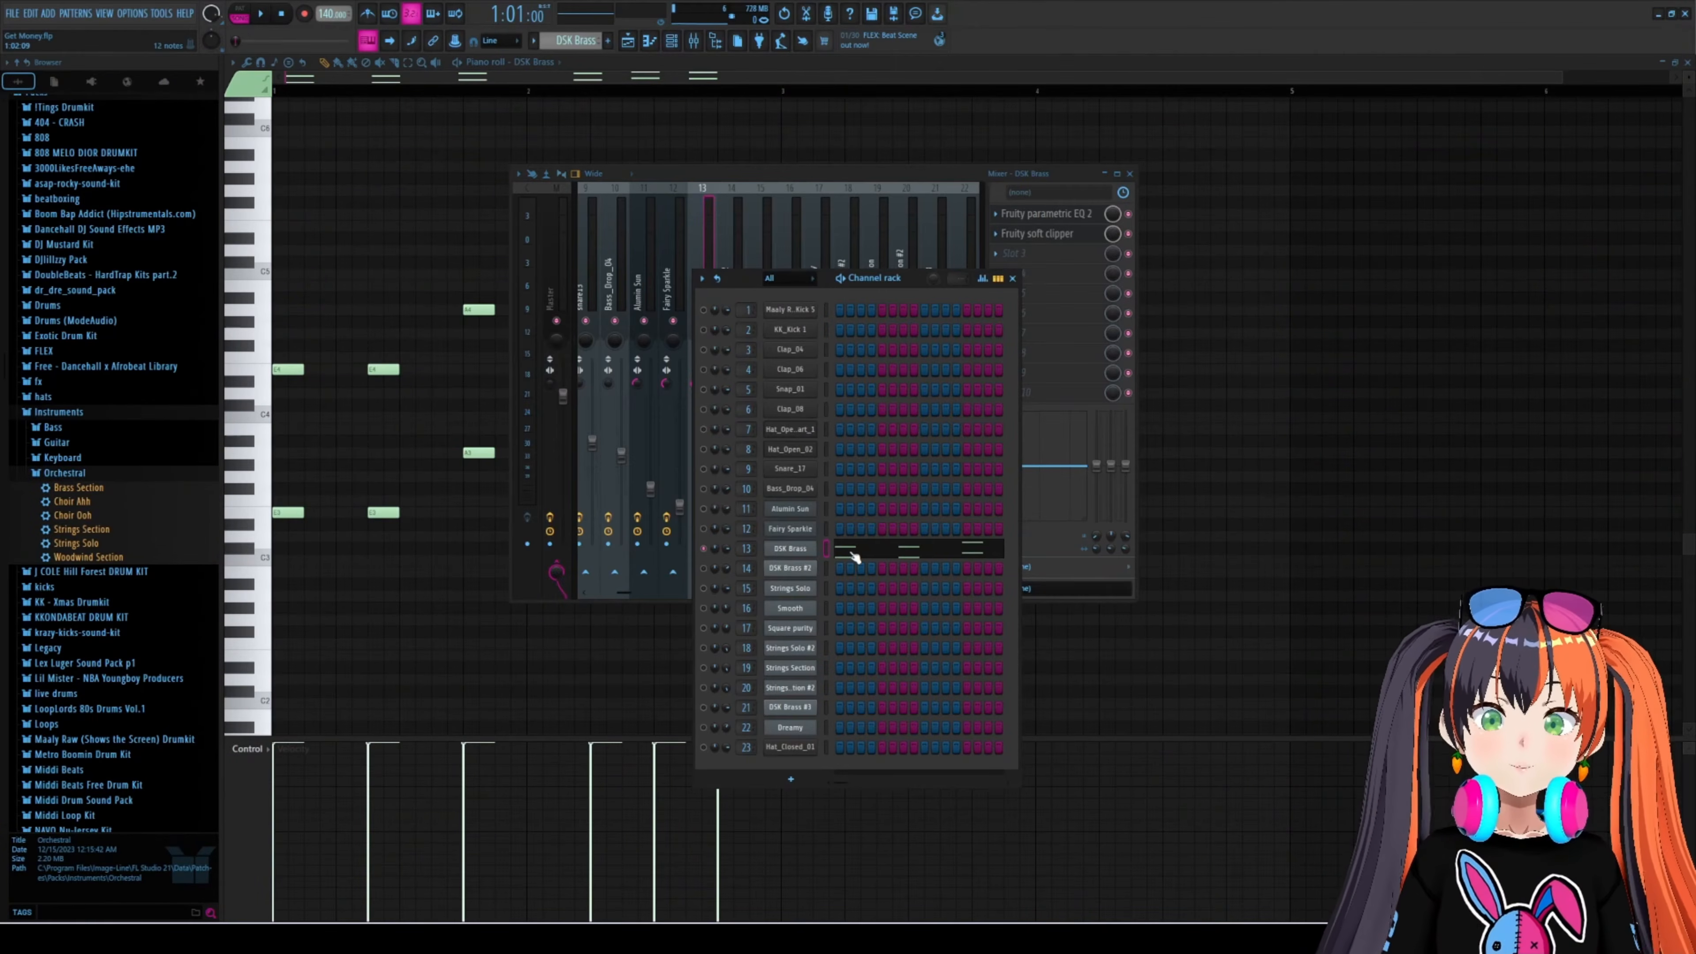
key(space)
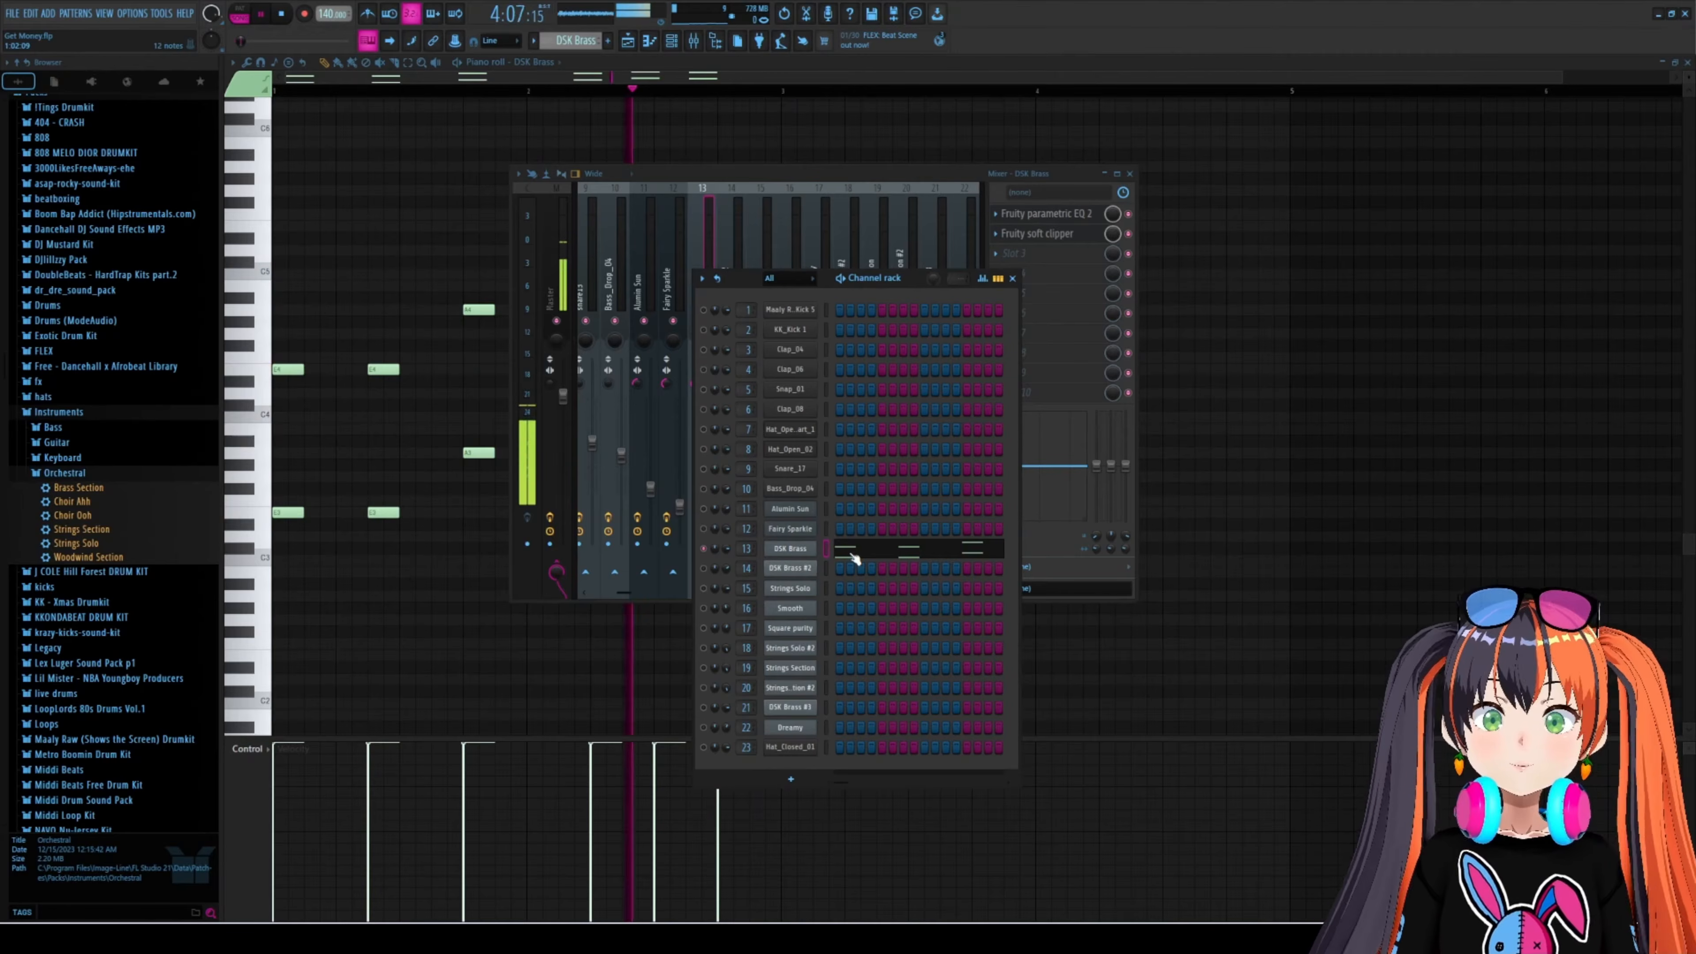
key(space)
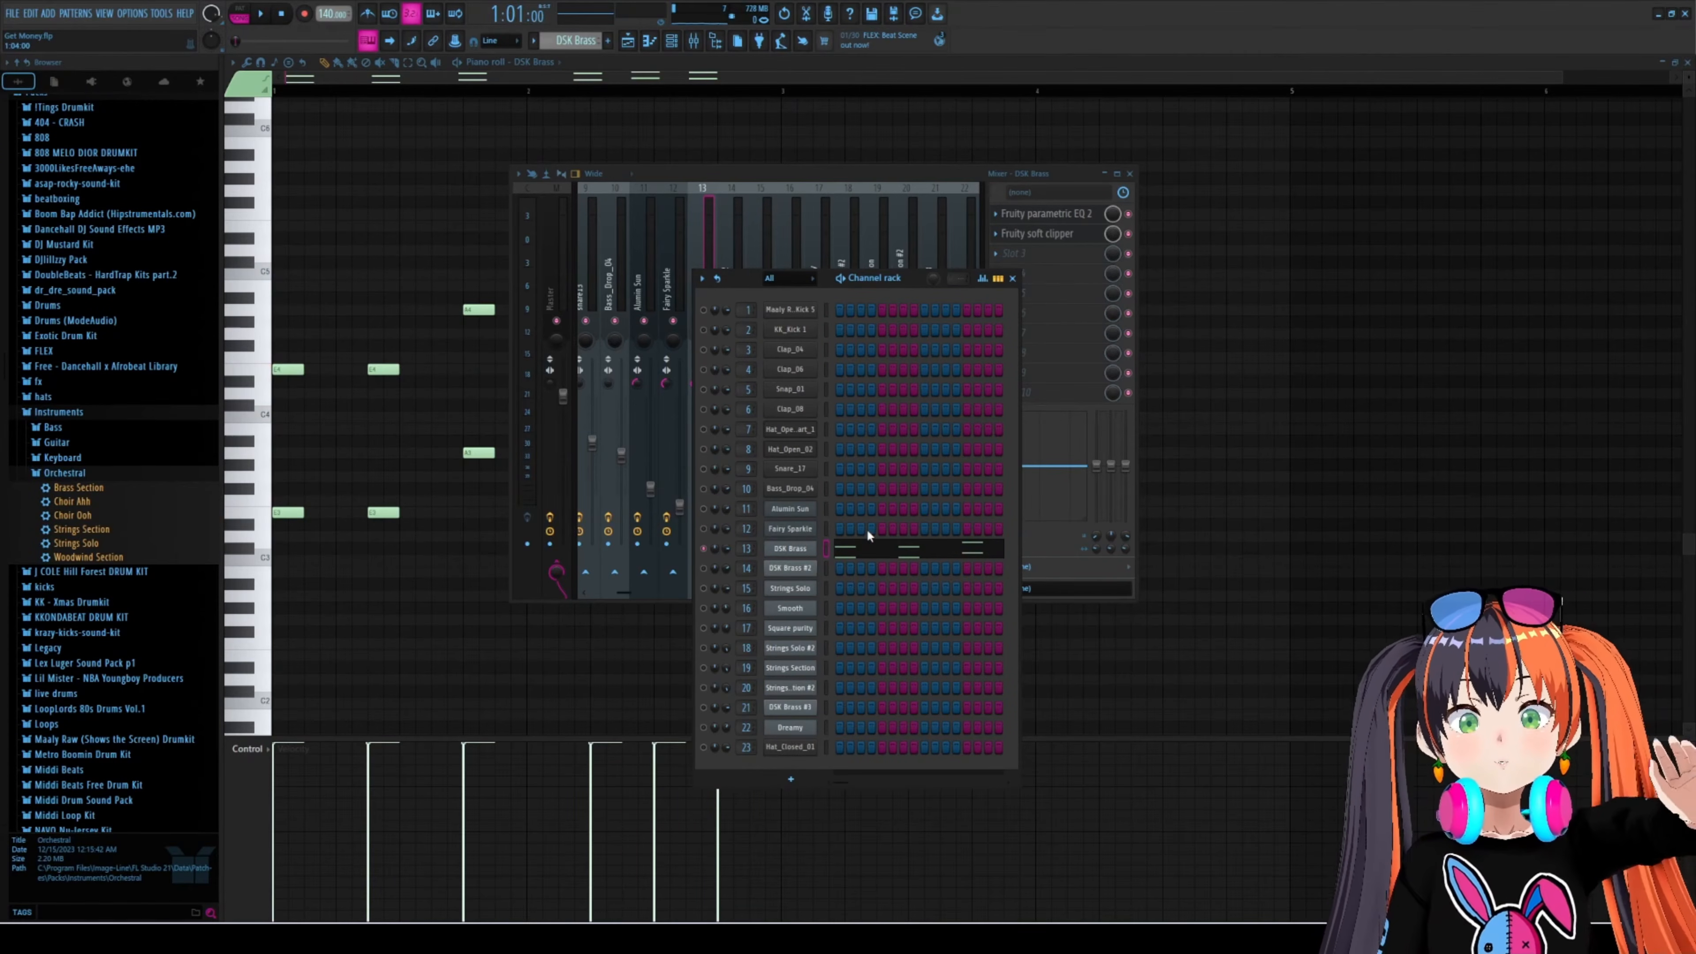
- Switch to the DSK Brass #2 pattern, solo its channel, and show that channel's notes in the piano roll
scroll(578, 41, down, 1)
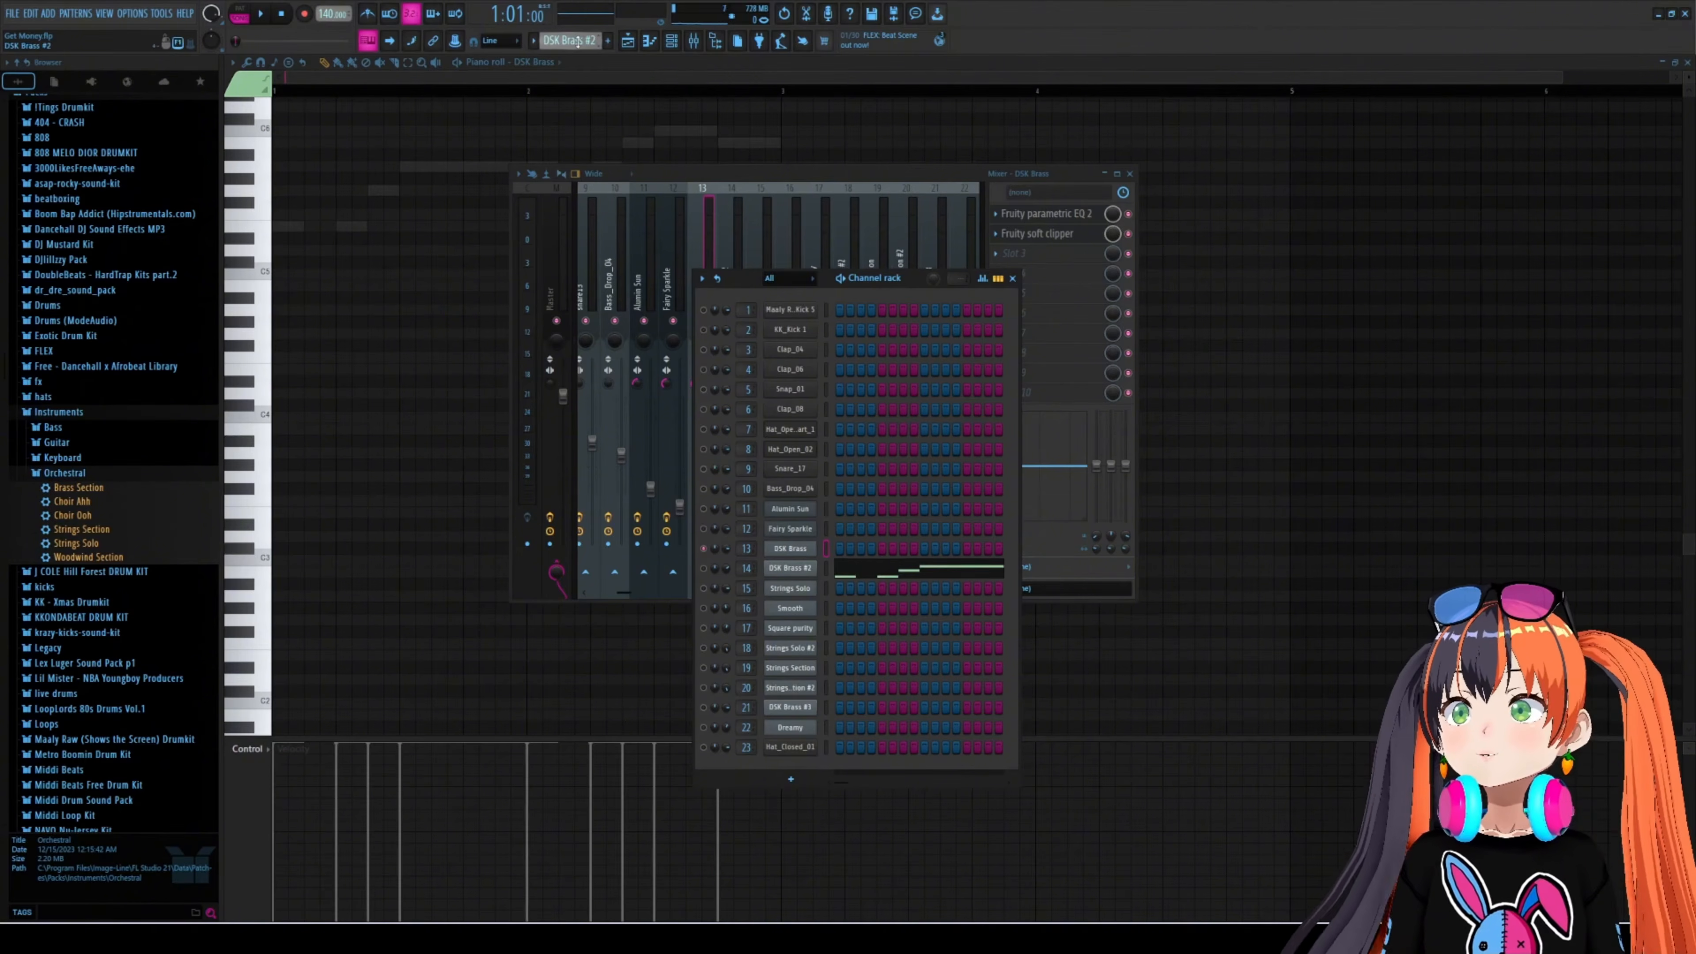
right_click(703, 567)
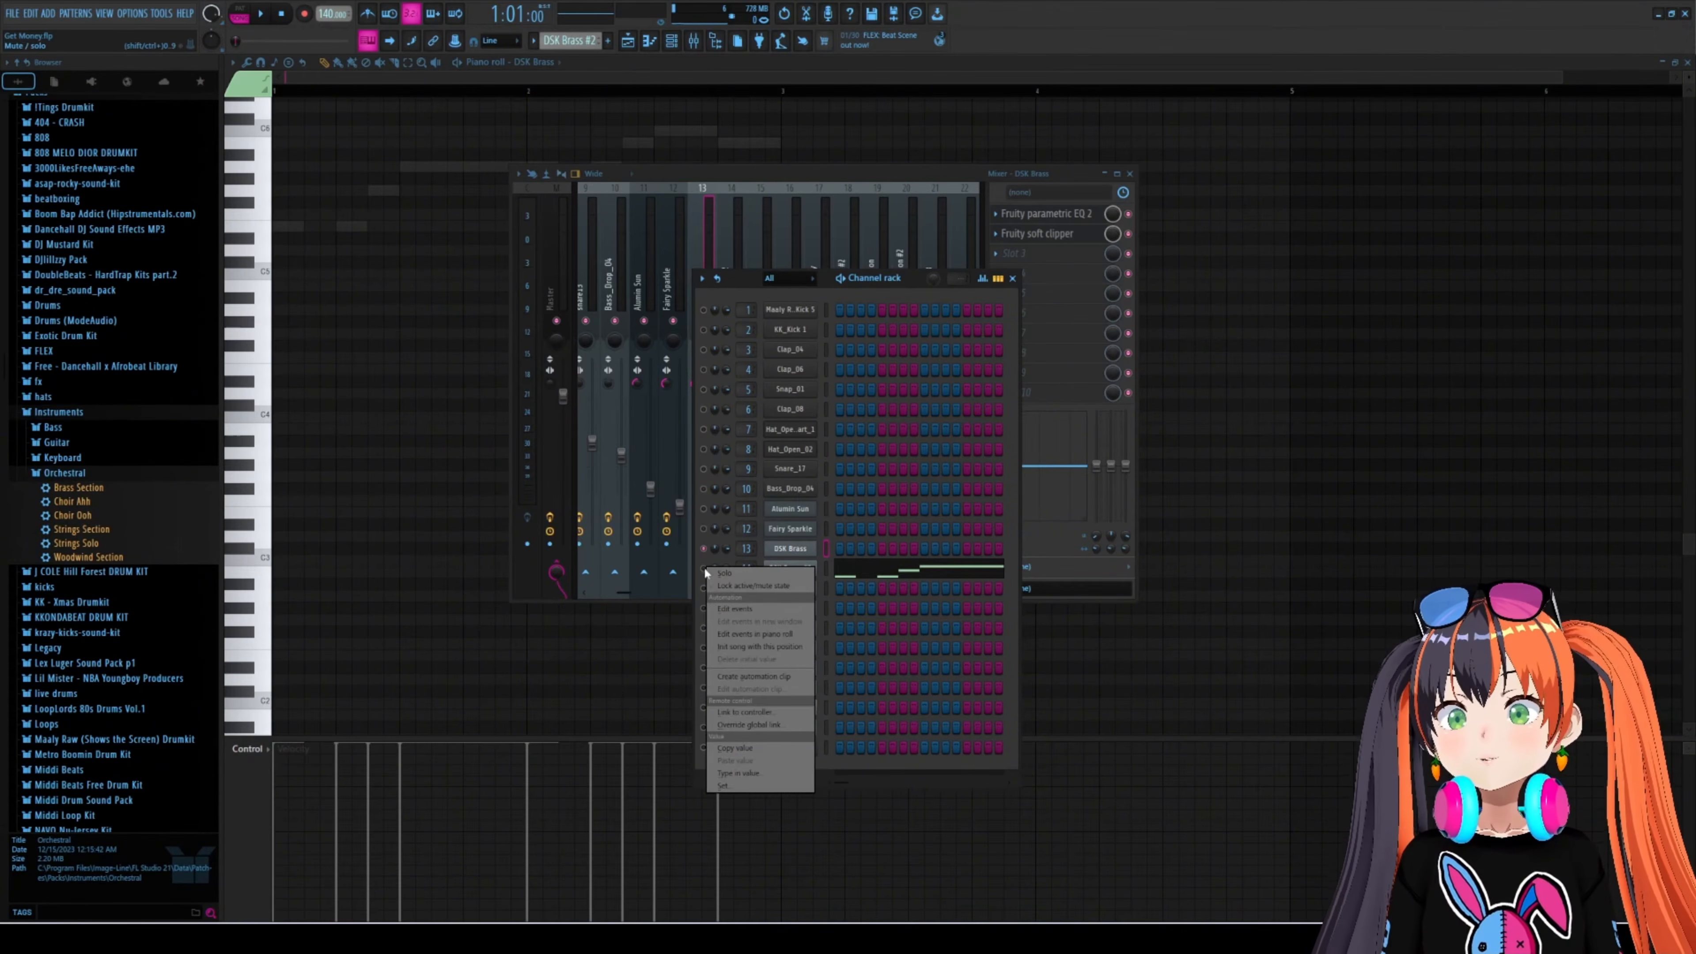
click(715, 571)
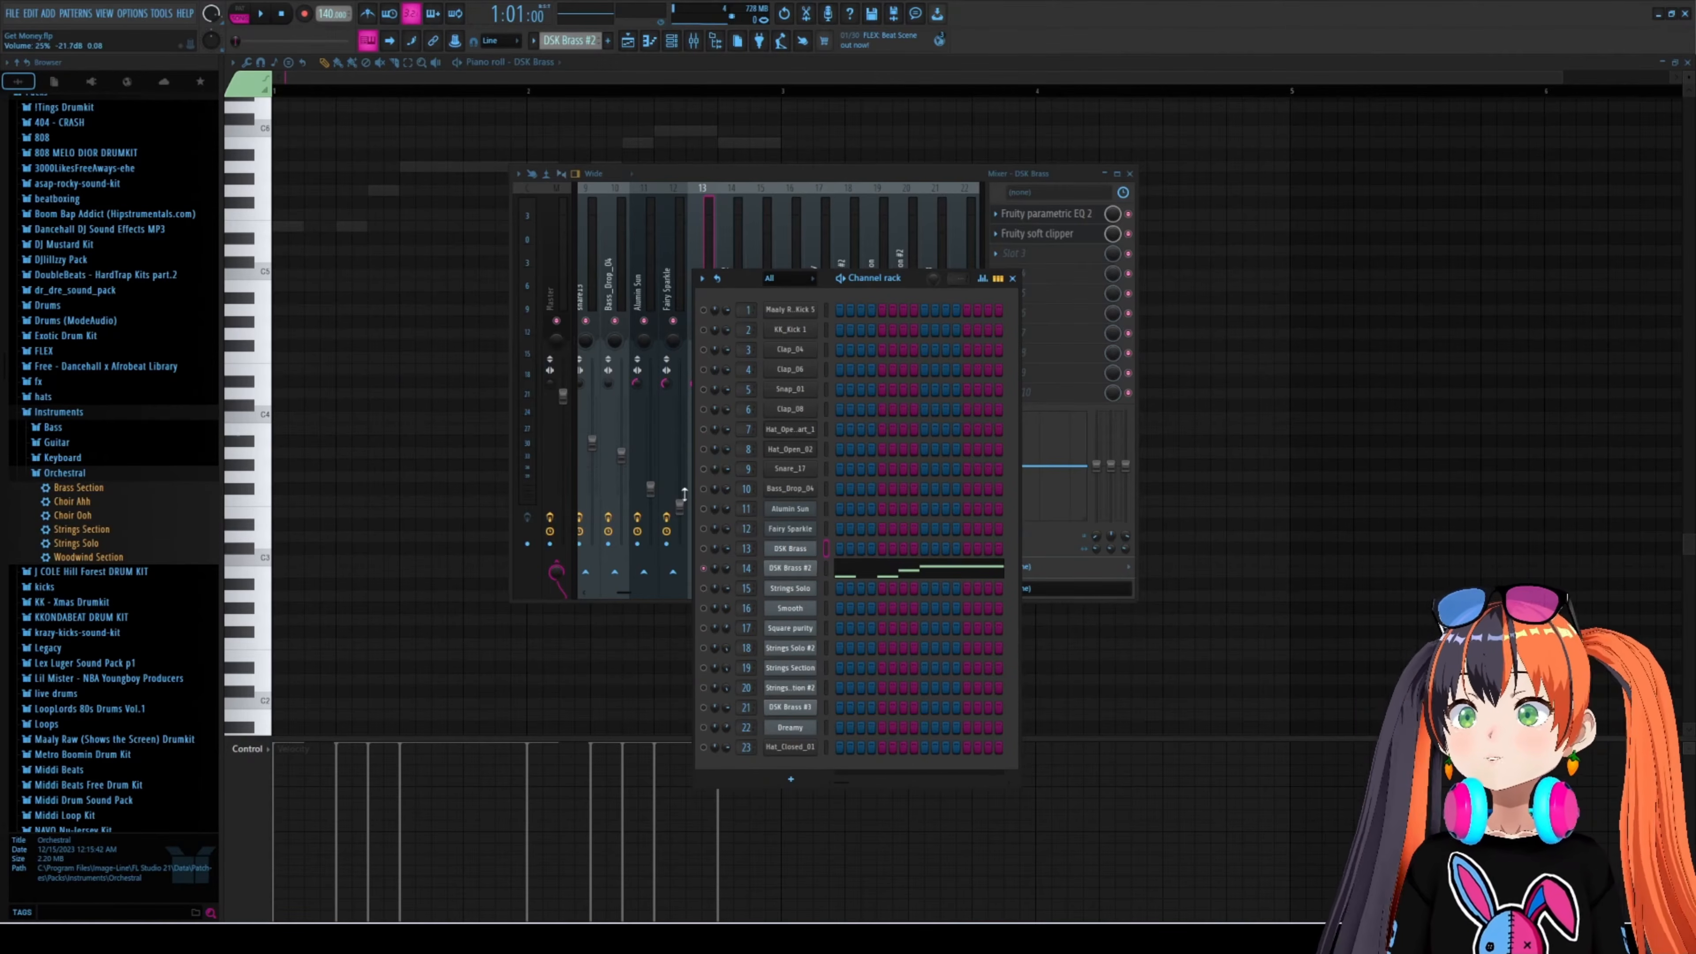
click(555, 64)
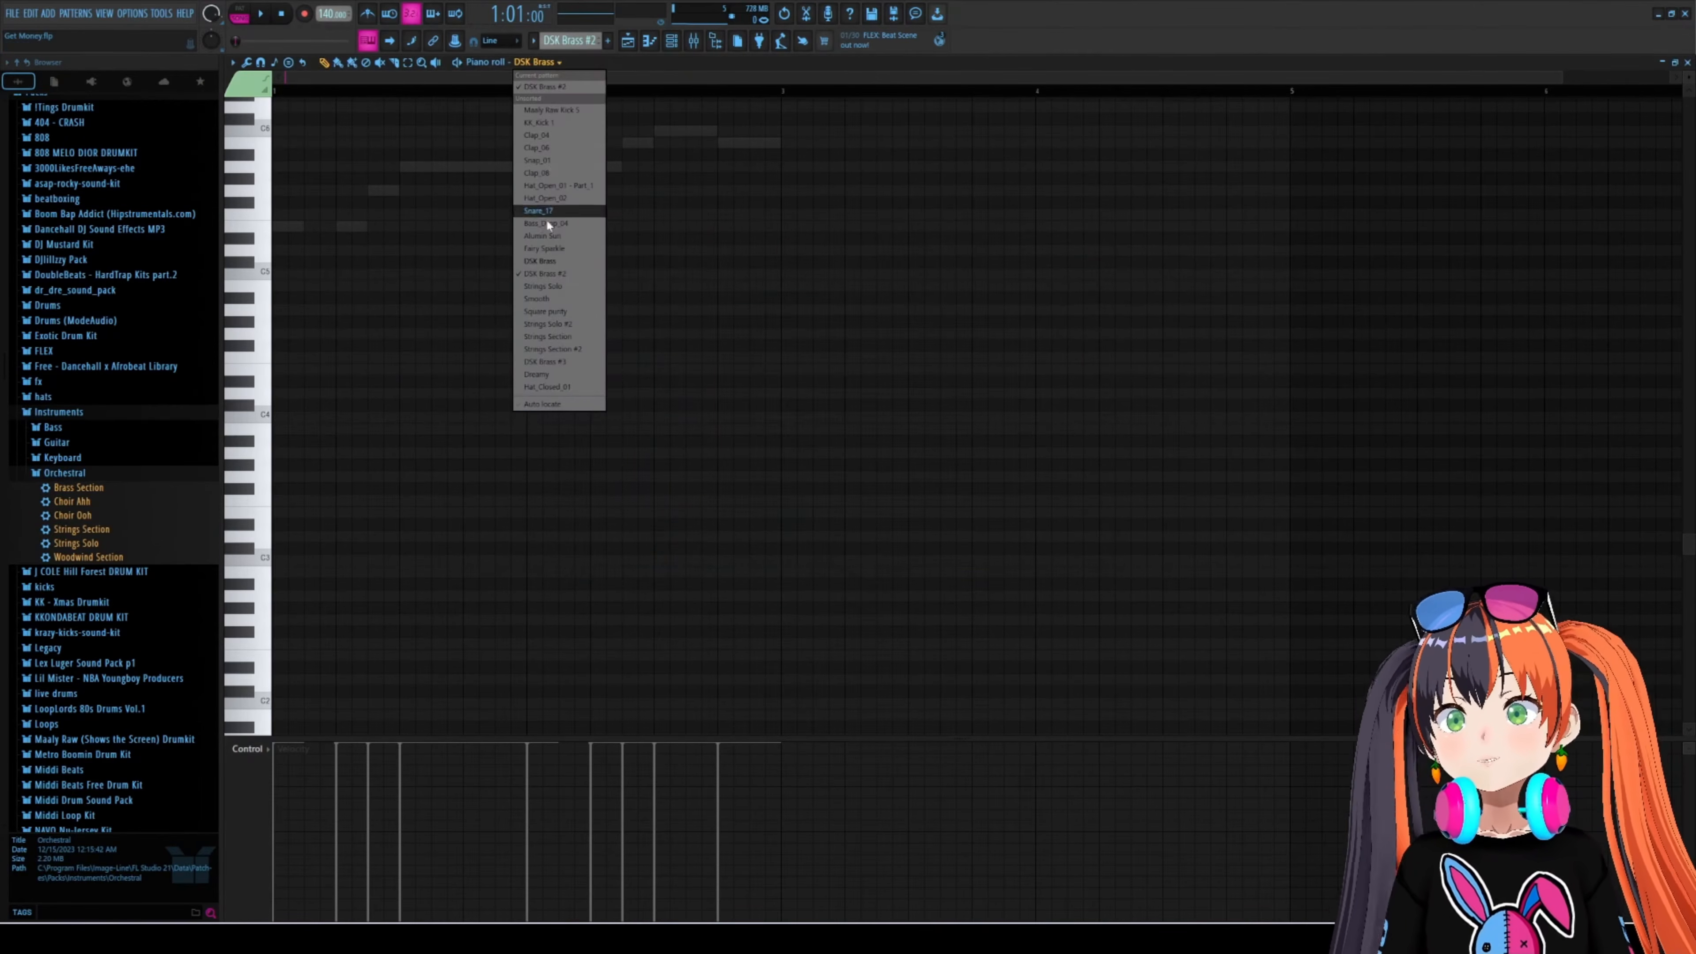
click(549, 275)
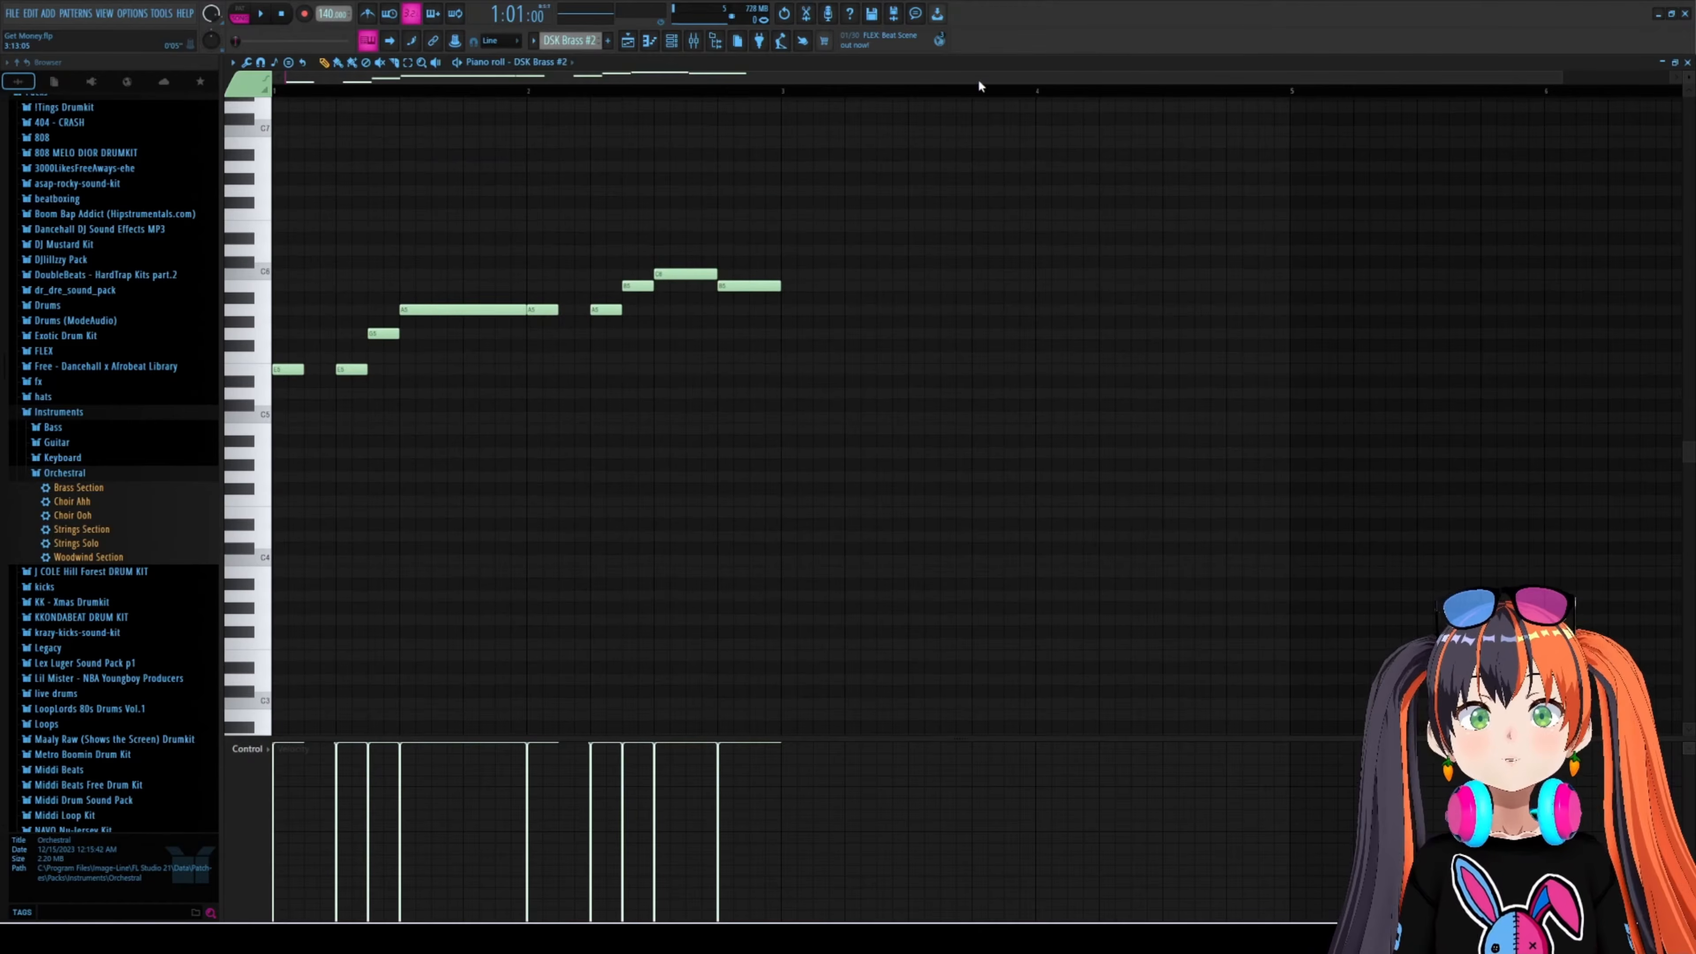
drag(1562, 80, 1261, 79)
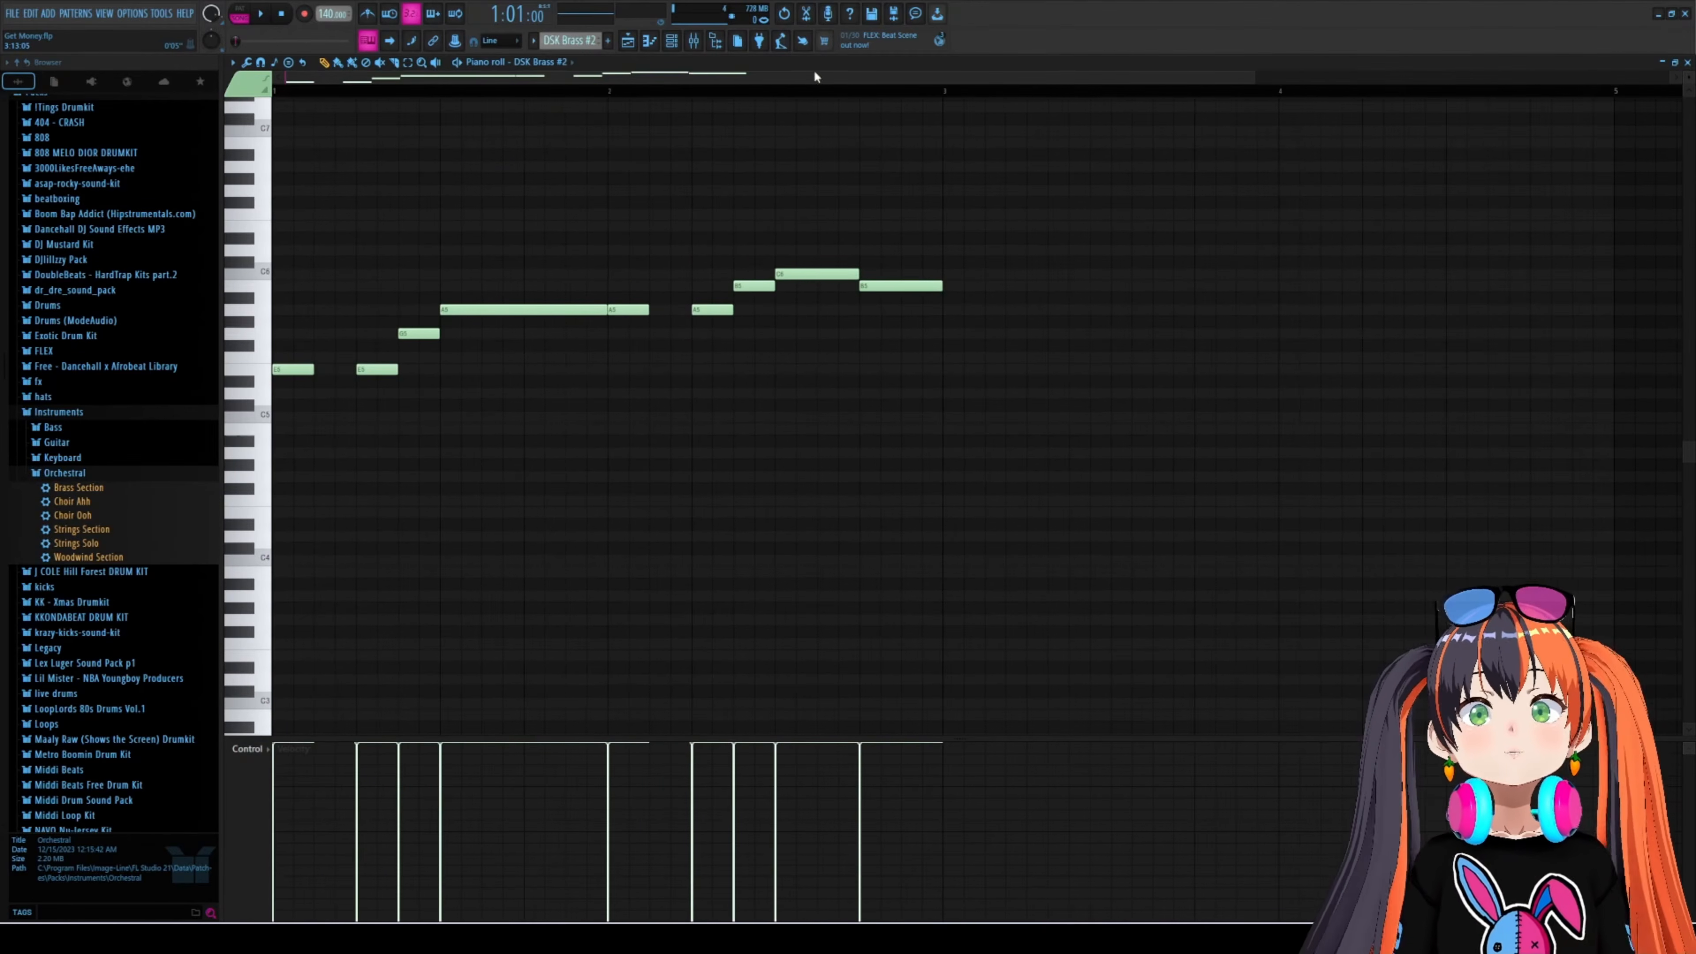
- Open the DSK Brass #2 plugin window to examine its instrument presets, and return to the piano roll
click(651, 44)
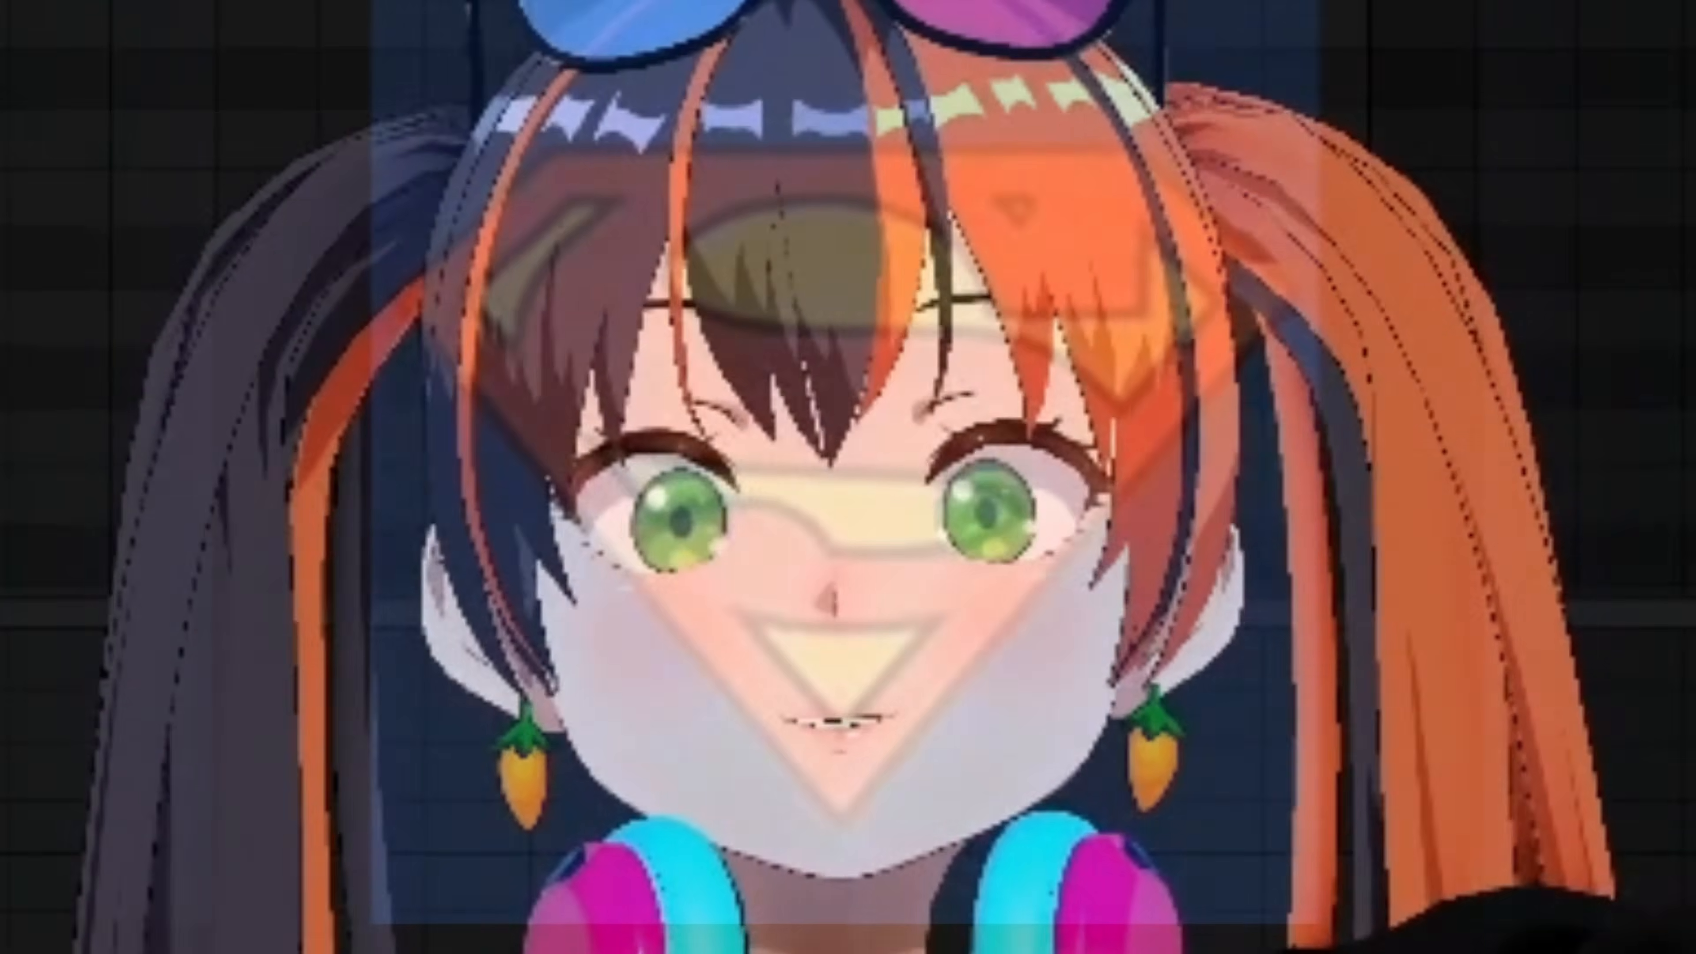
click(805, 570)
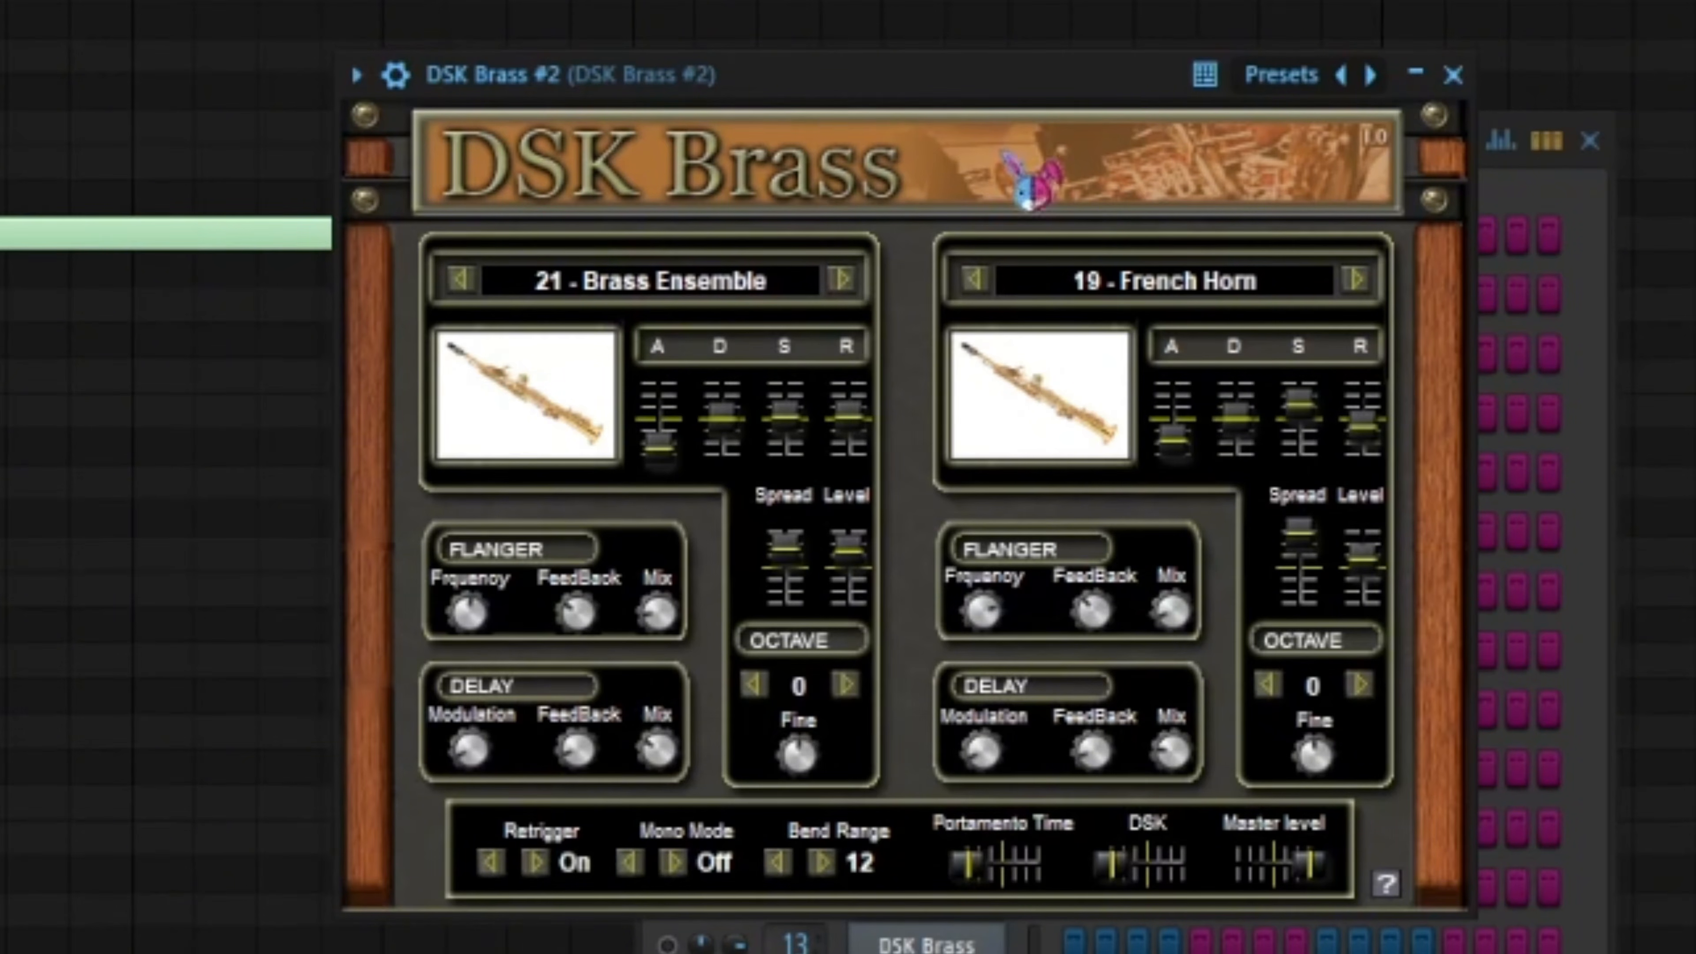
drag(980, 67, 601, 67)
click(273, 429)
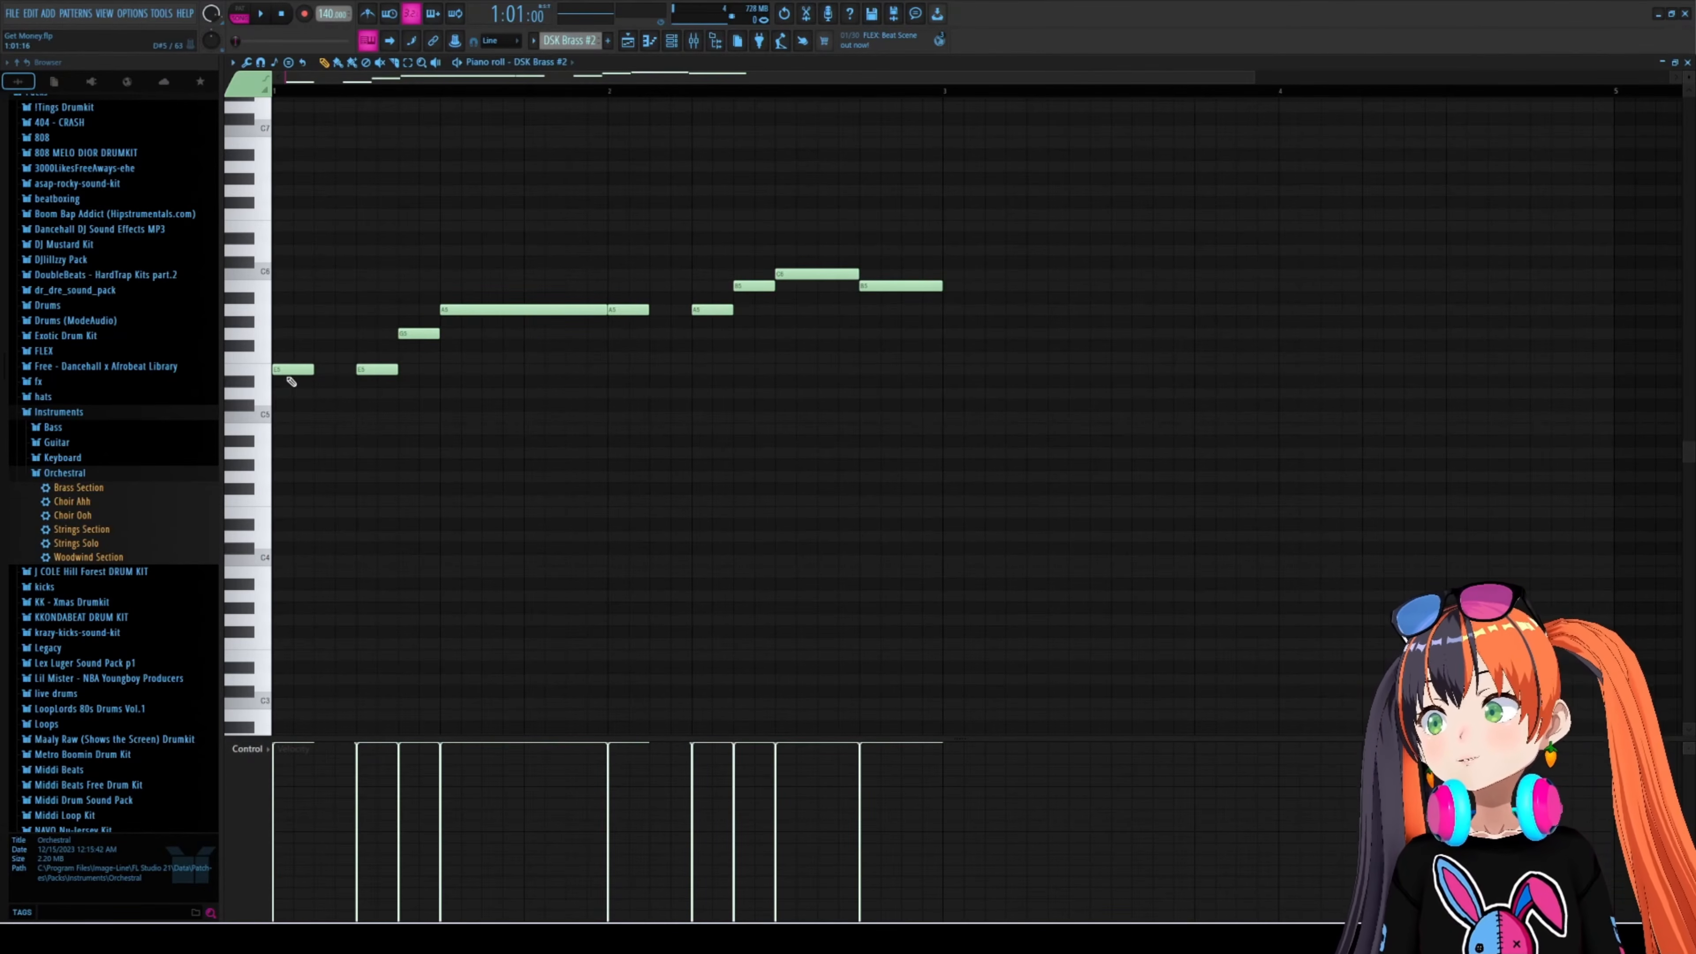
- Bring up the mixer and channel rack, and play the DSK Brass #2 pattern while following its notes in the piano roll
click(693, 44)
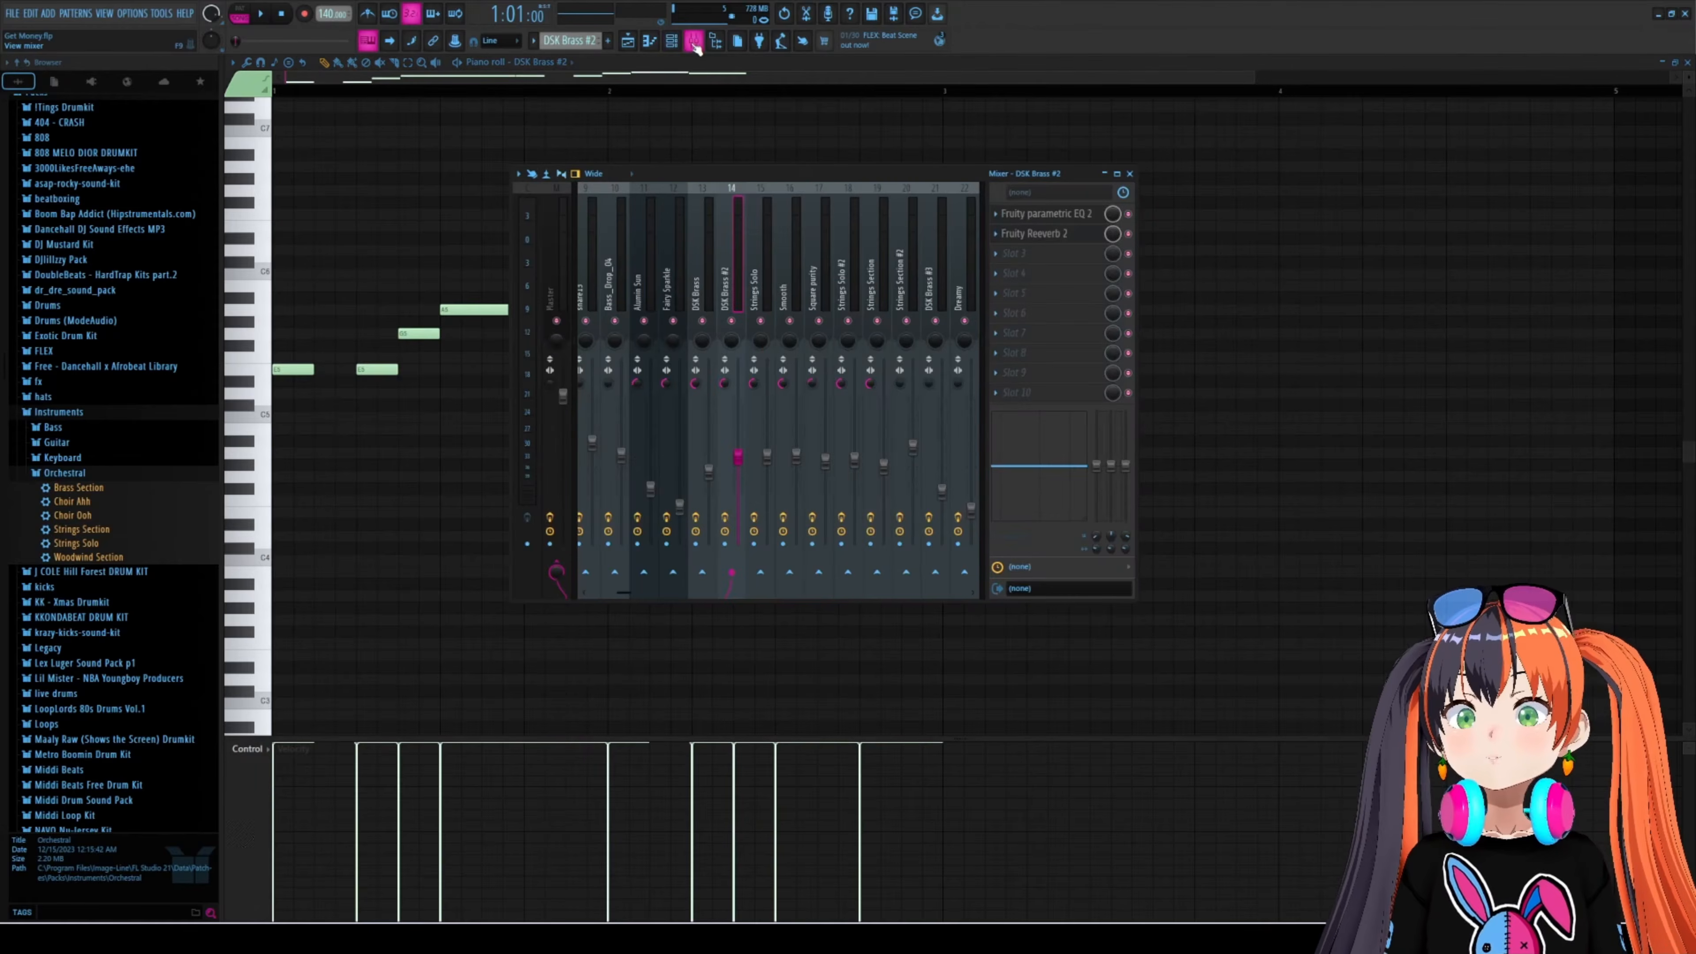
click(672, 43)
key(space)
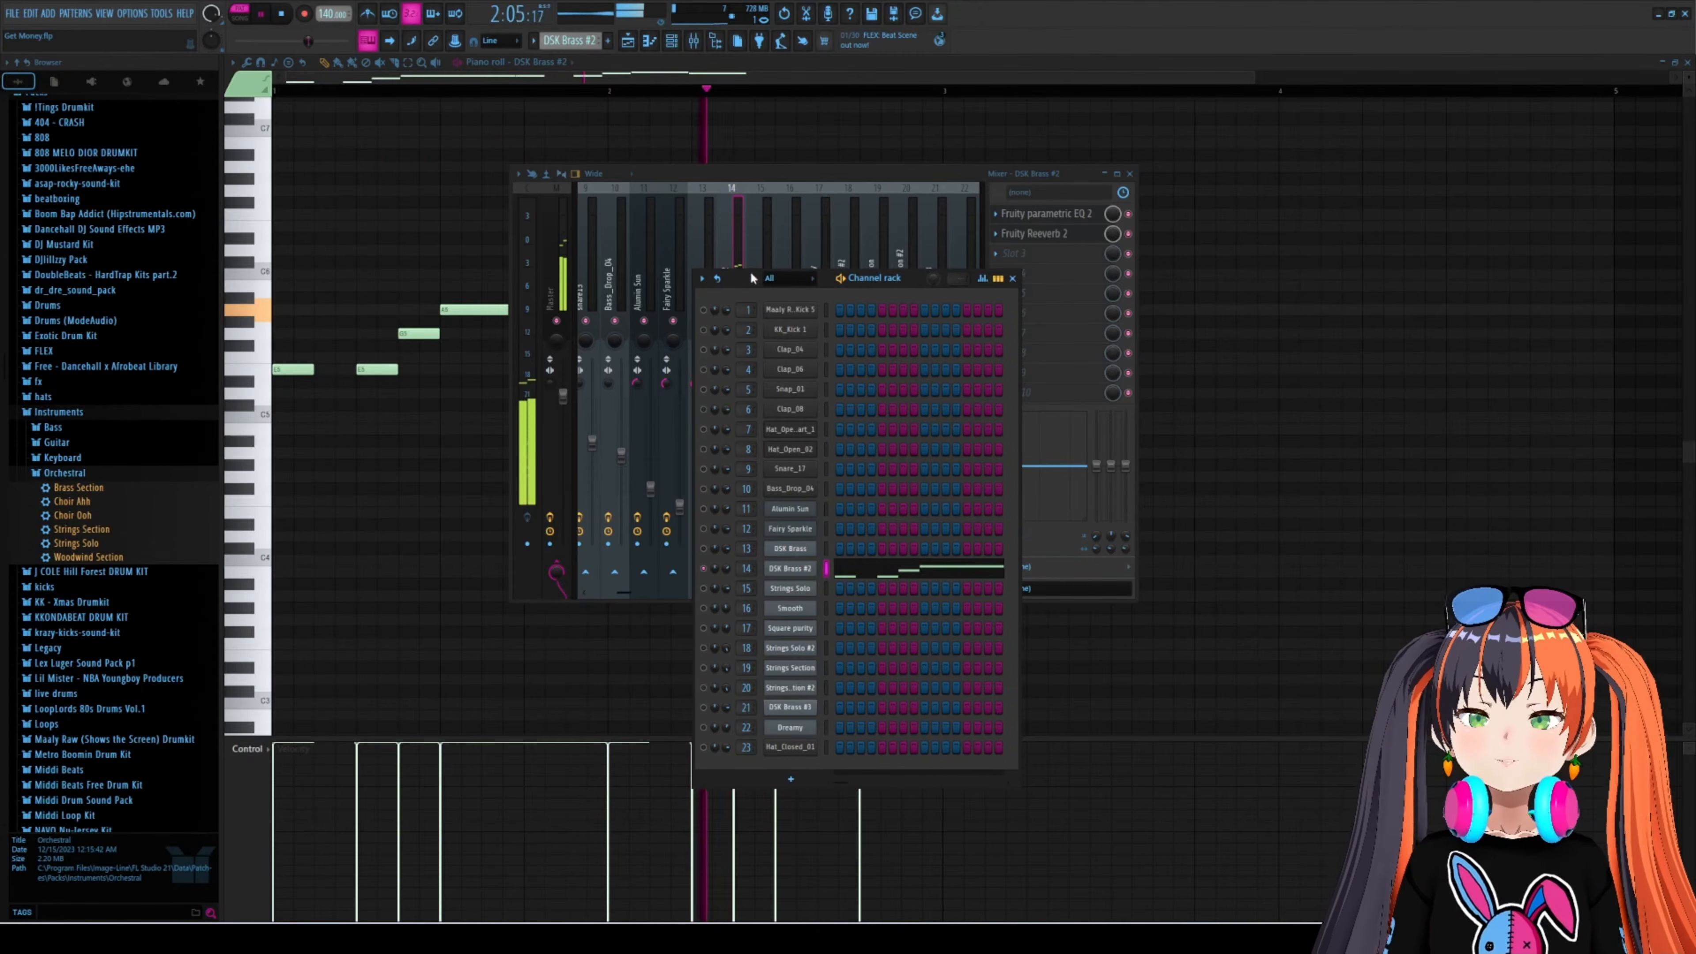
click(649, 74)
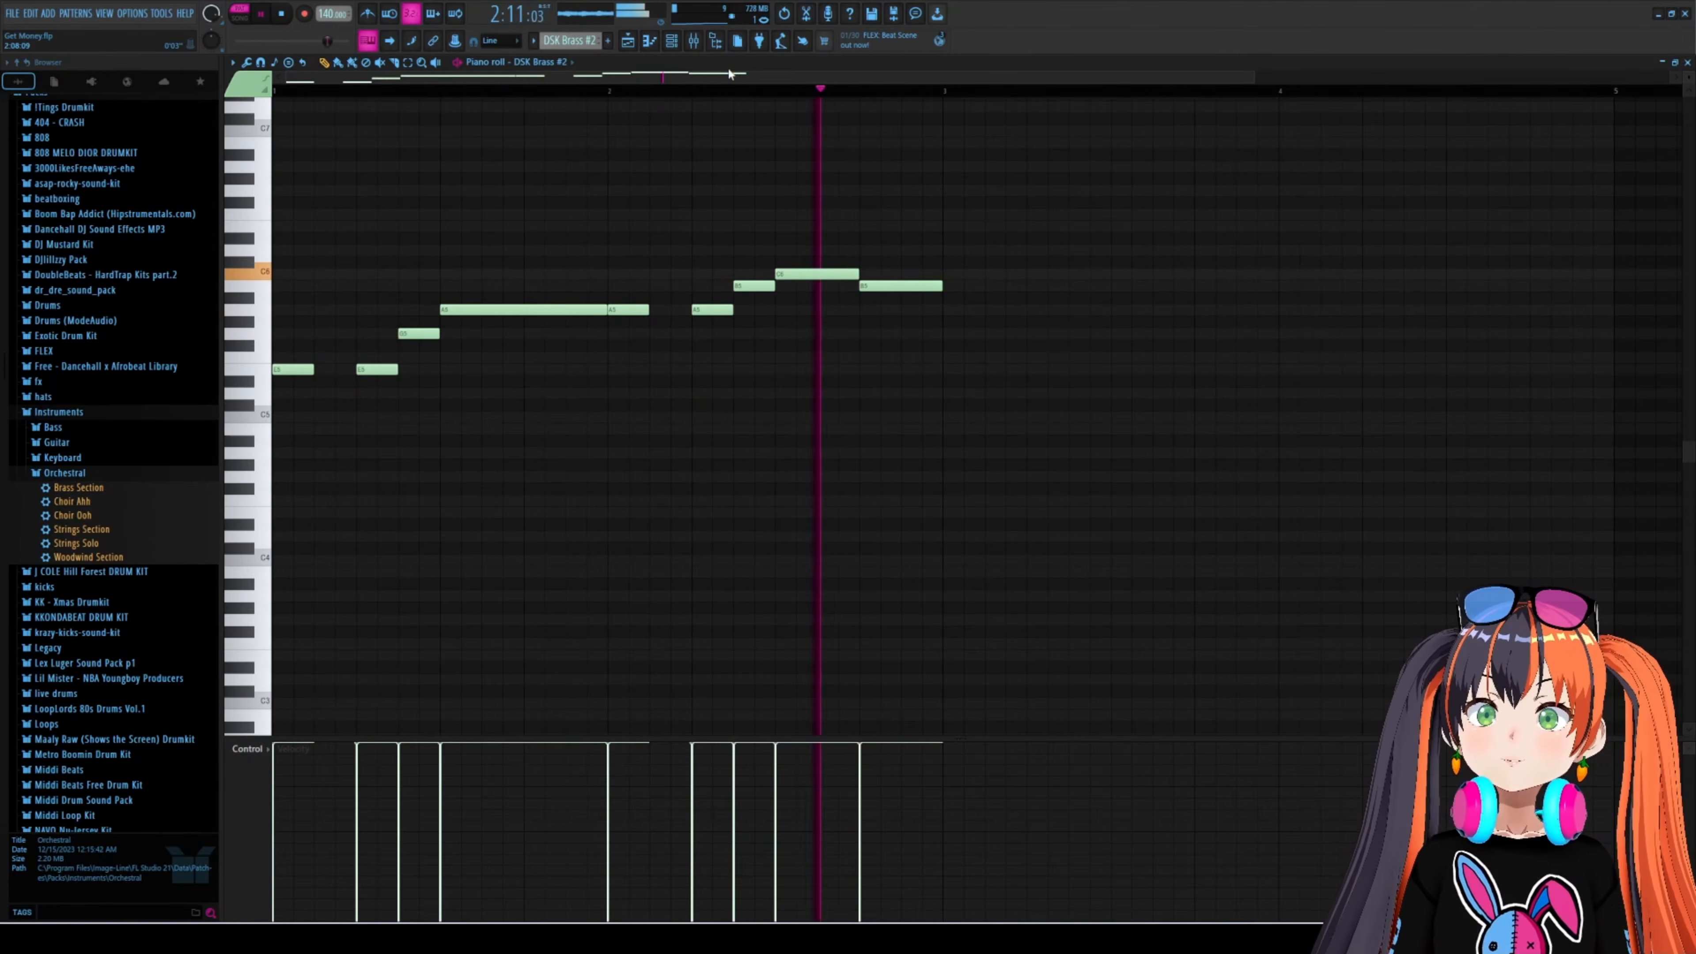
key(space)
- Switch to the DSK Brass #3 pattern and unmute its channel in the channel rack
key(F9)
click(672, 41)
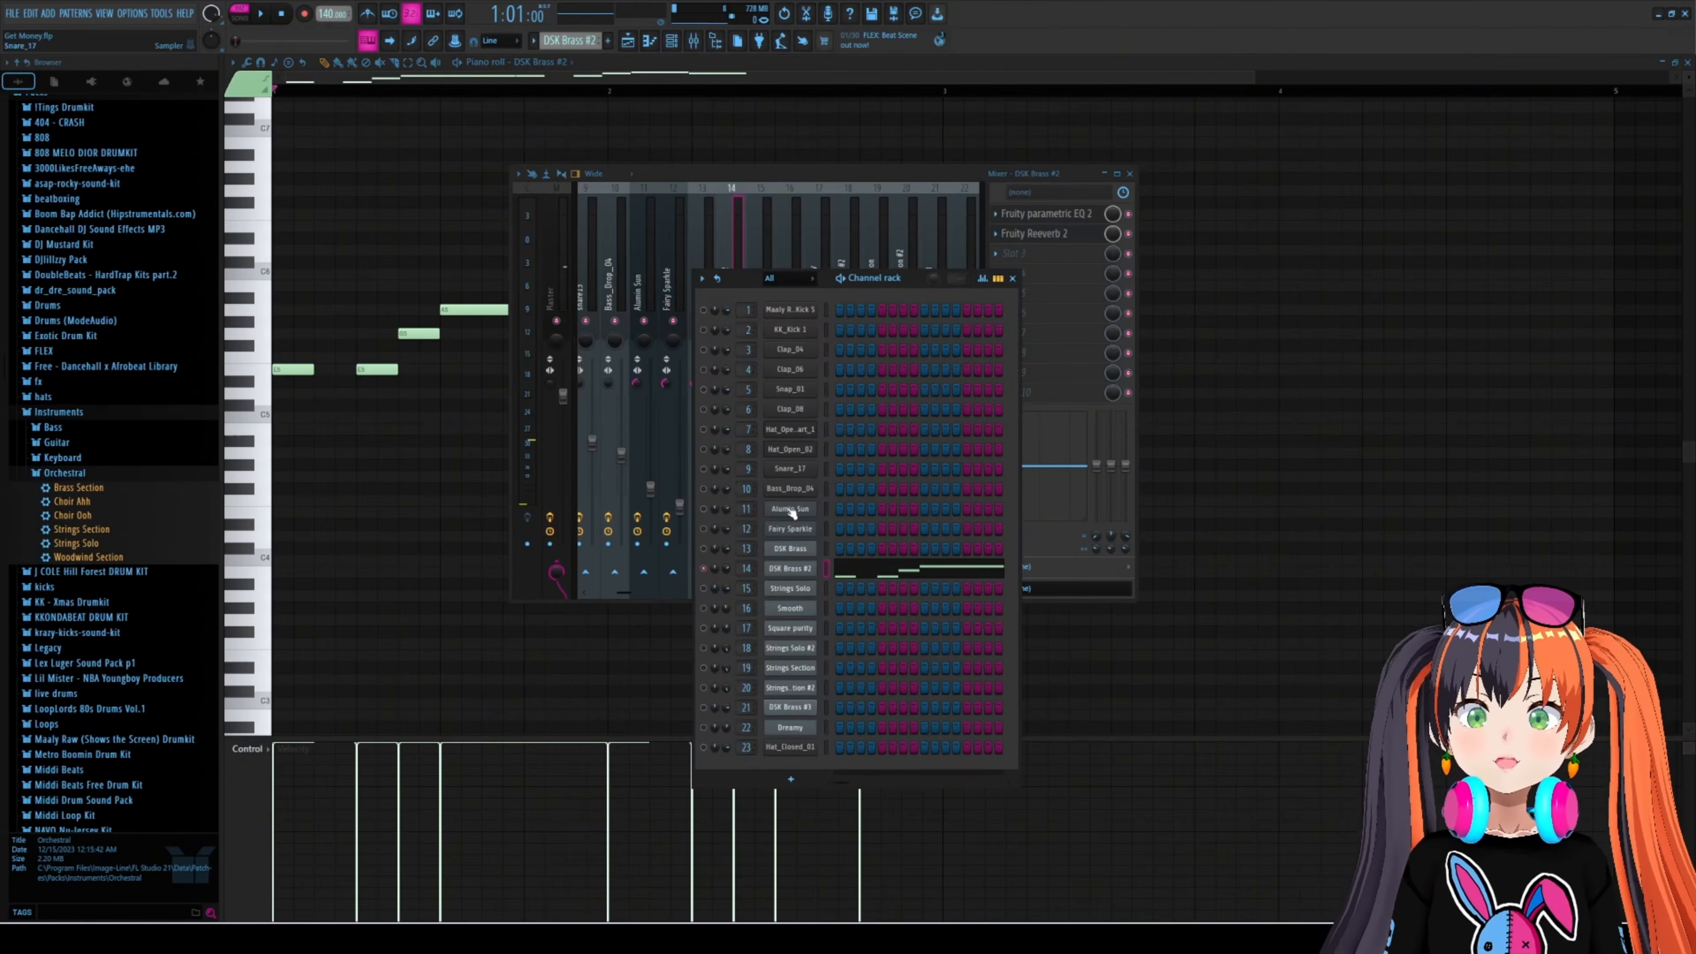
click(785, 710)
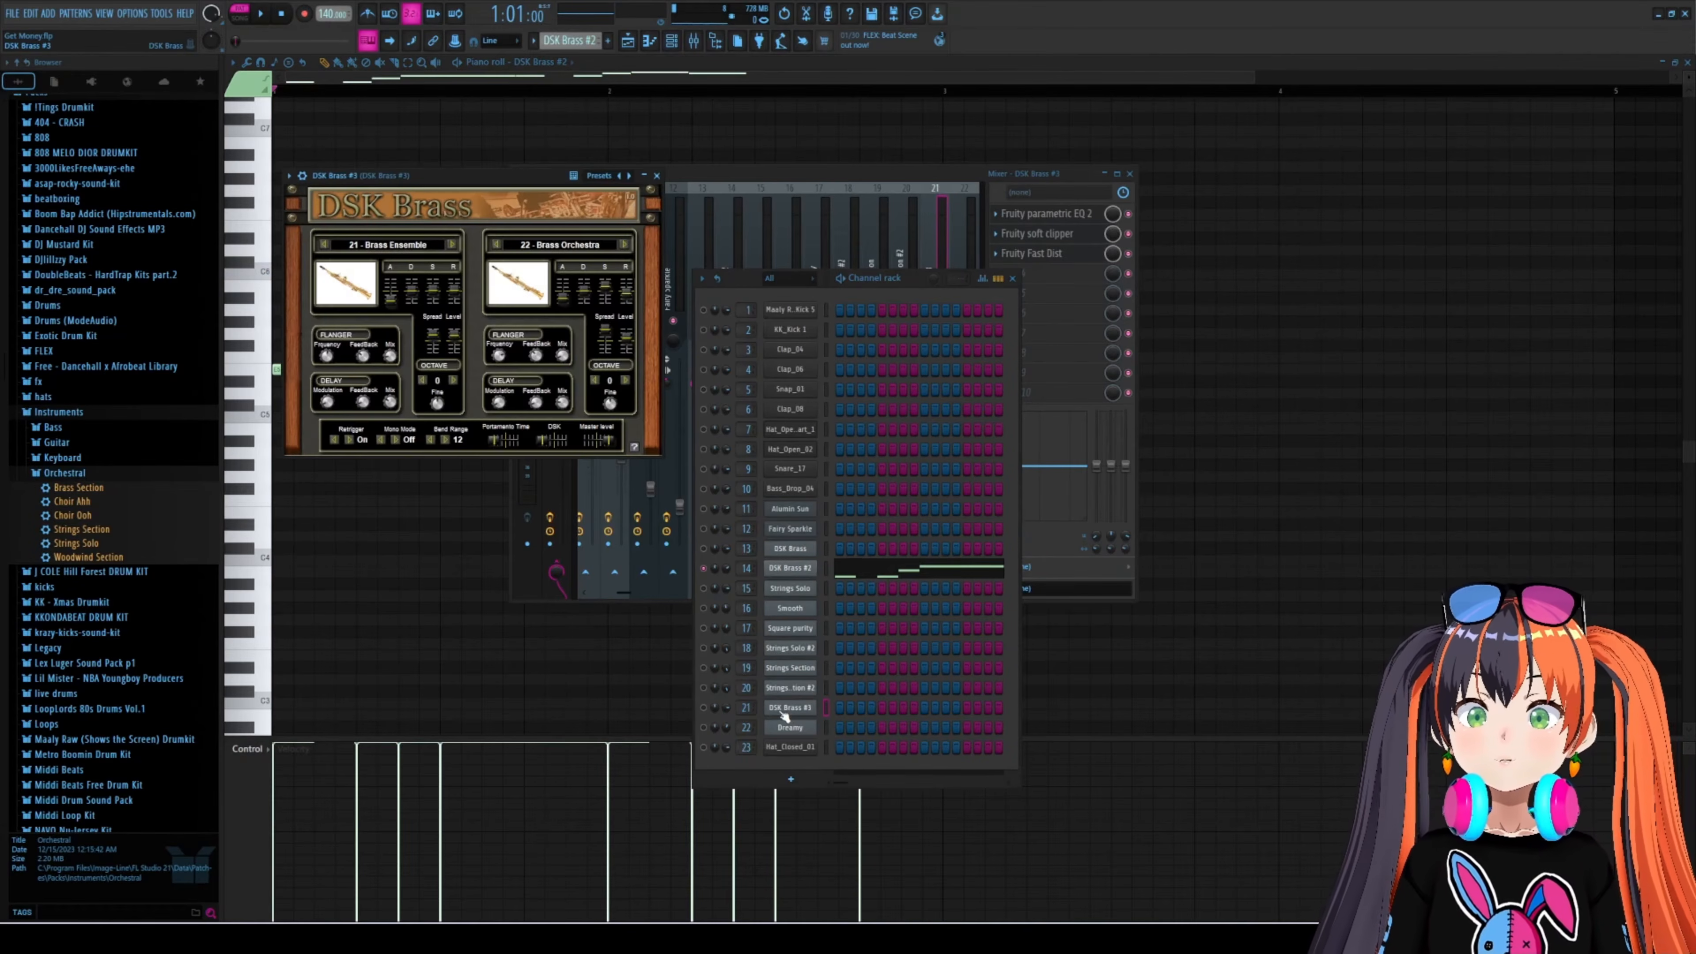
scroll(571, 40, down, 1)
click(704, 710)
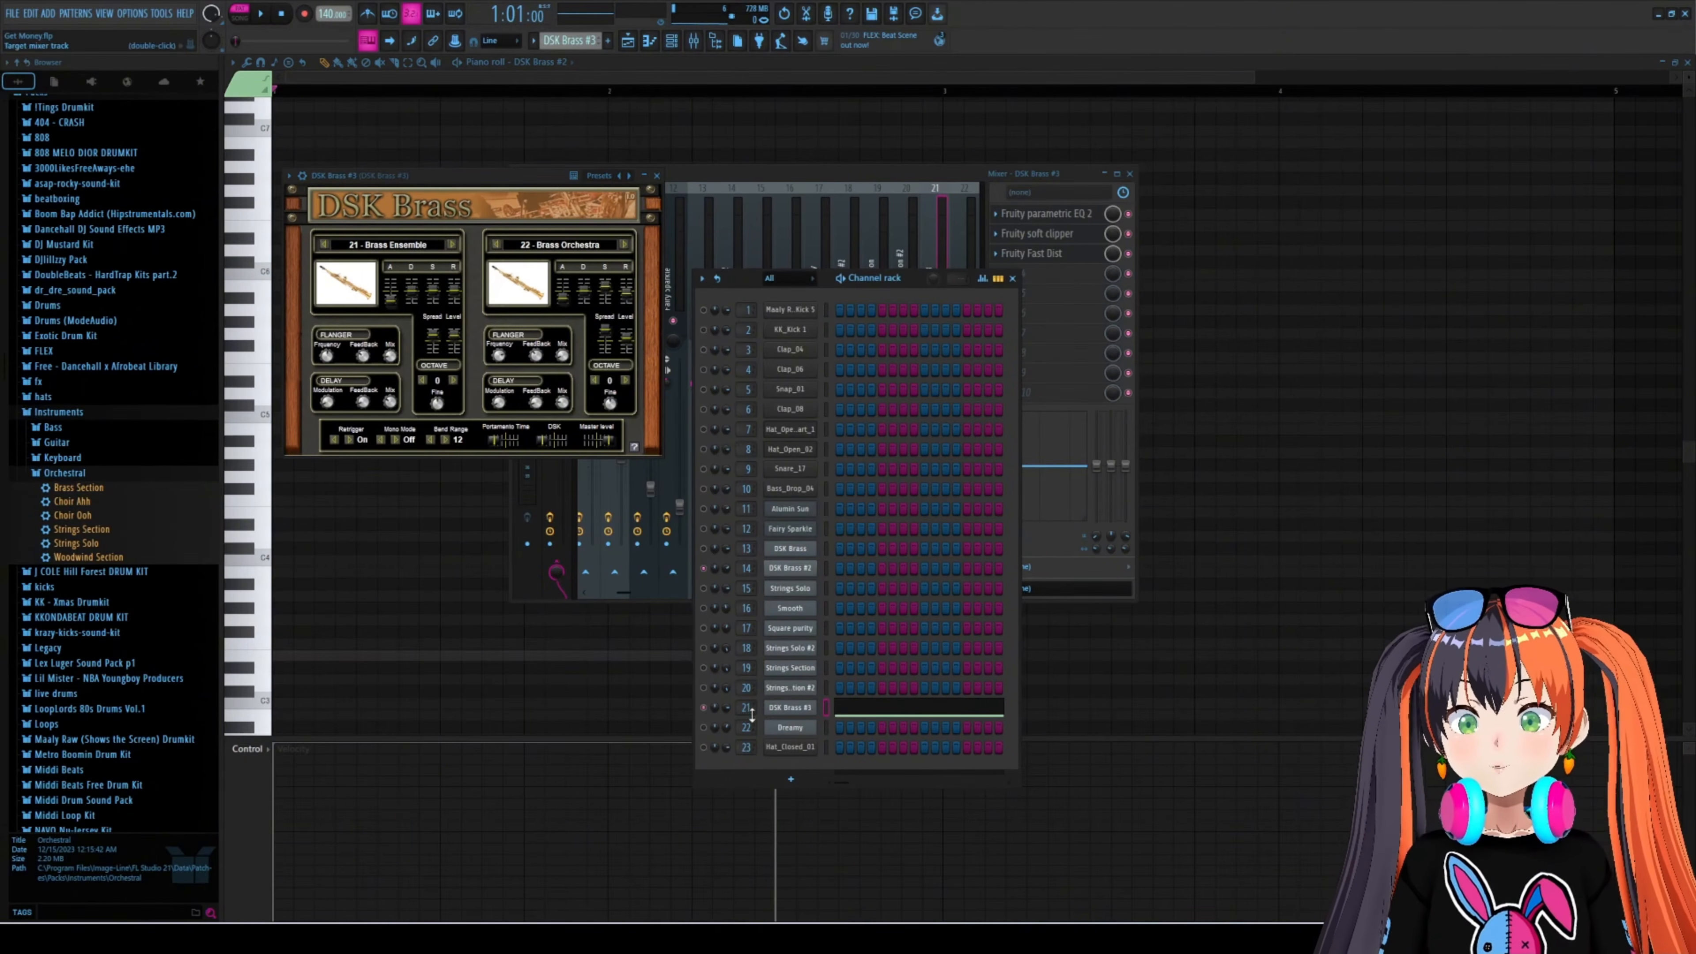
- Reopen the DSK Brass #3 plugin window, move it over the channel rack, and stop the song playback
click(793, 710)
click(793, 711)
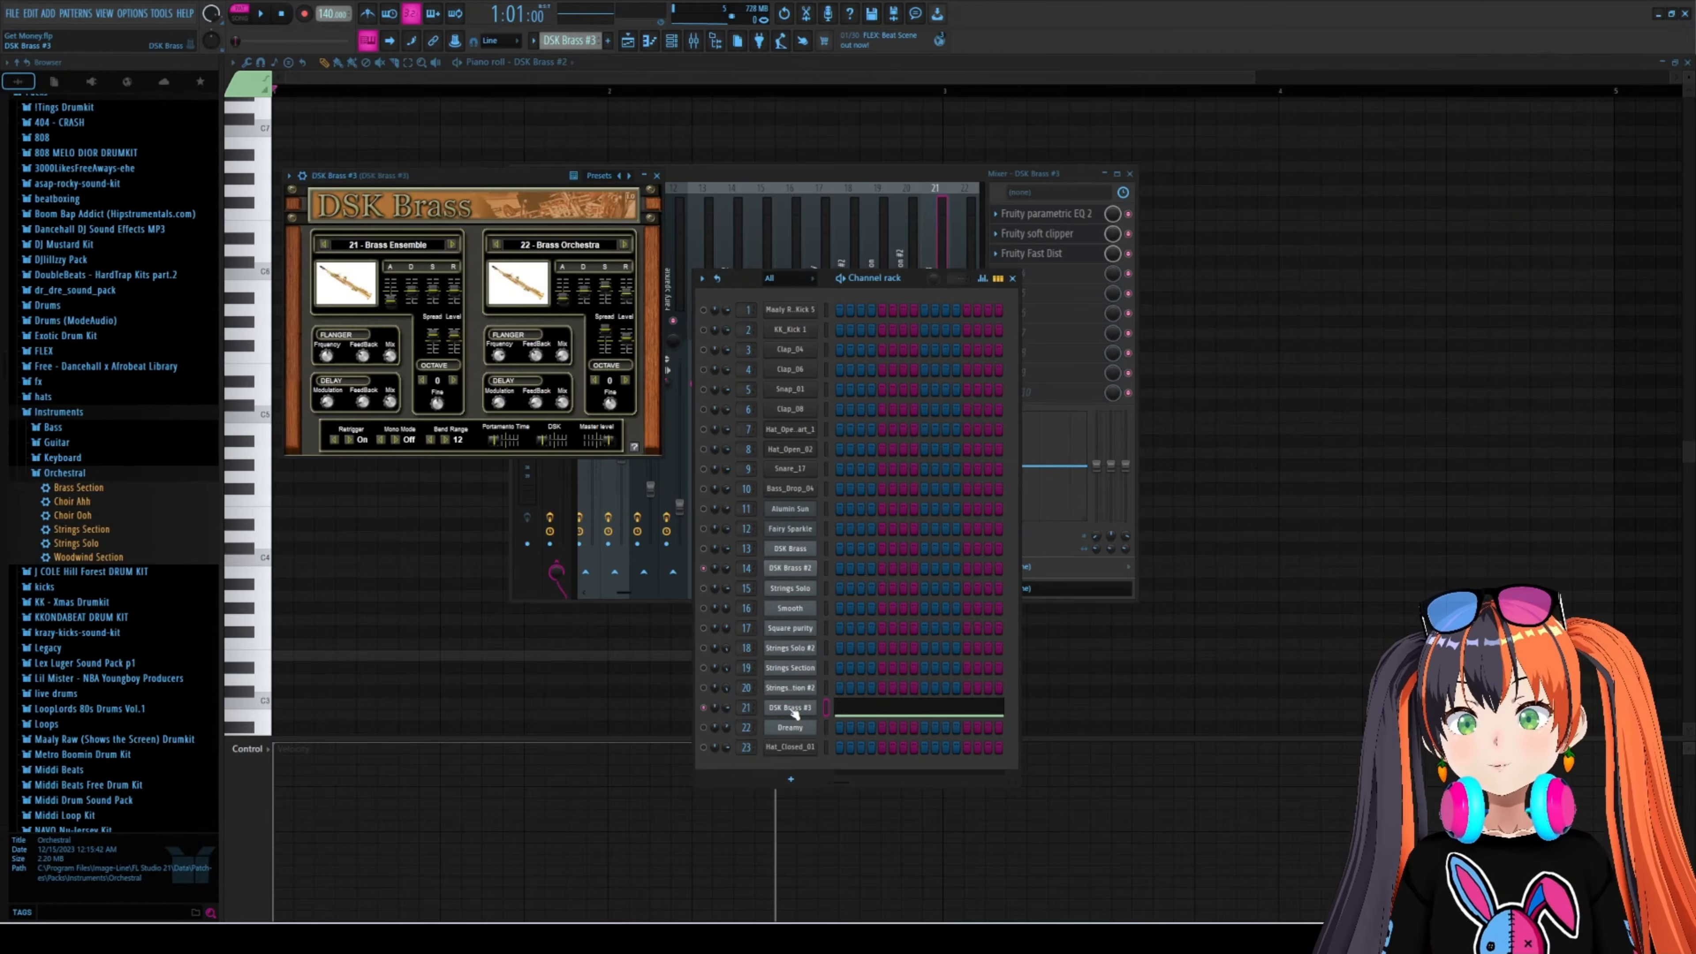
drag(473, 172, 820, 205)
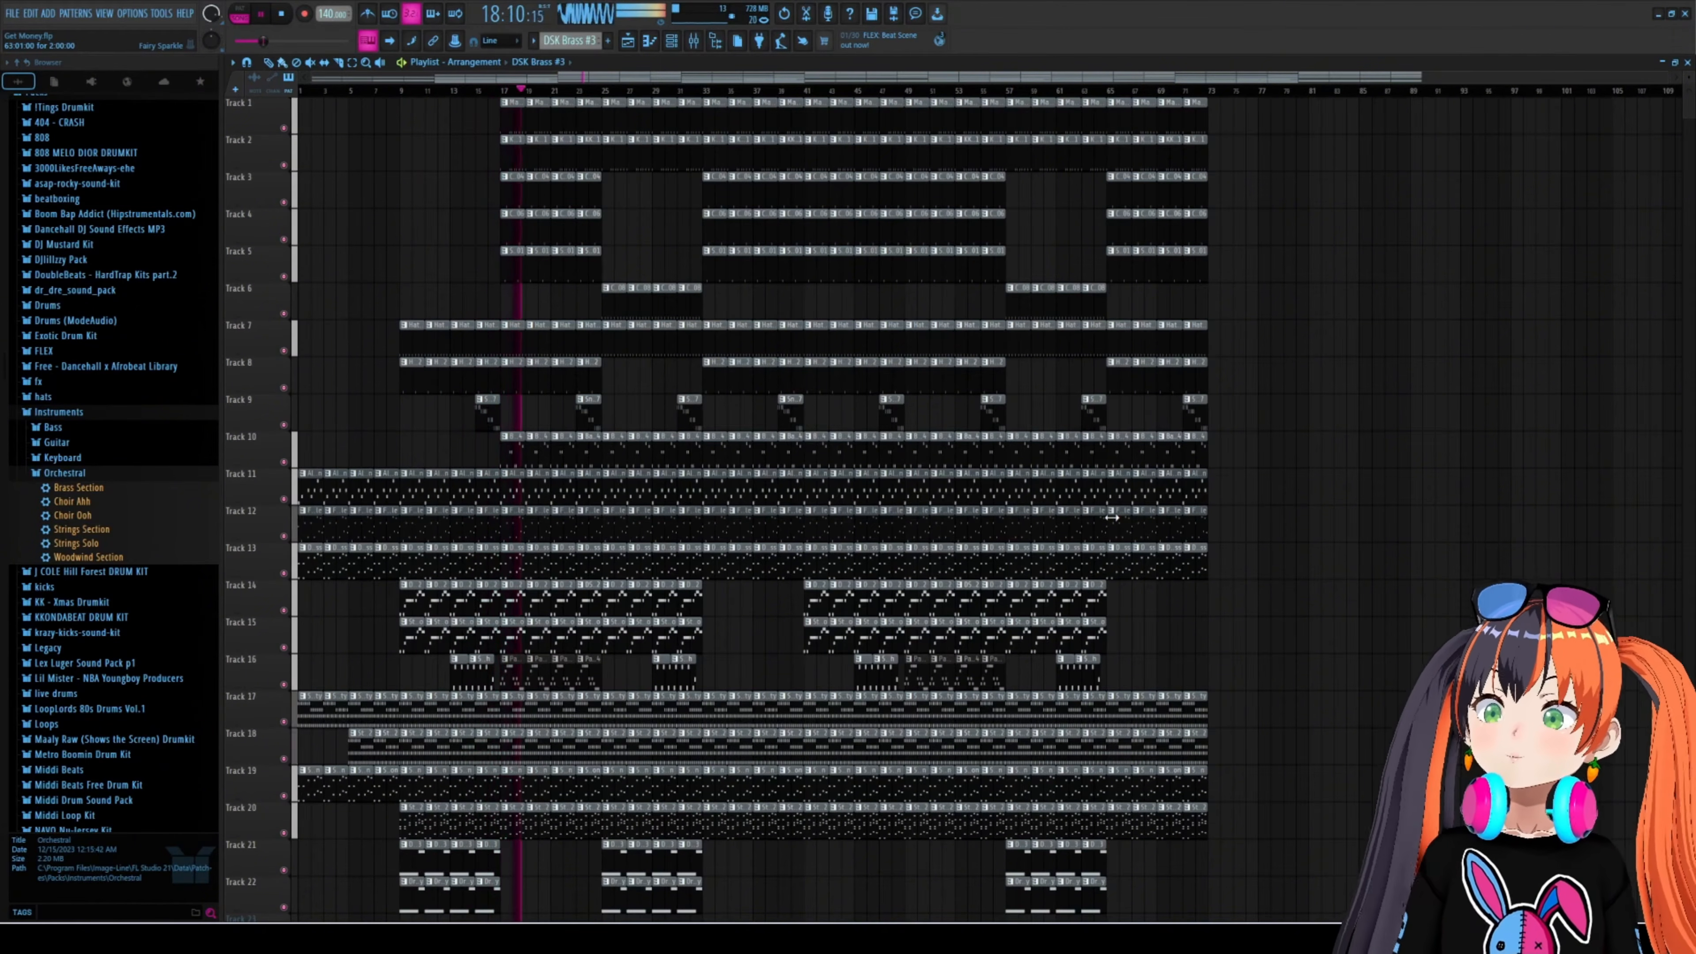
key(space)
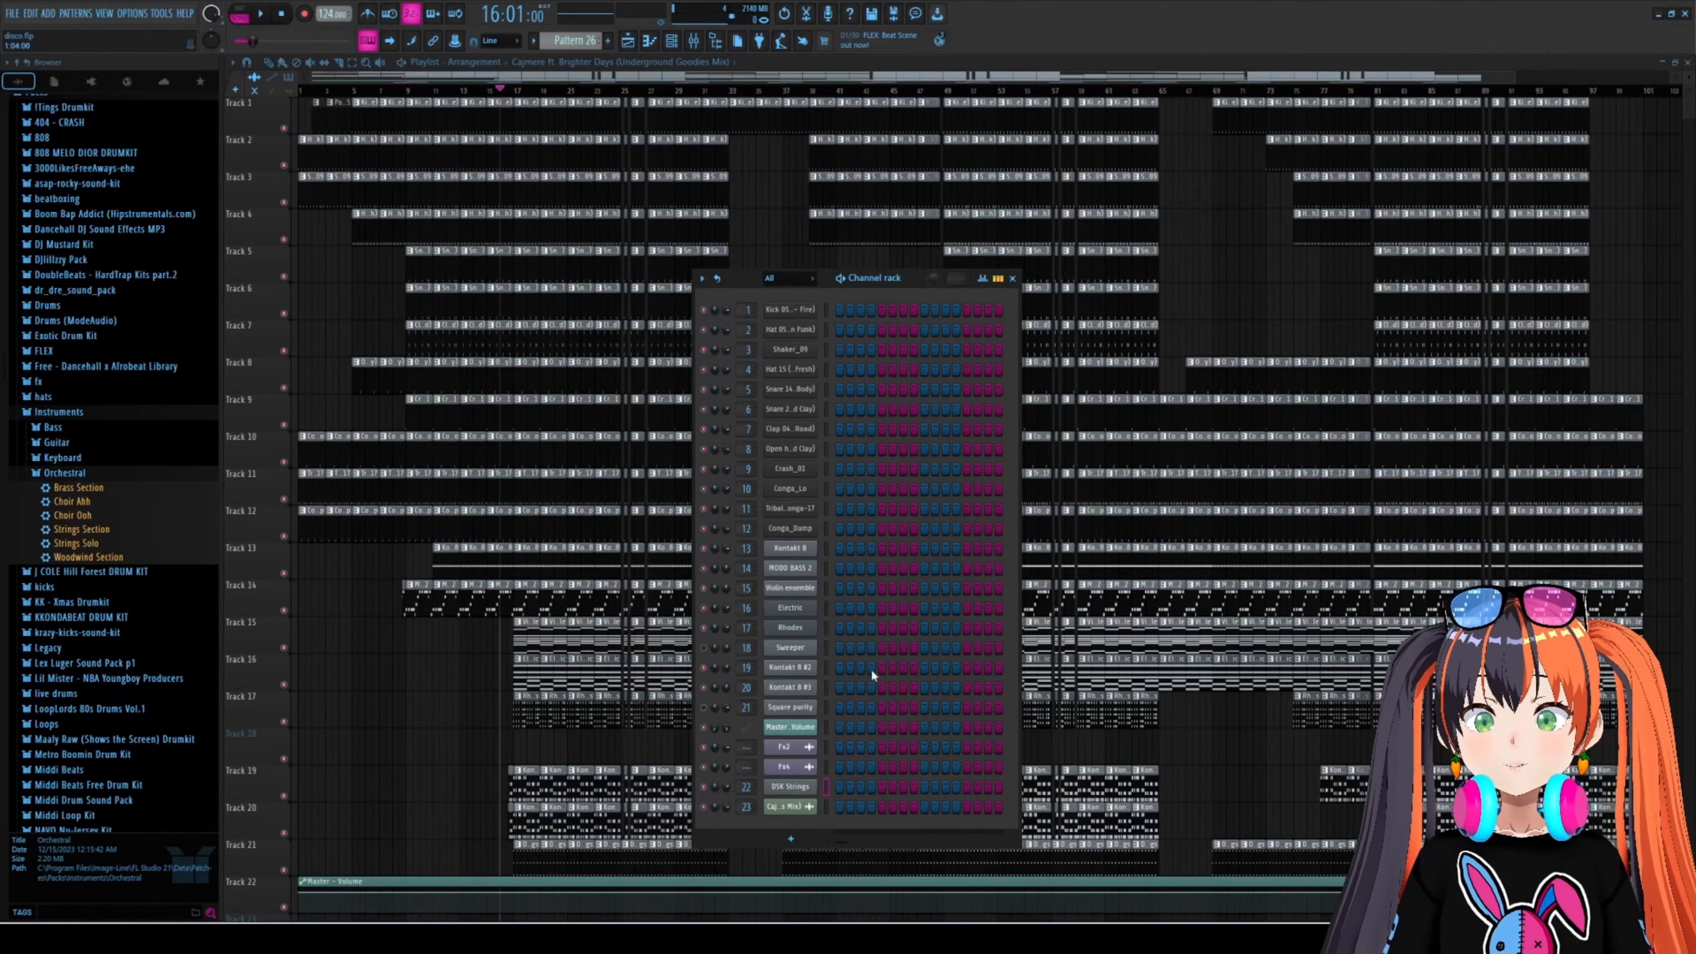
- Open the DSK Strings channel's plugin window and move it over the channel rack
click(790, 786)
drag(502, 210, 825, 234)
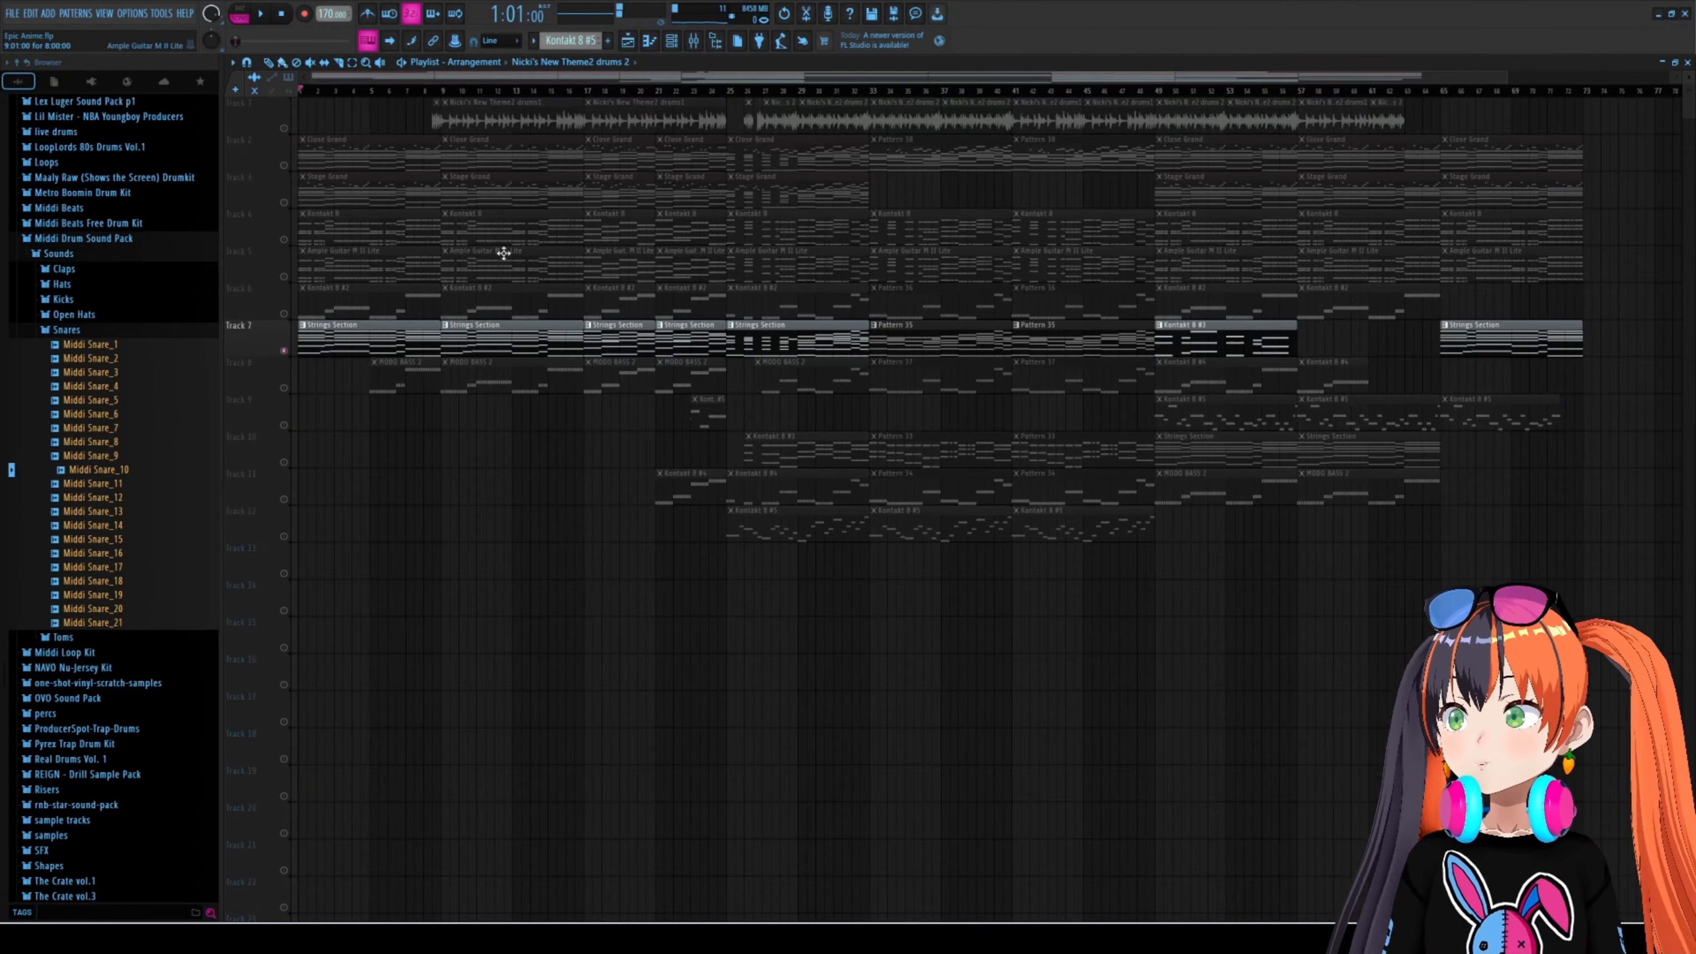
- Play the soloed Strings Section track in the playlist to listen to its opening bars, and stop playback
key(space)
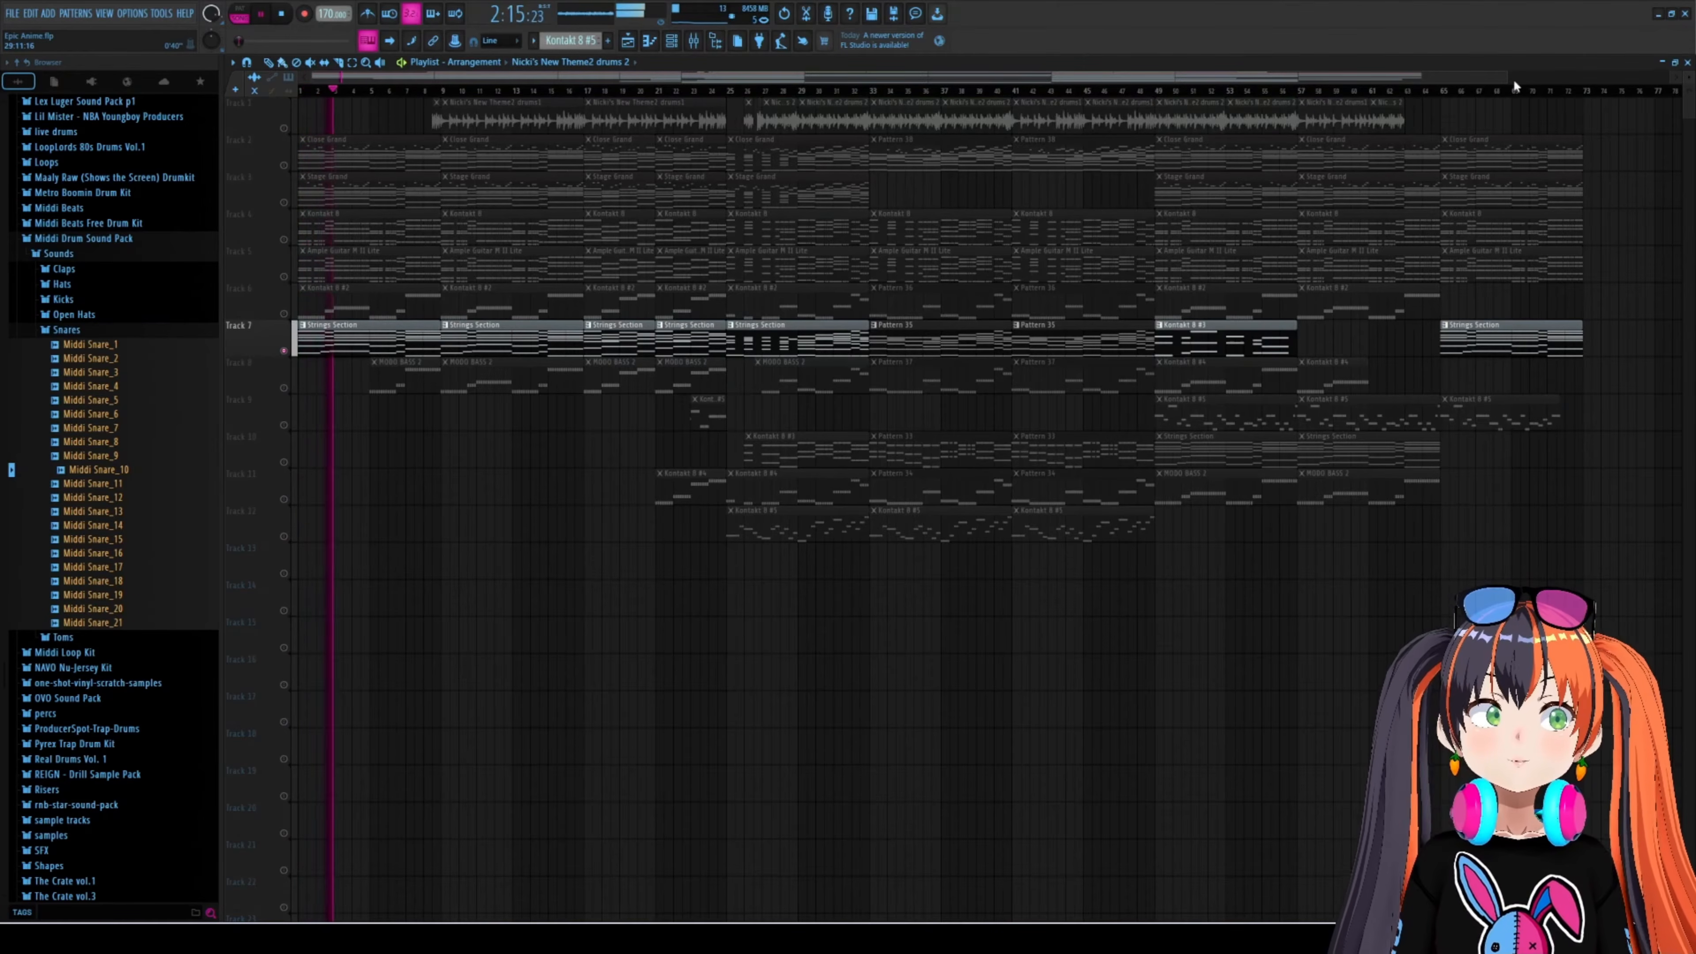
drag(1506, 77, 641, 77)
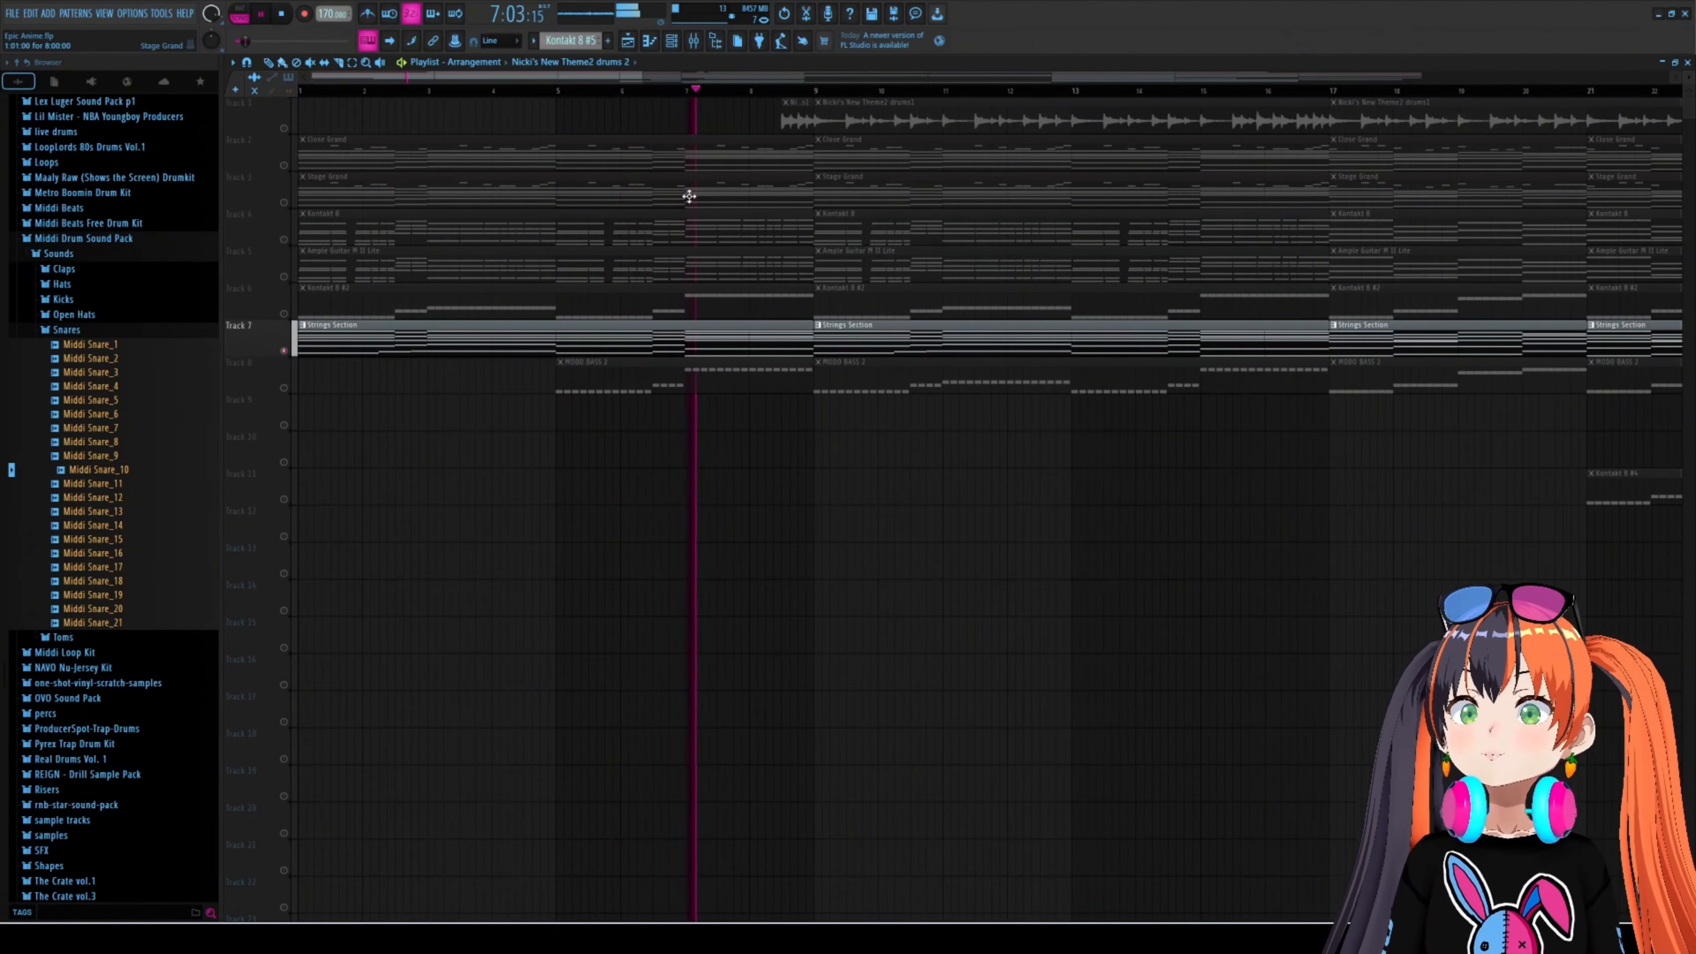
key(space)
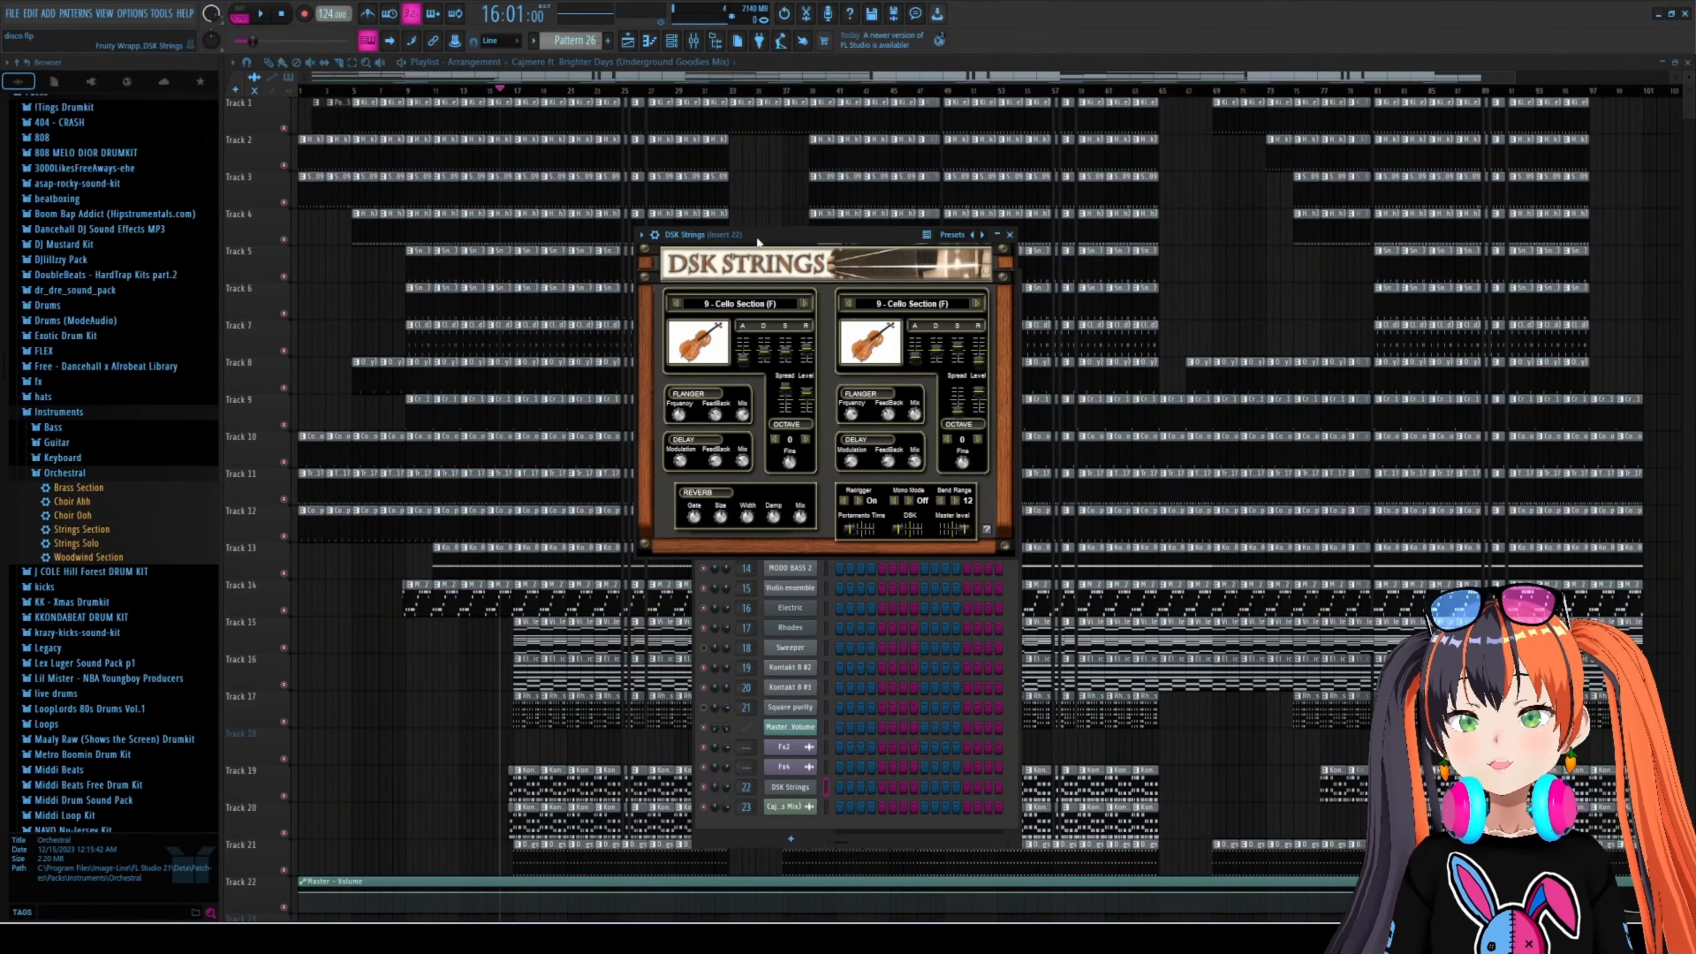
drag(758, 243, 786, 276)
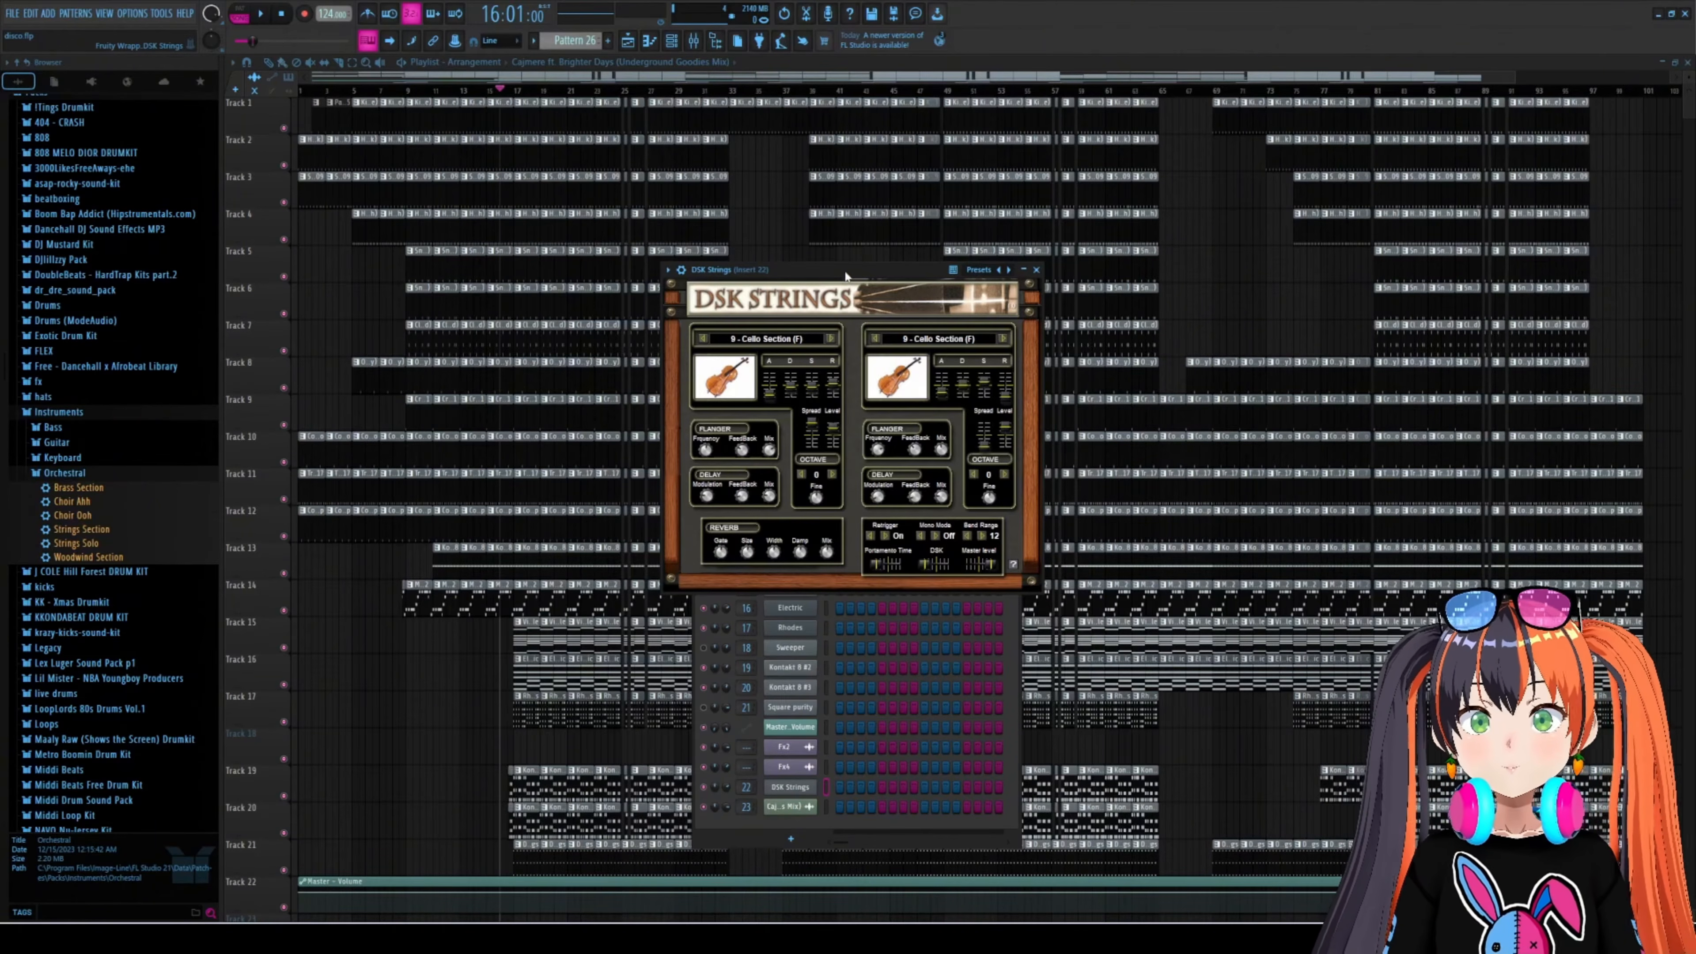
drag(846, 268, 801, 256)
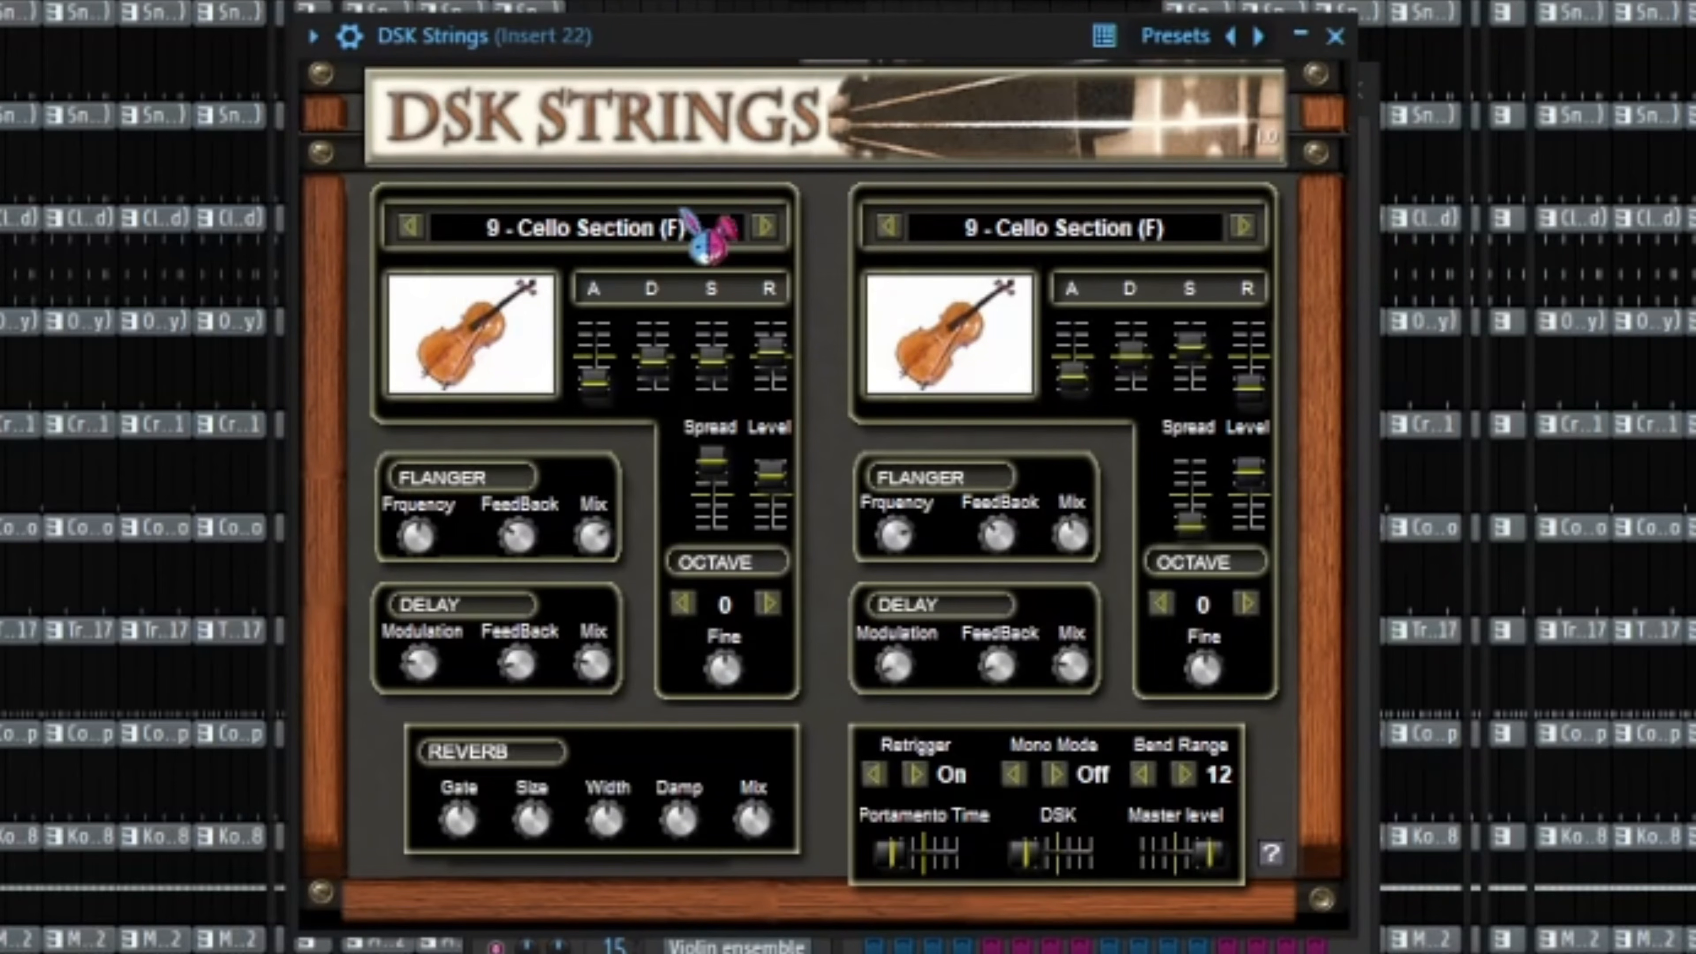
- Step the first DSK Strings layer to the following sound and return it to 9 - Cello Section (F)
click(765, 225)
click(410, 225)
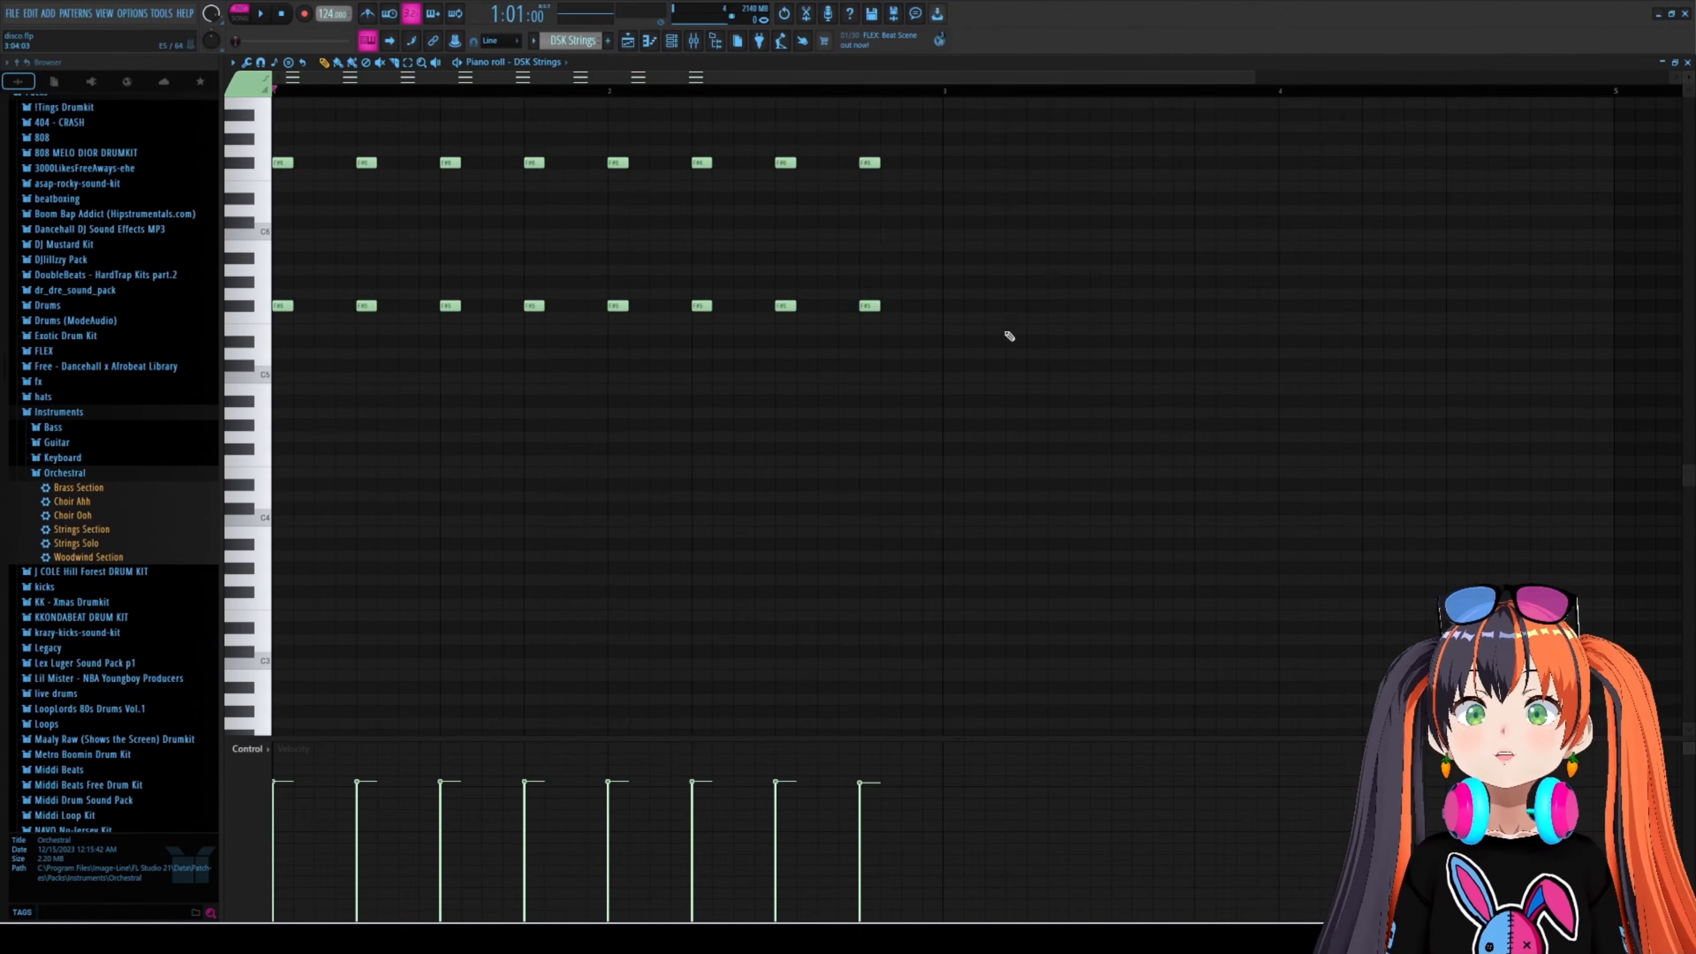
- Examine the stacked octave notes in the DSK Strings piano roll, play the pattern, and stop playback
scroll(1002, 360, up, 3)
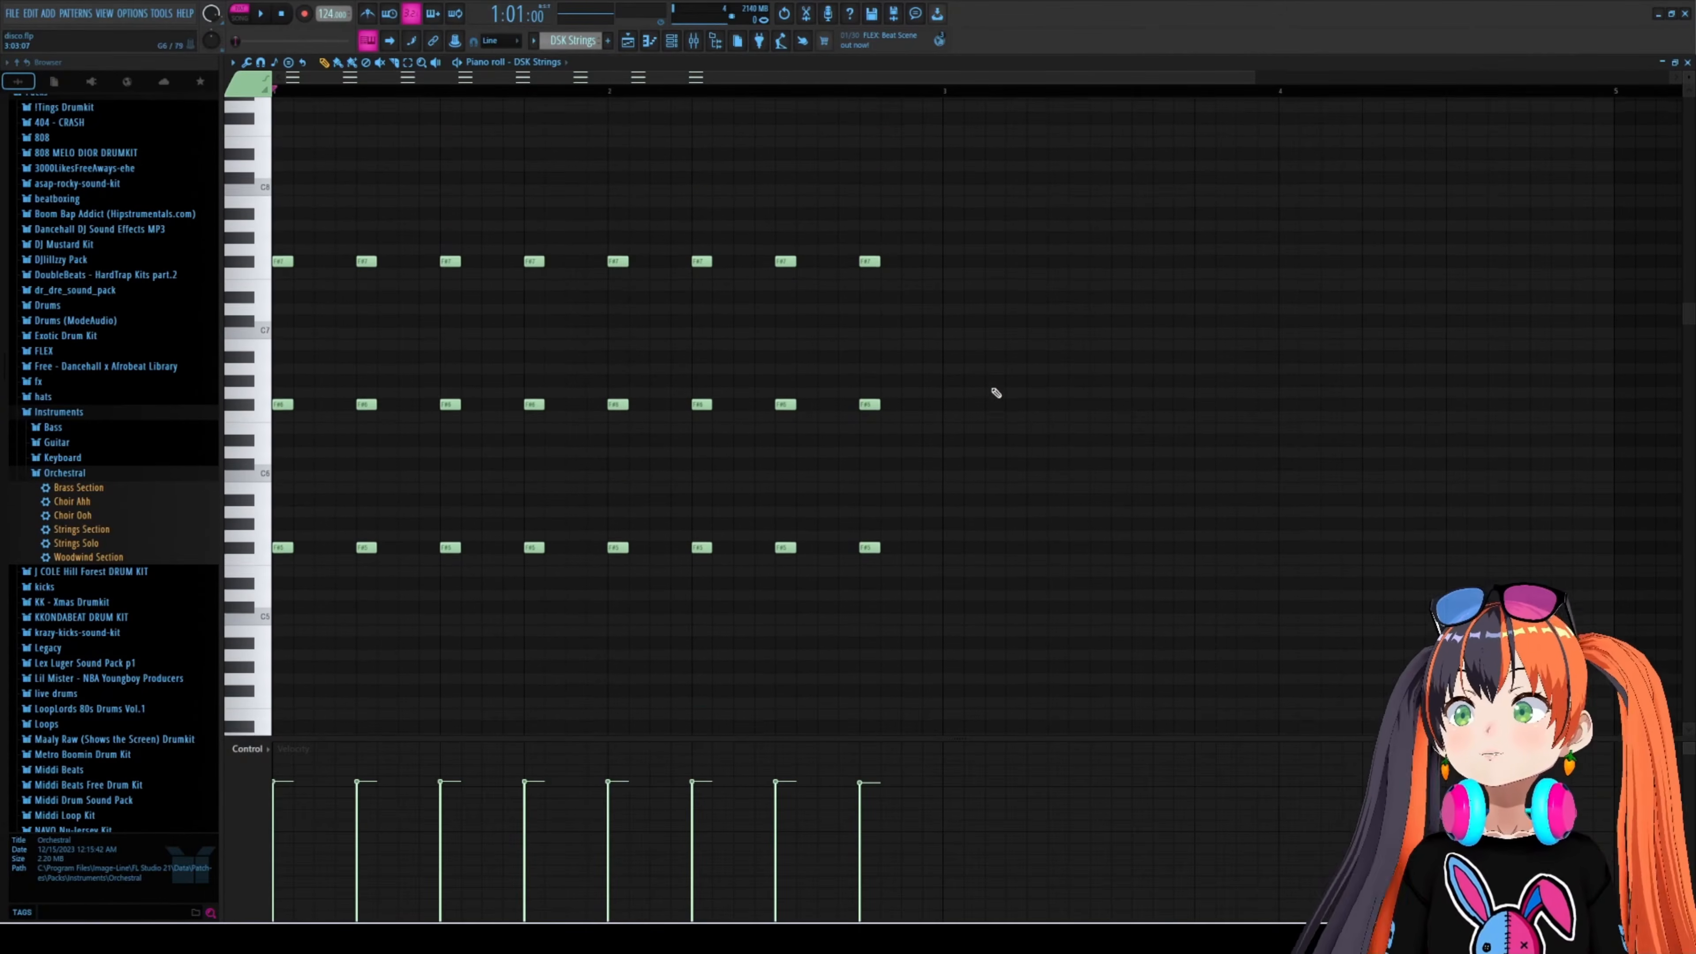
scroll(984, 379, up, 2)
scroll(878, 367, down, 1)
scroll(886, 379, up, 8)
scroll(886, 379, down, 5)
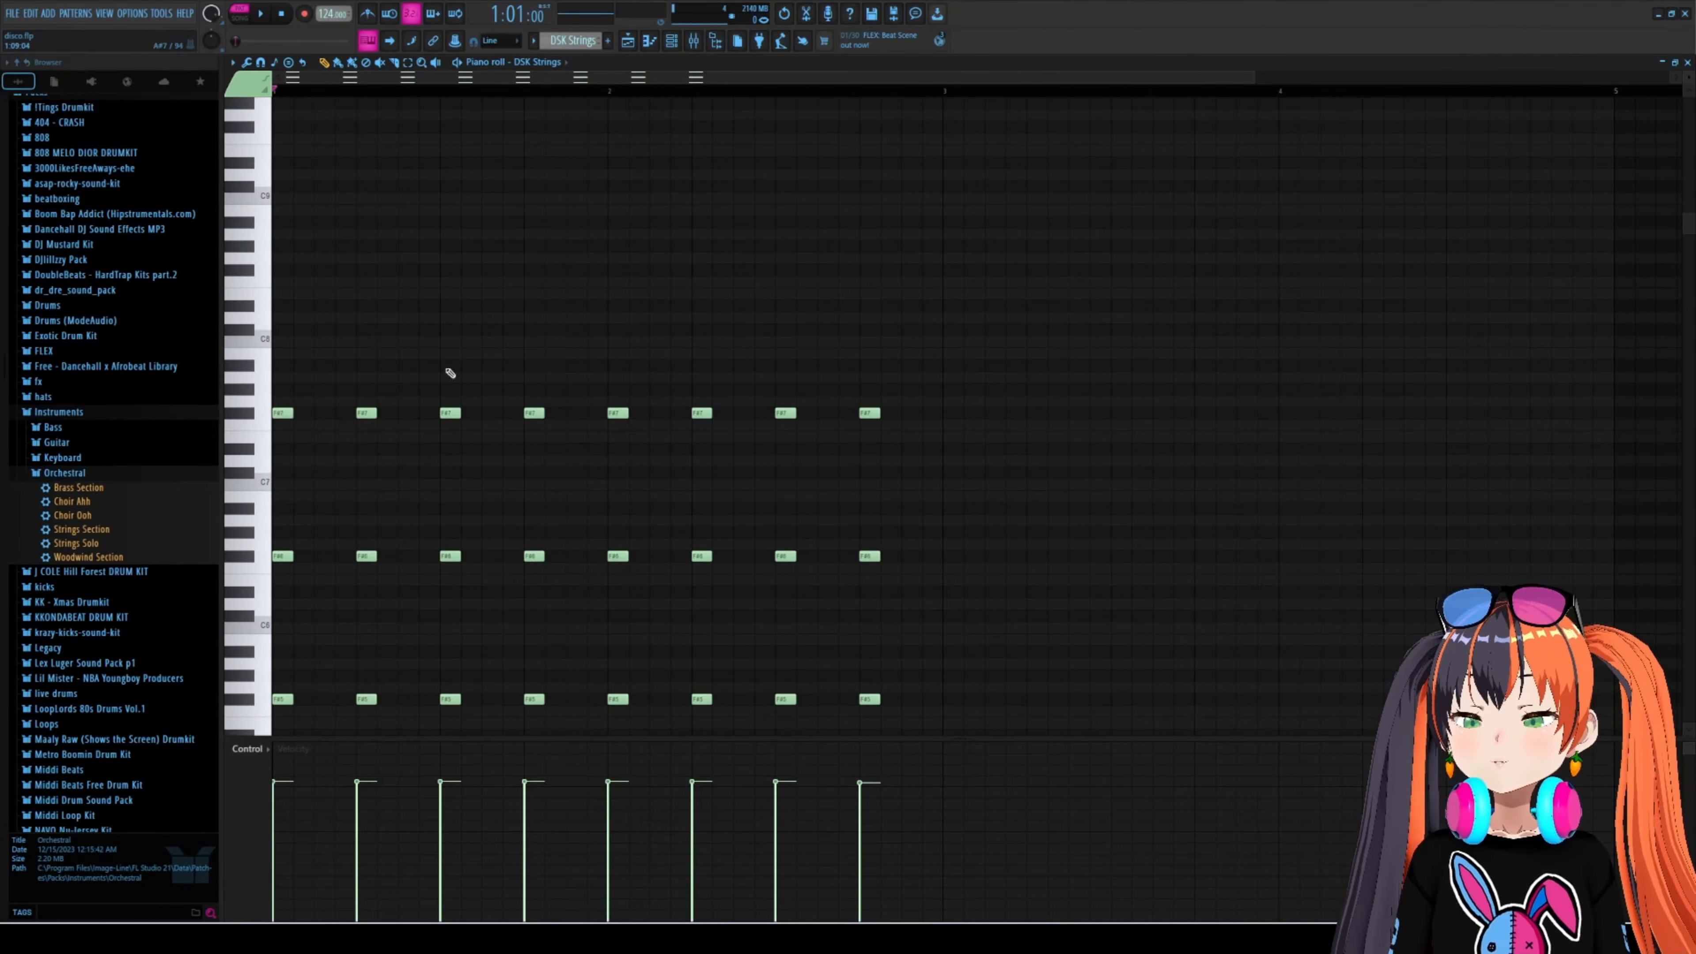
key(space)
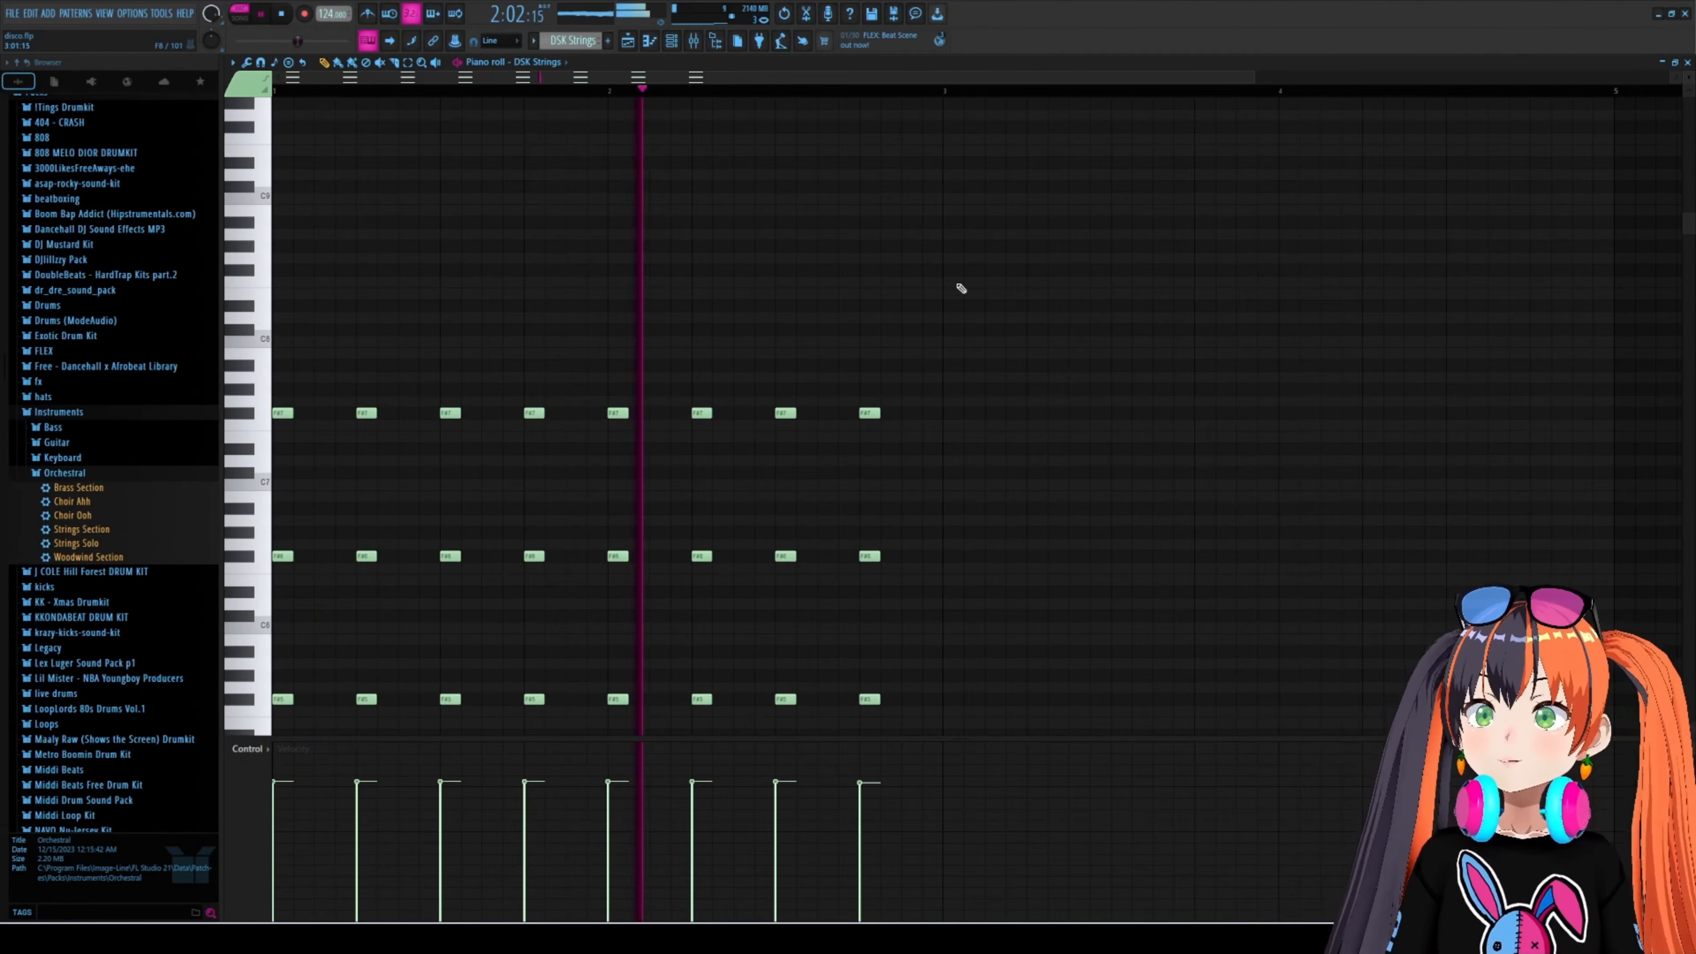
key(space)
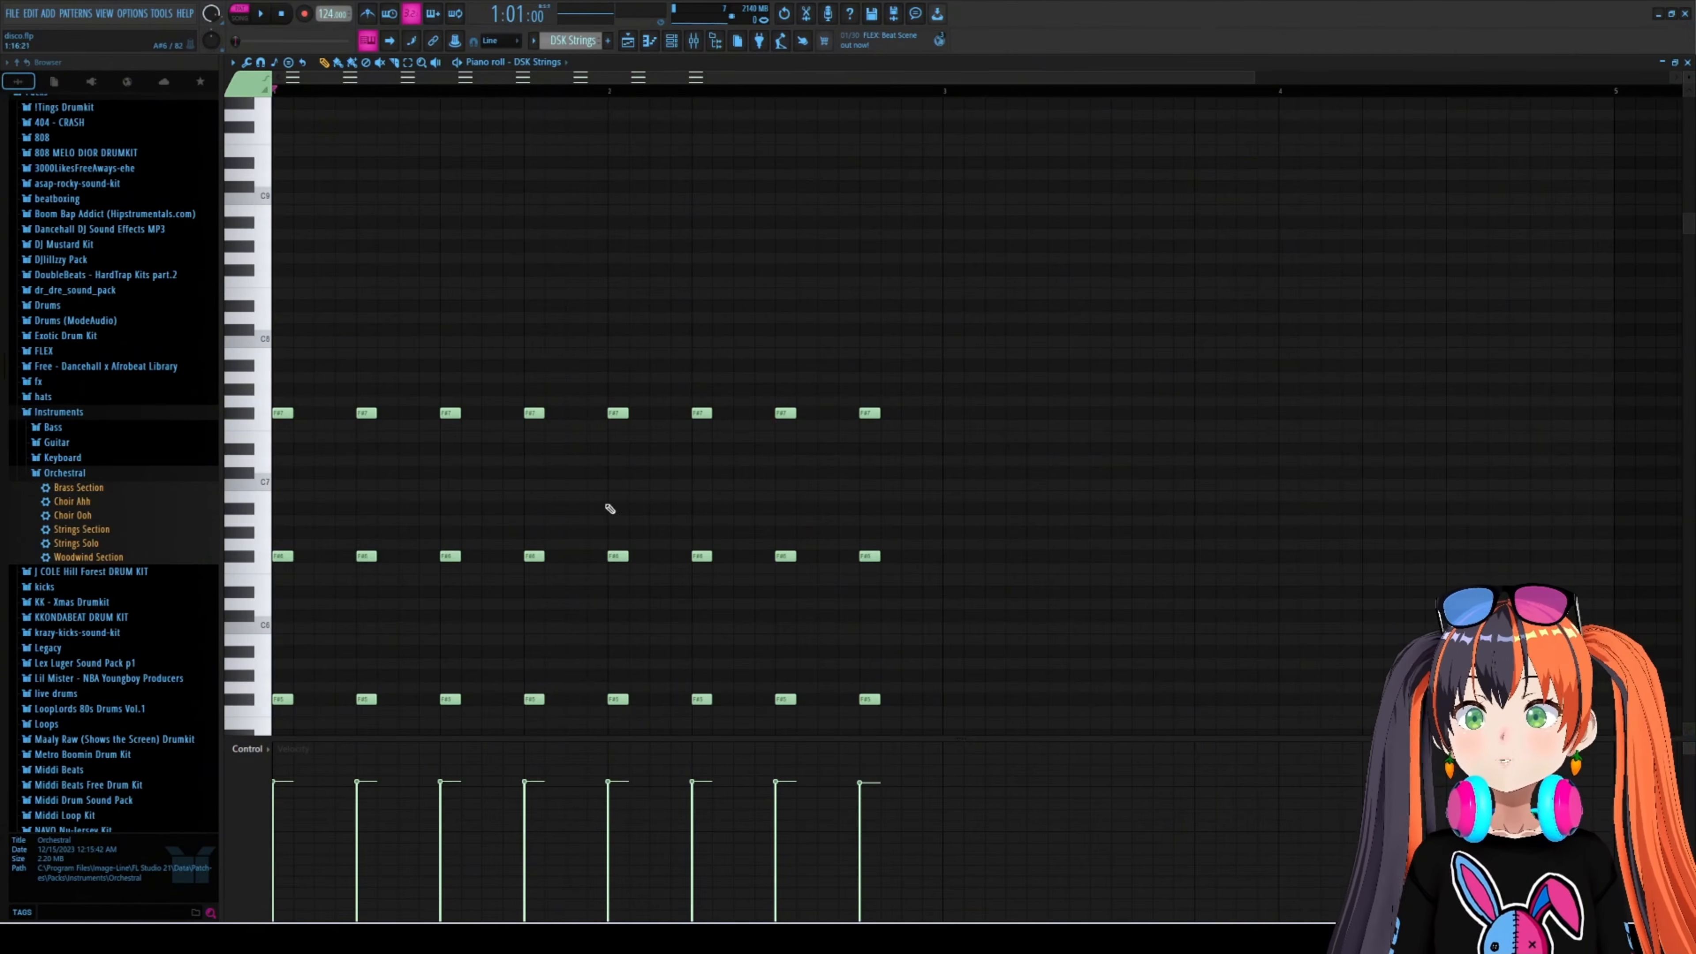
scroll(708, 457, down, 2)
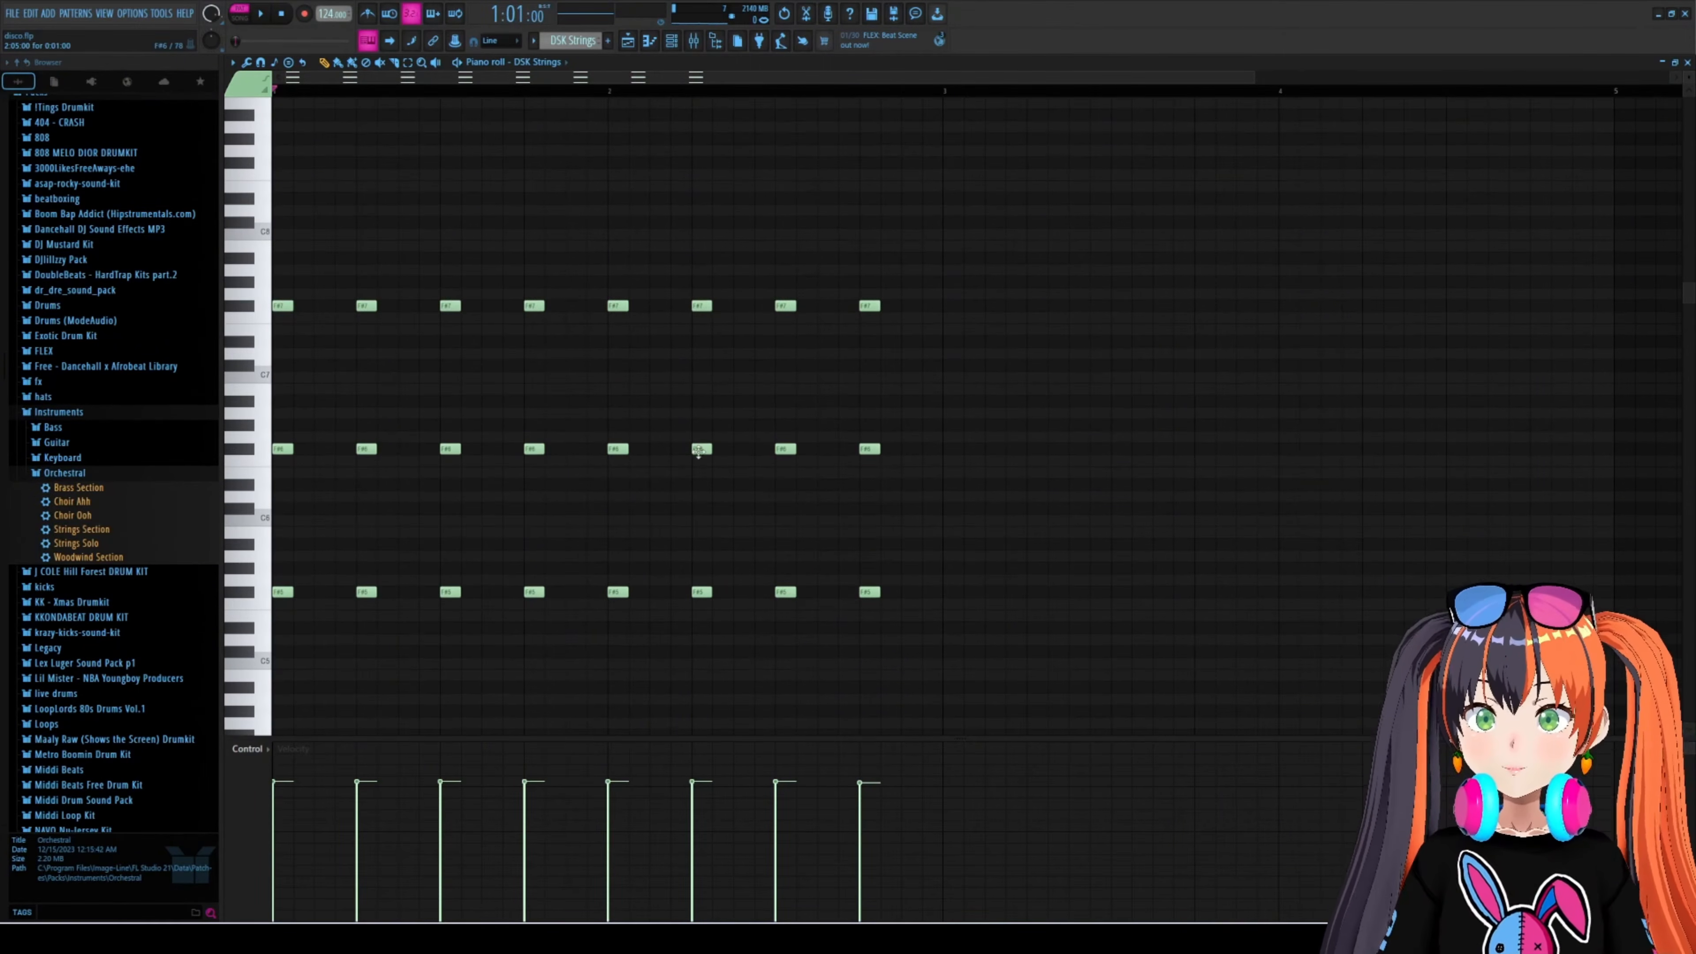
- Return to the playlist, unsolo the DSK Strings channel in the channel rack, and play the full arrangement
click(628, 41)
click(671, 41)
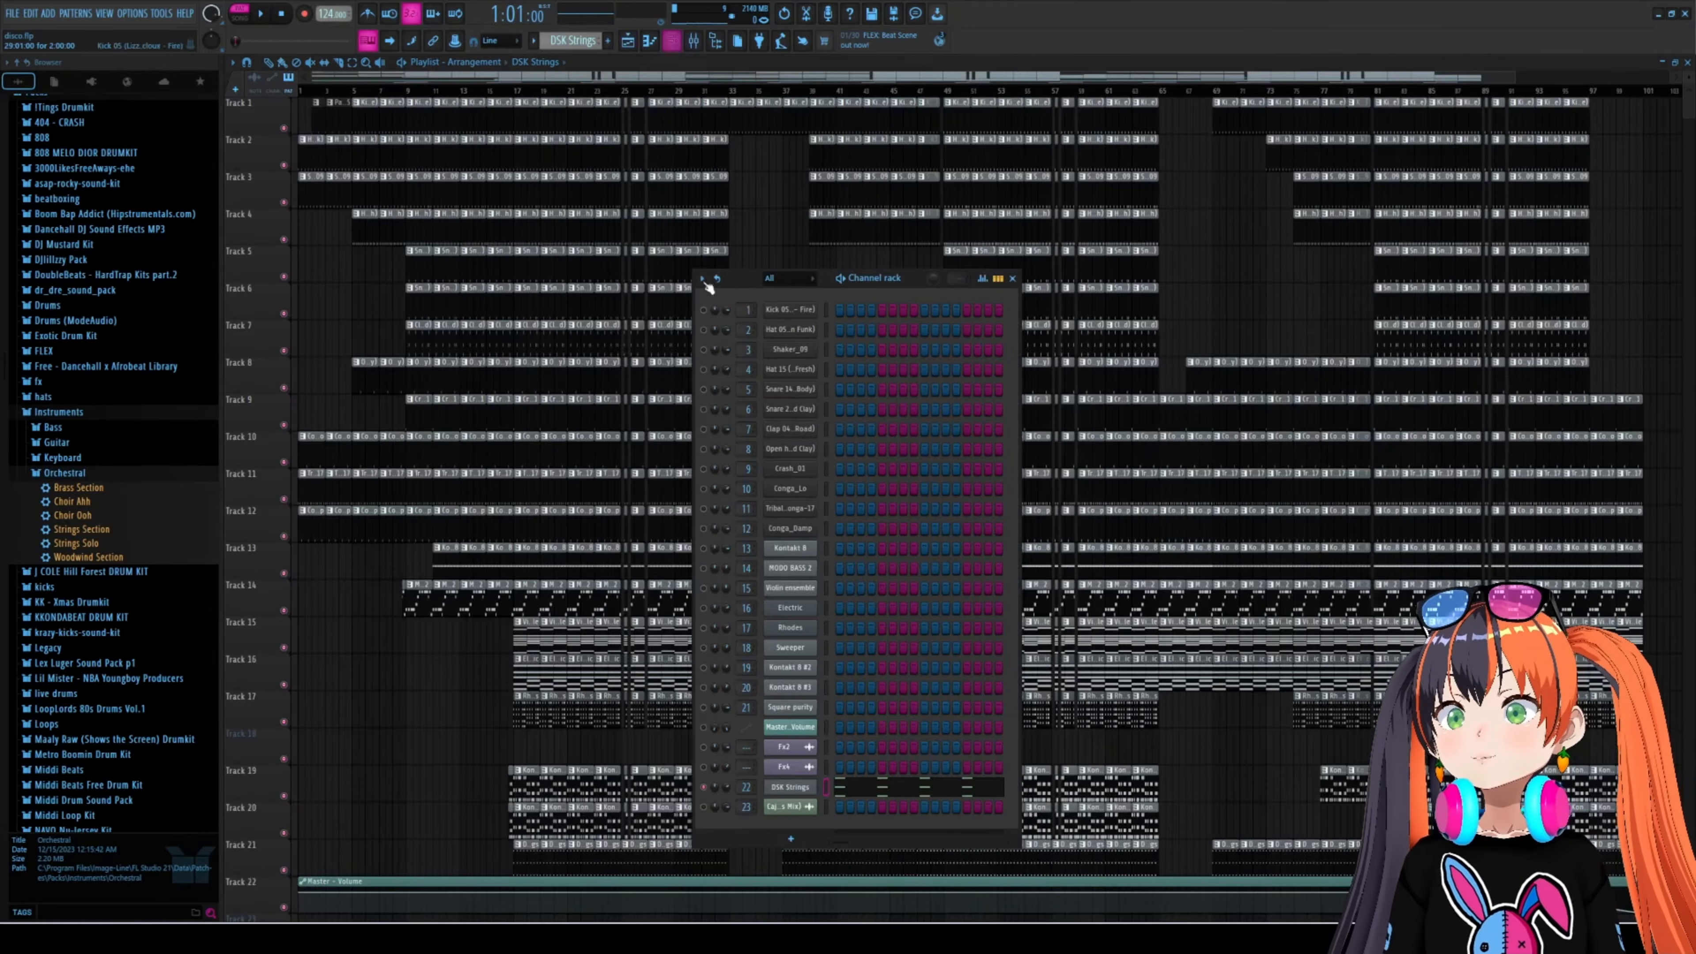
right_click(703, 786)
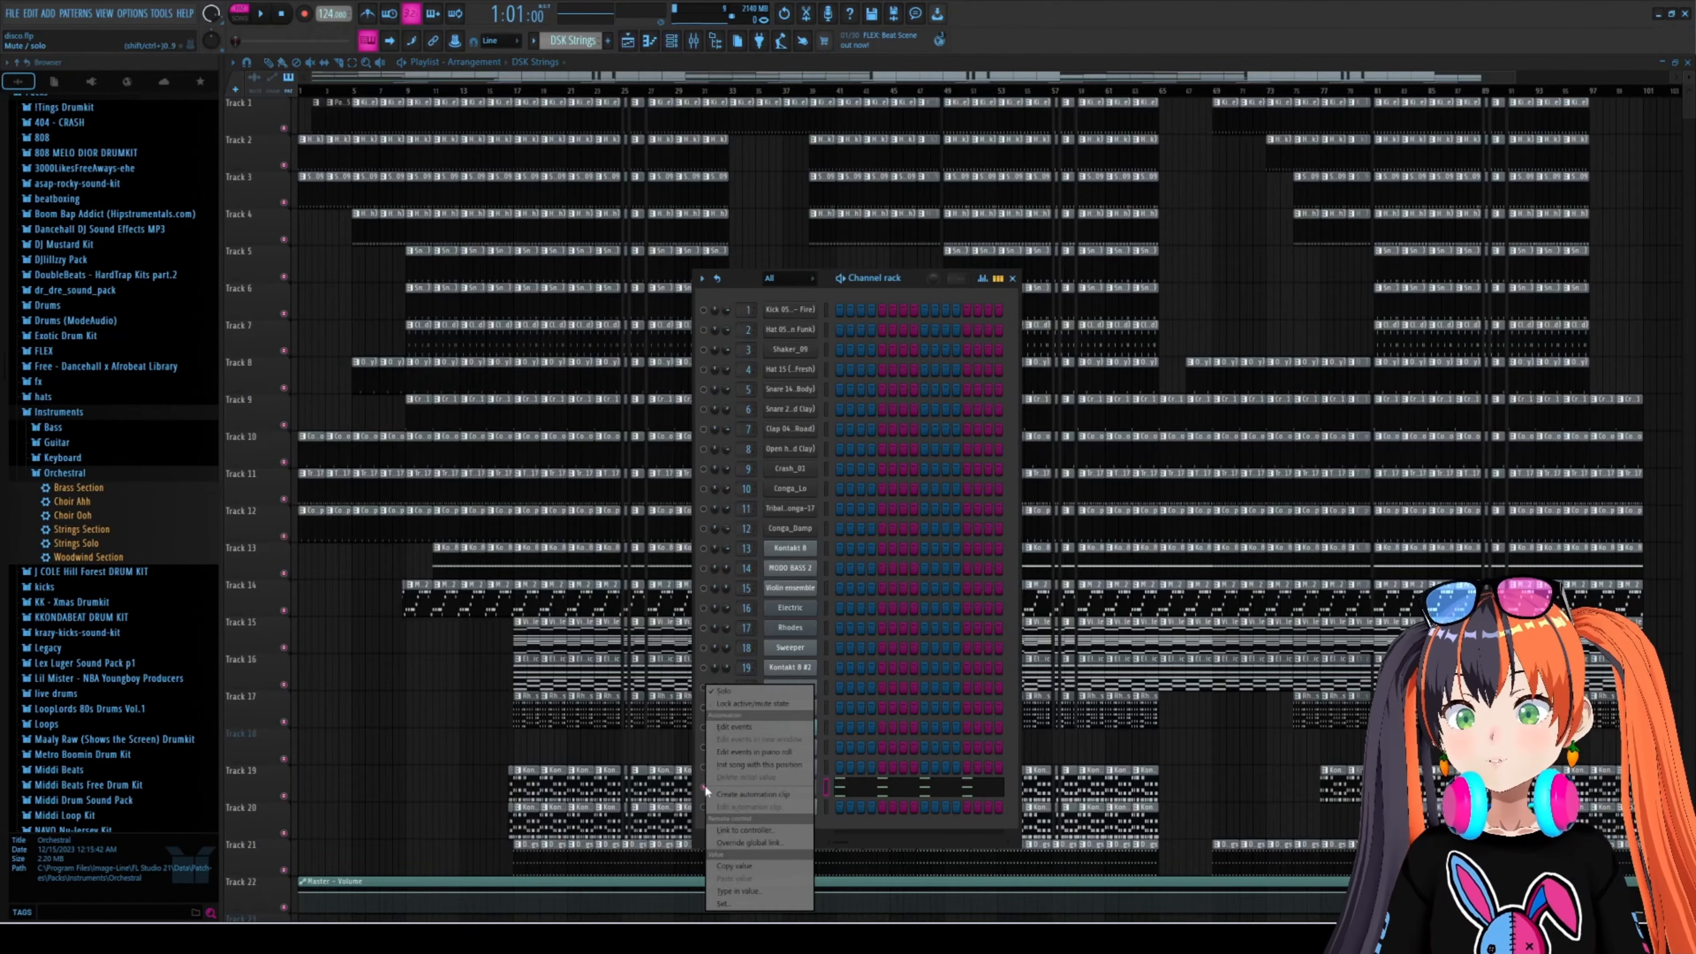
click(722, 692)
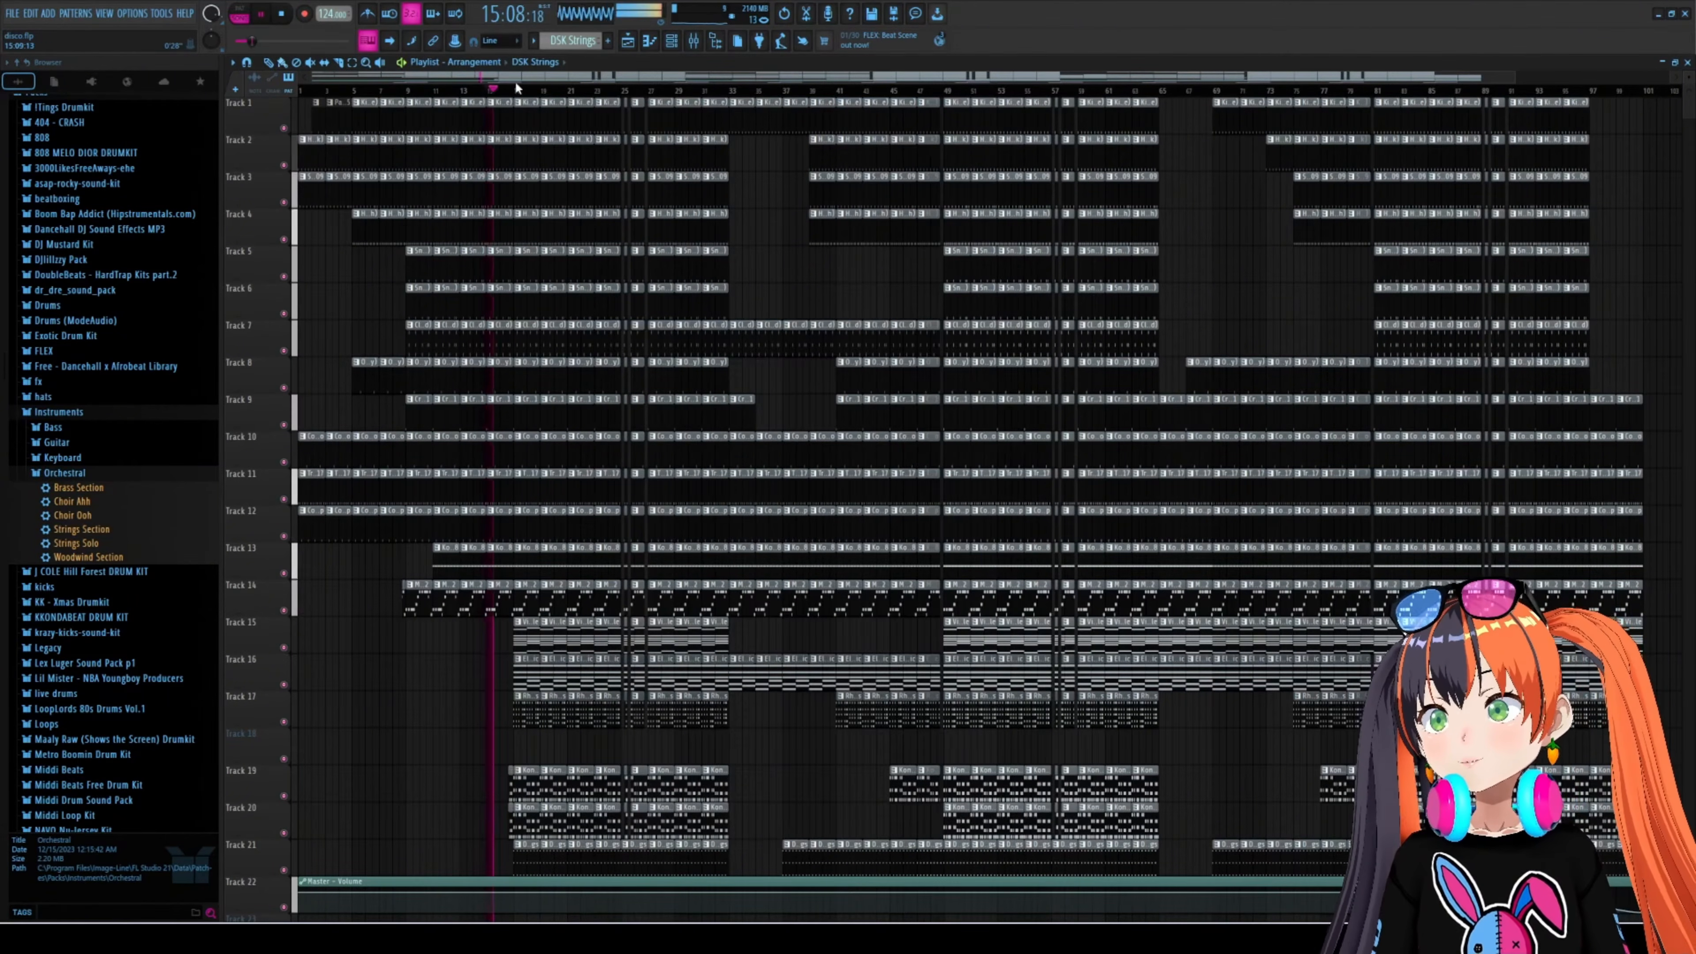
scroll(522, 91, up, 5)
scroll(523, 94, up, 3)
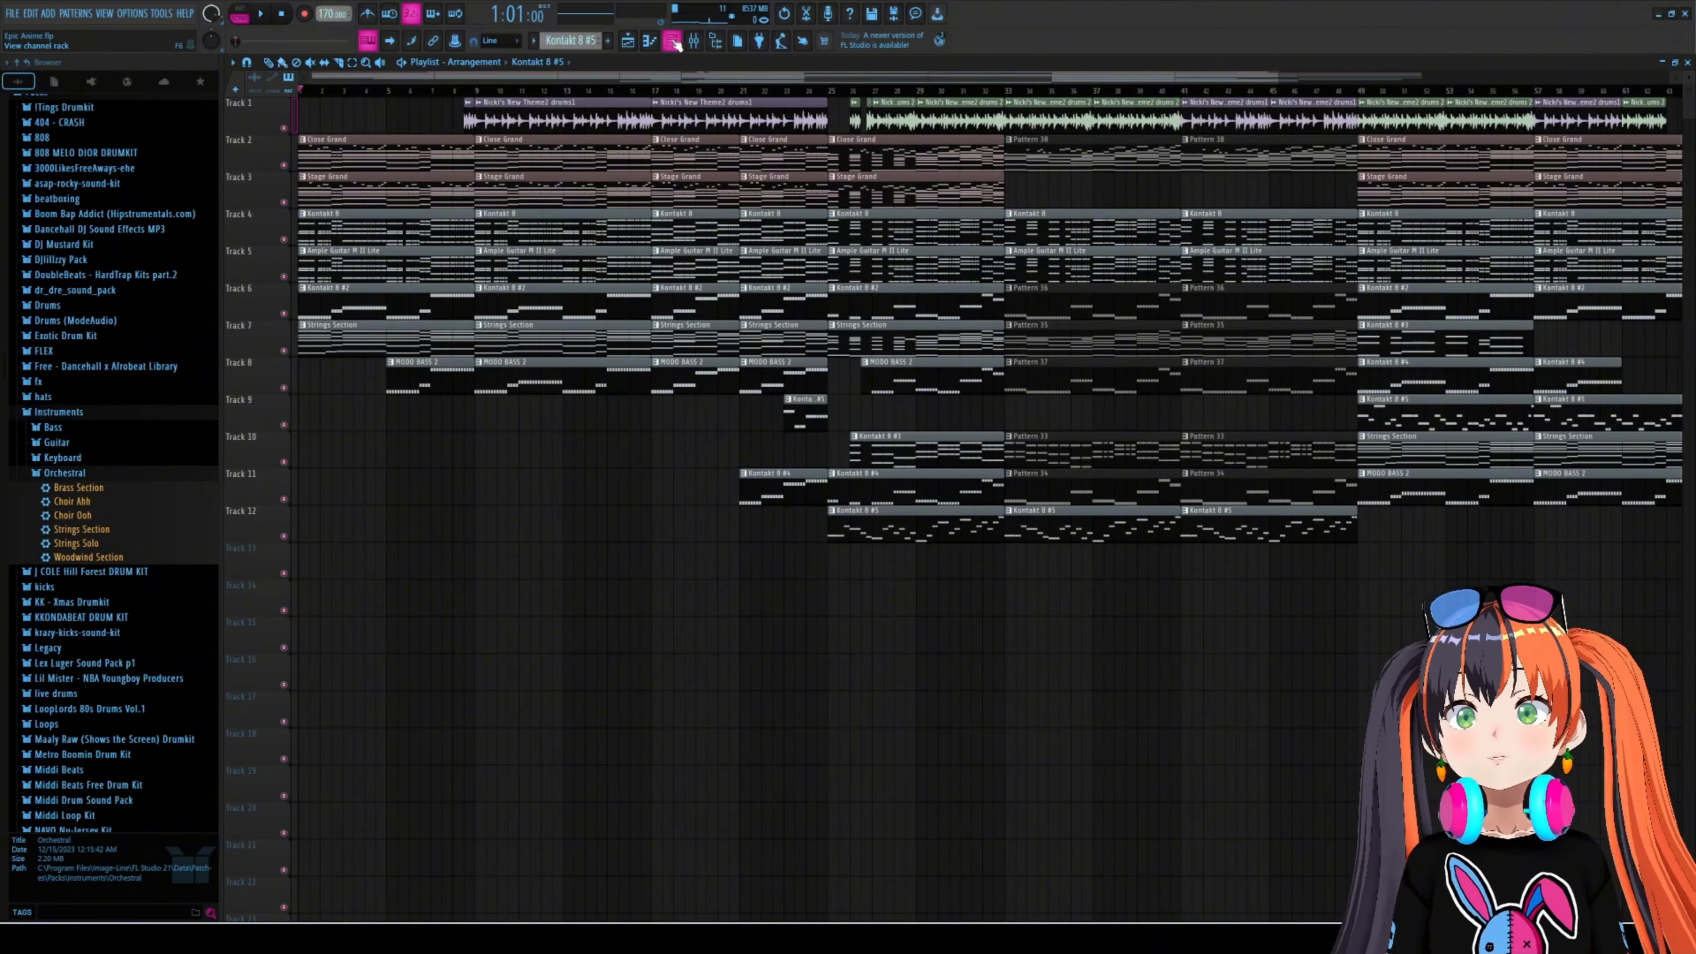
- Show the channel rack of the Epic Anime project and look through the Guitar presets in the Instruments folder
click(673, 42)
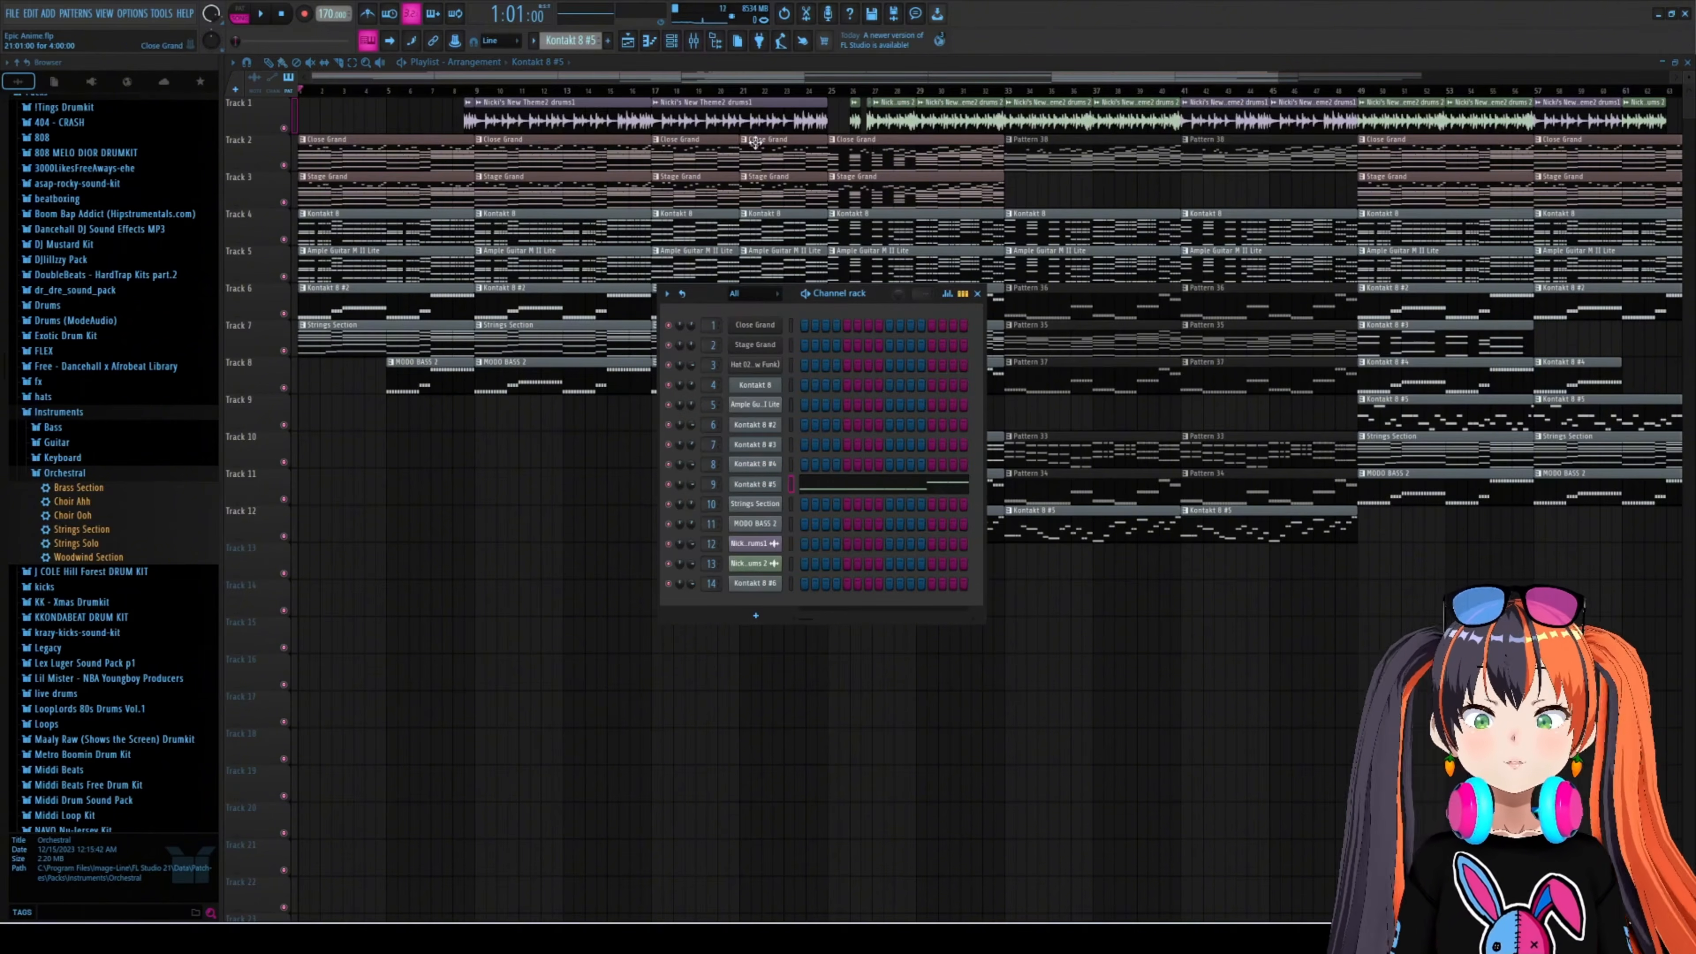
drag(708, 290, 679, 285)
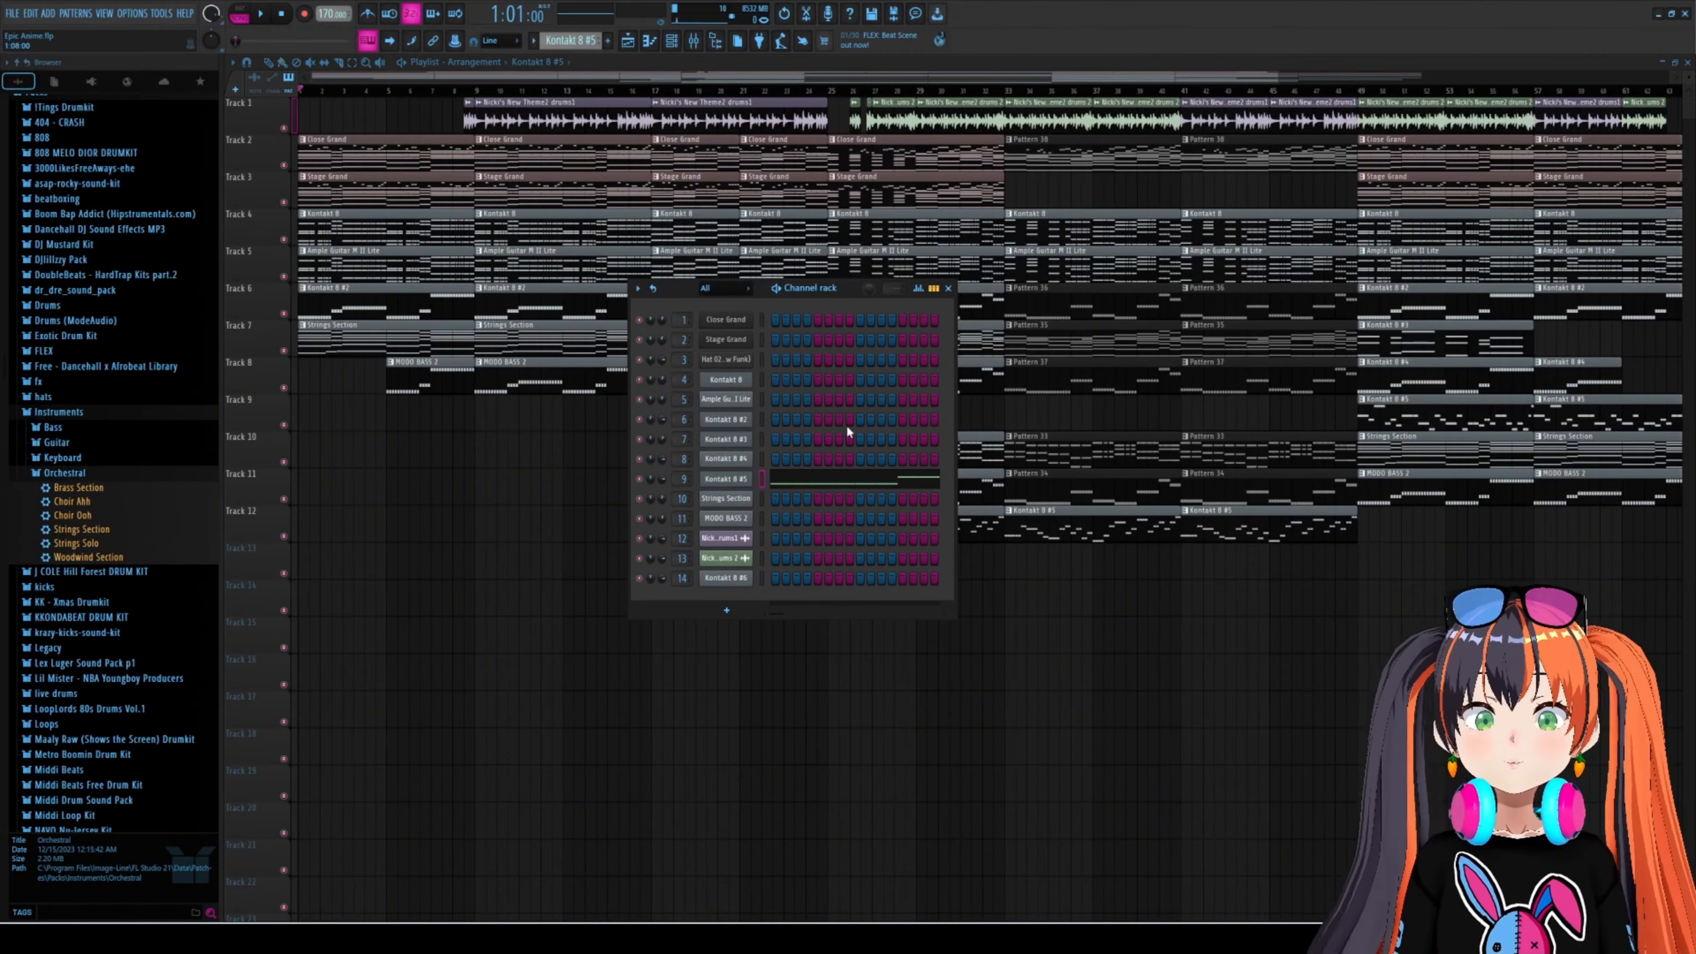
click(57, 443)
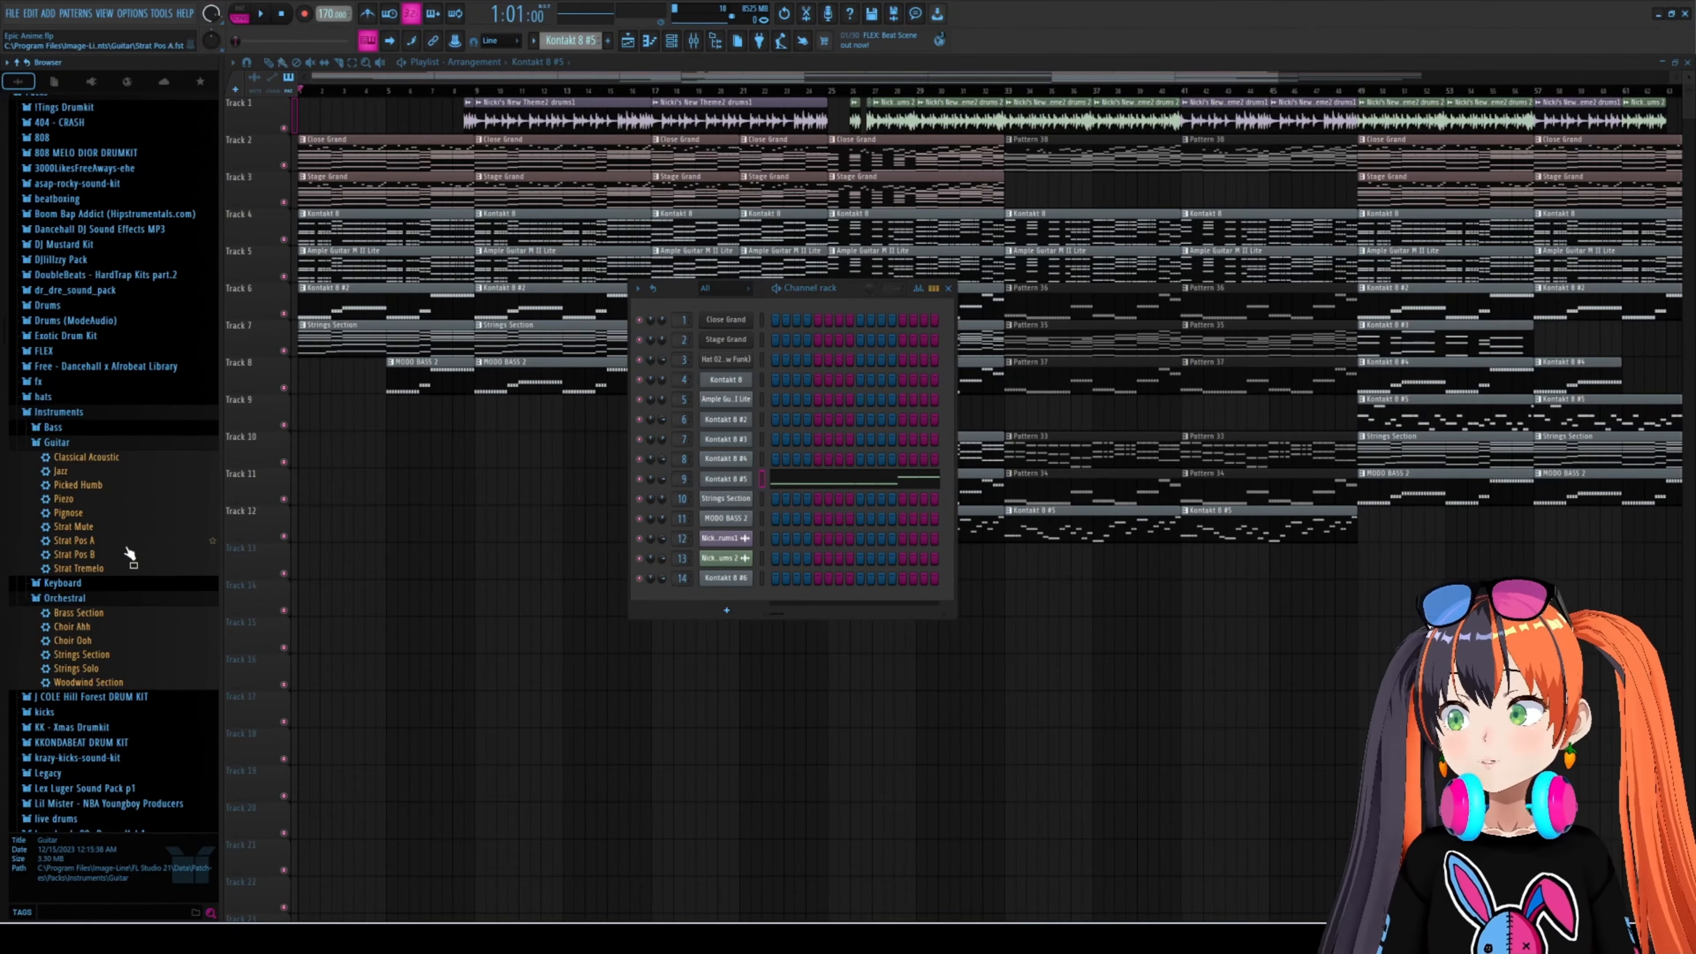
drag(148, 560, 200, 565)
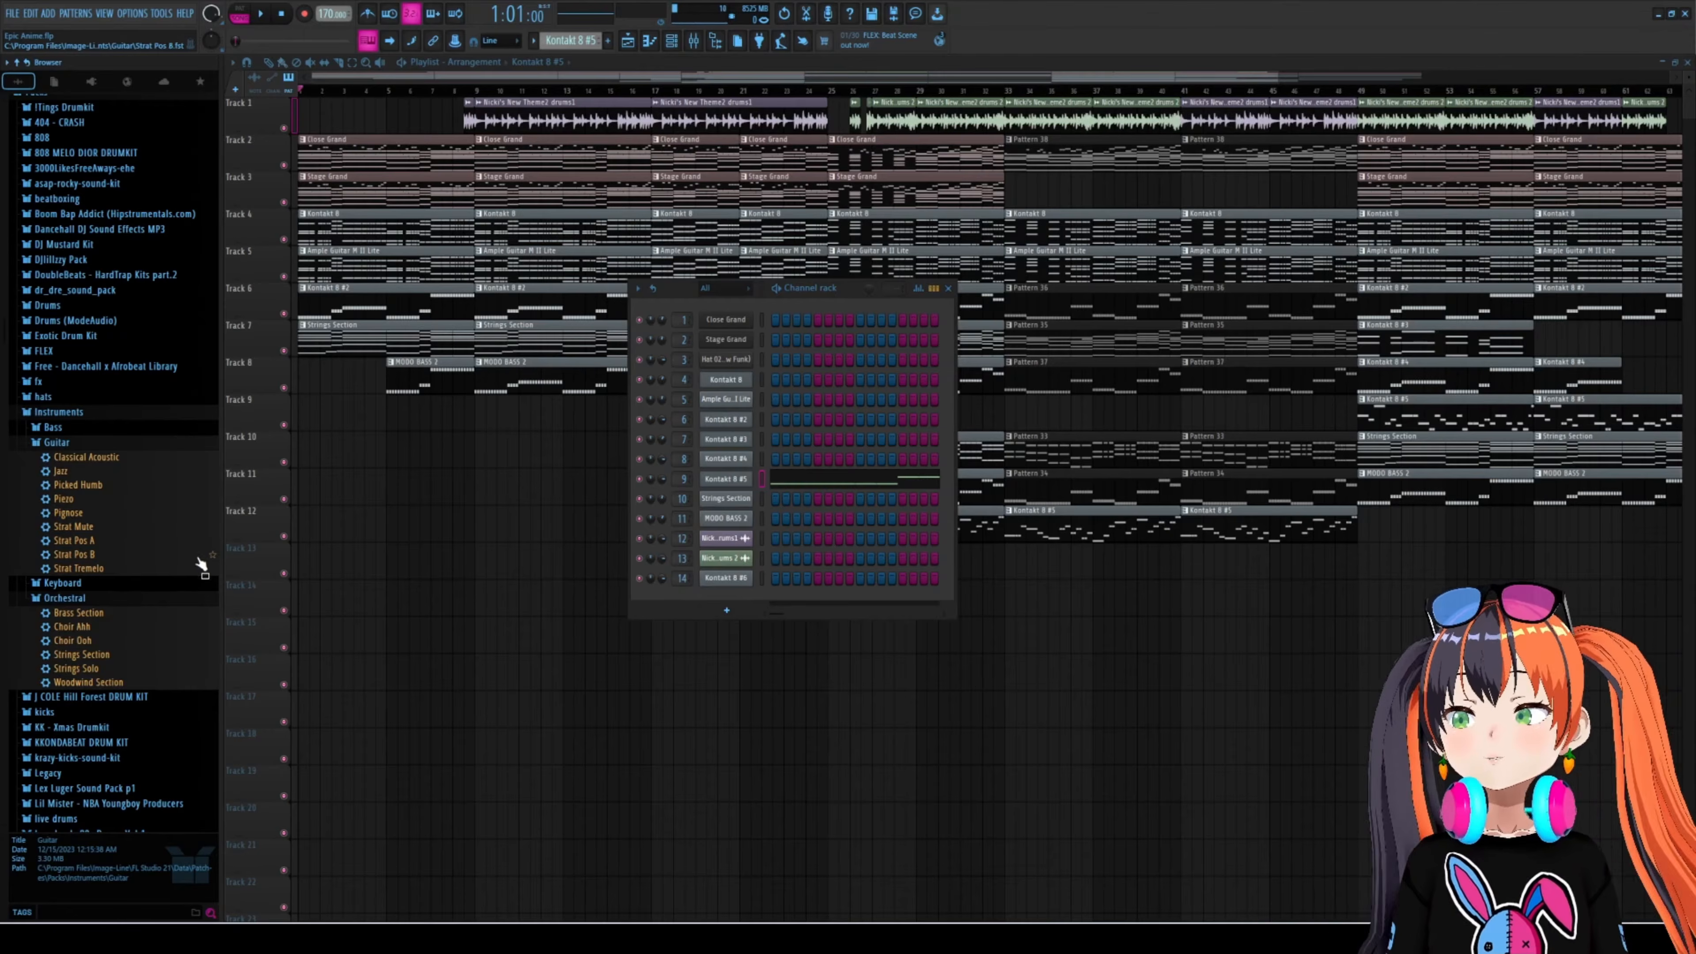
drag(139, 491, 104, 457)
click(89, 443)
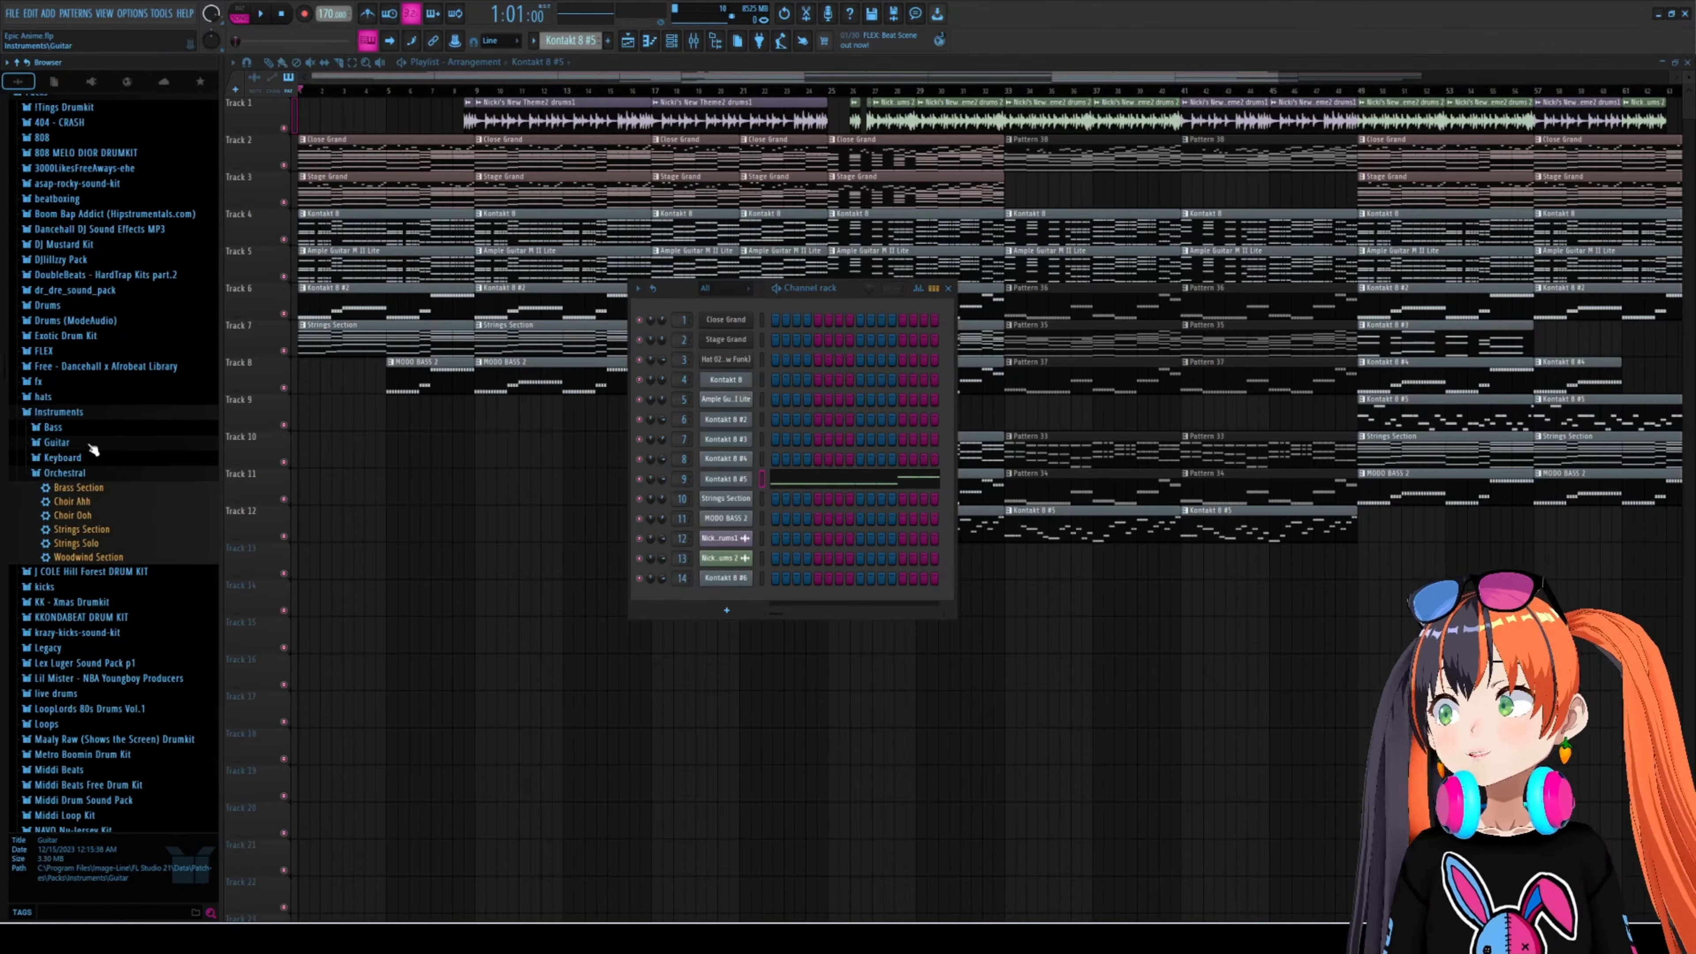
- Add an FL Slayer channel to show its plugin window beside the channel rack, and delete the channel again
click(48, 587)
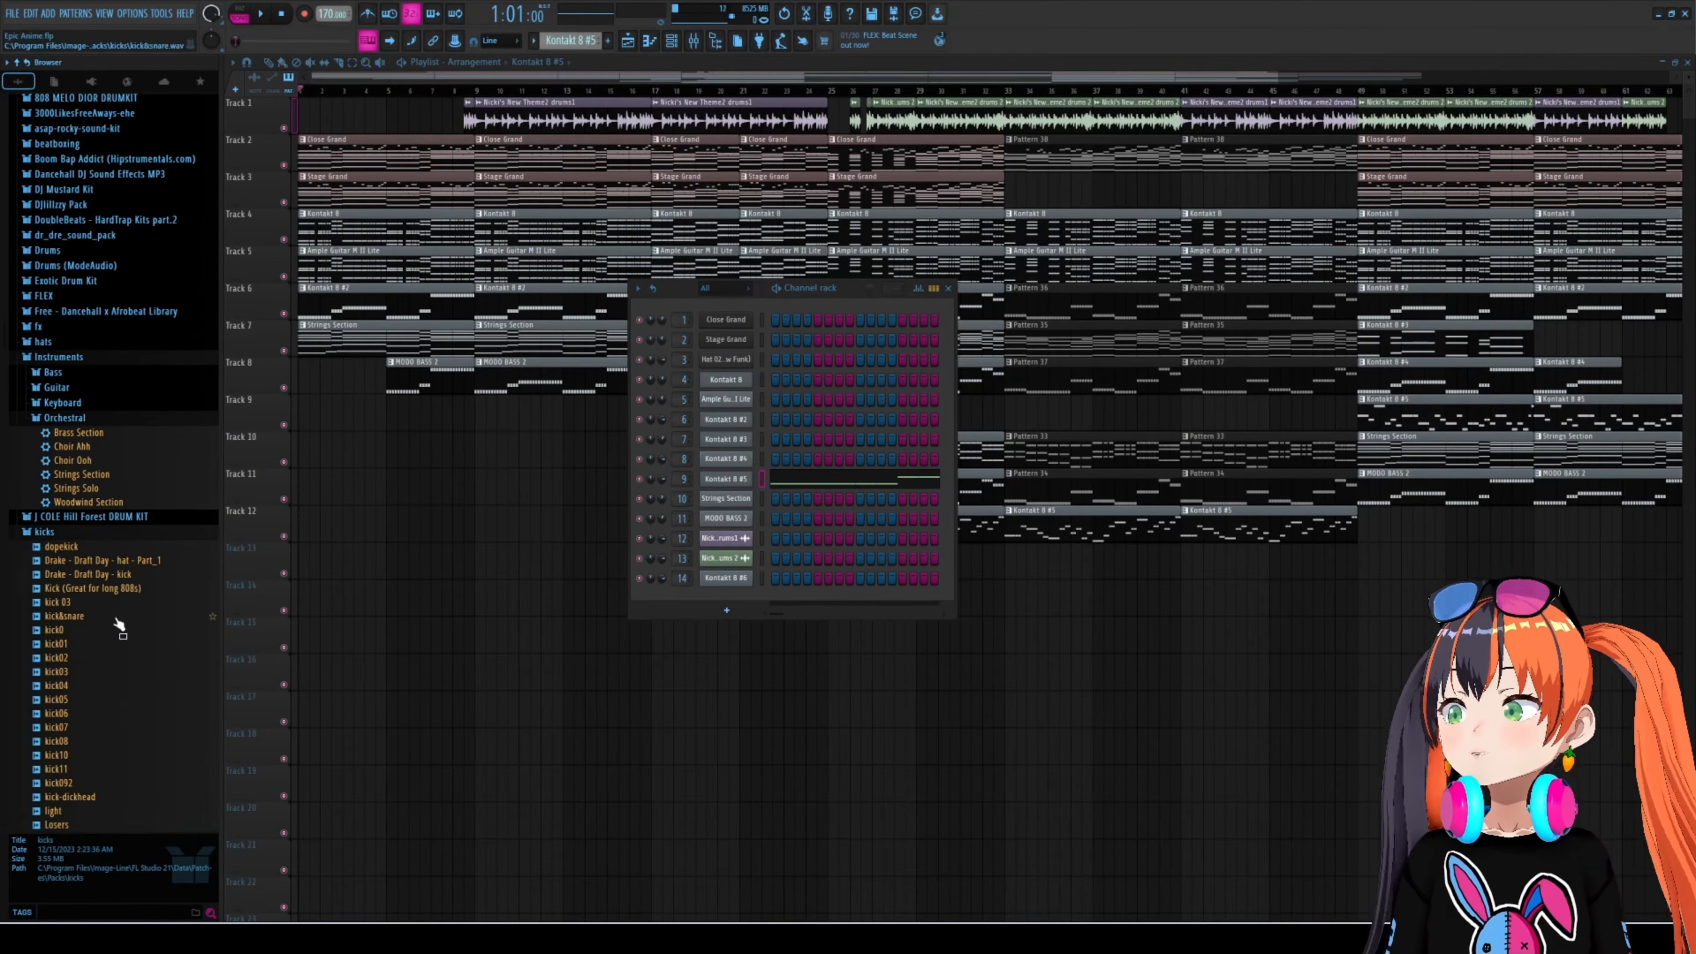
drag(73, 645, 690, 612)
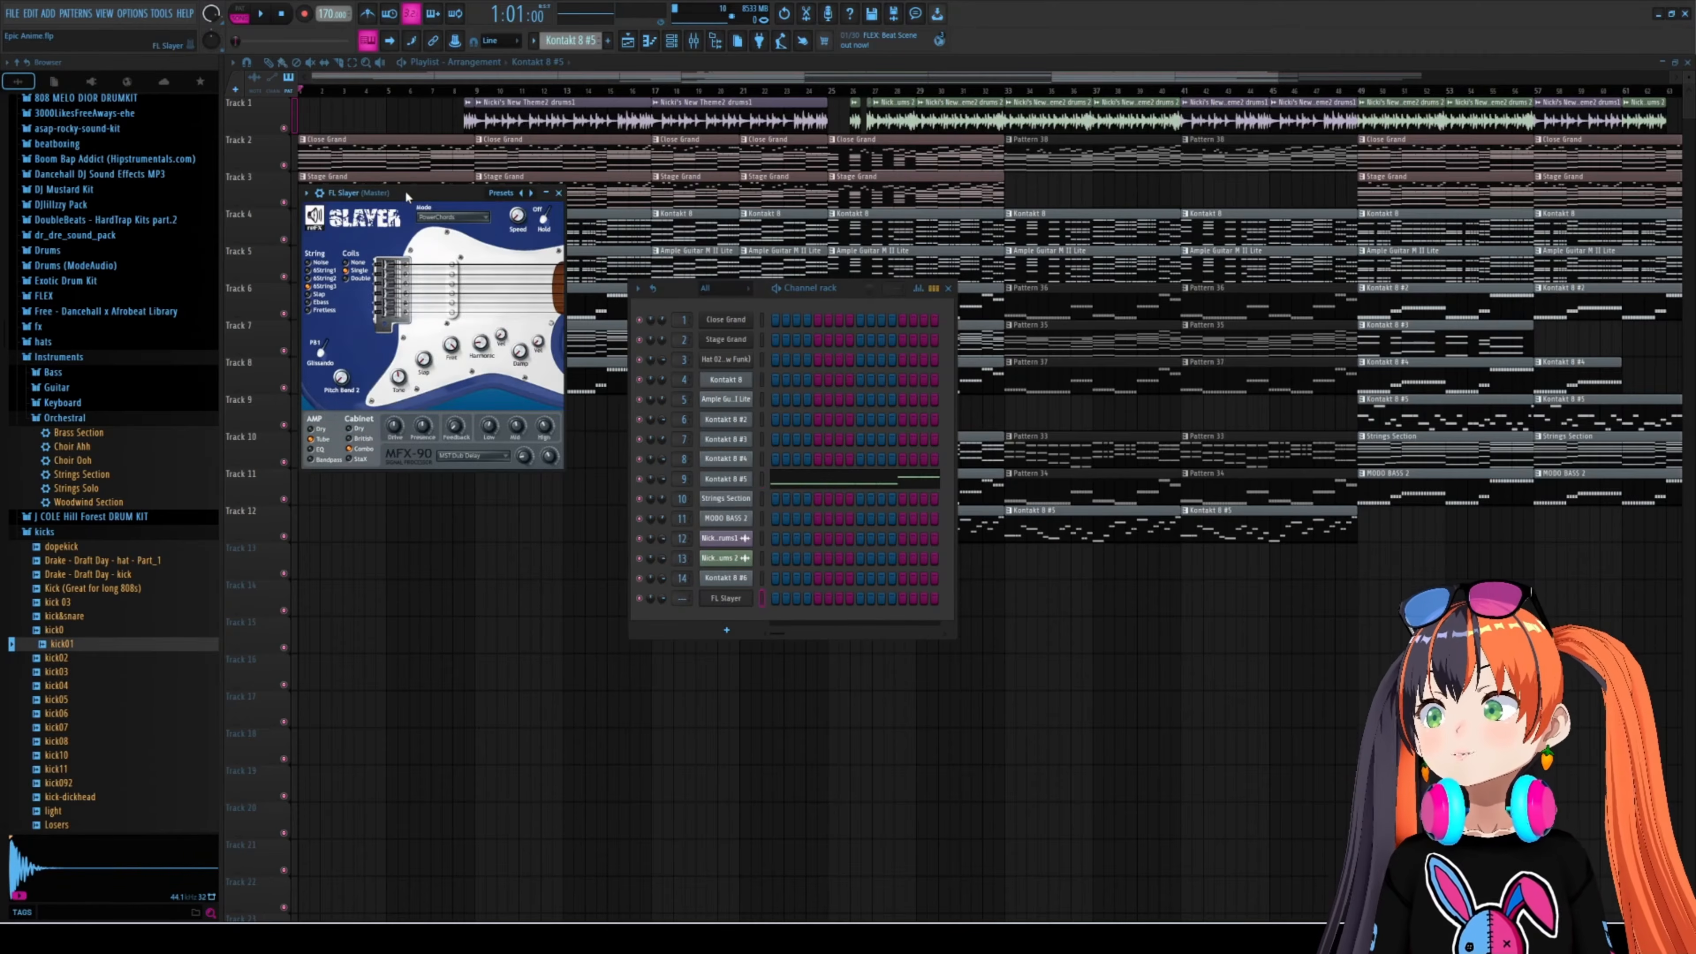
drag(406, 190, 1166, 365)
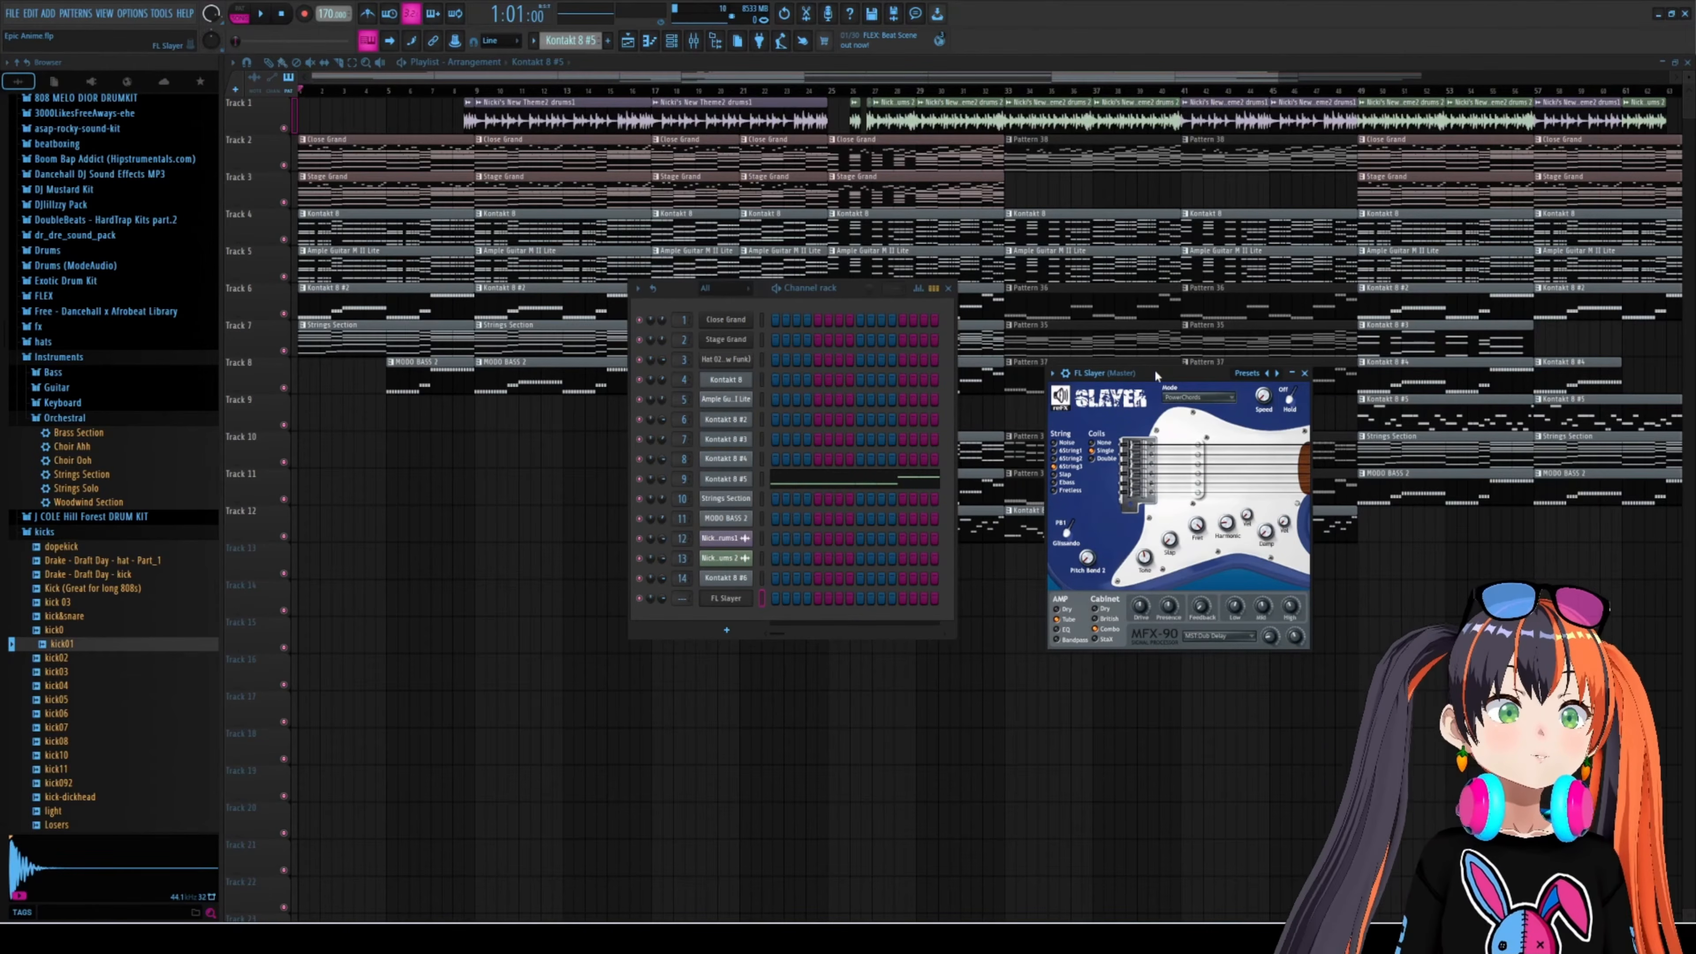
drag(1154, 369, 1061, 393)
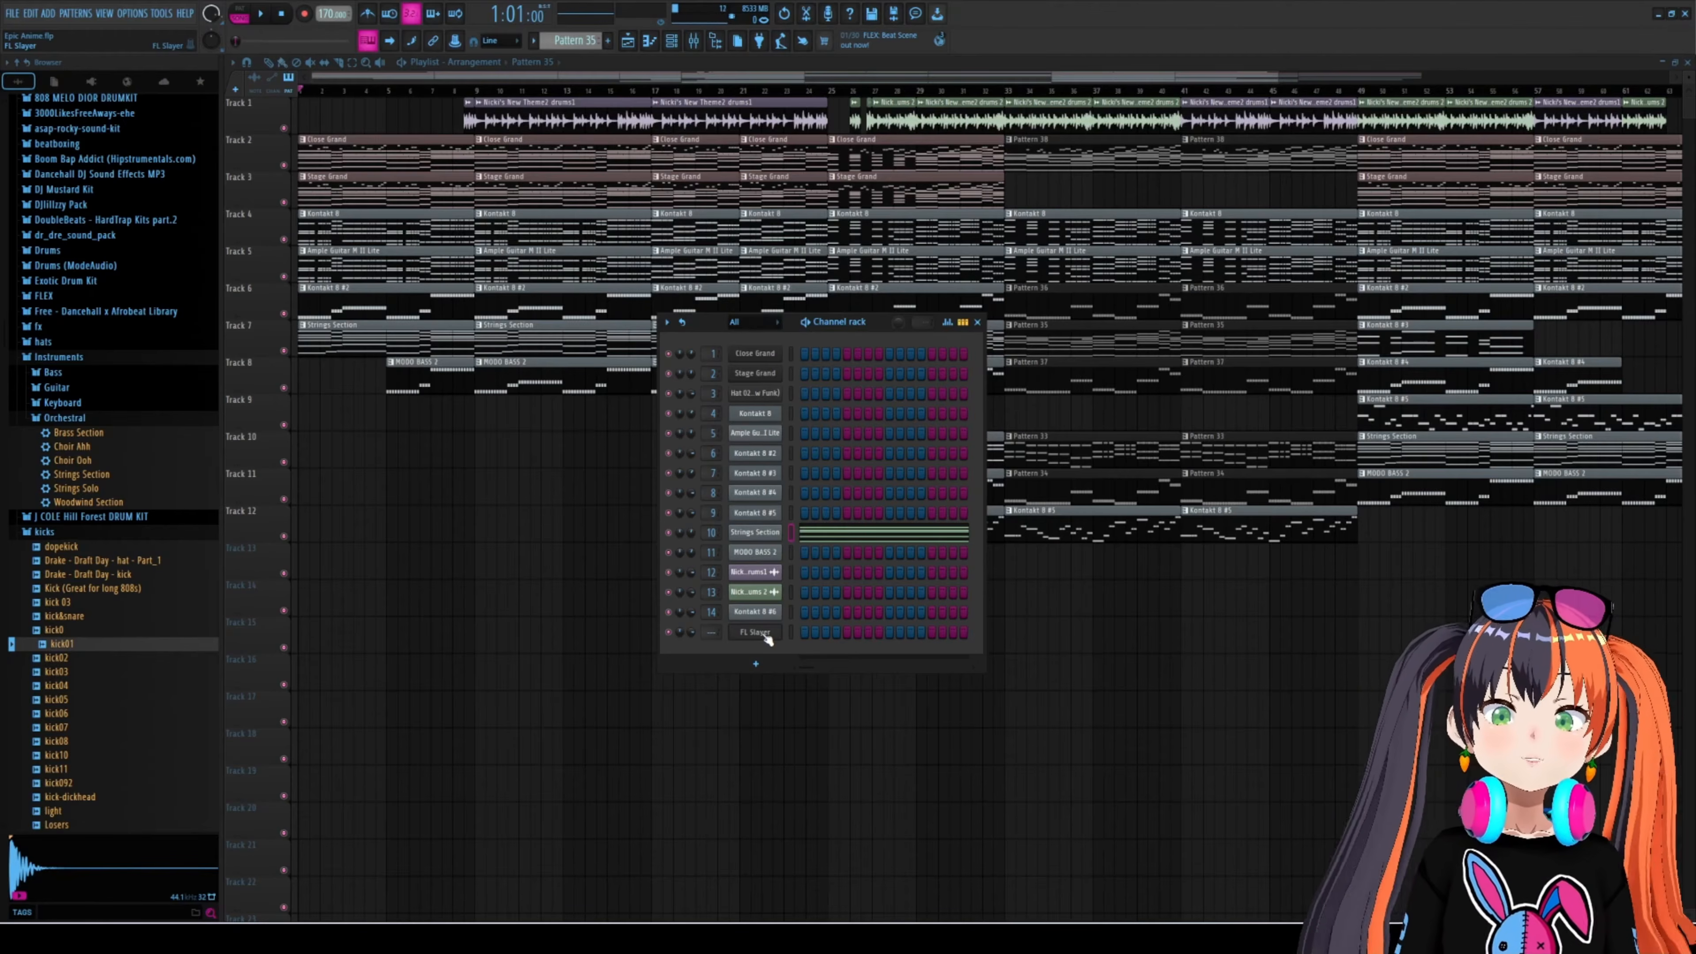
right_click(766, 635)
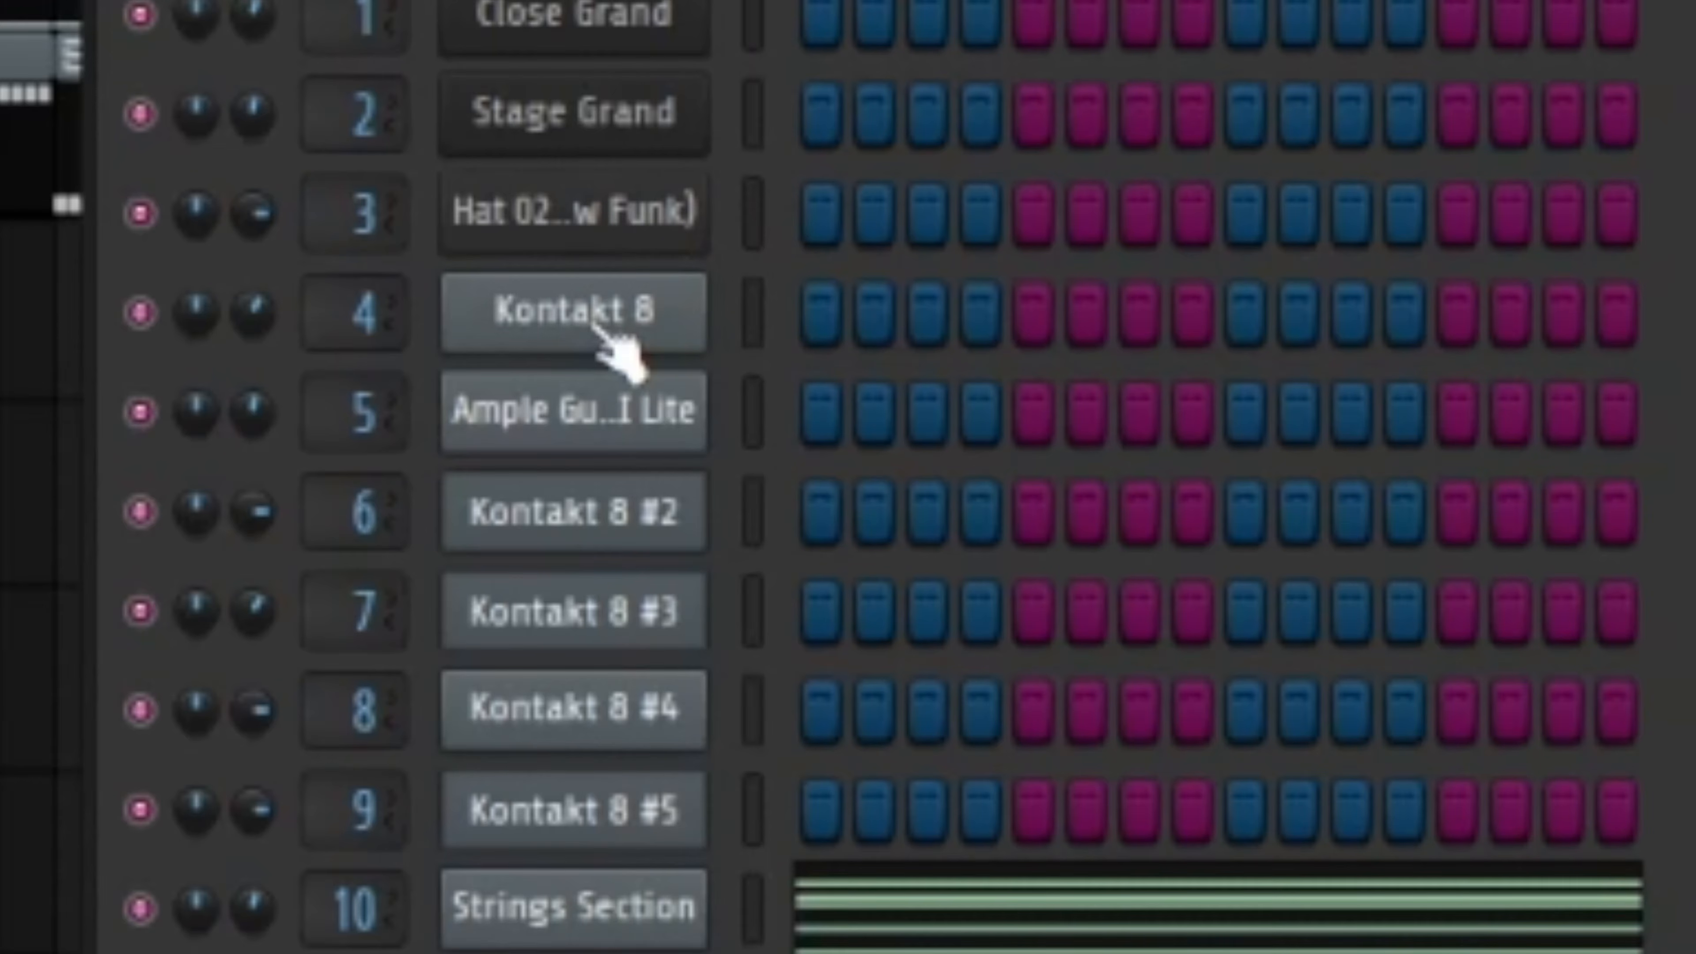
- Open the Kontakt 8 channel's Shreddage 3.5 Stratus FREE instrument on its Main page and move the window over the channel rack
click(762, 417)
click(801, 212)
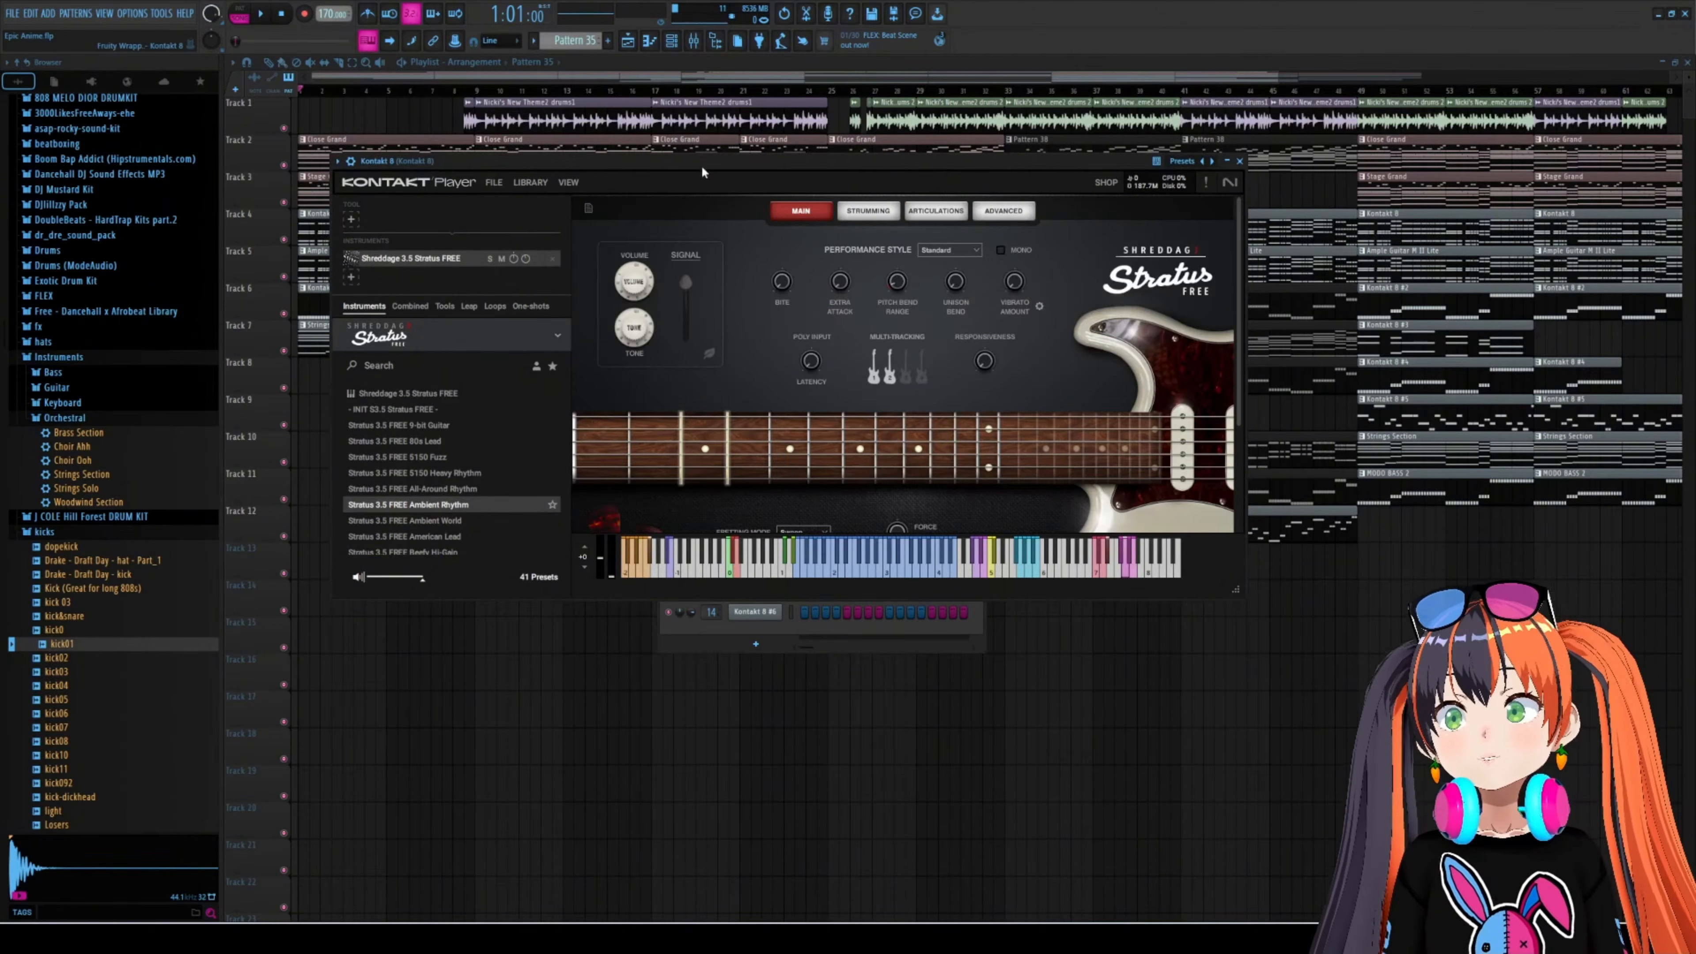
drag(701, 164, 767, 273)
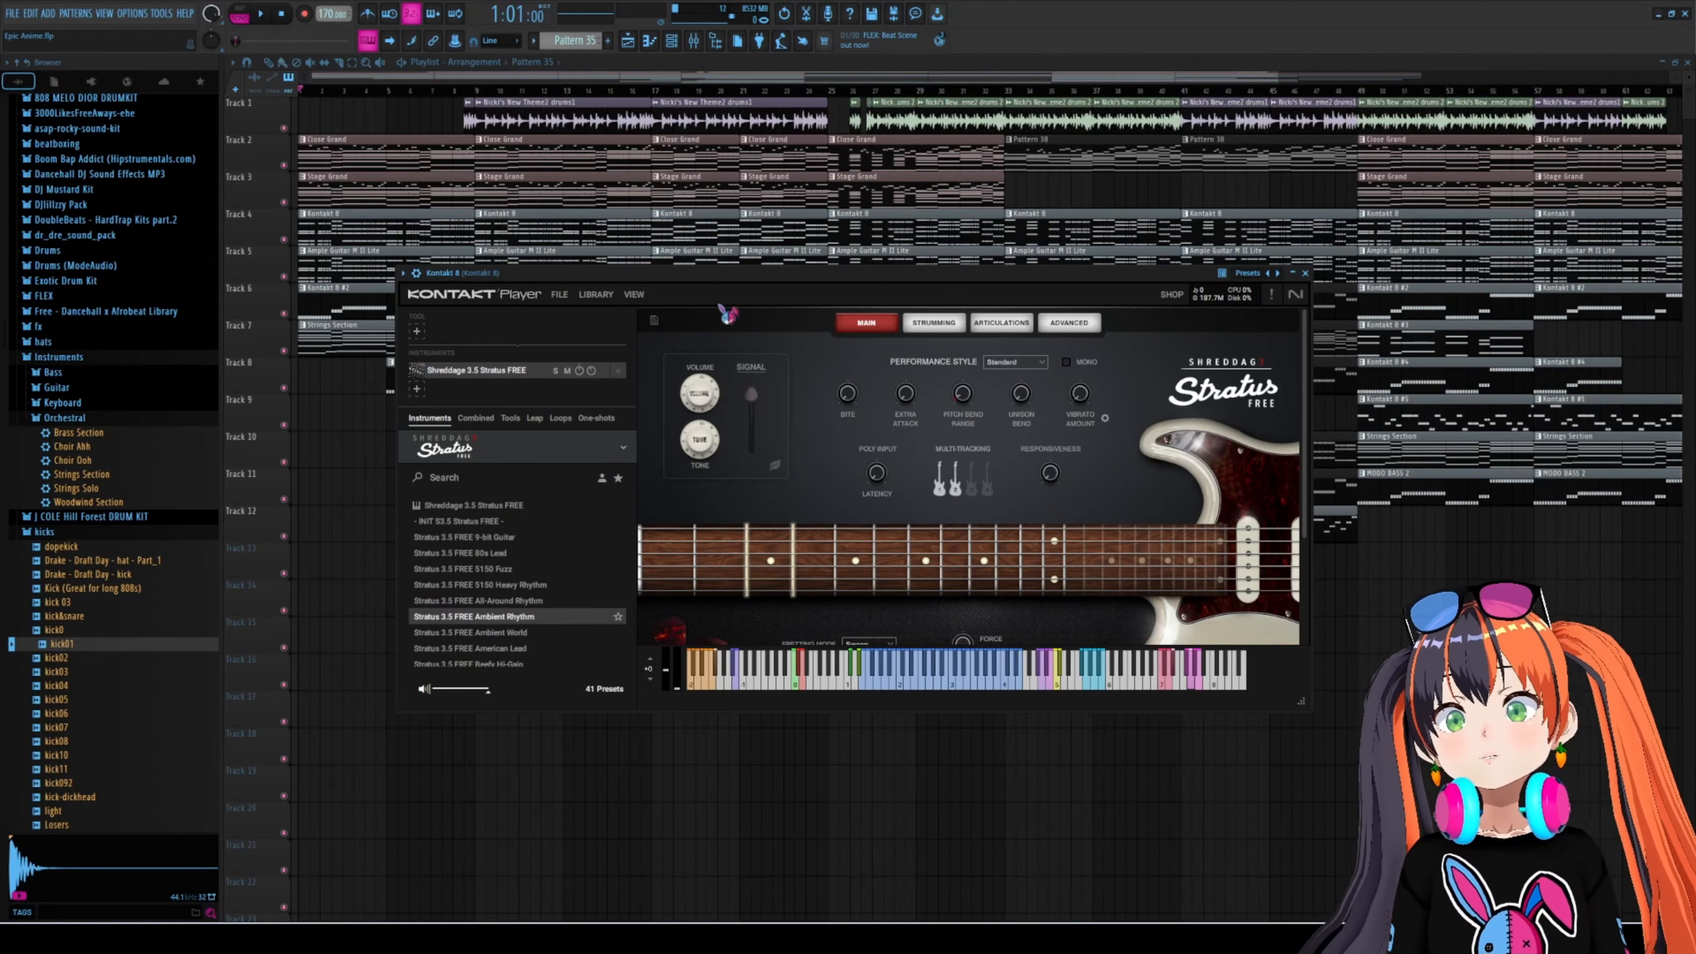
drag(710, 278, 715, 298)
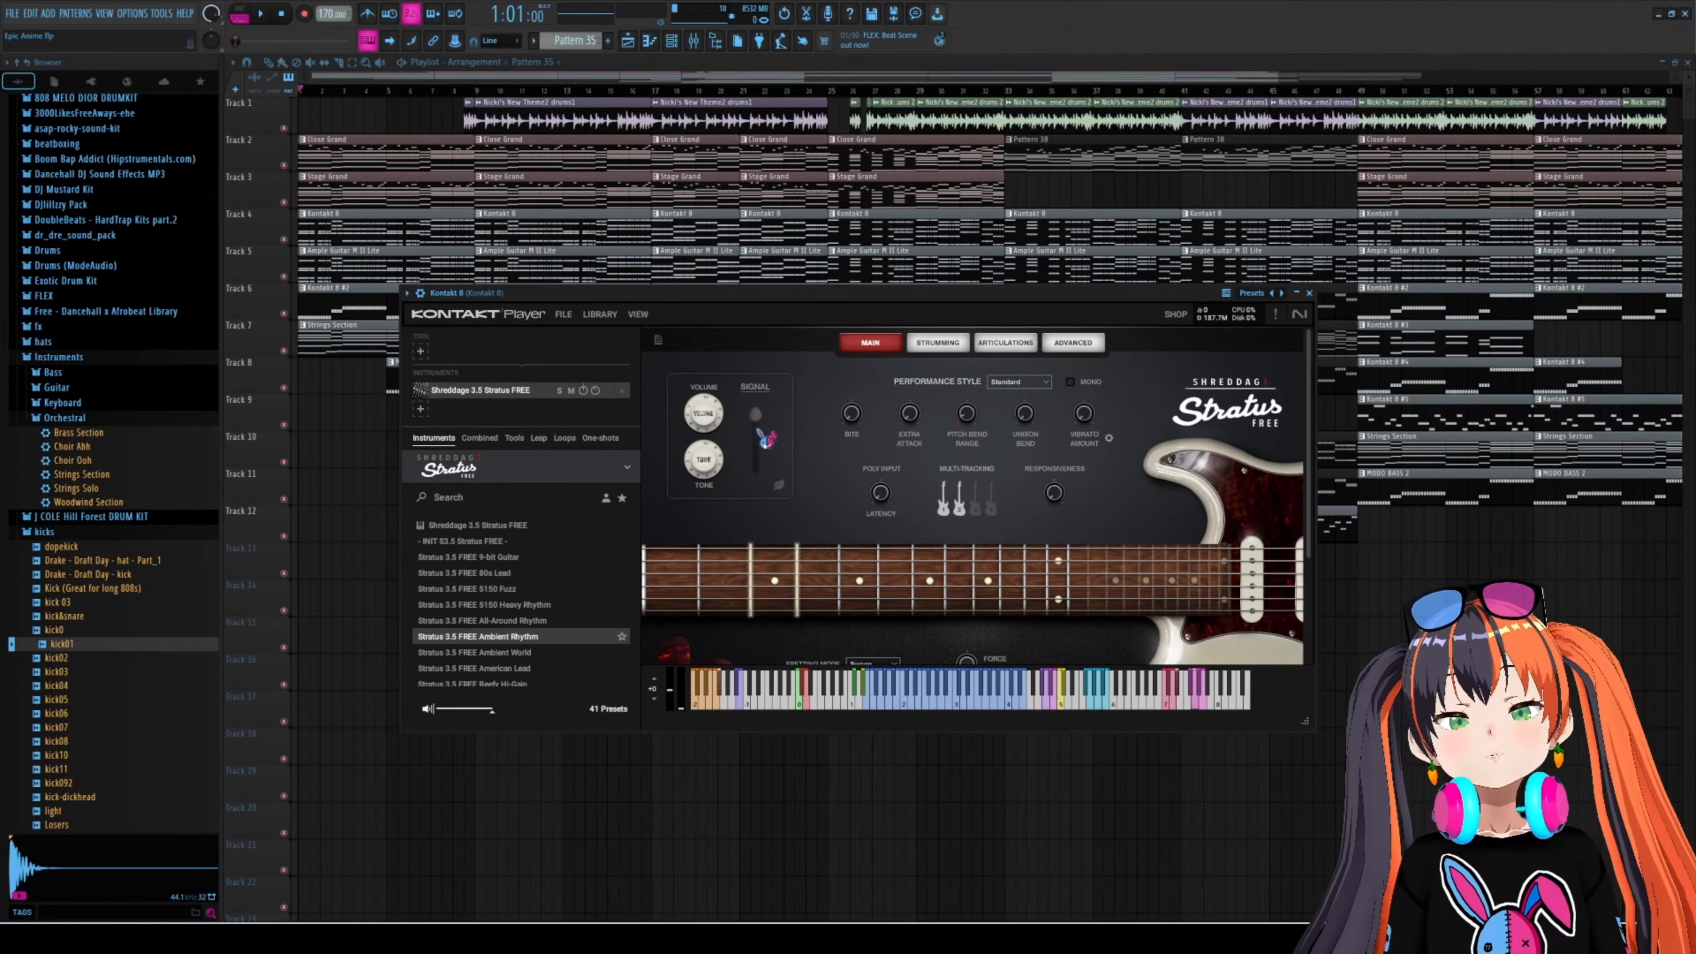
- Look through the full preset list of Shreddage 3.5 Stratus FREE and return to its beginning
scroll(767, 438, down, 3)
scroll(814, 417, up, 3)
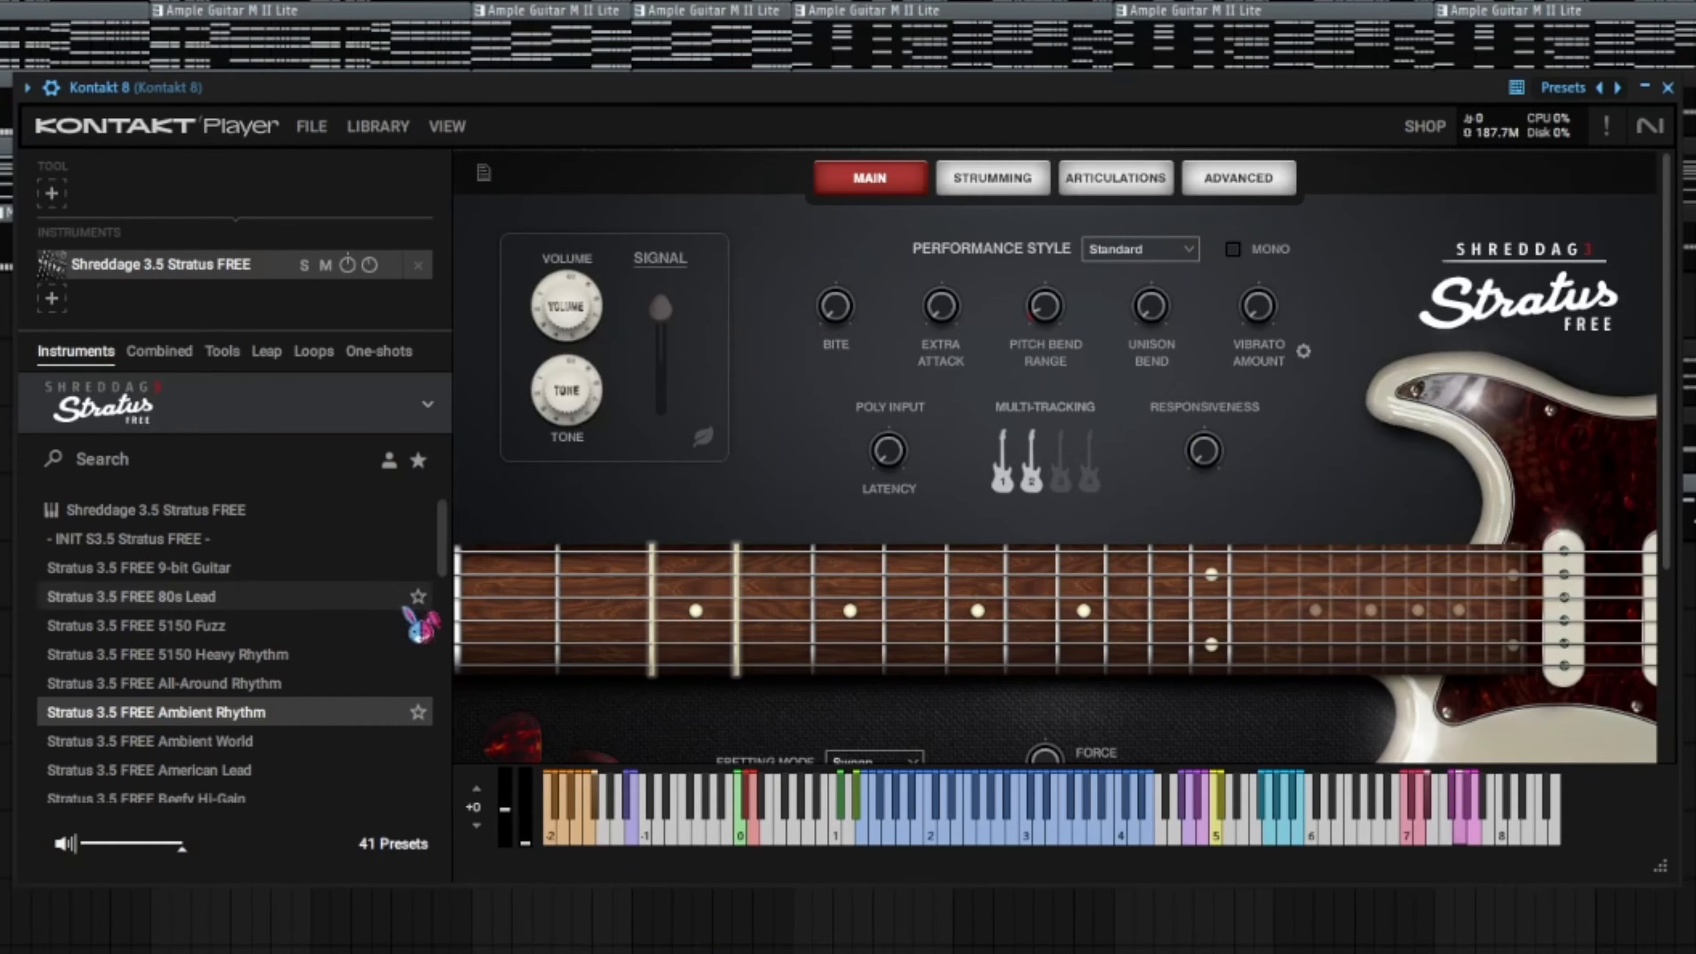
scroll(277, 538, down, 3)
scroll(277, 538, down, 5)
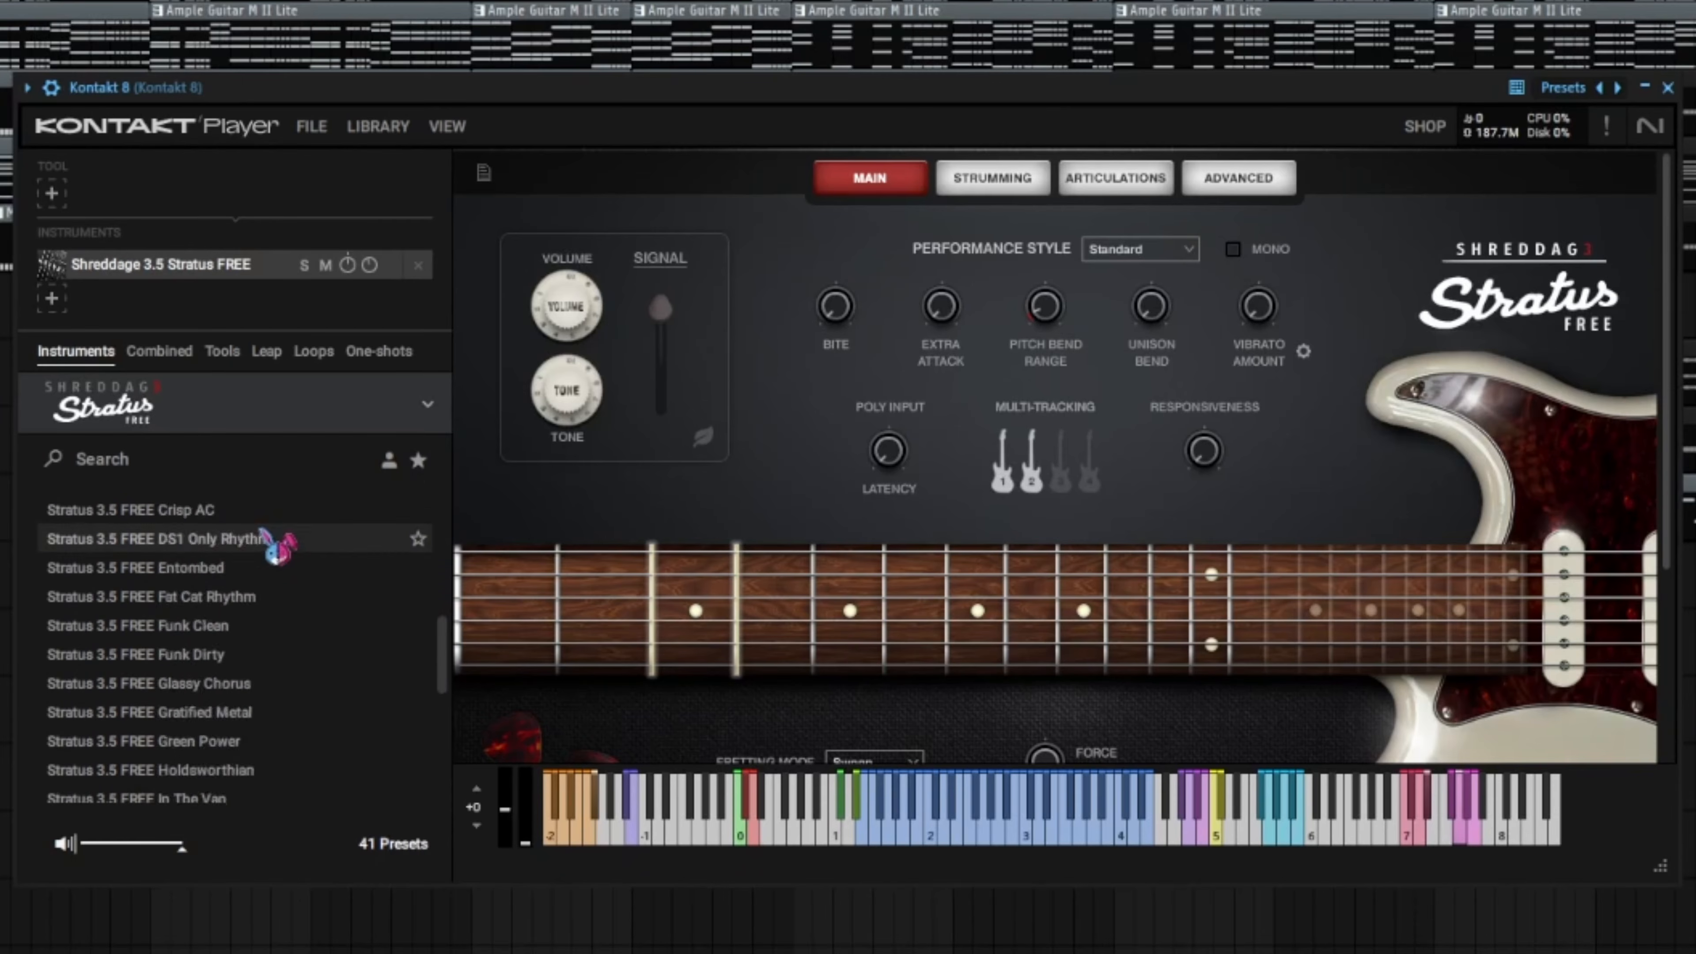
scroll(297, 791, up, 8)
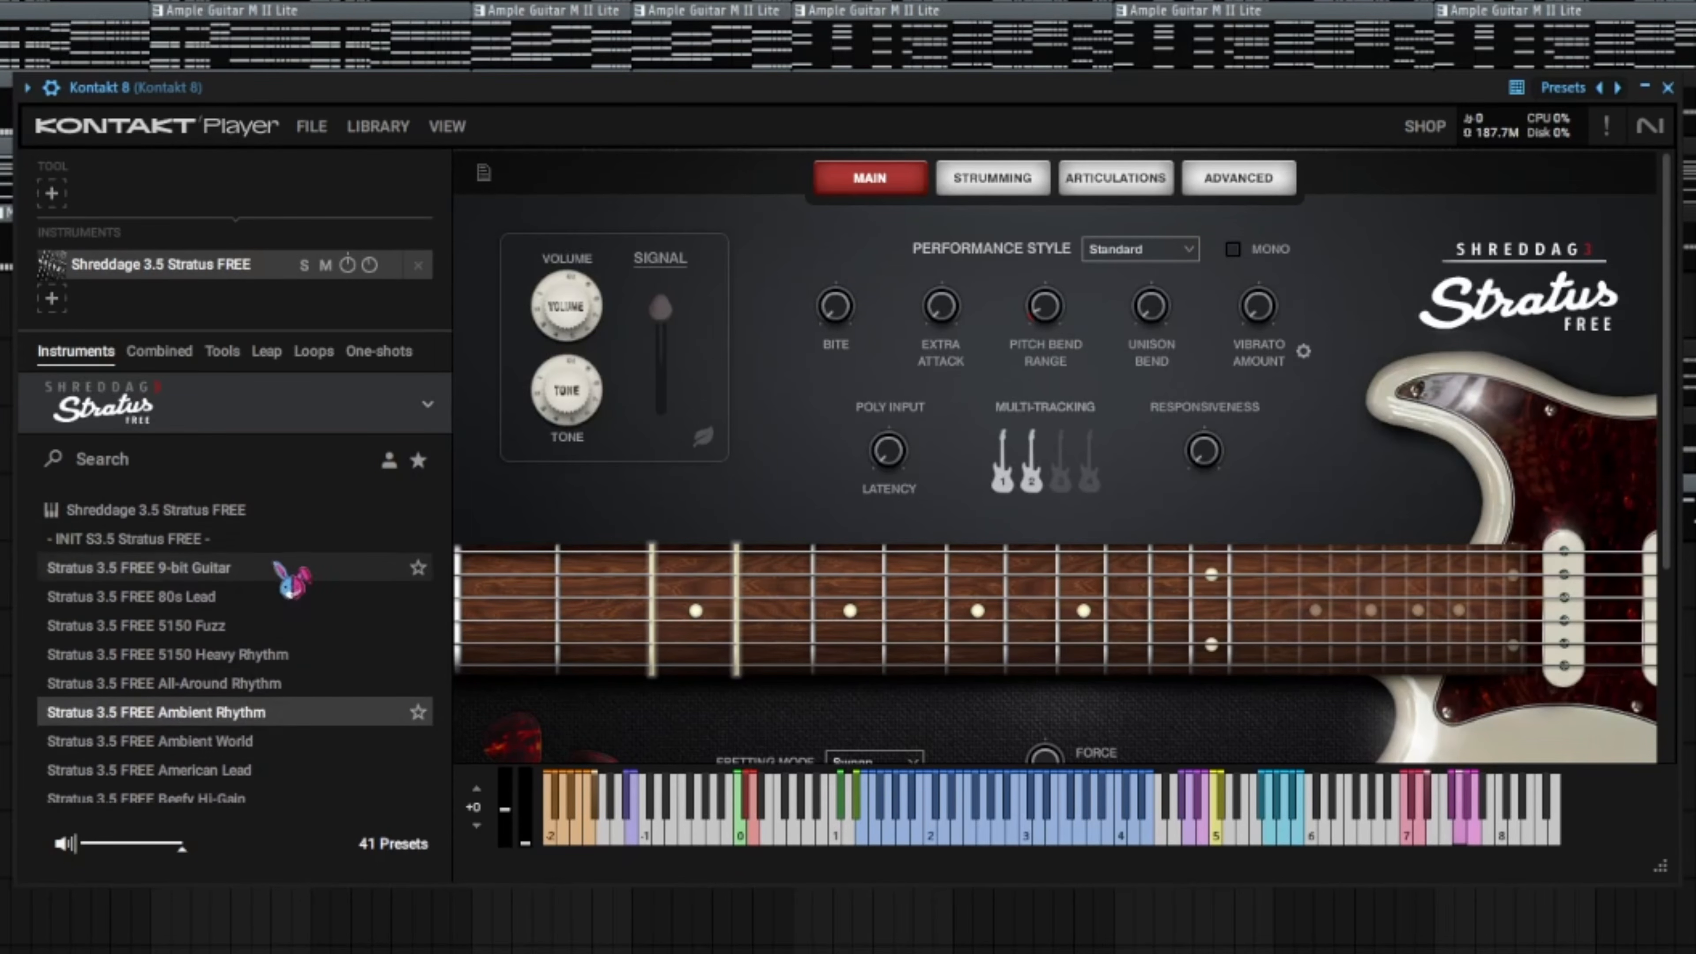
scroll(301, 601, down, 10)
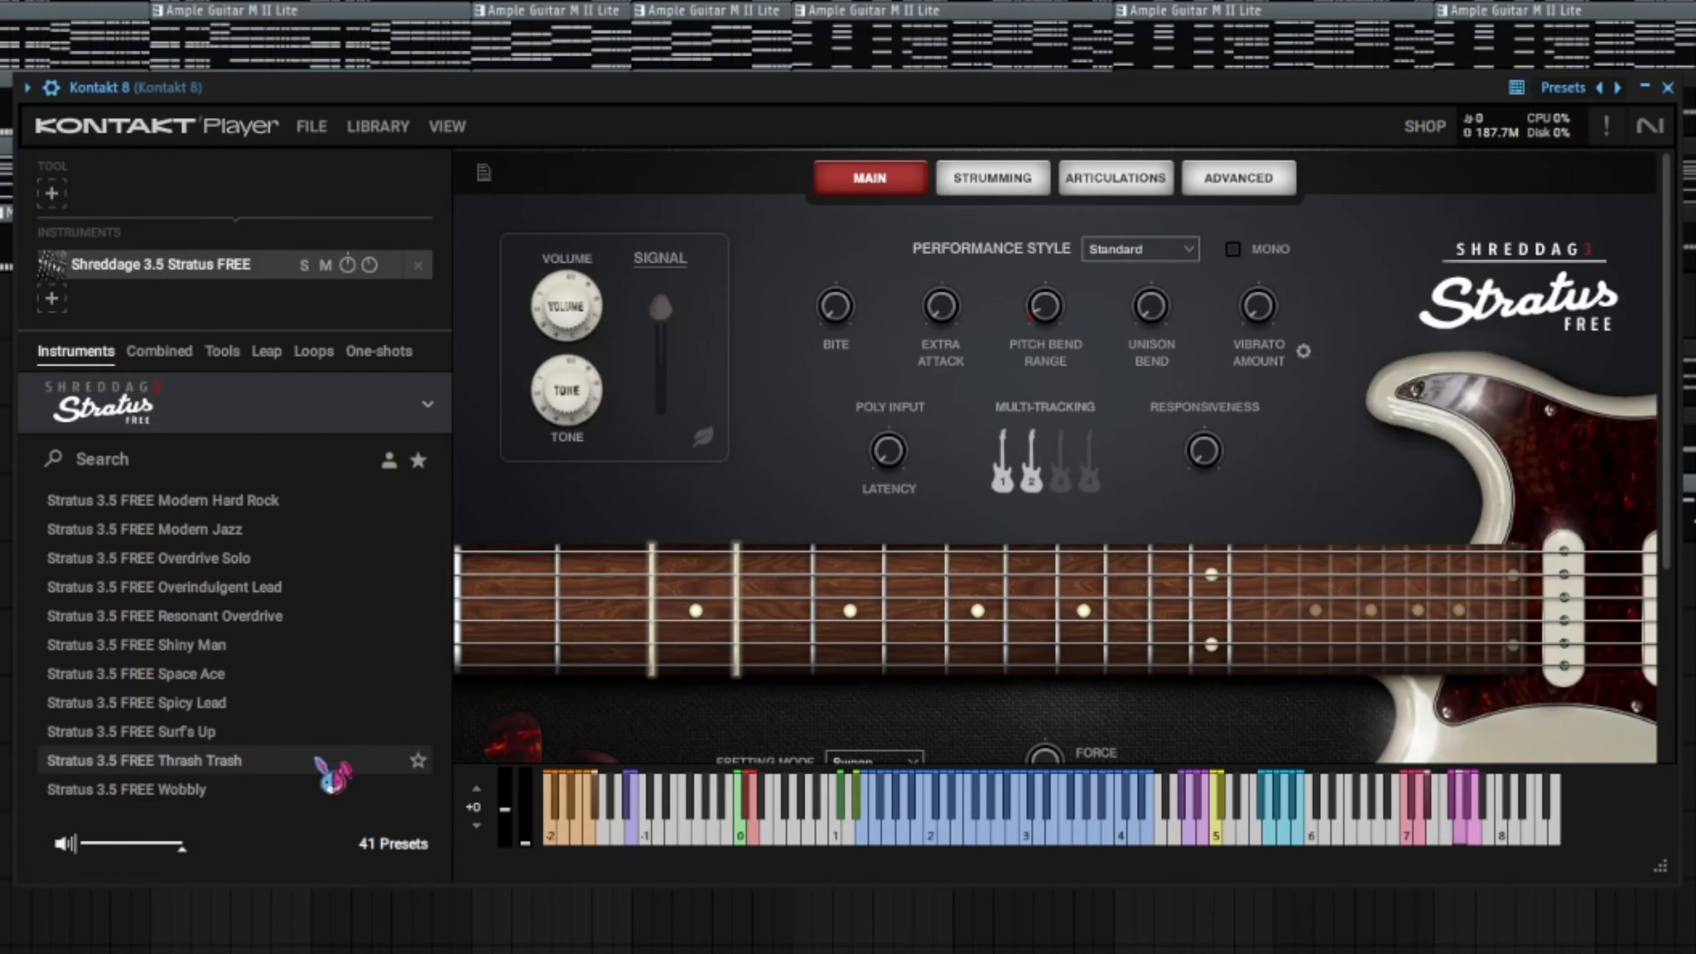
scroll(337, 675, up, 10)
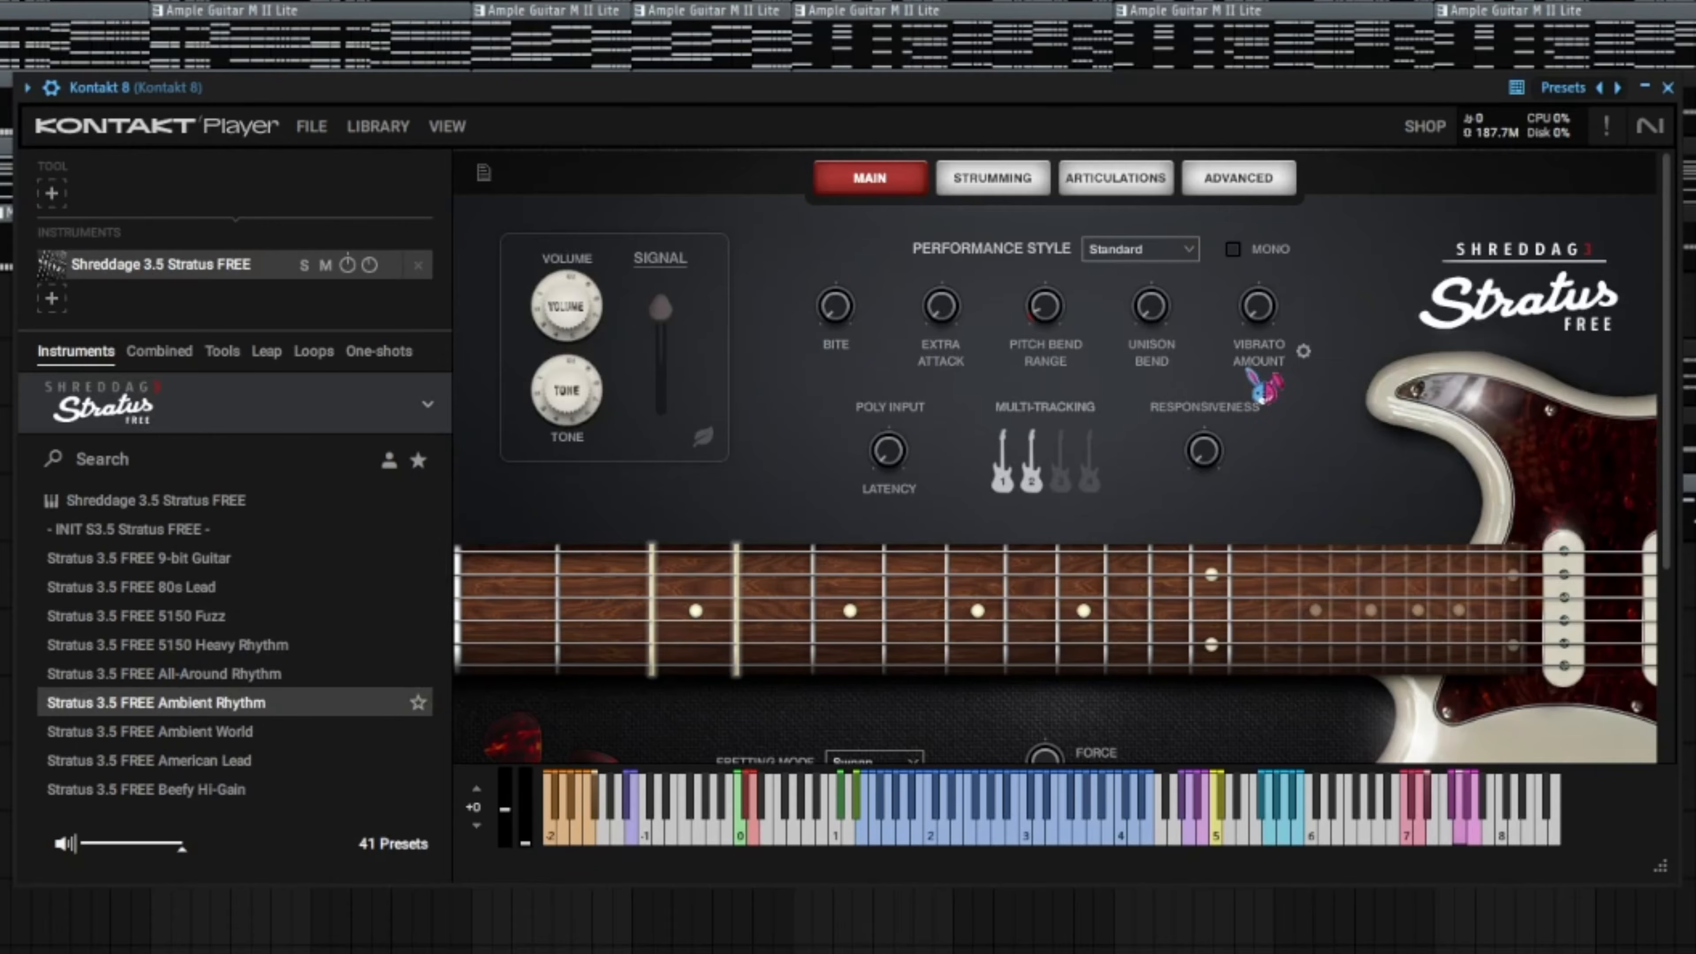
- Examine the Fretting Mode and Picking Mode options of the Stratus guitar without choosing another one
scroll(1435, 427, down, 2)
scroll(1435, 428, down, 5)
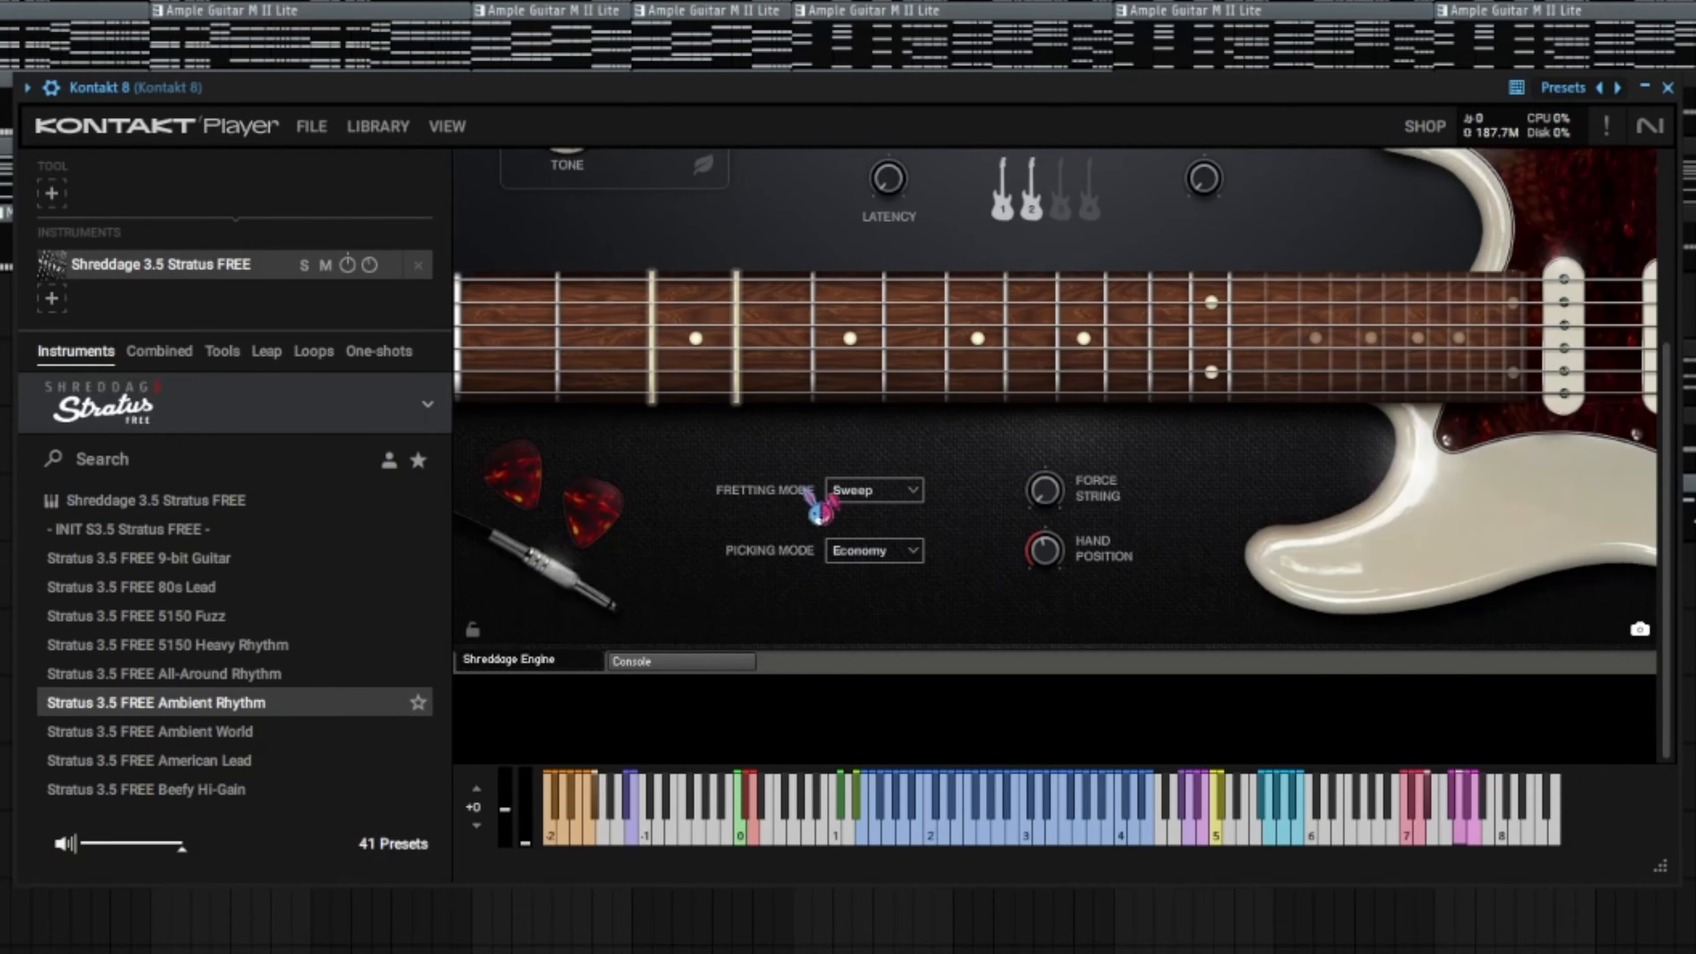
click(874, 493)
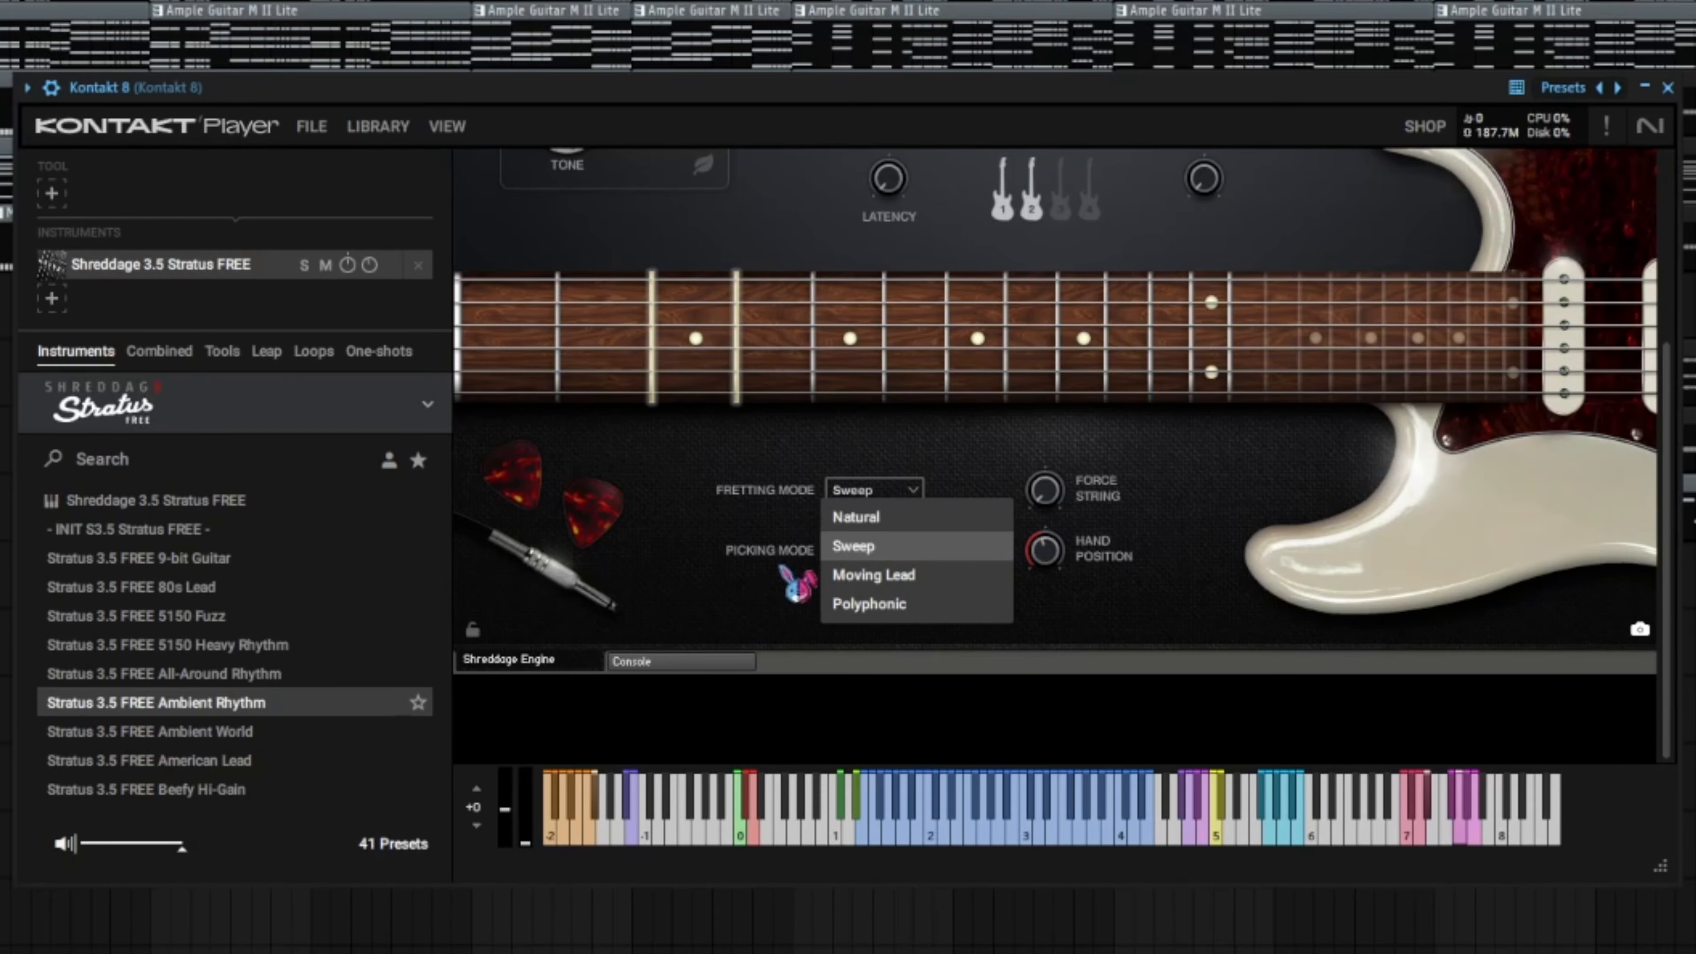
click(798, 591)
click(868, 551)
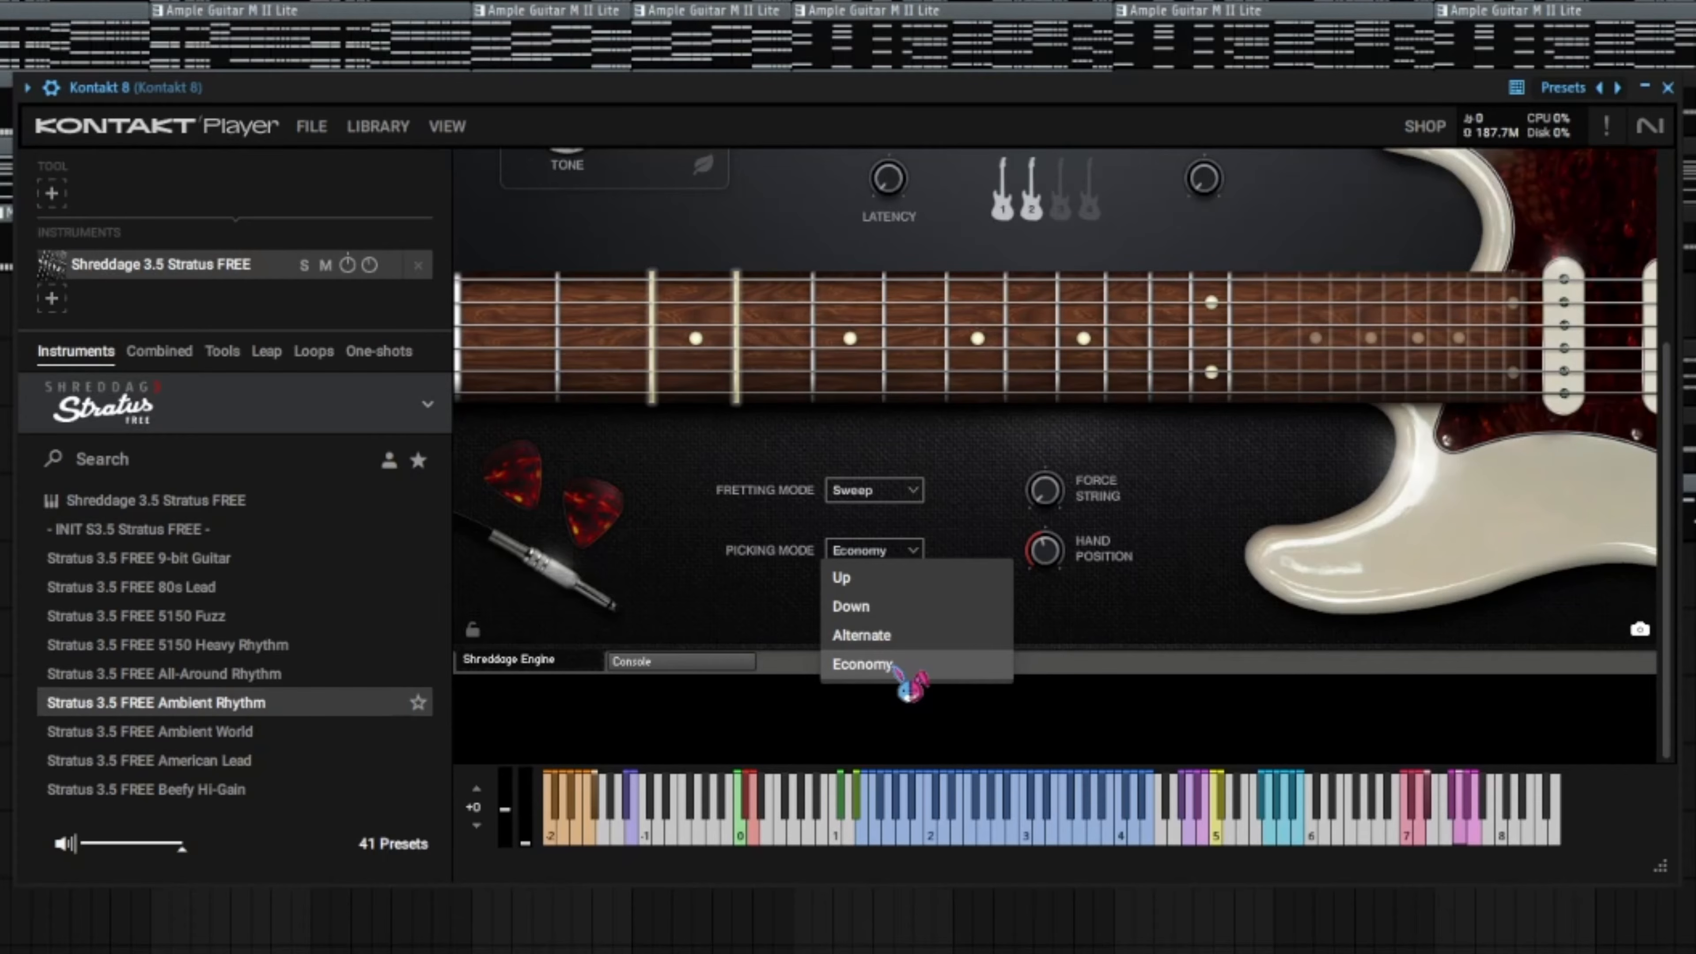
click(962, 671)
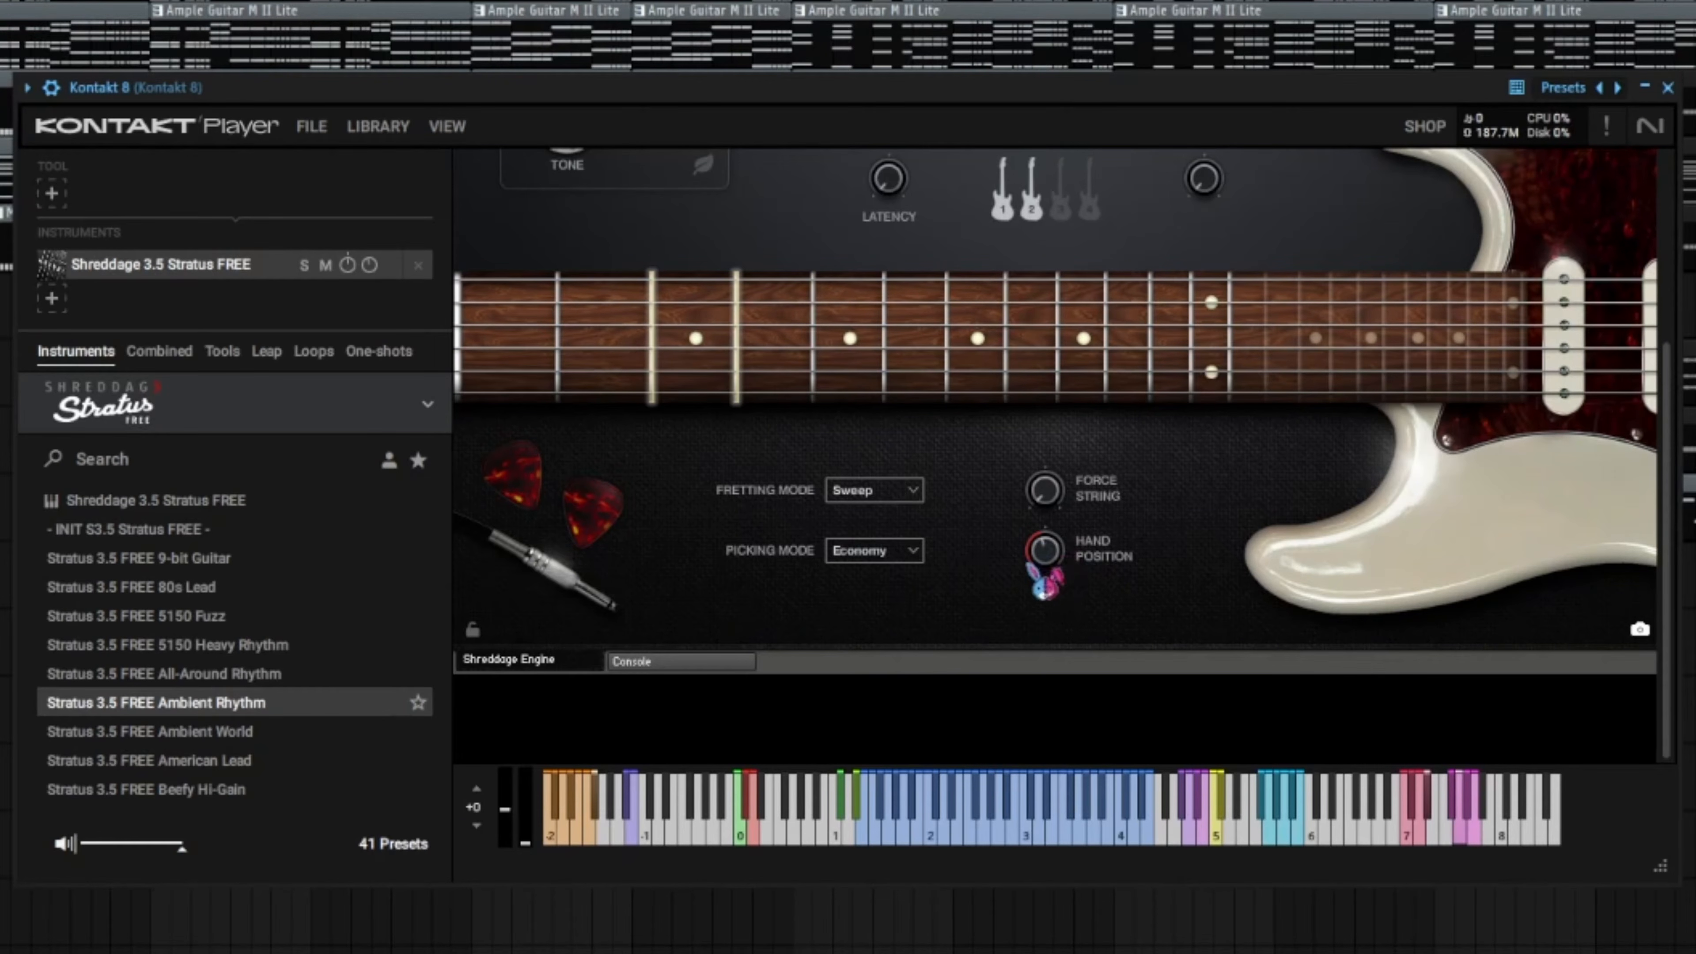
- Try different Hand Position settings on the Stratus fretboard and set Hand Position to Automatic
drag(1054, 573, 1088, 727)
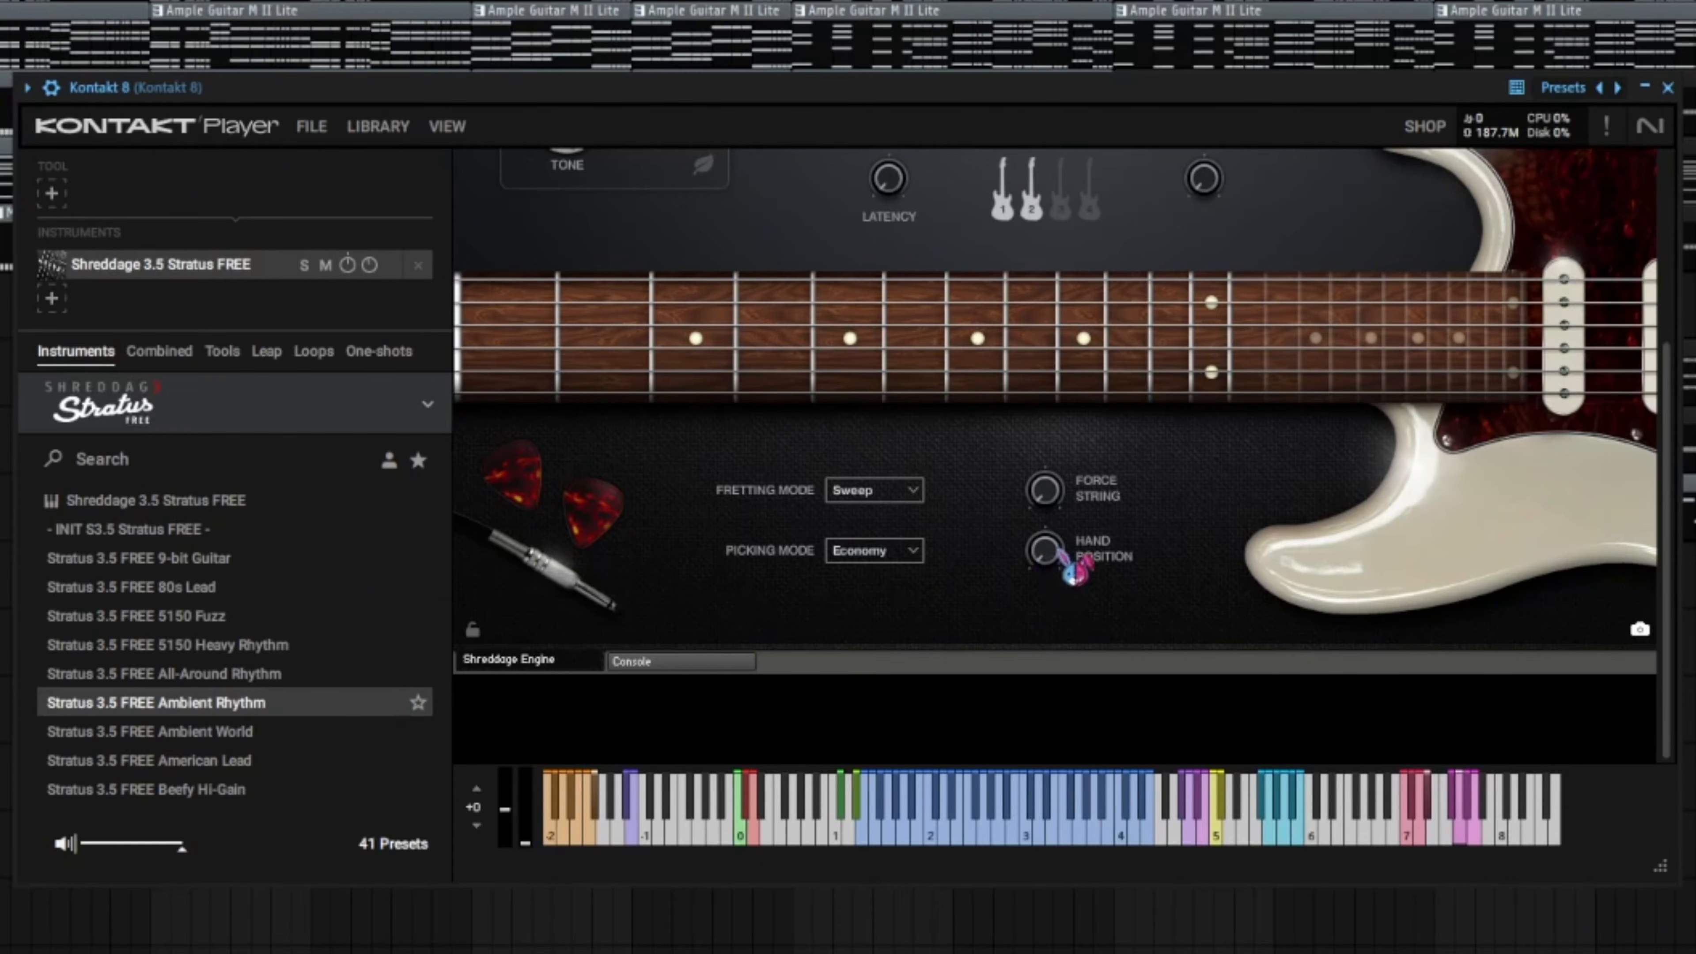
drag(1058, 575, 1072, 453)
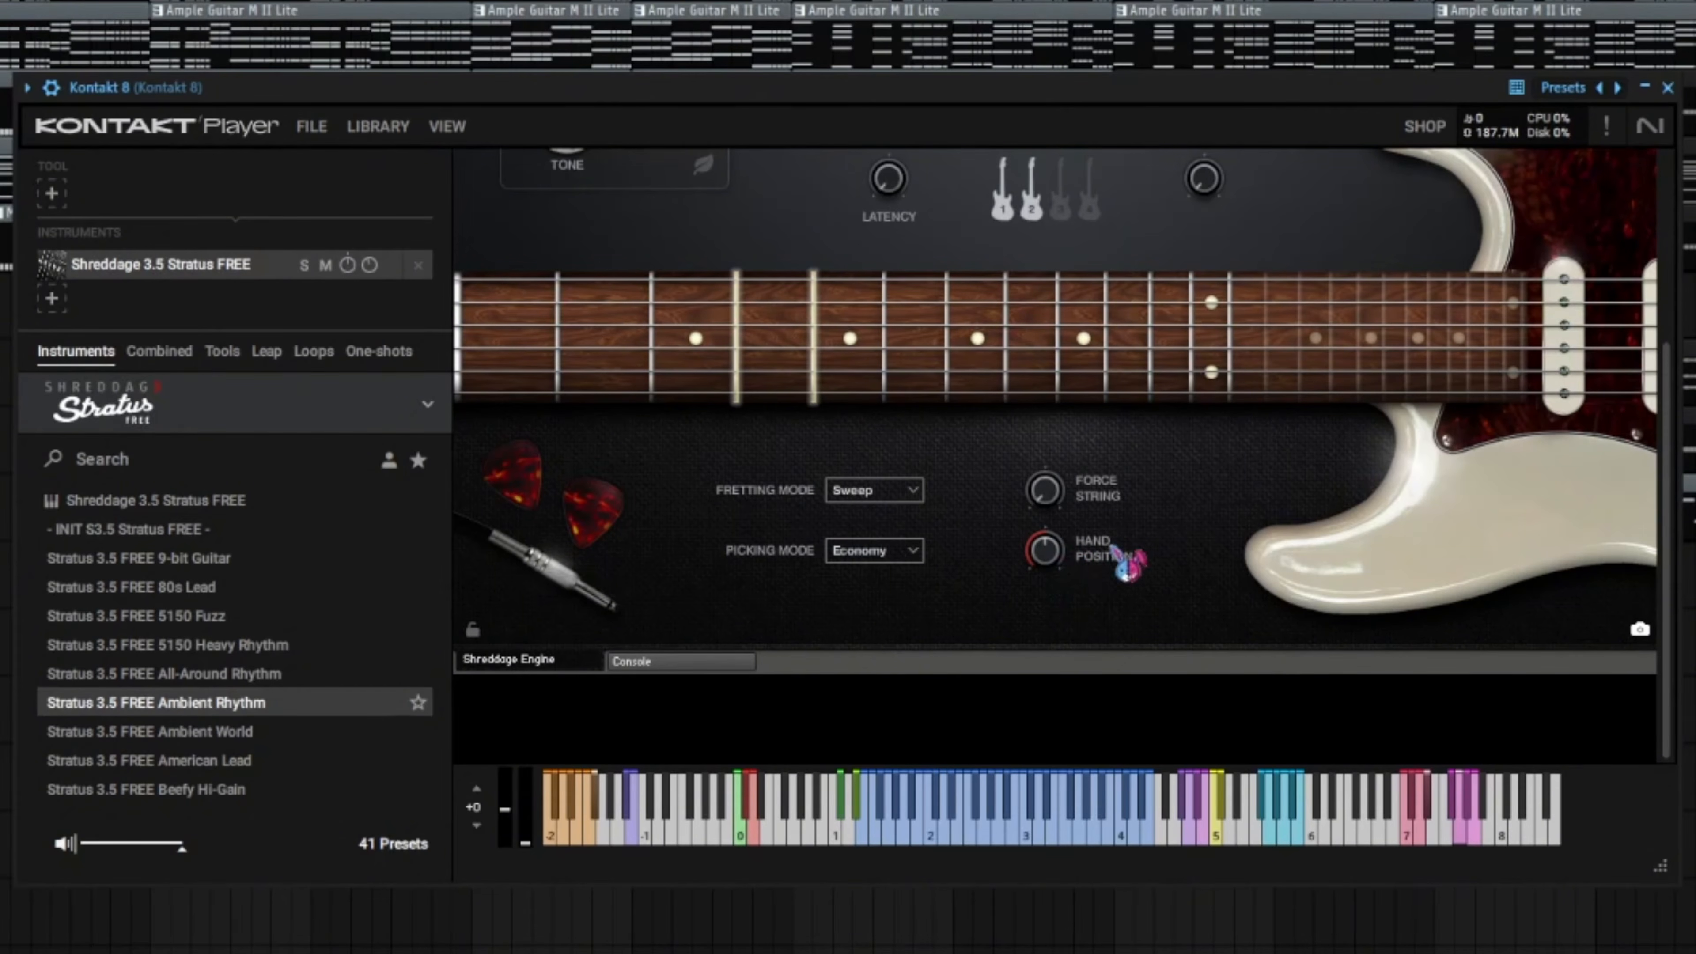
drag(1042, 554, 1061, 689)
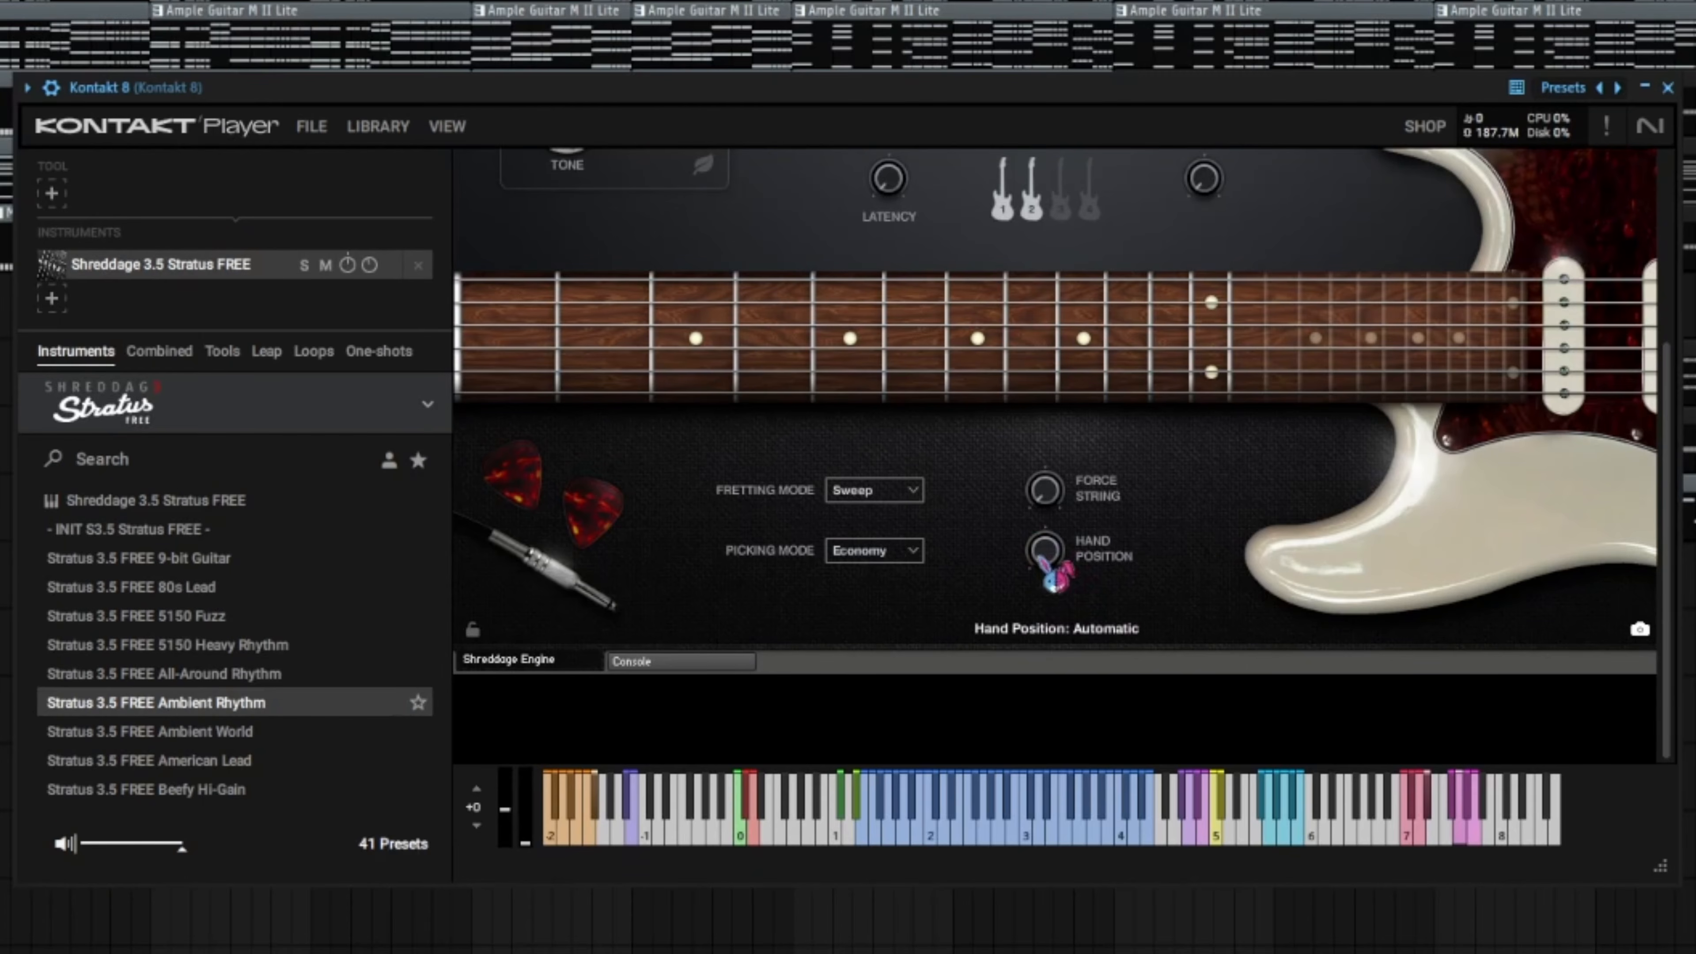
- Turn the Stratus guitar's Hand Position control, look over its articulations and return to its Main page
drag(1055, 576, 1047, 458)
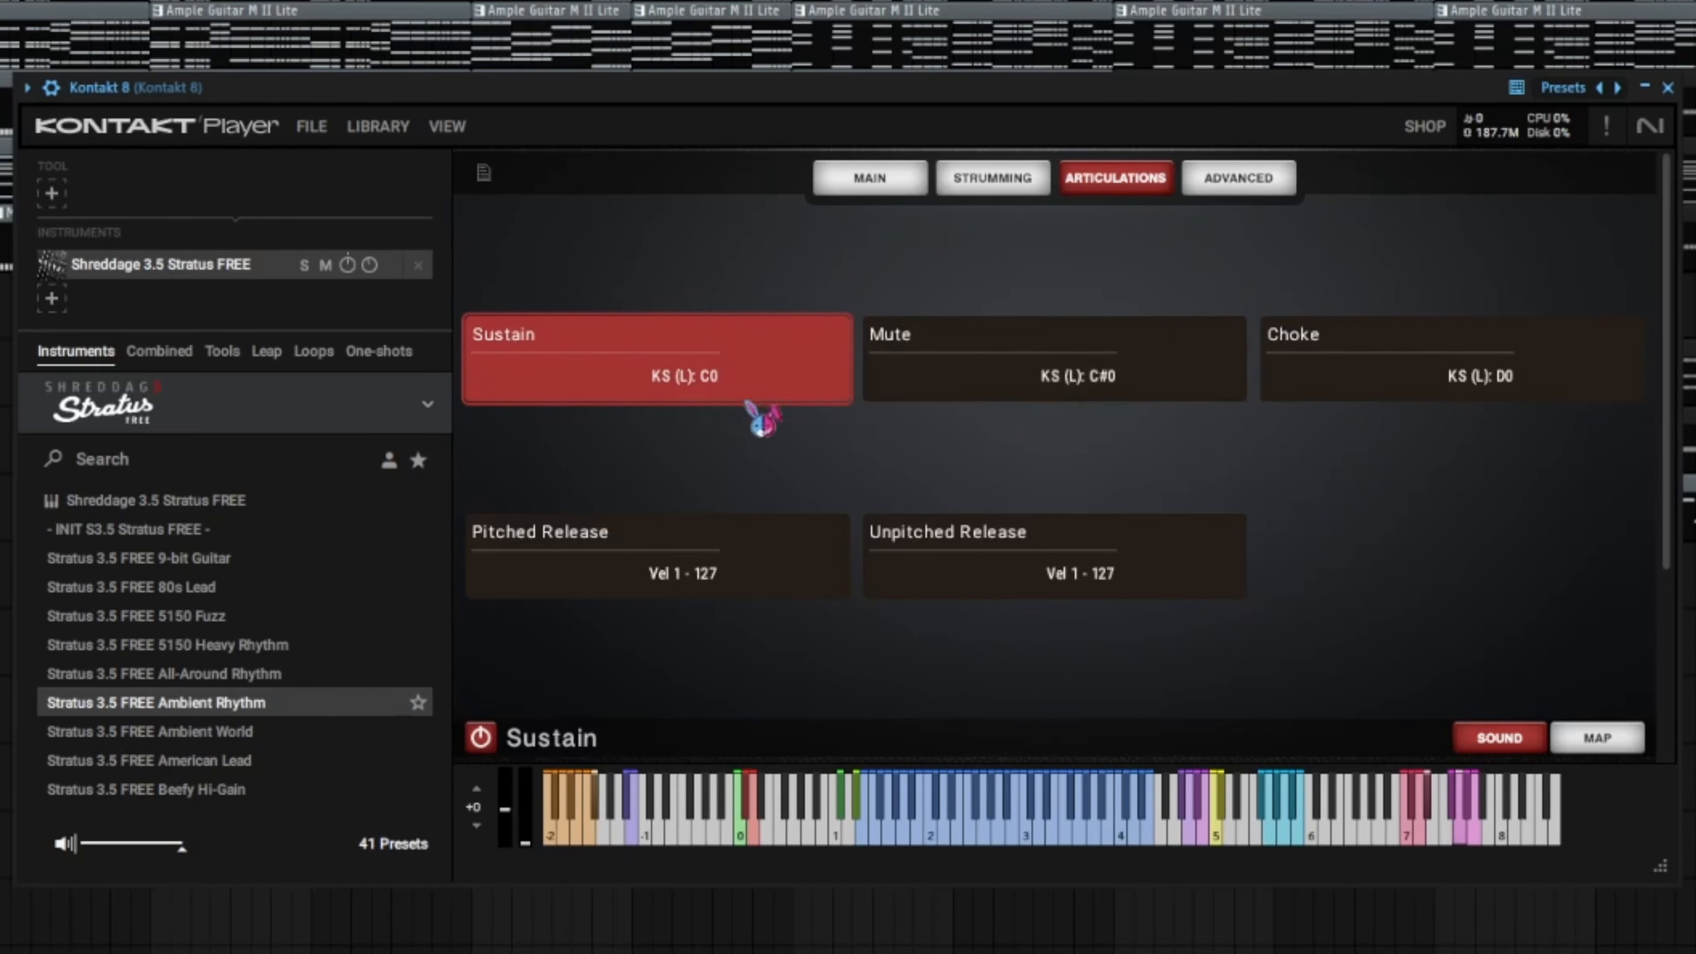
click(908, 177)
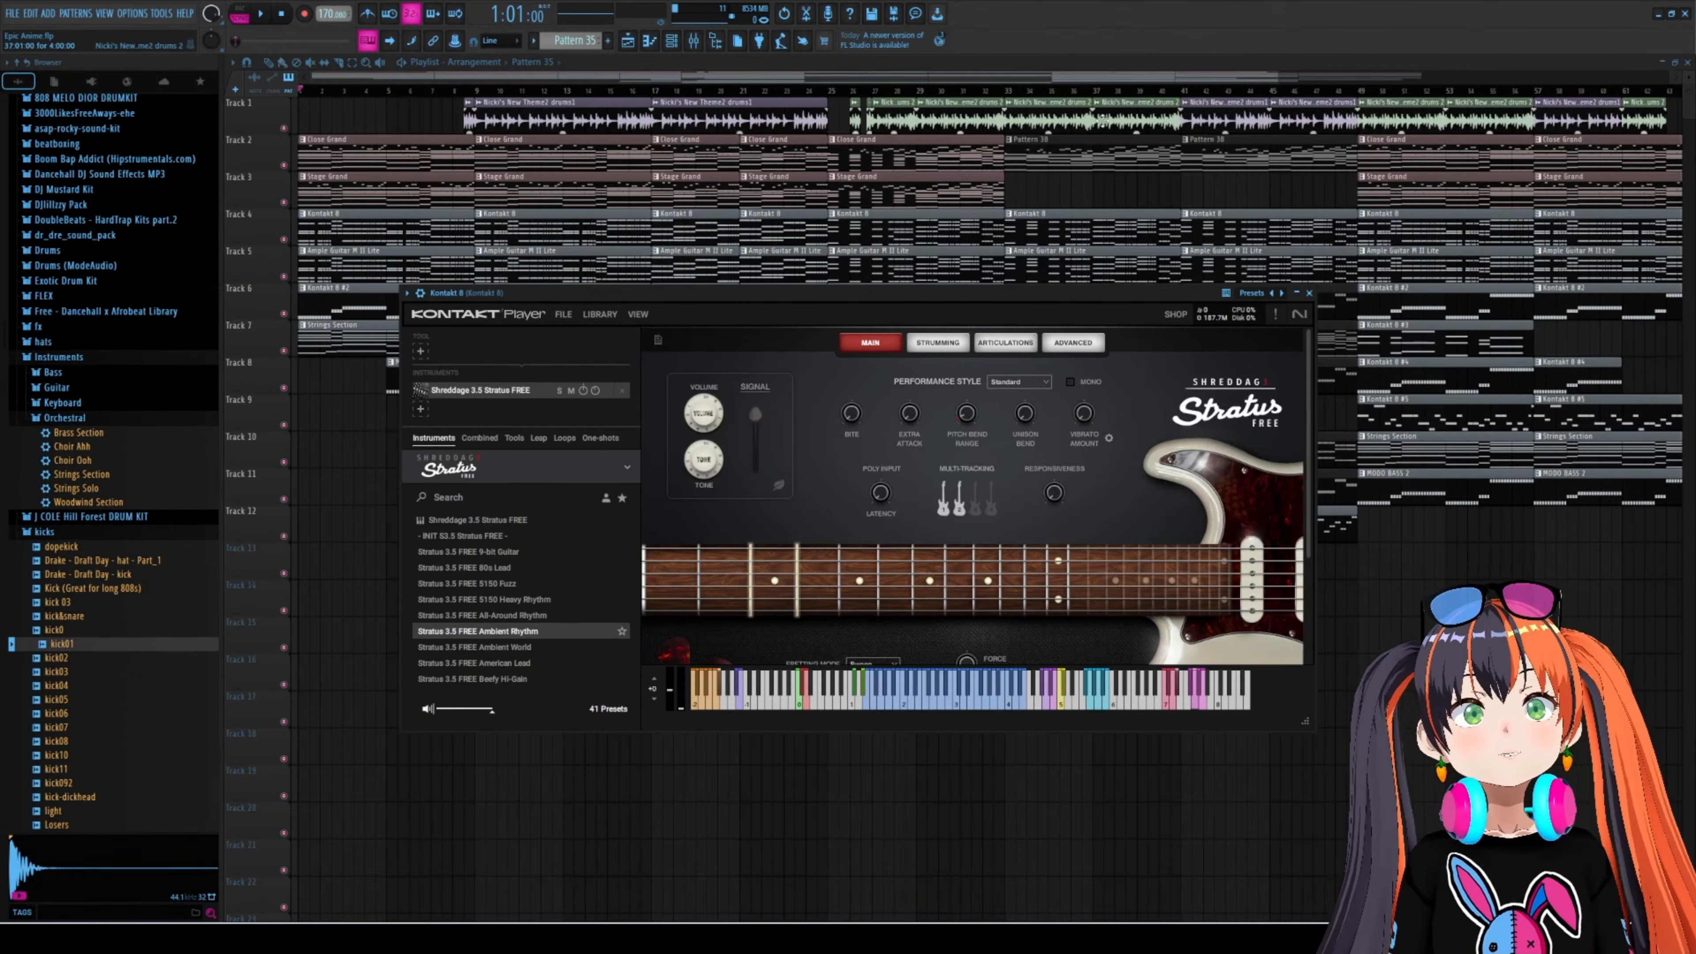
- Solo Track 12 in the playlist and play it from bar 25
click(1085, 75)
ctrl+click(284, 538)
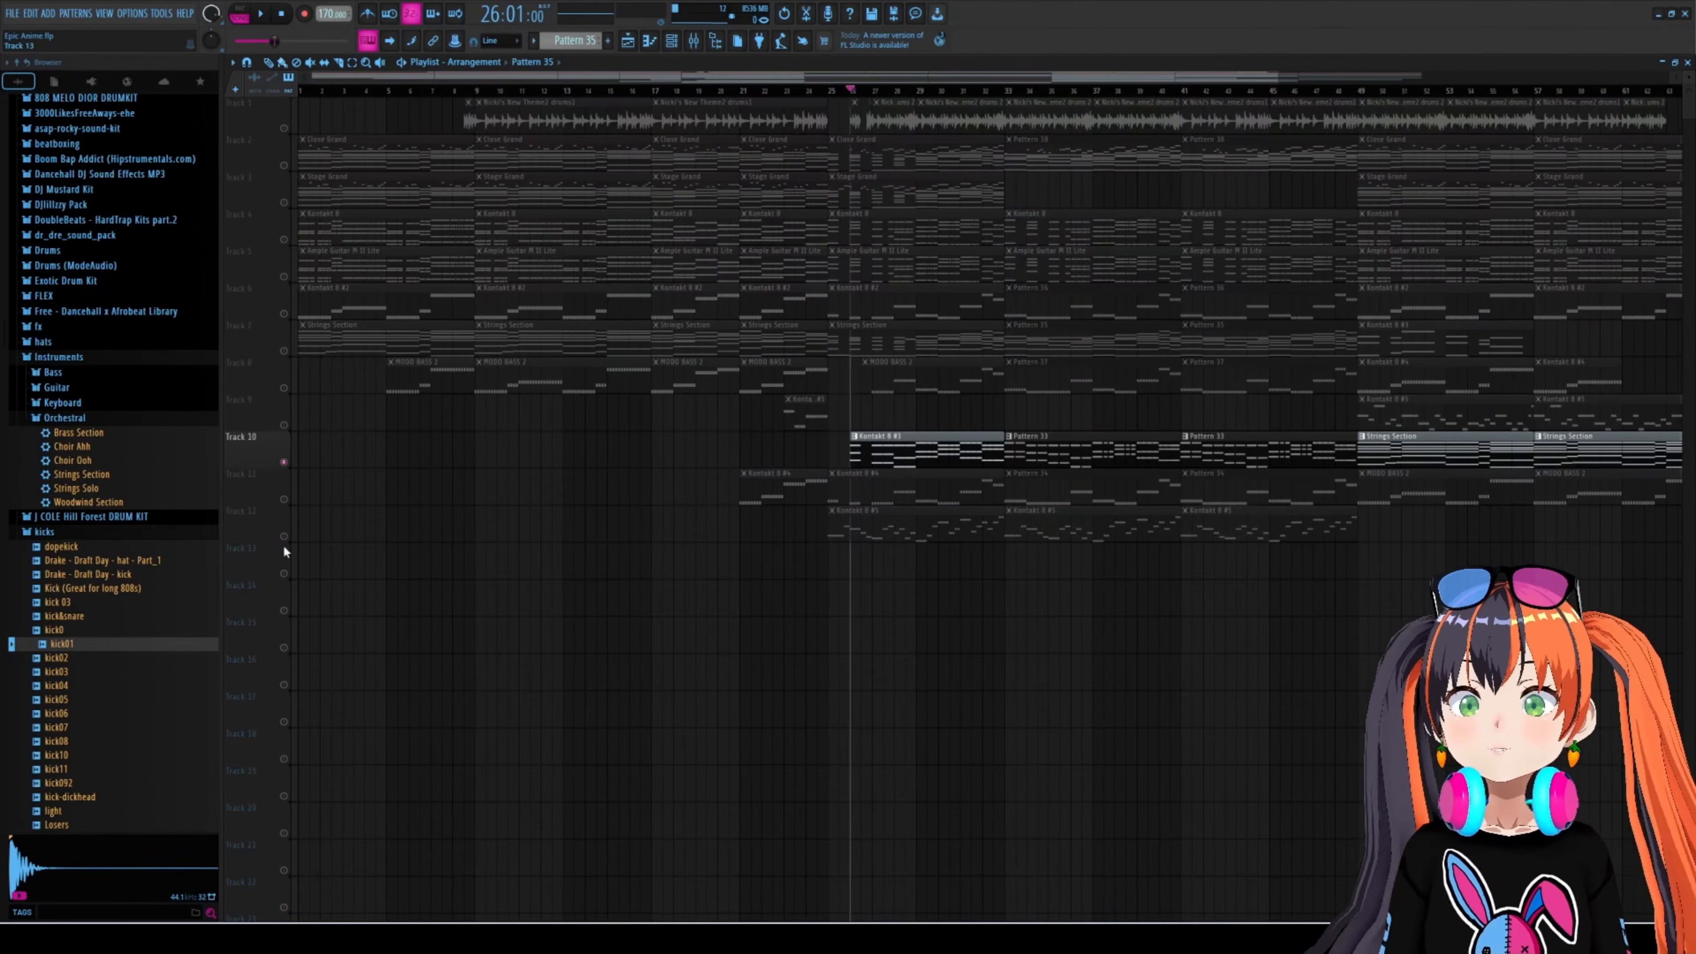
drag(851, 90, 830, 93)
key(space)
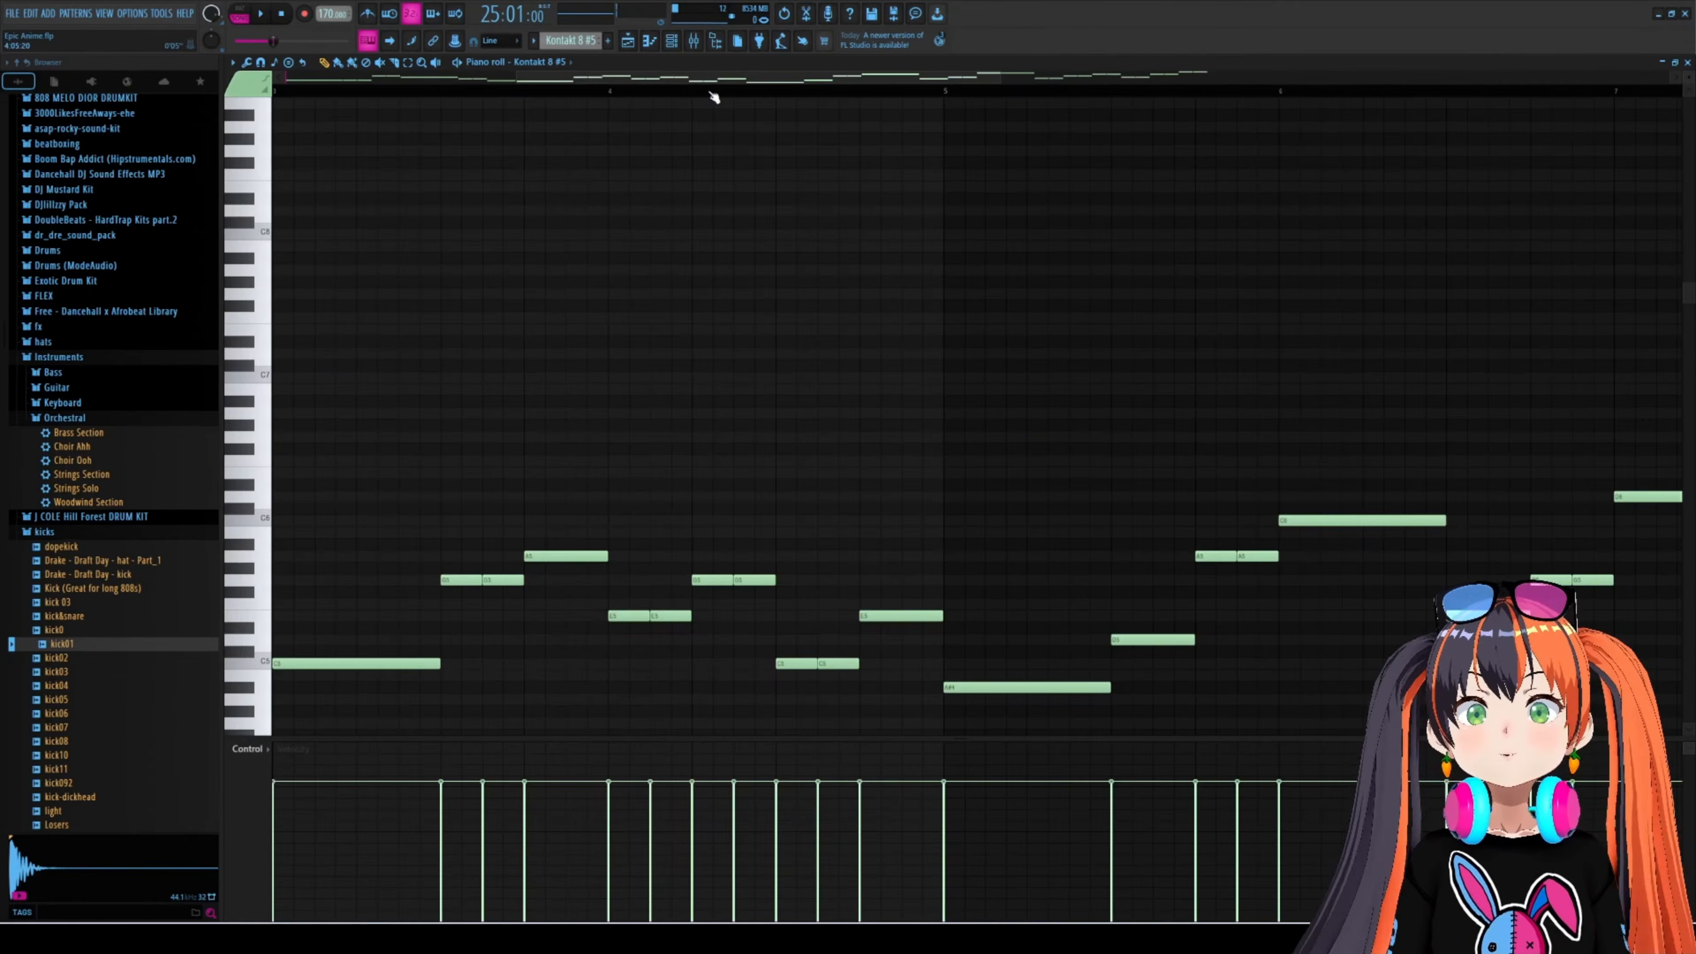
- Open the Kontakt 8 #5 Stratus instrument and examine its articulations and its Fretting Mode options on the Main page
click(673, 42)
click(752, 513)
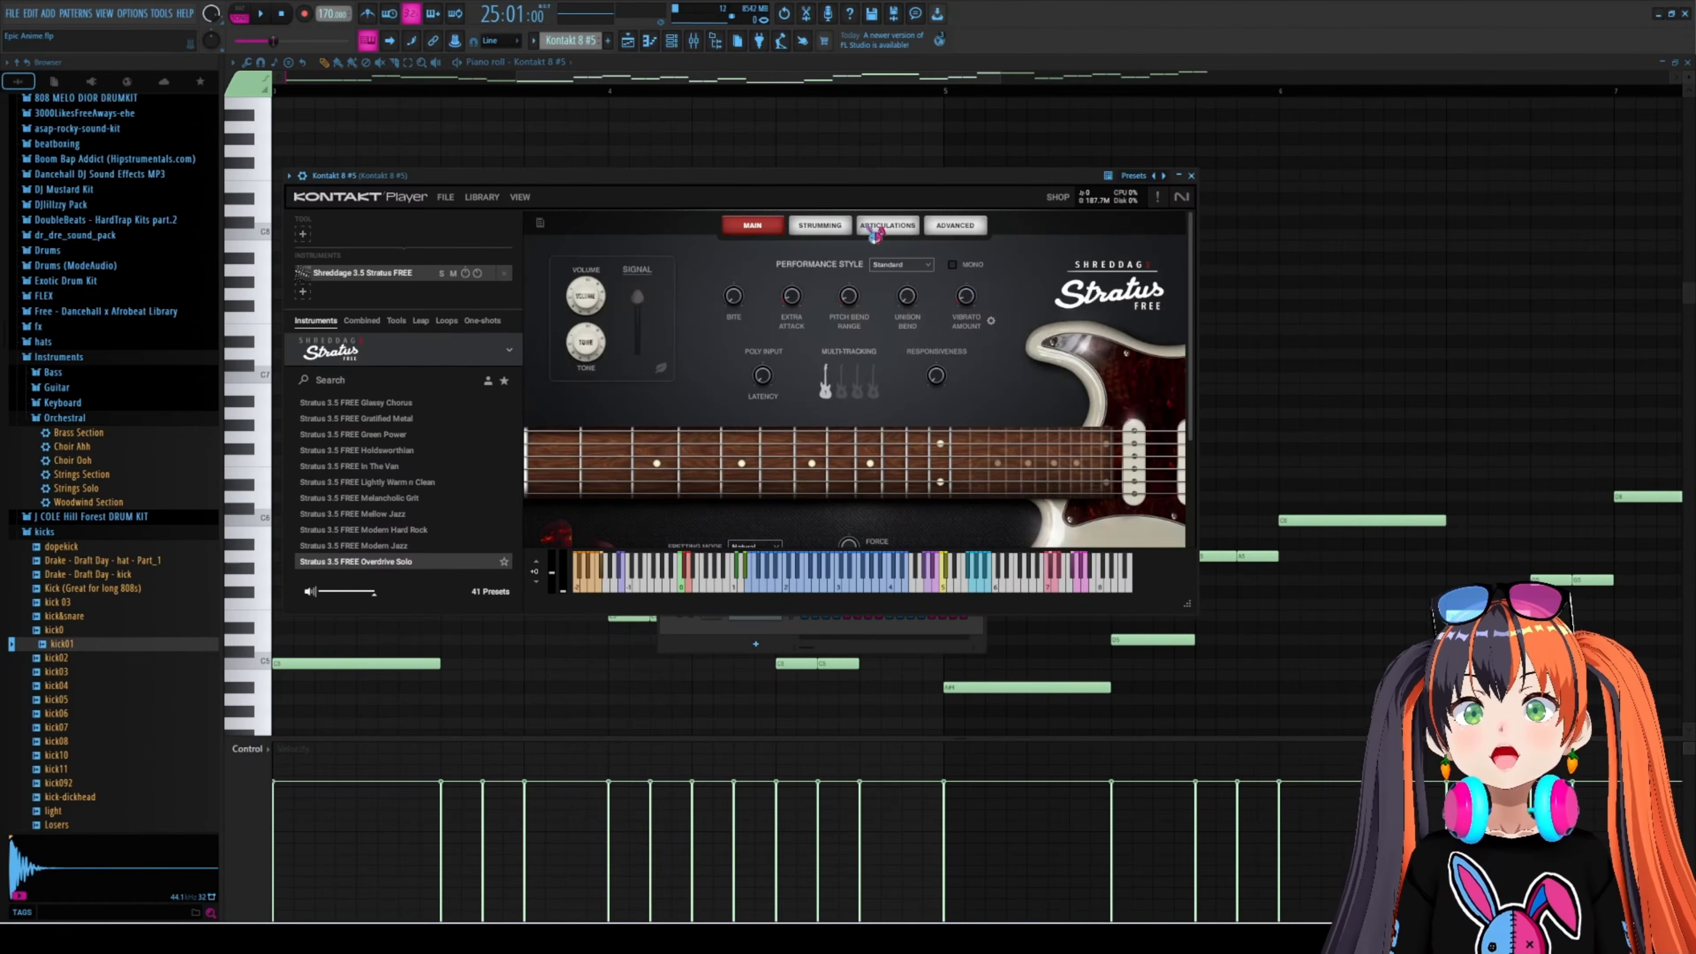
click(887, 225)
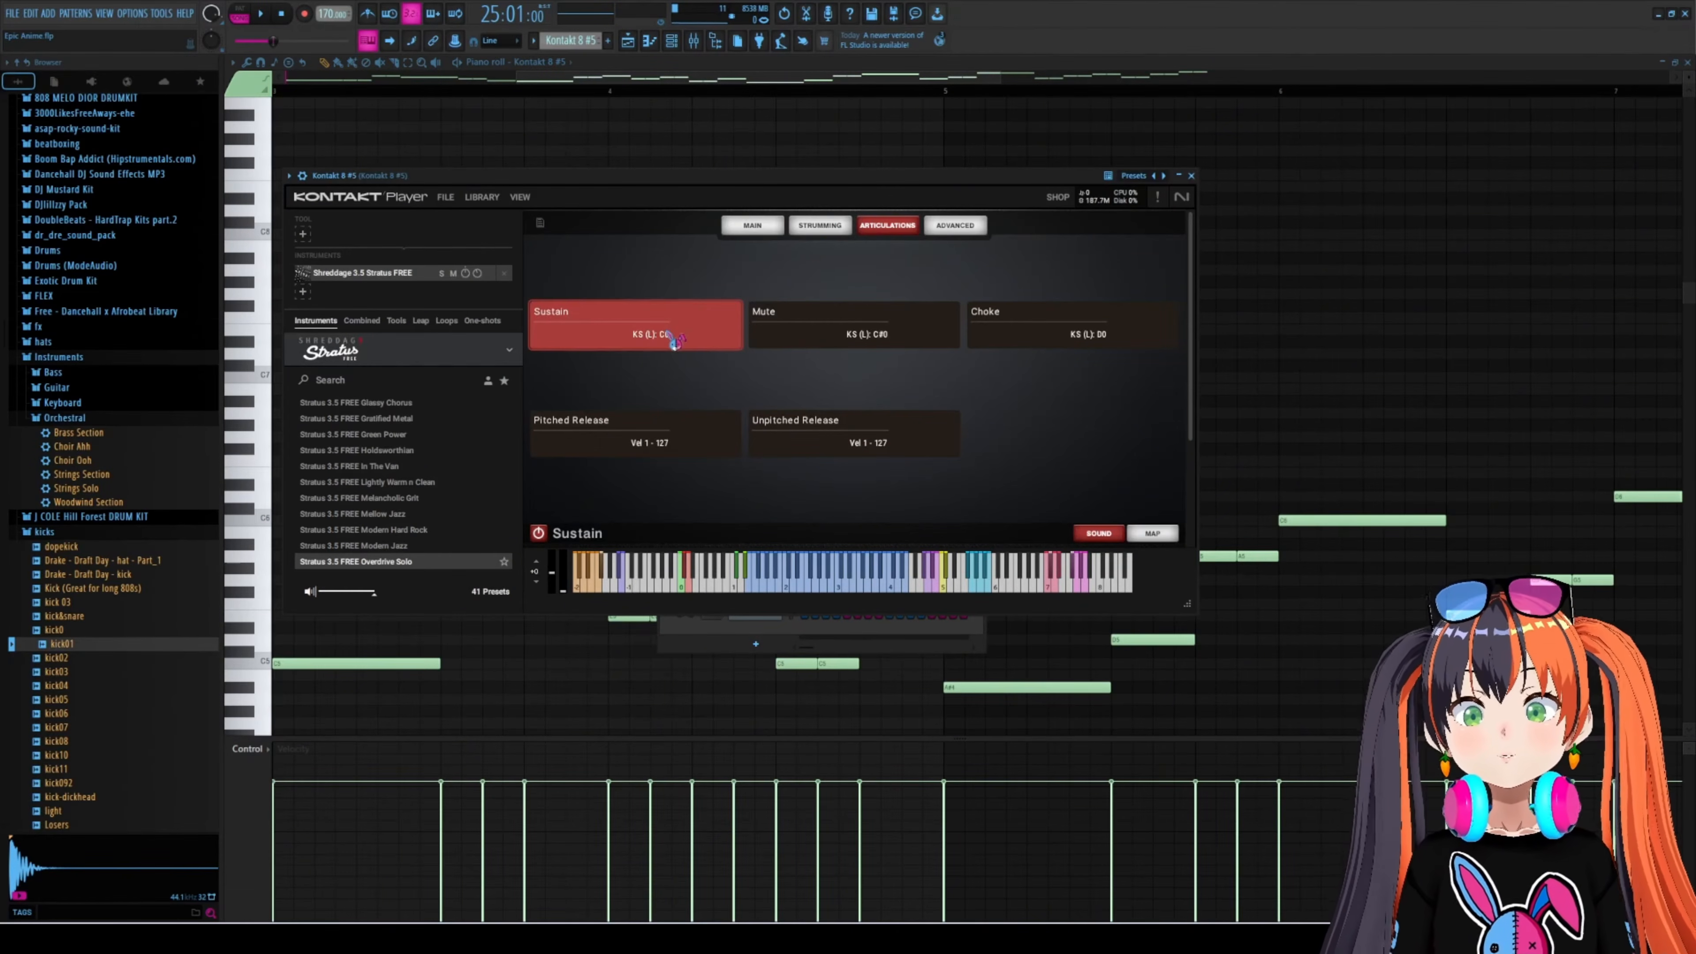
click(753, 227)
scroll(641, 394, down, 3)
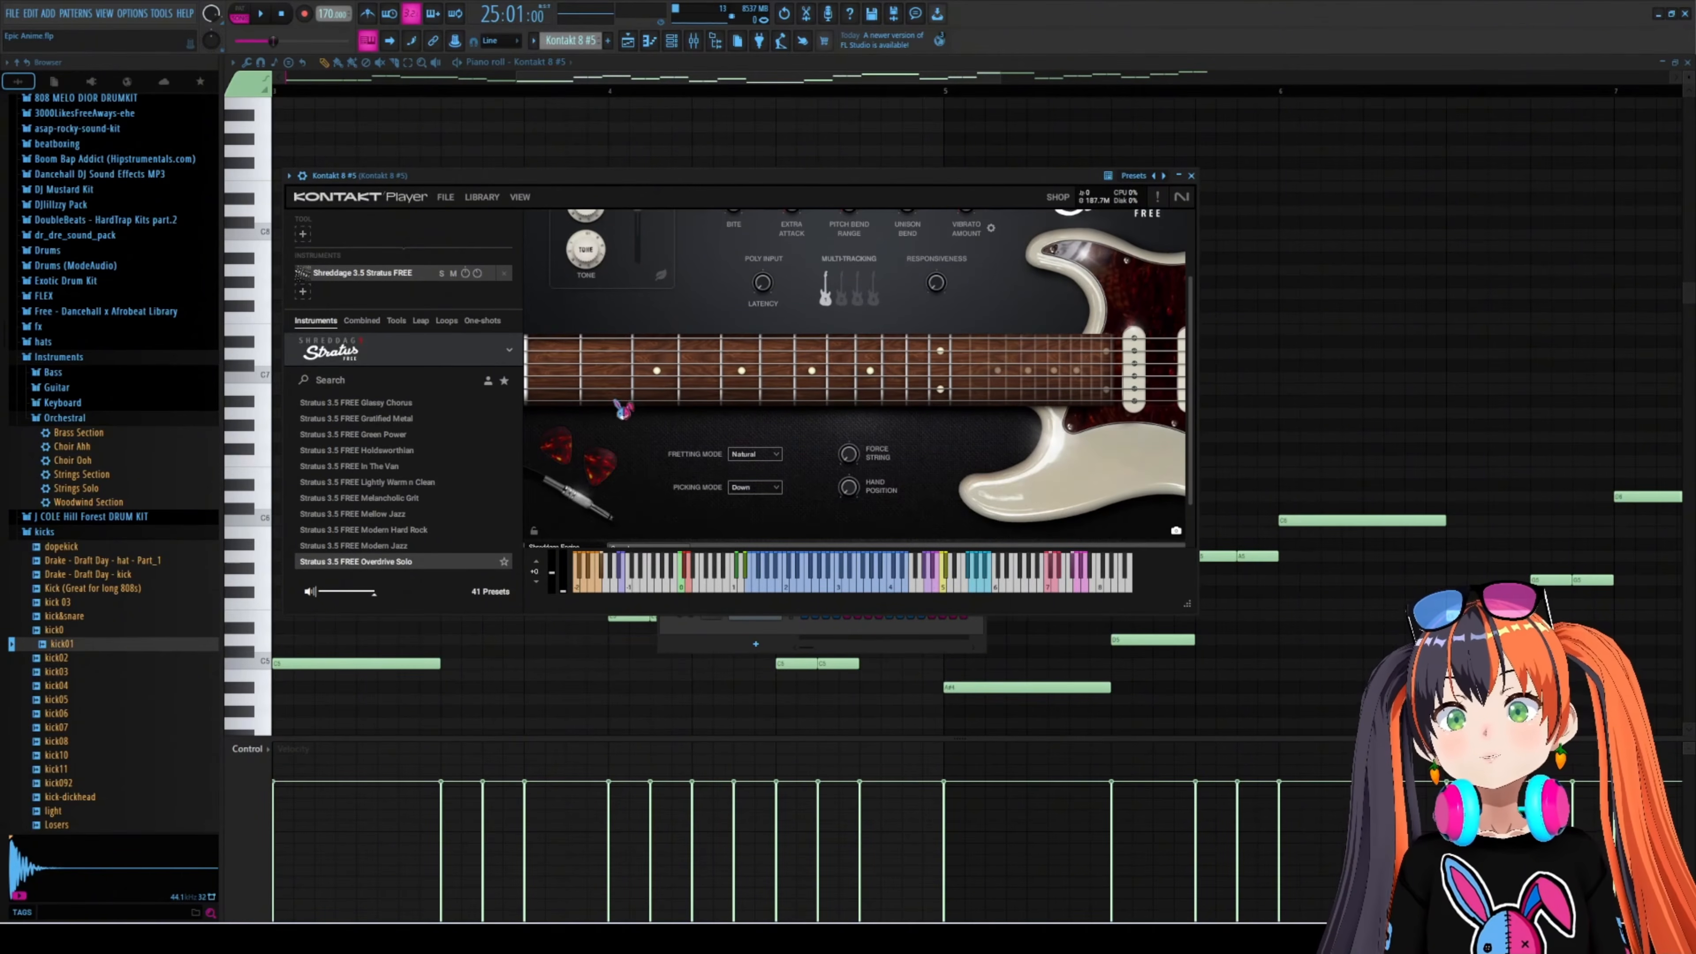
click(774, 461)
click(805, 482)
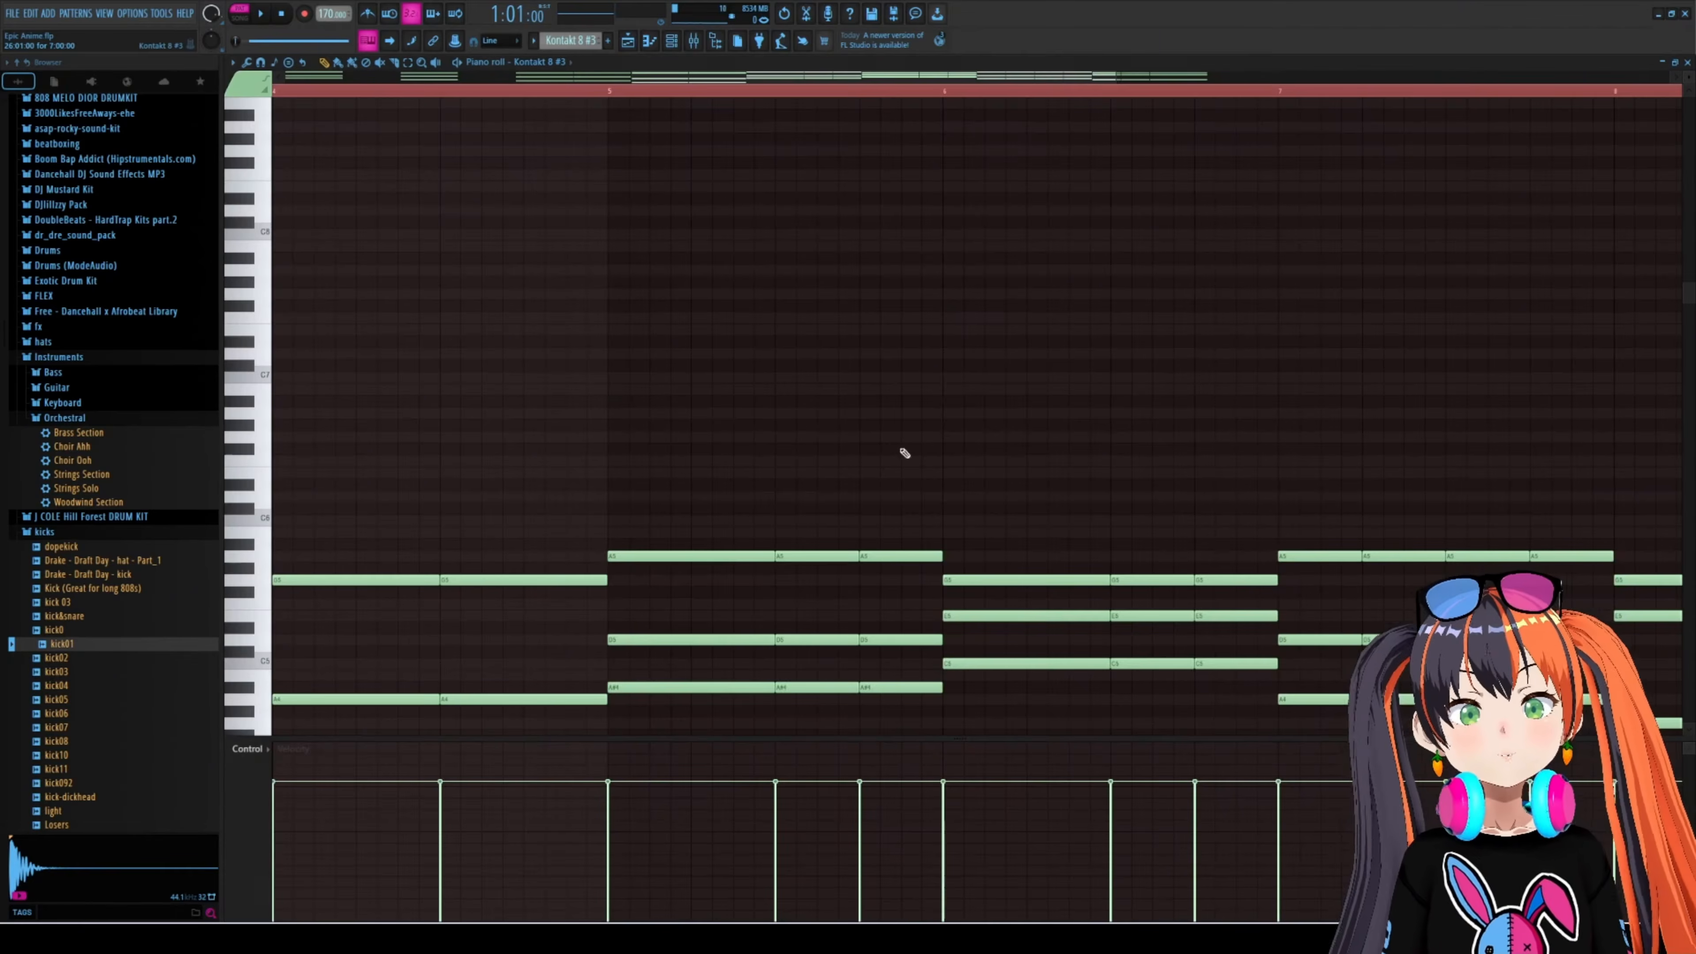
- Examine the full chord pattern of Kontakt 8 #3 in the piano roll
drag(872, 77, 520, 77)
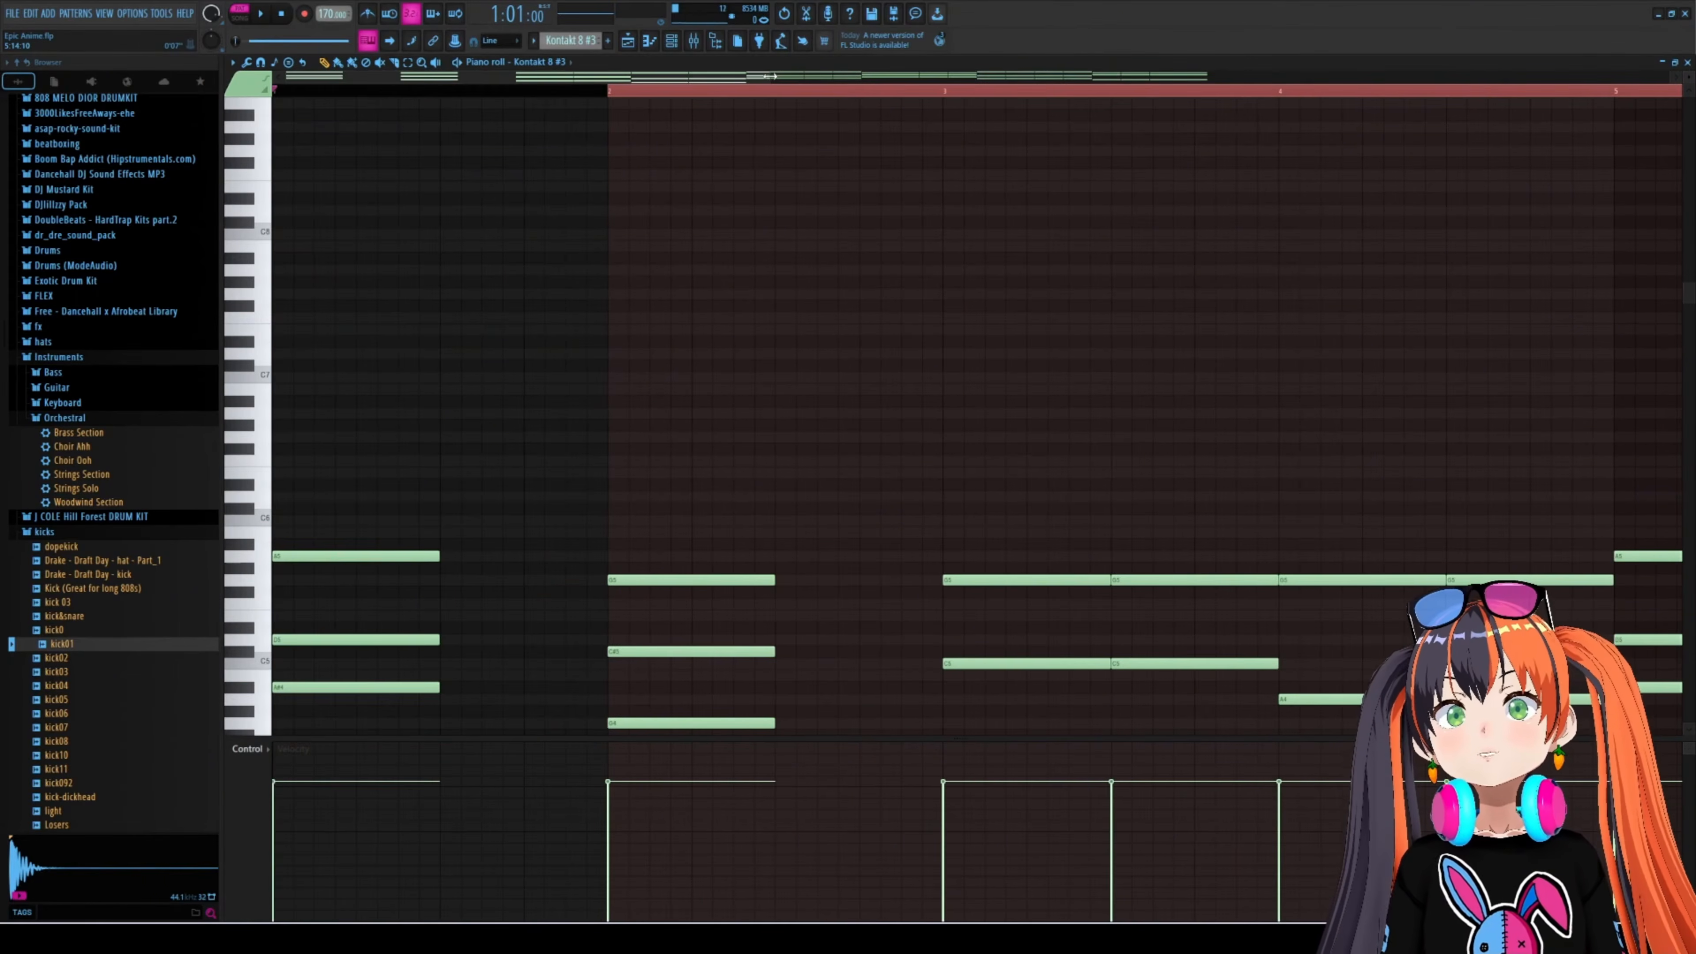
drag(771, 77, 1469, 132)
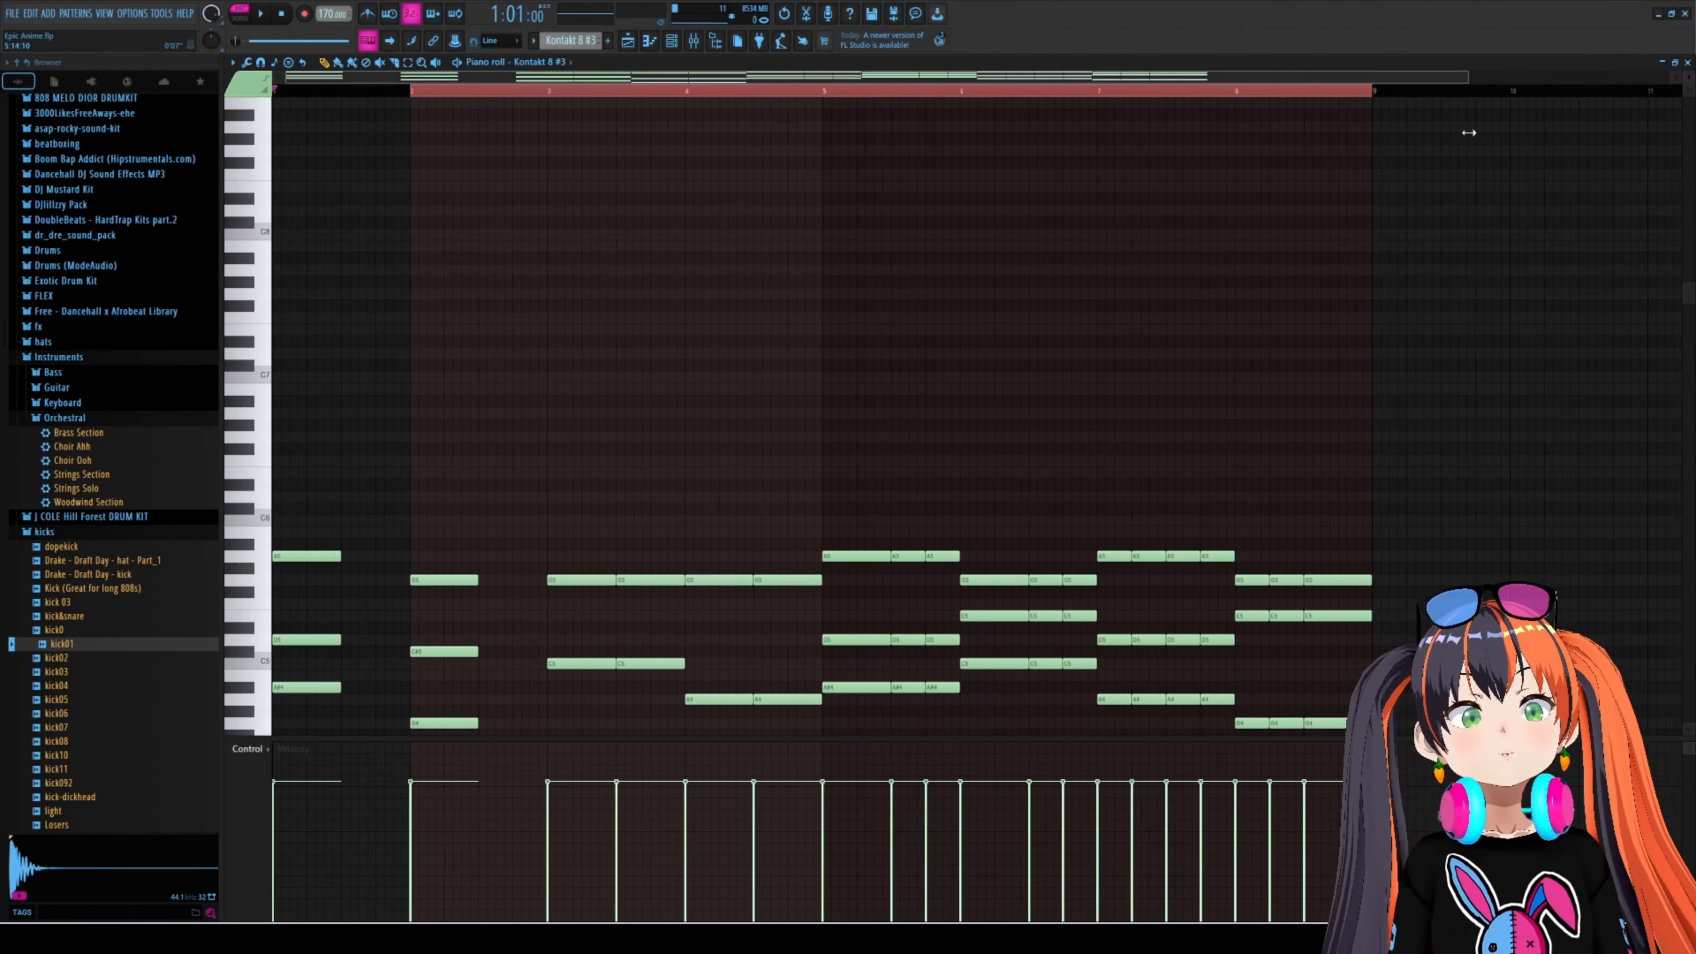
scroll(635, 532, down, 4)
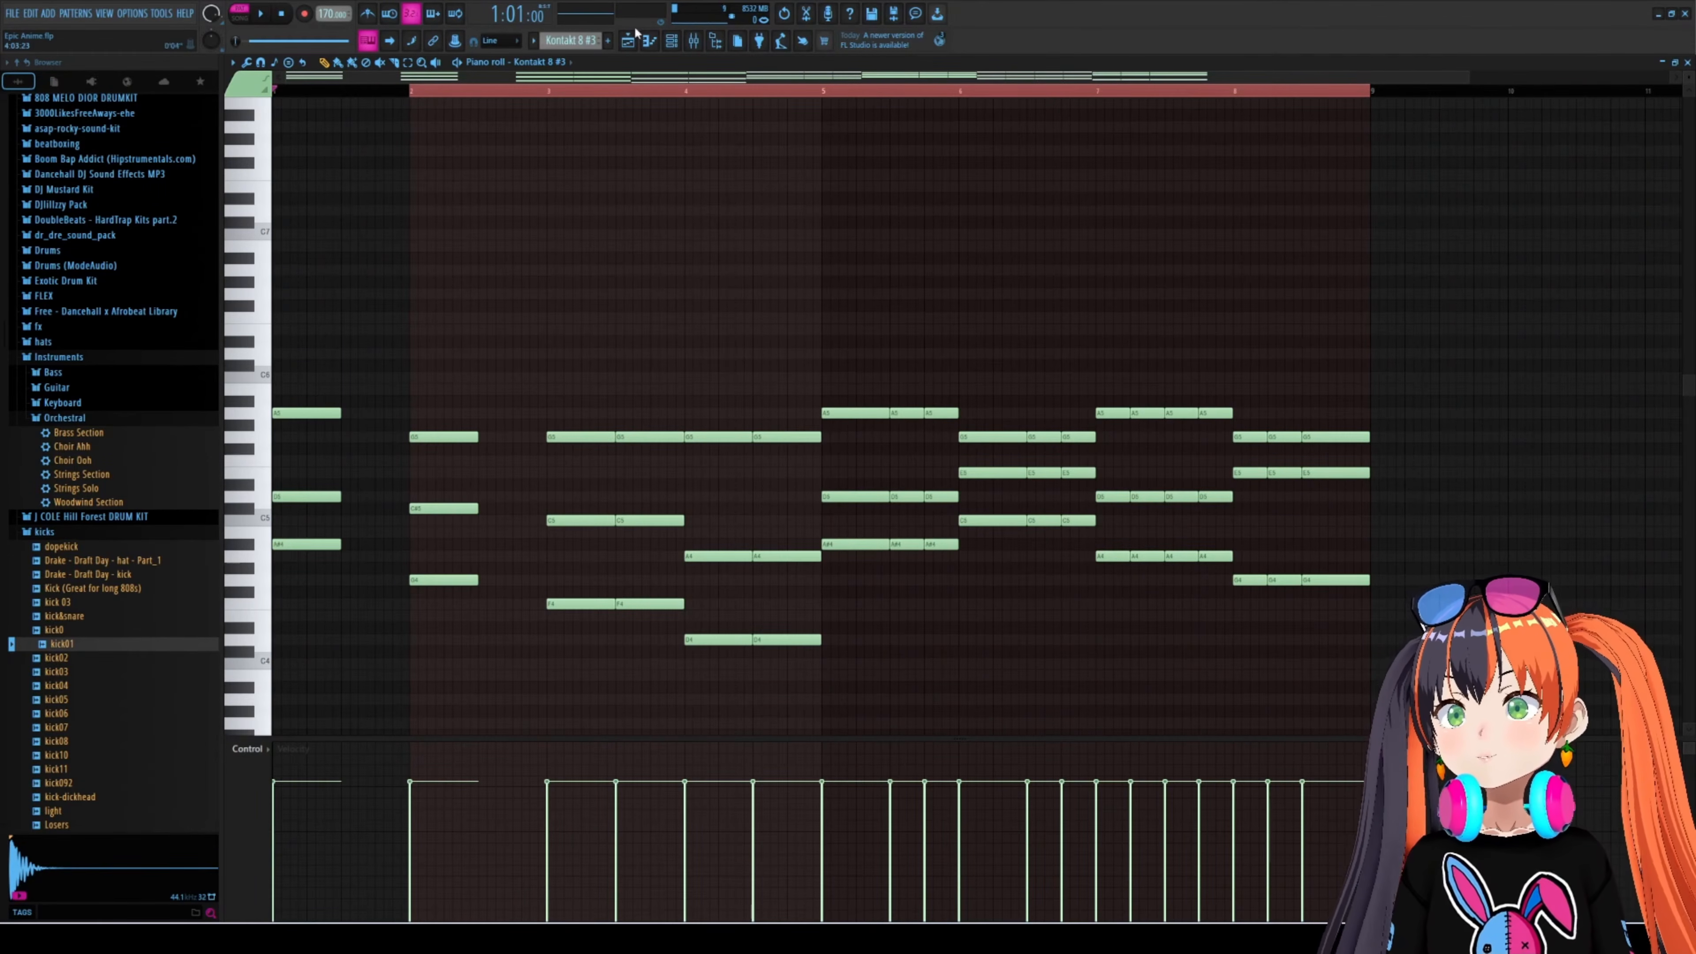
- Open the Kontakt 8 #3 Stratus instrument and examine its picking settings and its articulations
click(672, 41)
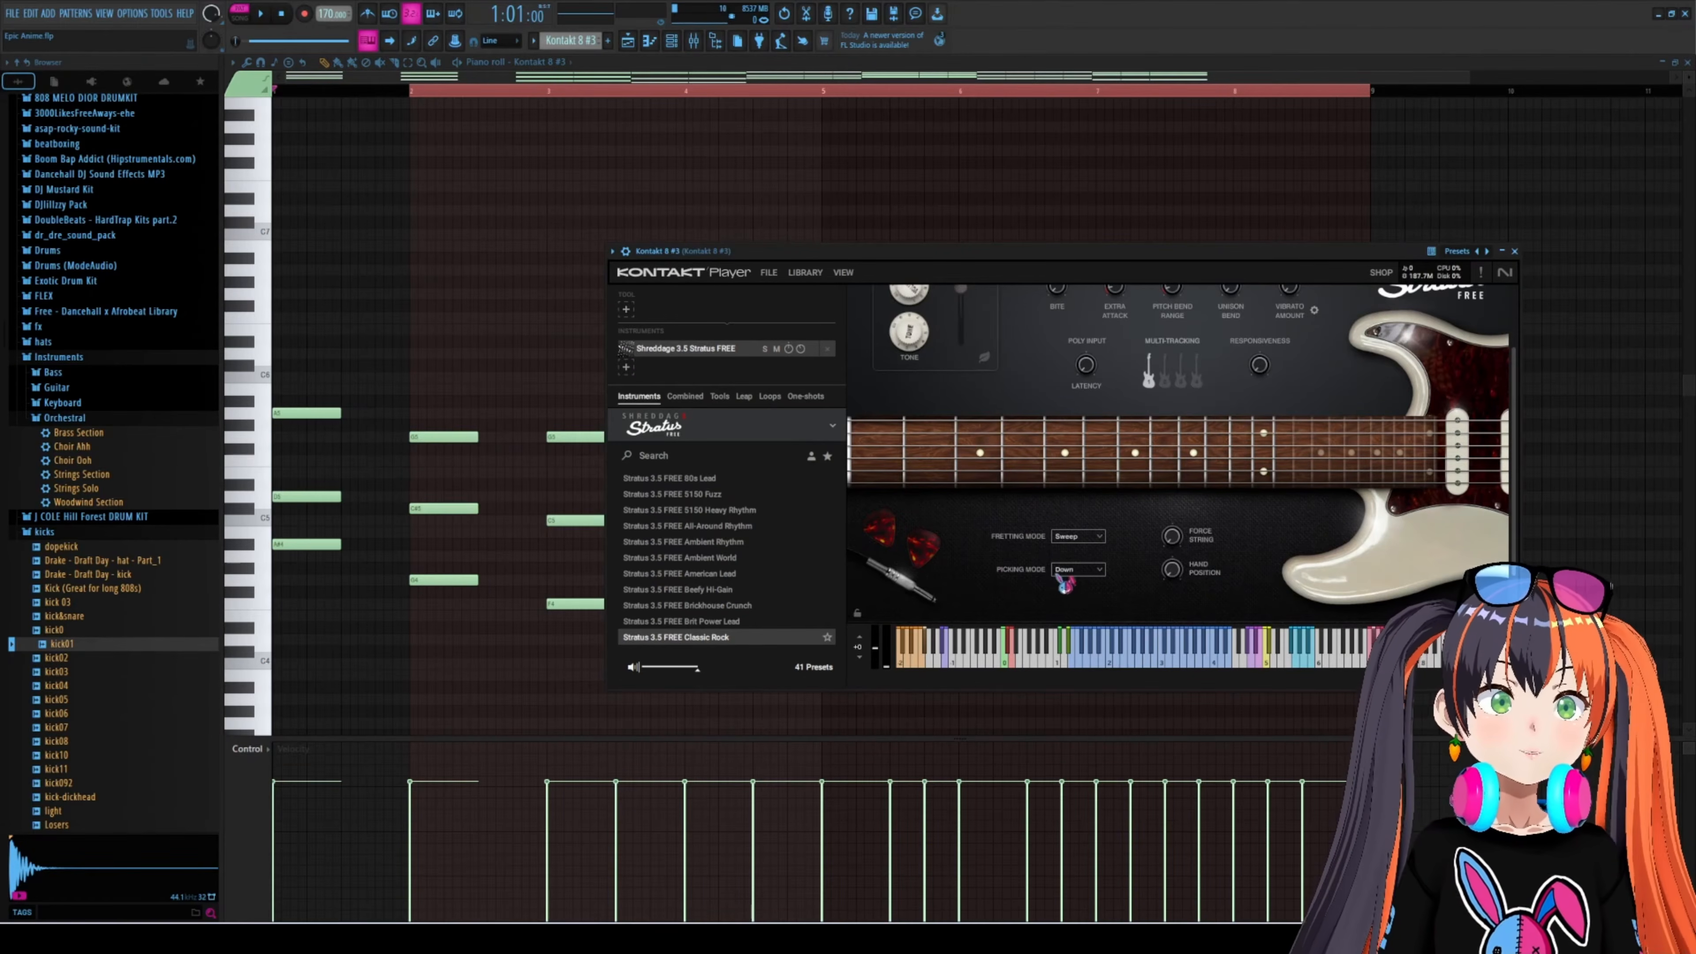
scroll(1135, 401, up, 3)
click(1229, 304)
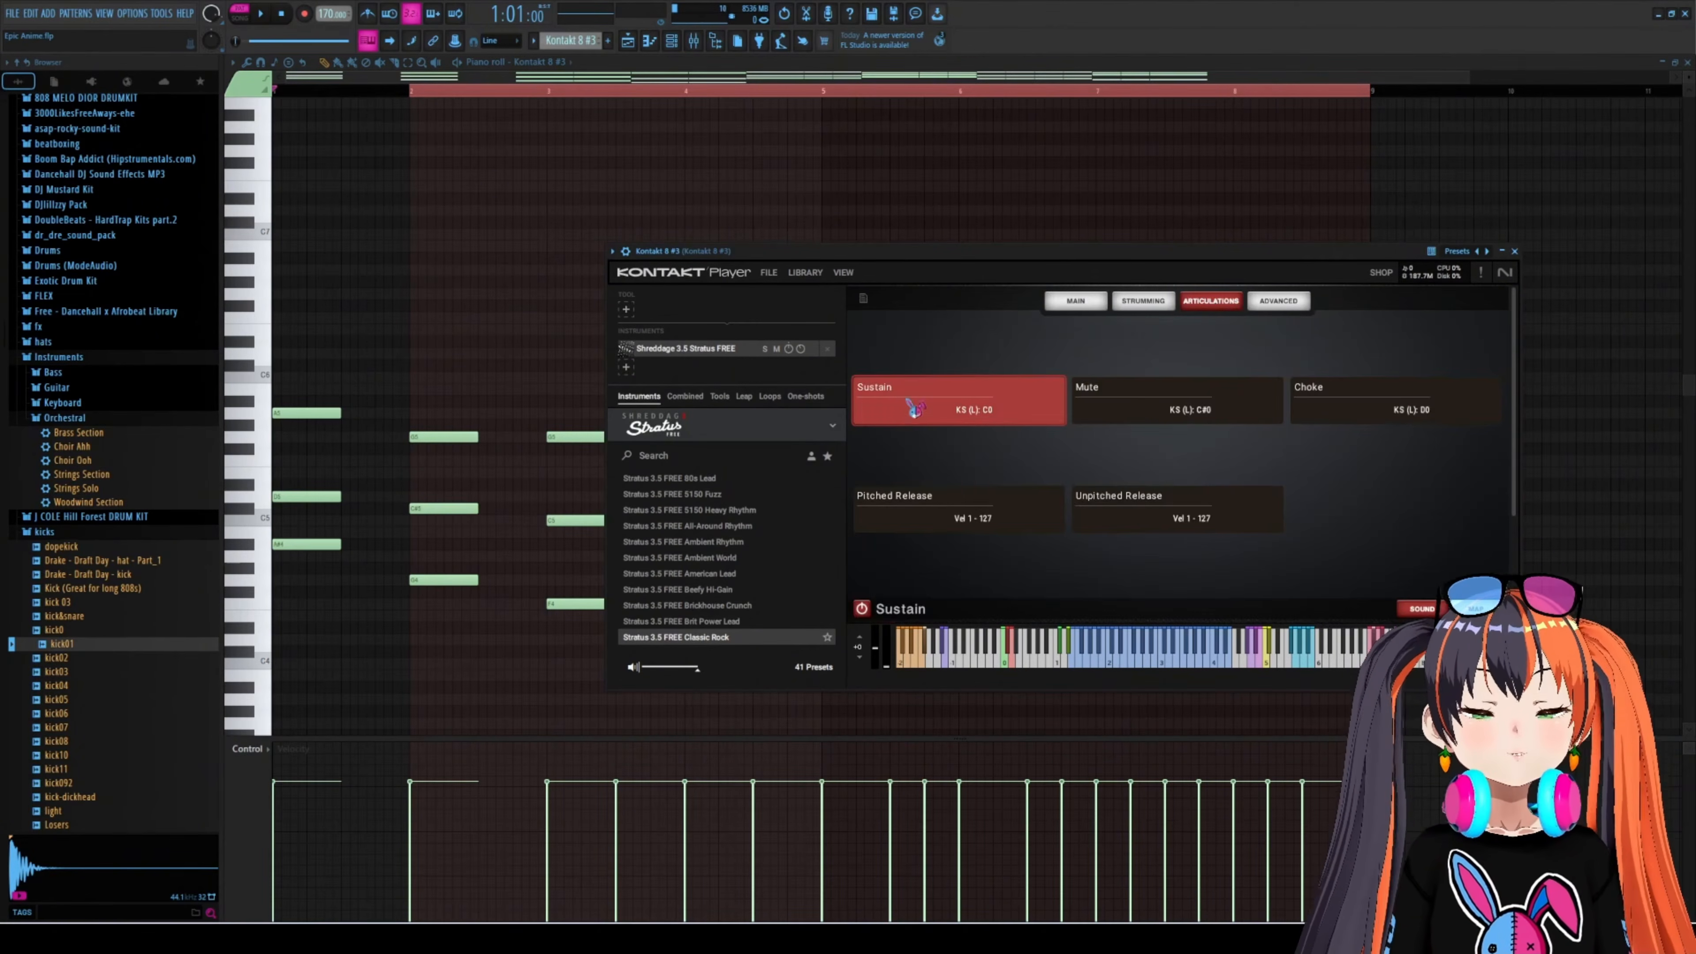
drag(977, 252, 859, 275)
- Return to the piano roll and play the selected bars of the Kontakt 8 #3 chord pattern, then stop playback
click(695, 63)
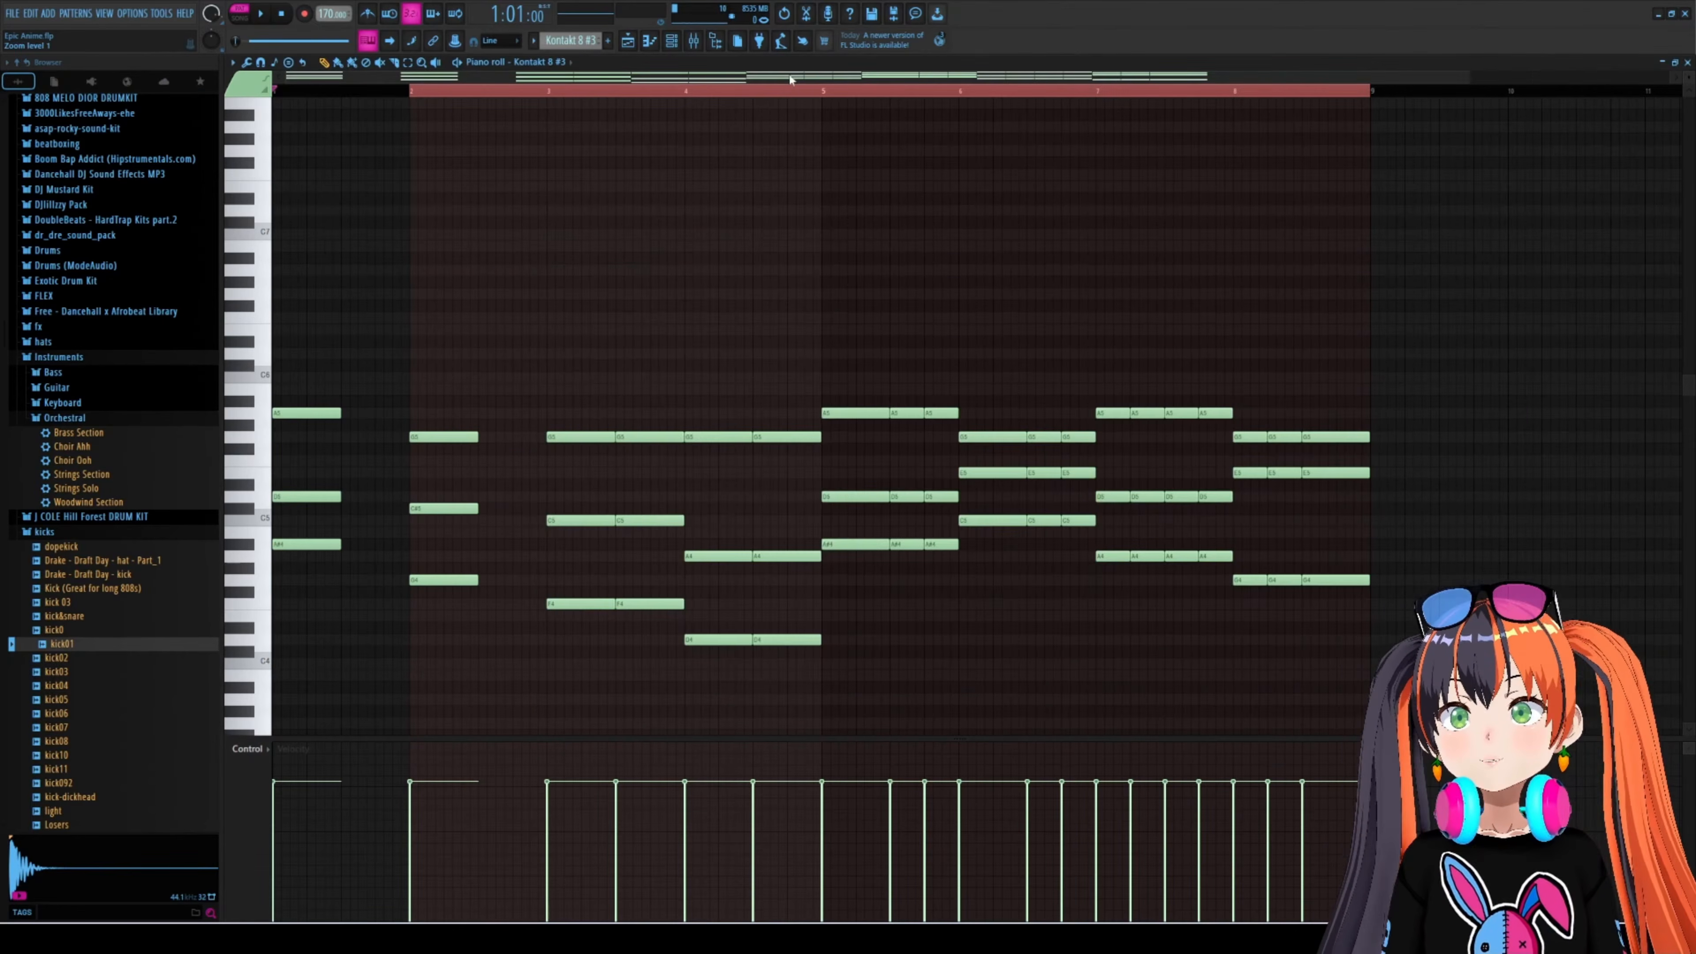
key(space)
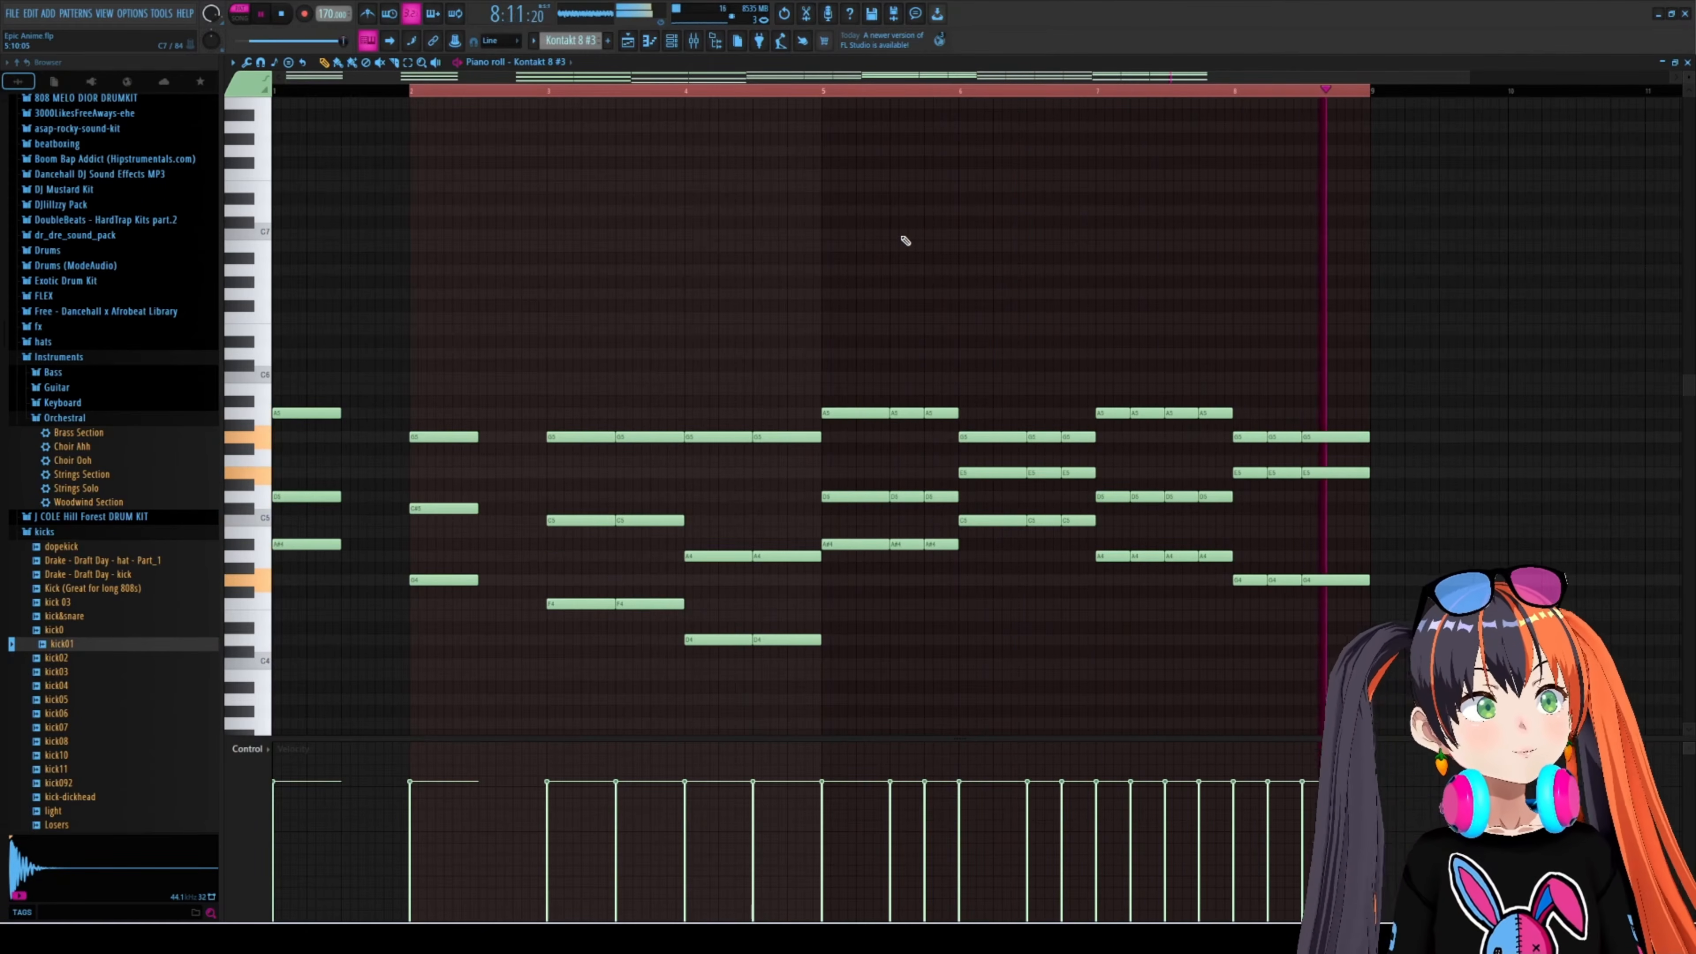
key(space)
- Check the Kontakt 8 #3 mixer track, return to the playlist and set the playback position to bar 26
click(673, 42)
click(694, 41)
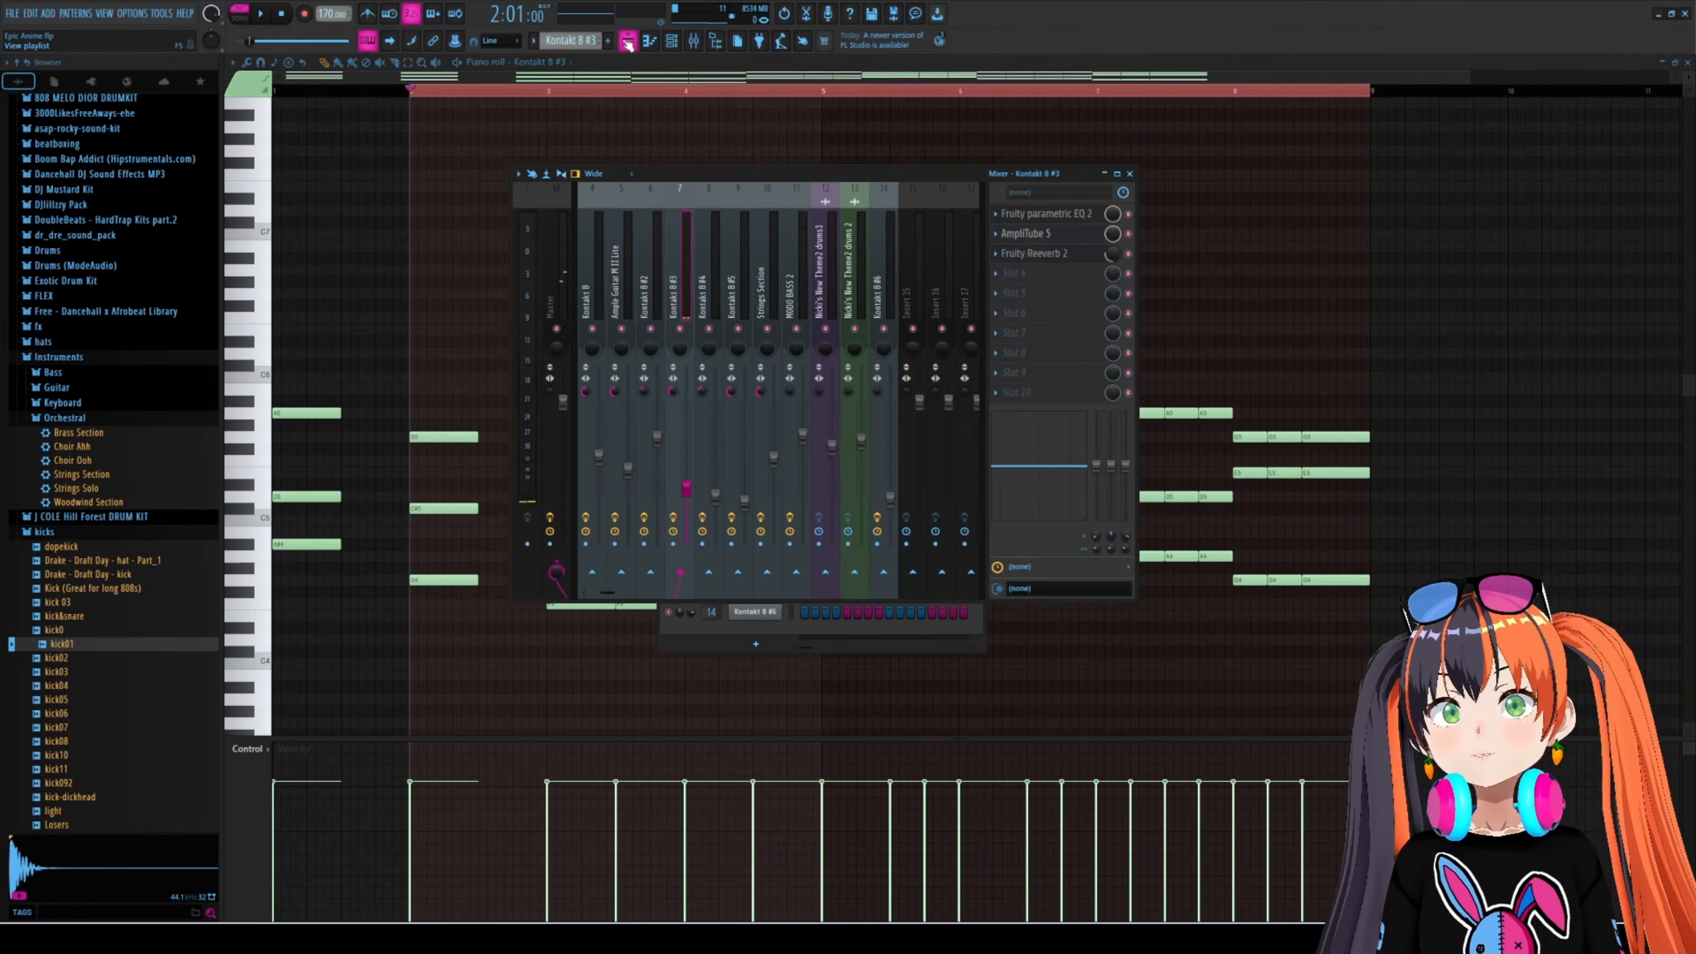
click(628, 41)
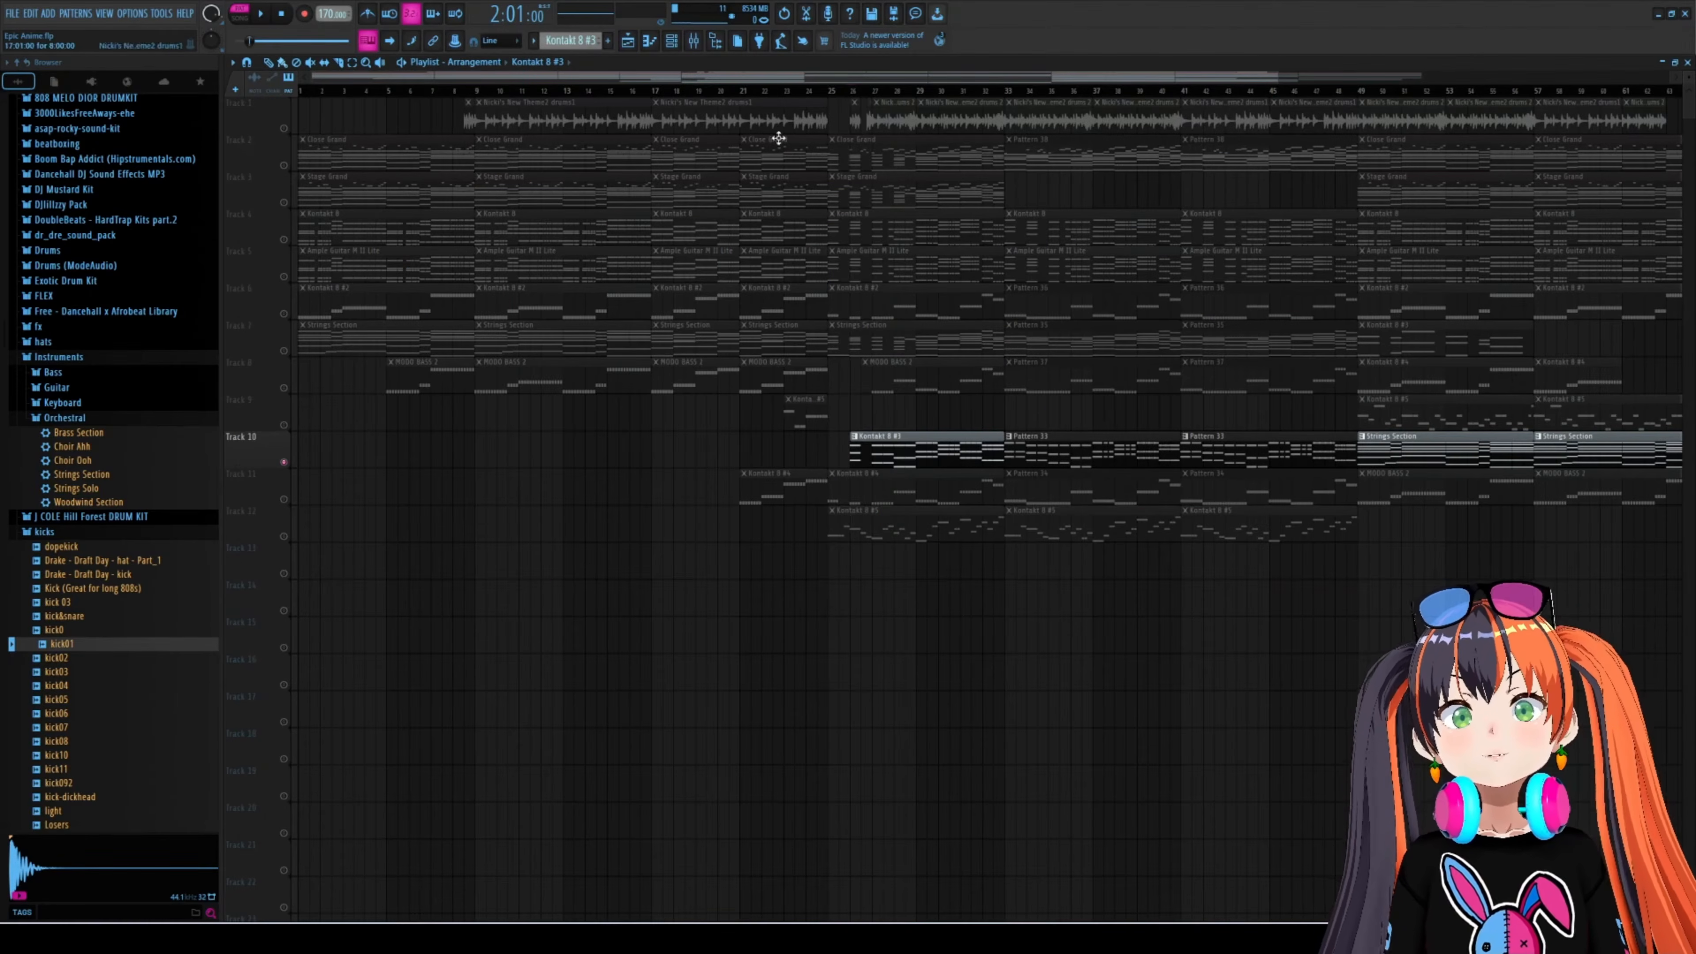
click(851, 91)
- Open the AmpliTube 5 effect on the Kontakt 8 #3 mixer track and move its window below the effect slots
click(695, 43)
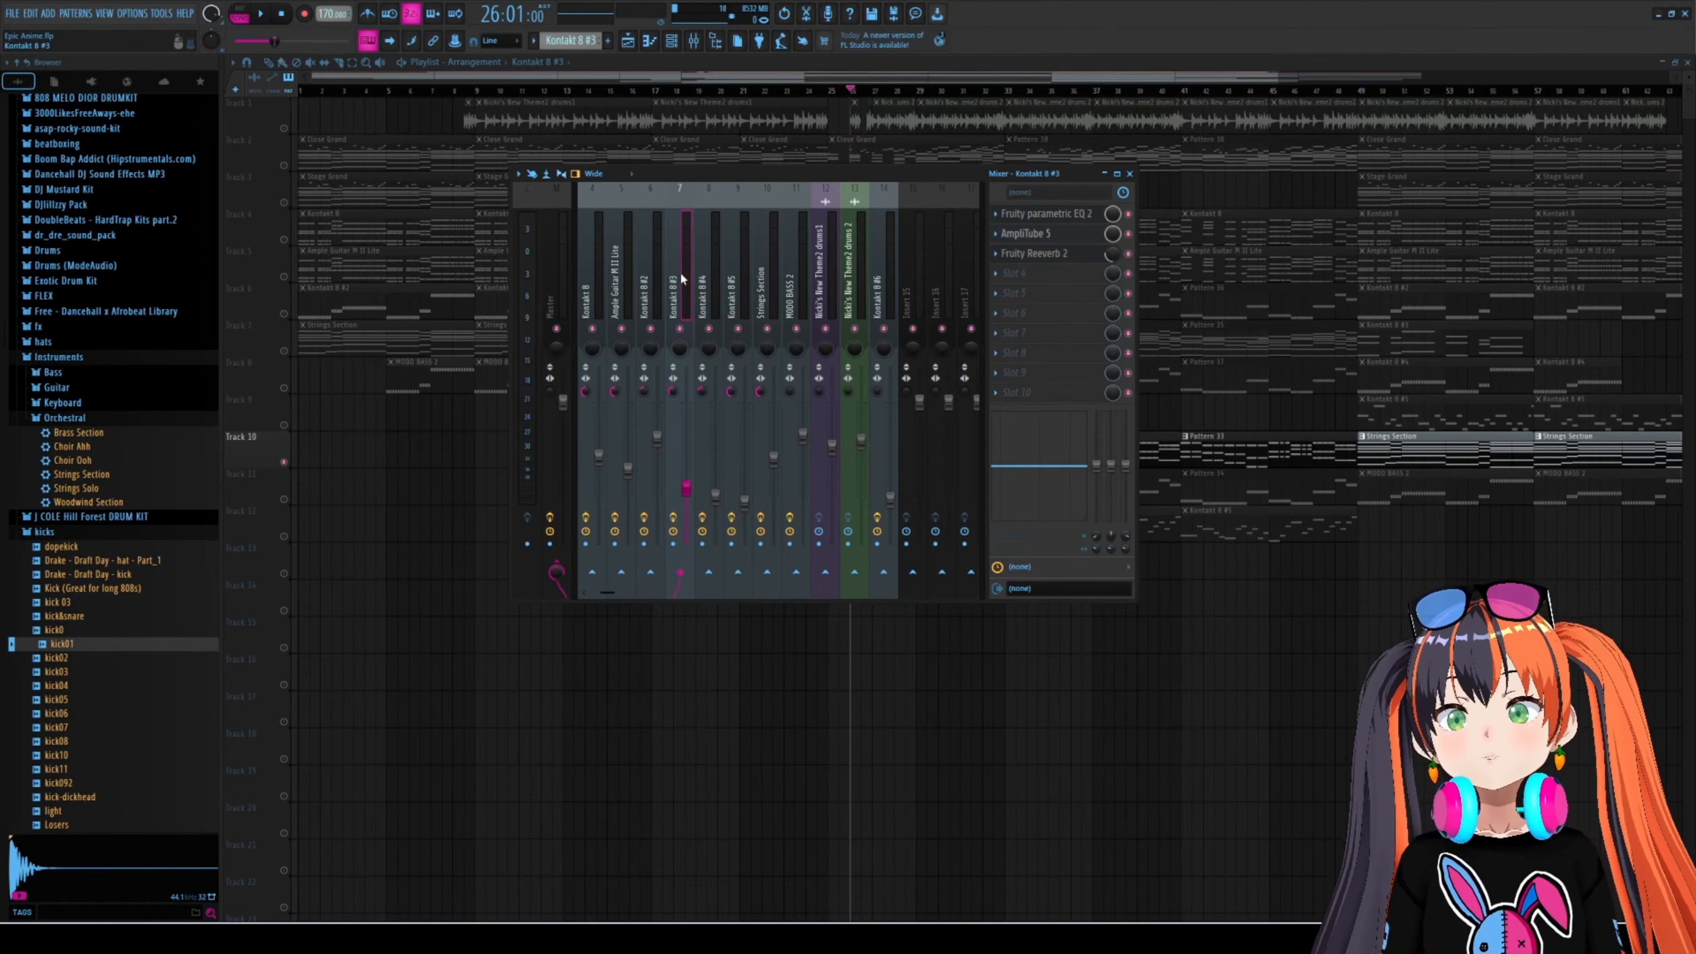
click(1052, 235)
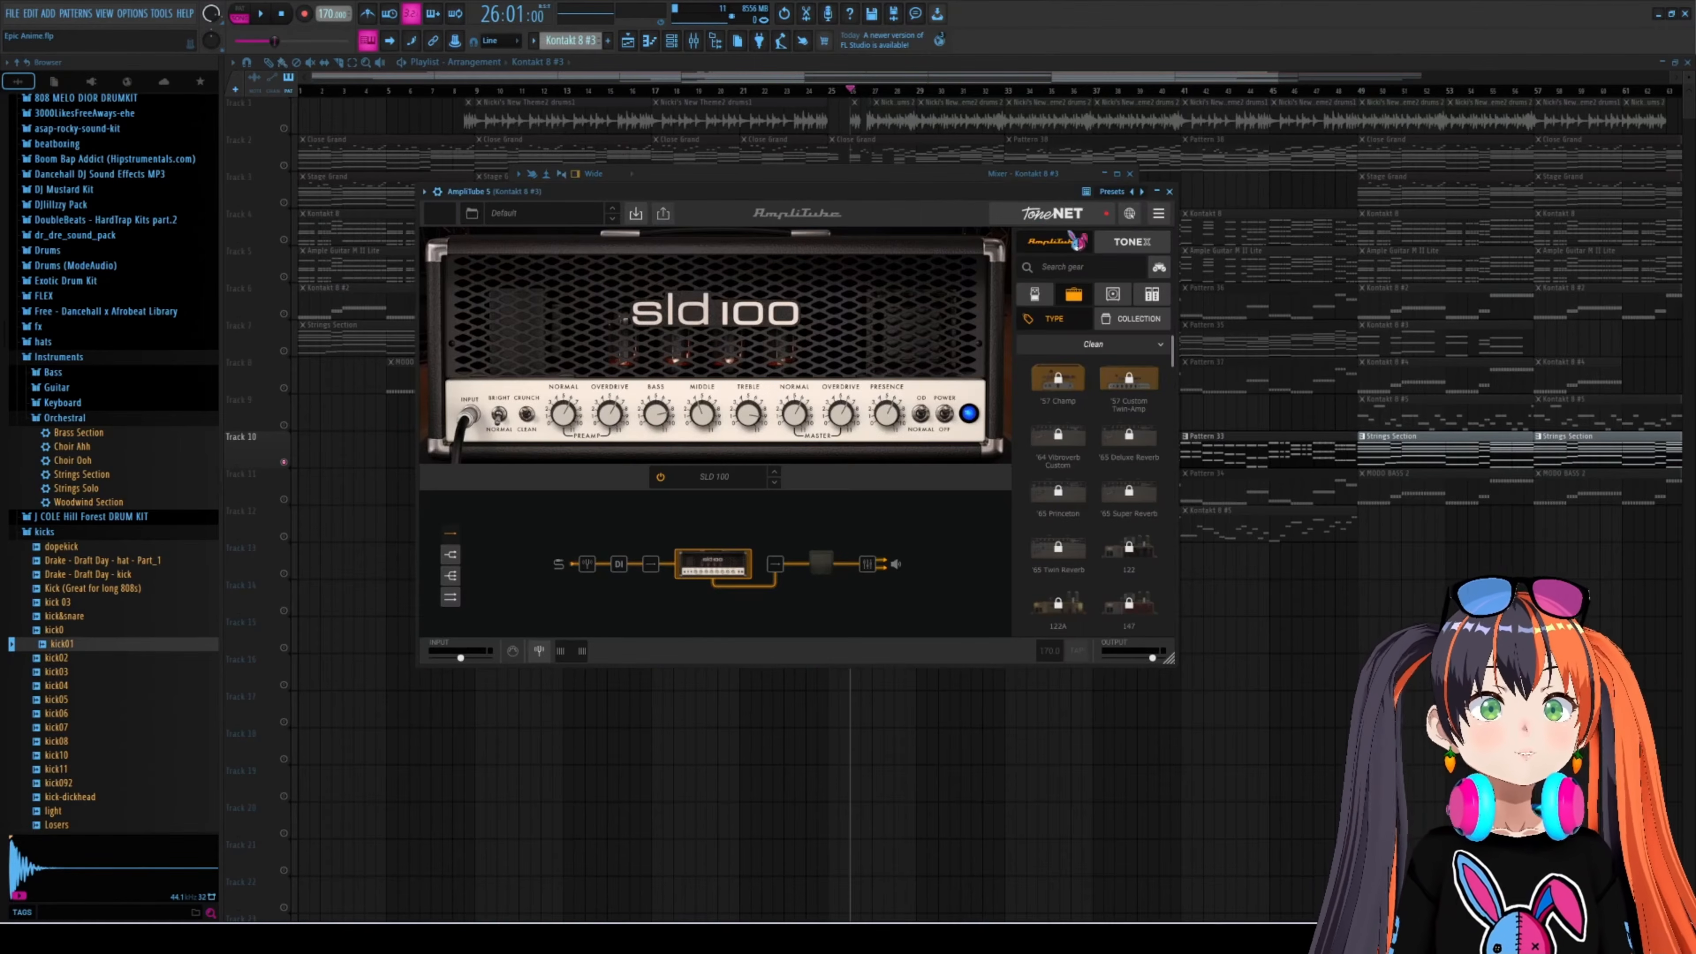
drag(703, 189, 749, 276)
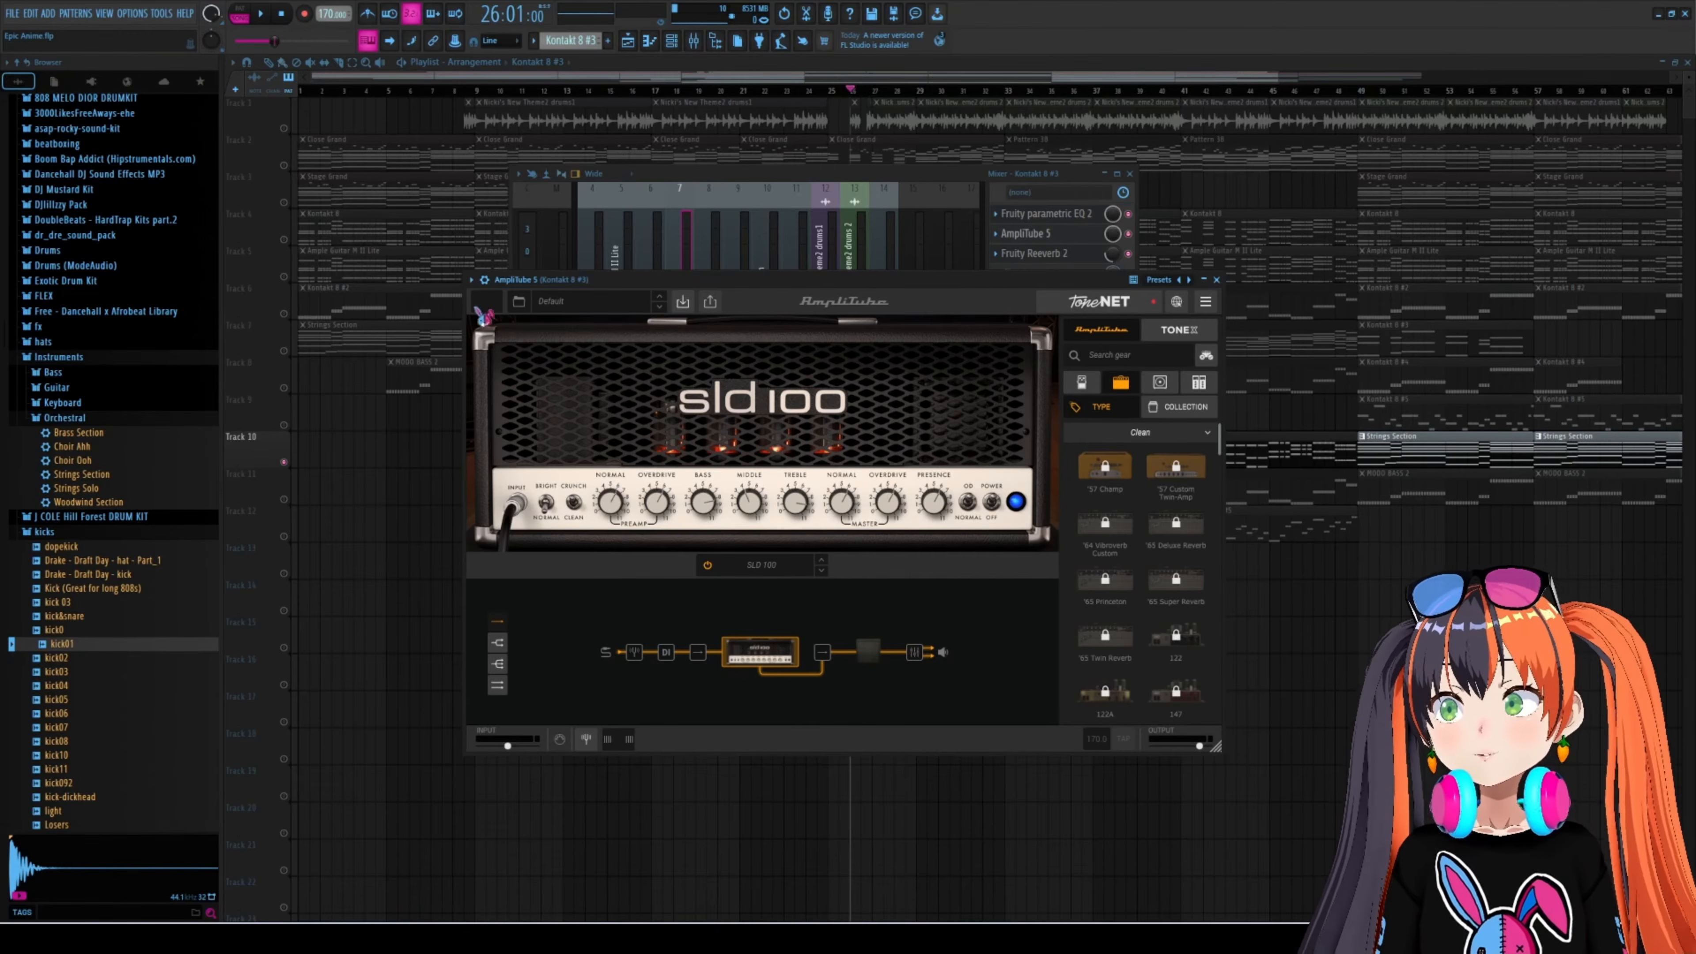
- Look through the AmpliTube 5 preset list, including Clean Guitar, without loading one, and return to the playlist
click(471, 279)
mouse_move(494, 332)
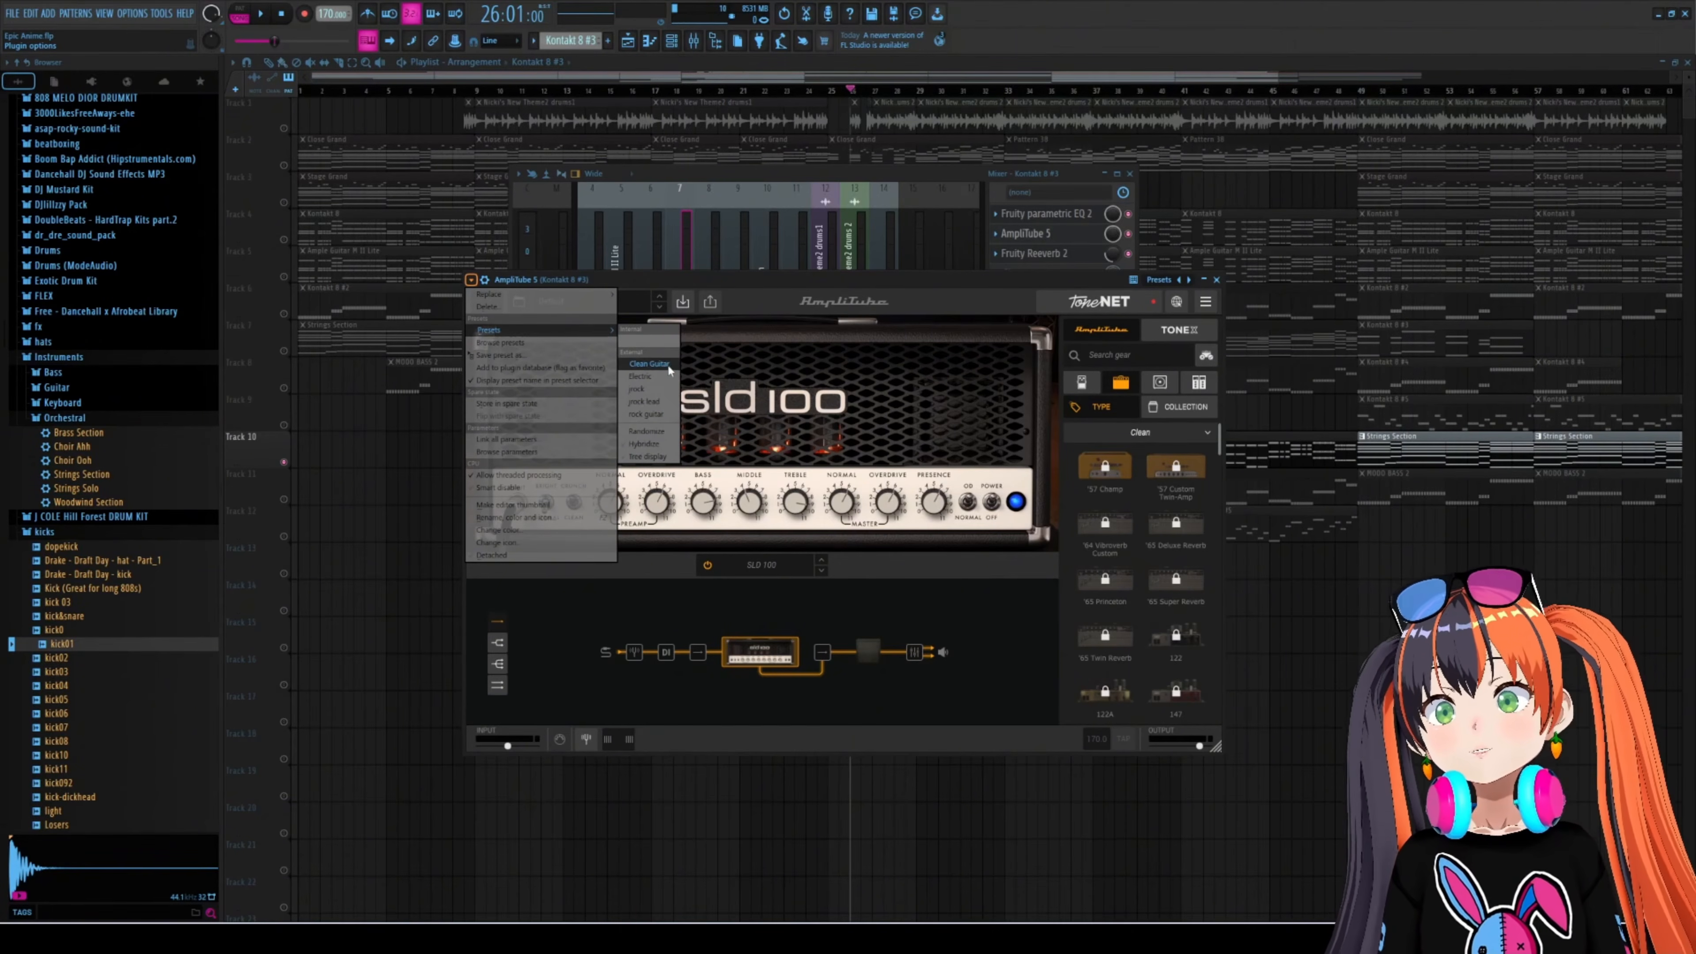
click(745, 284)
click(1062, 74)
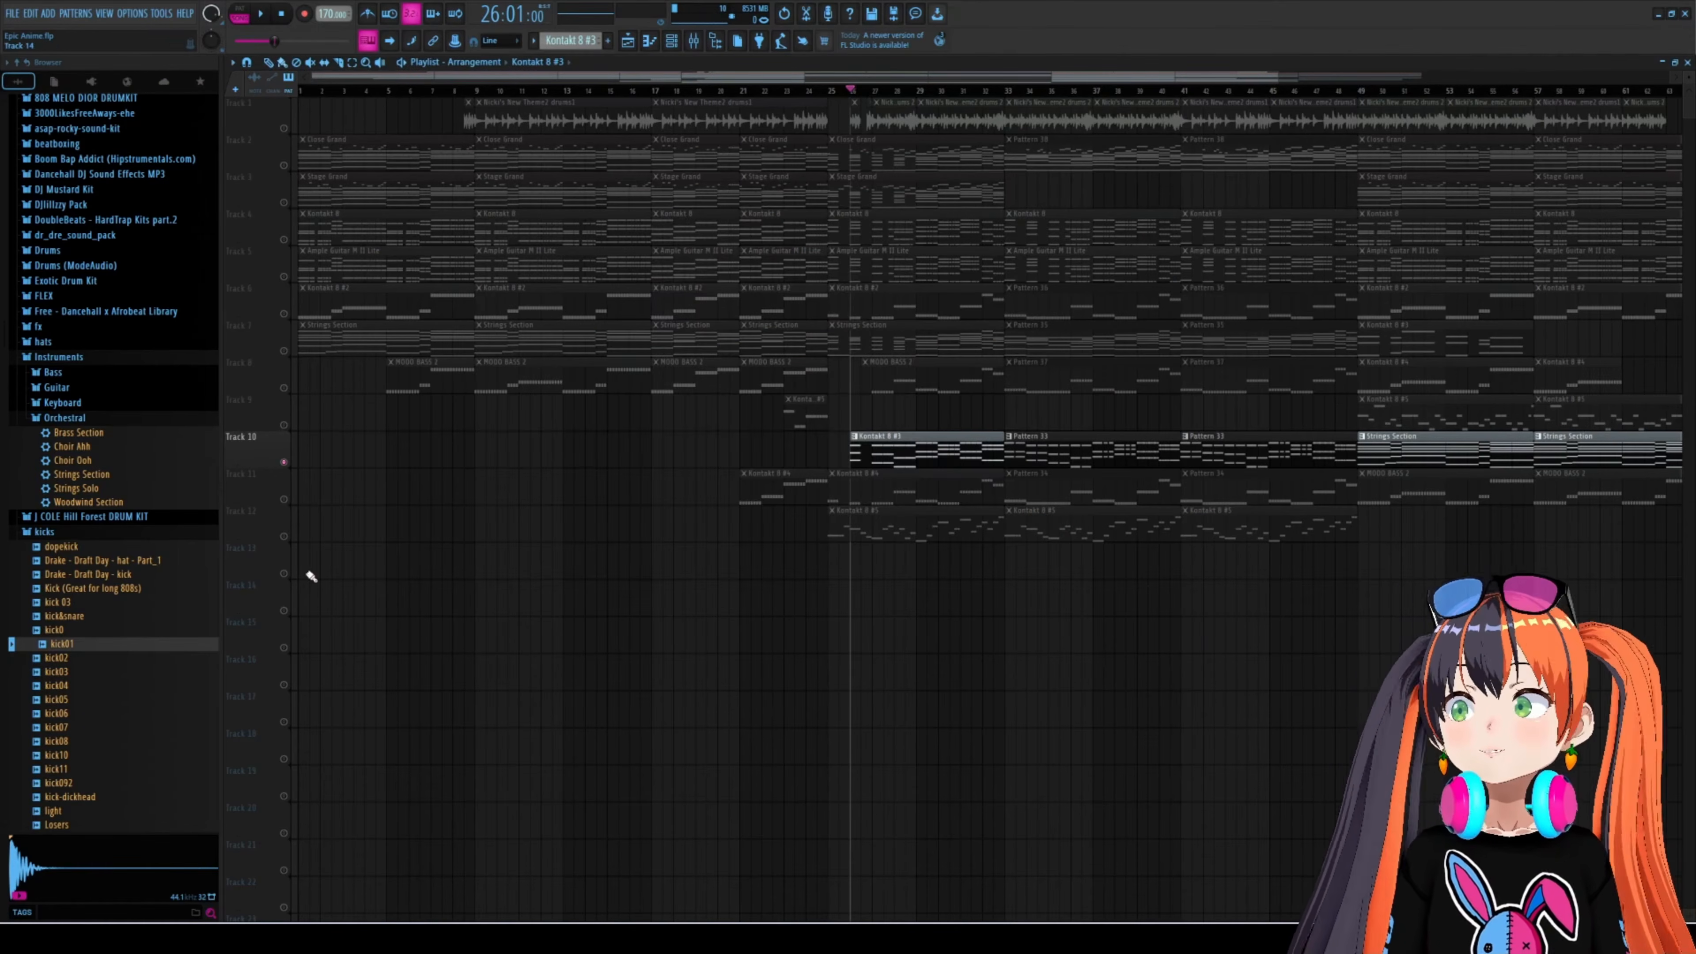
- Open the Kontakt 8 #5 pattern in the piano roll and show AmpliTube 5 on its mixer track
click(923, 527)
double_click(901, 525)
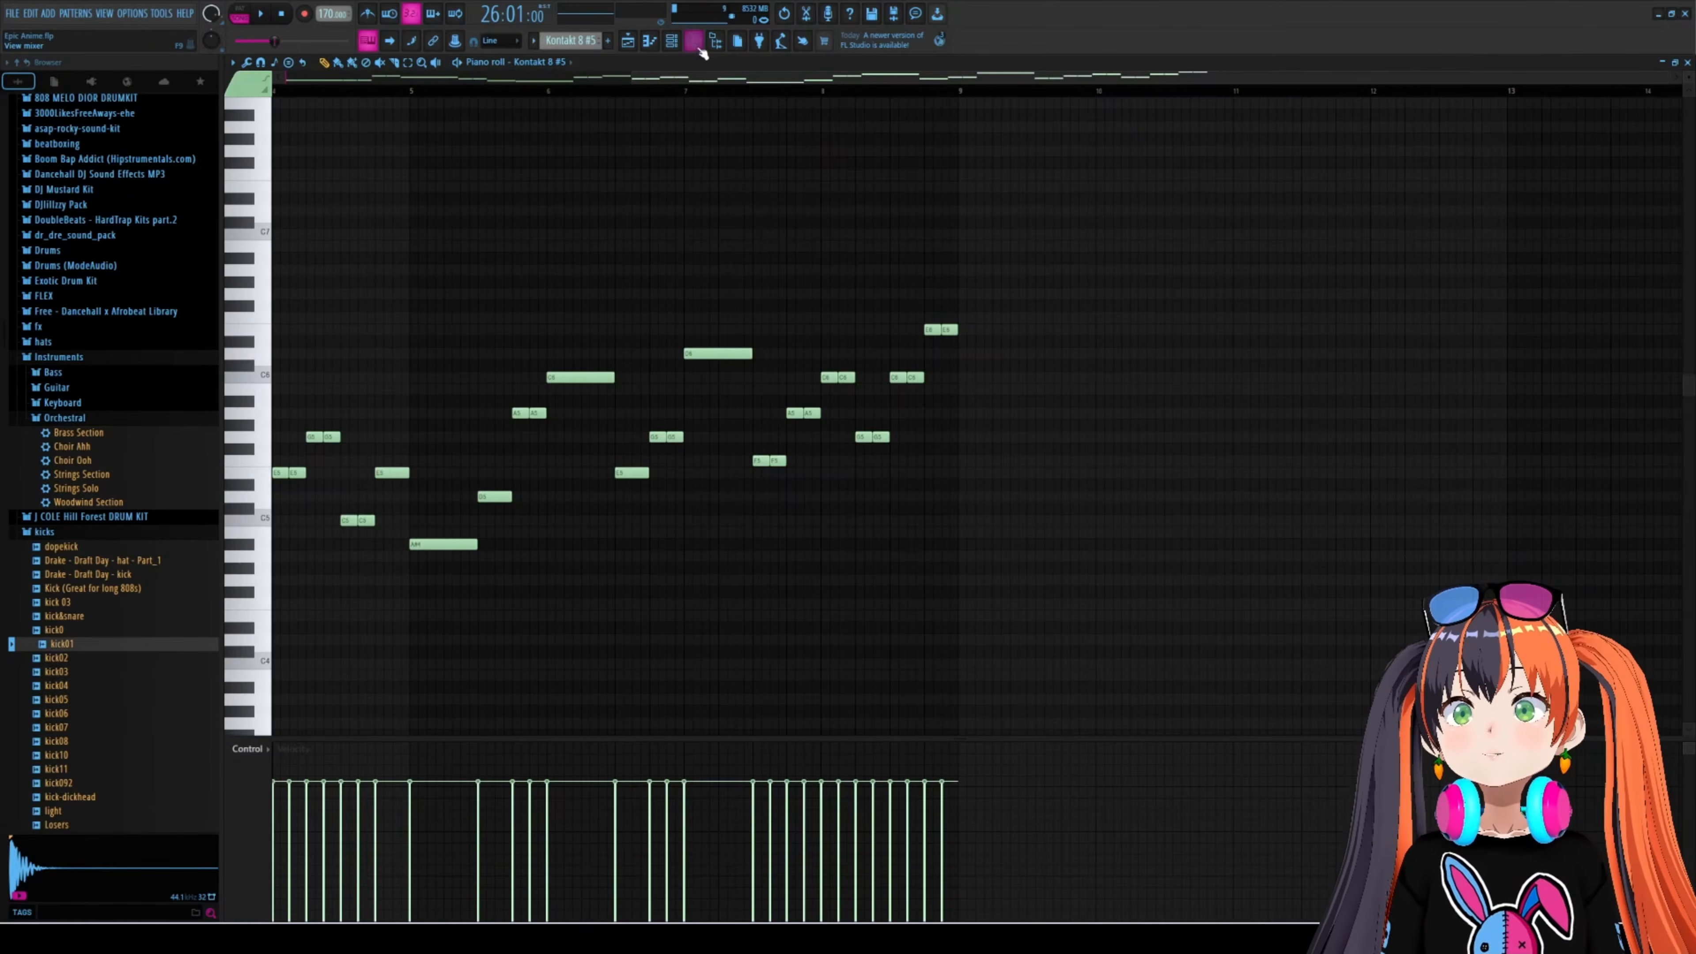
click(694, 42)
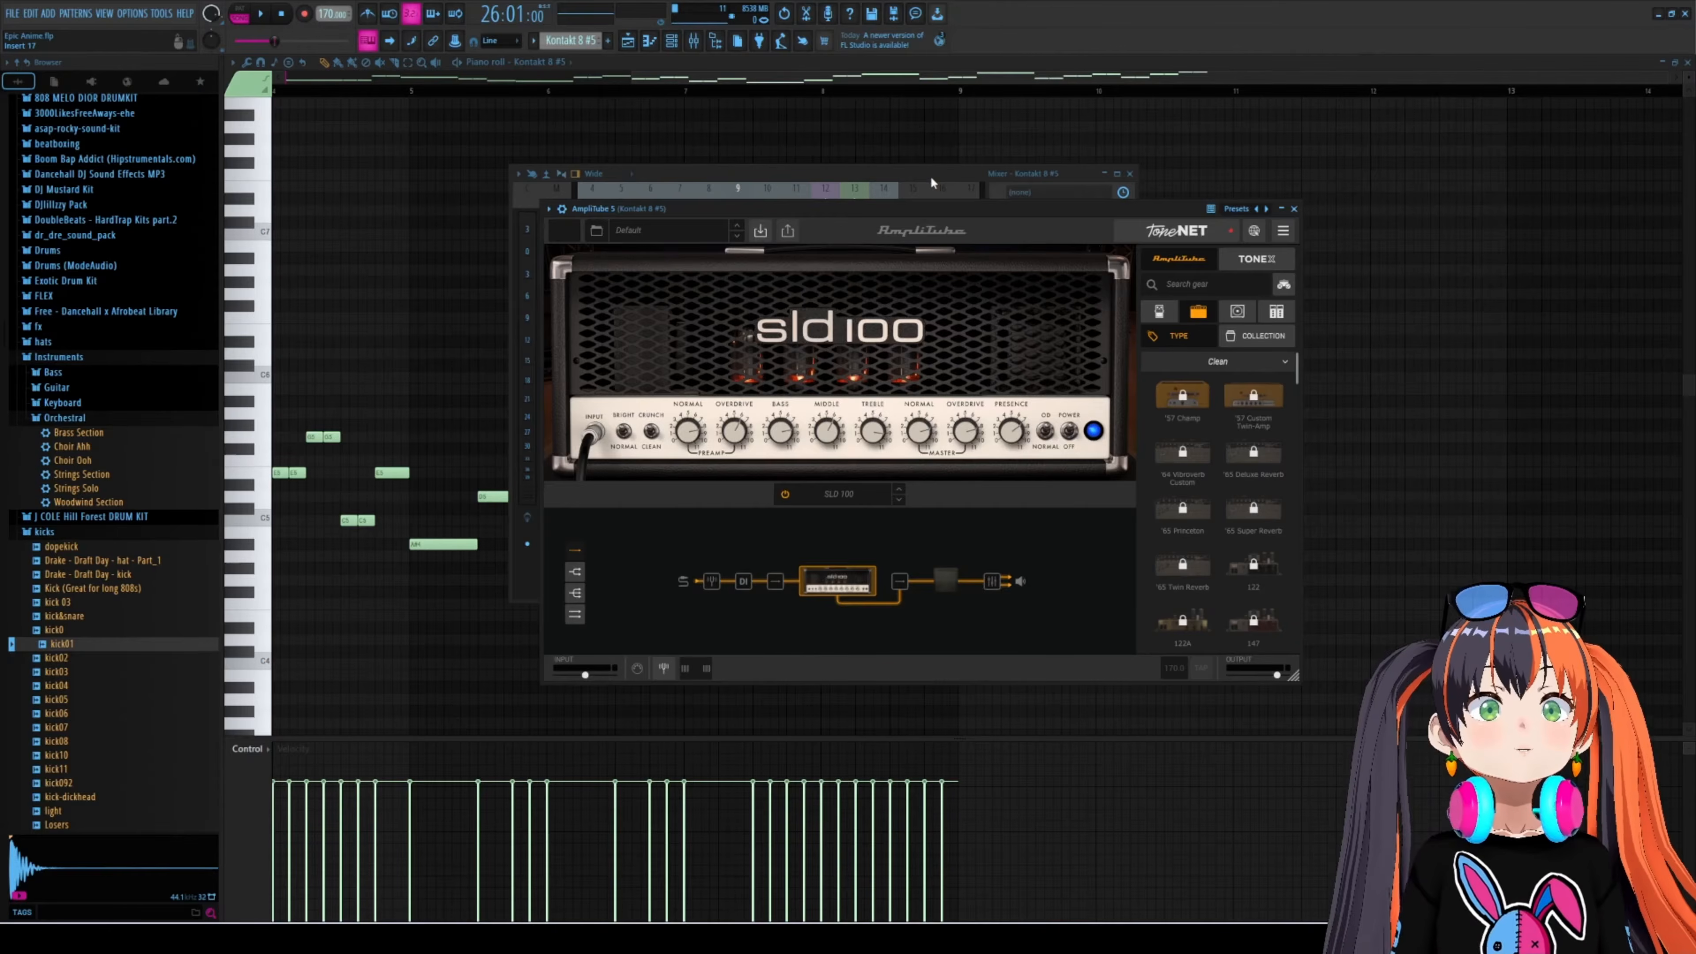
click(924, 173)
click(1051, 238)
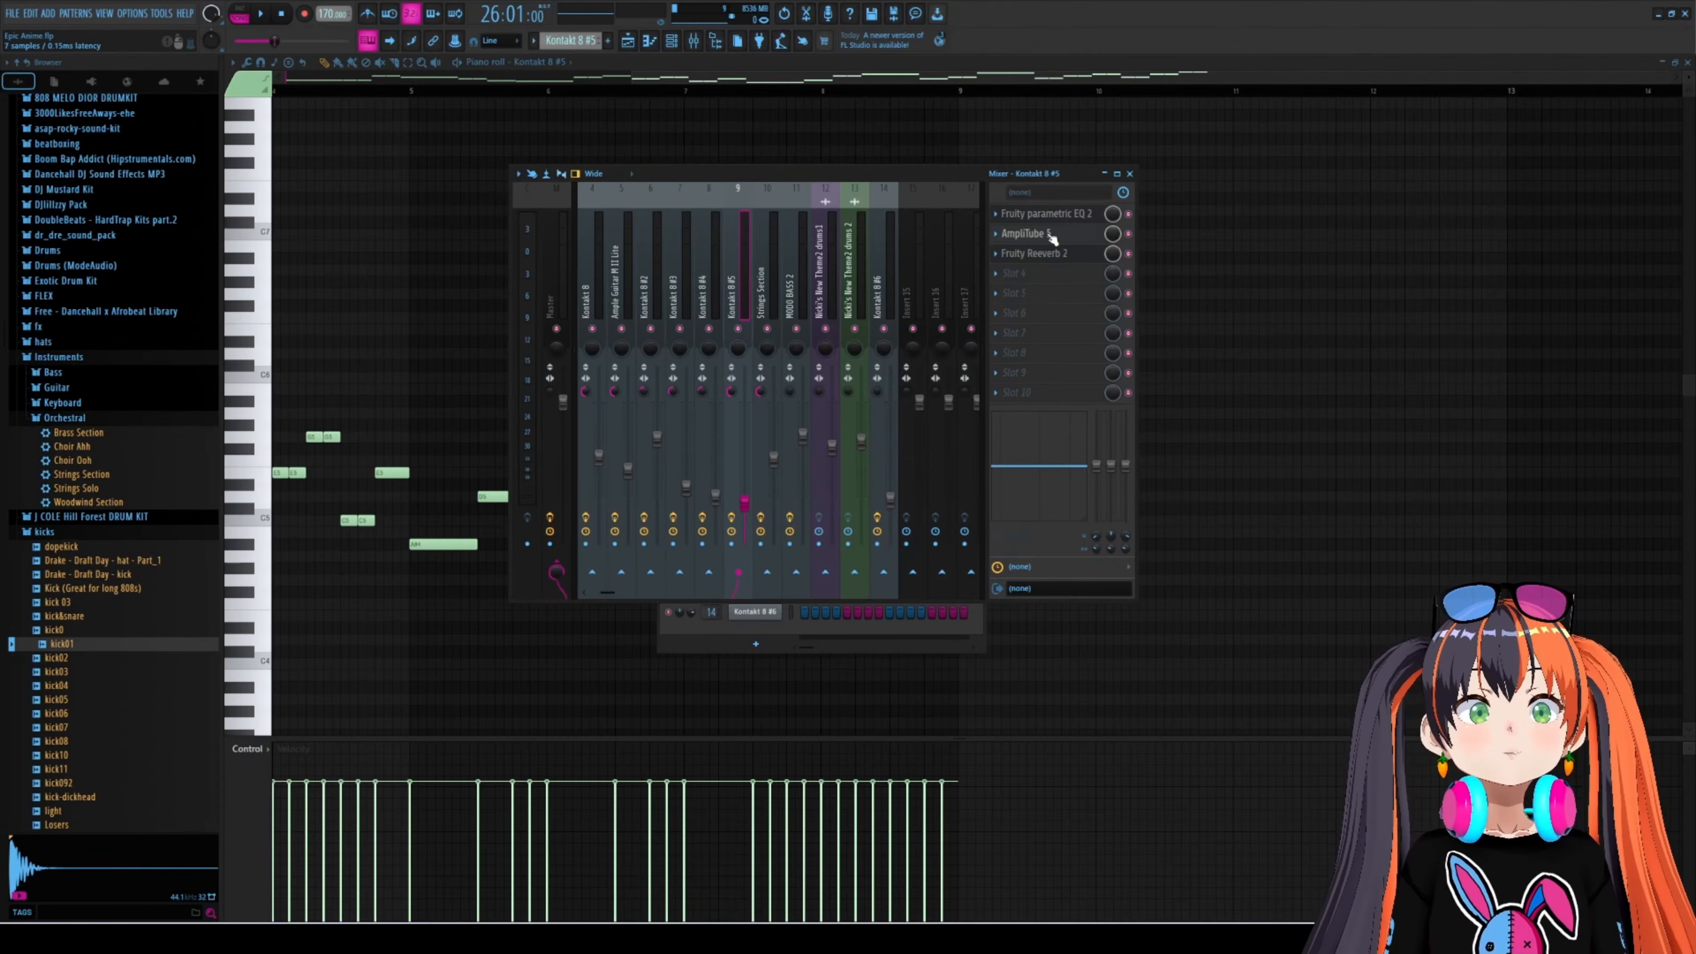
click(1052, 239)
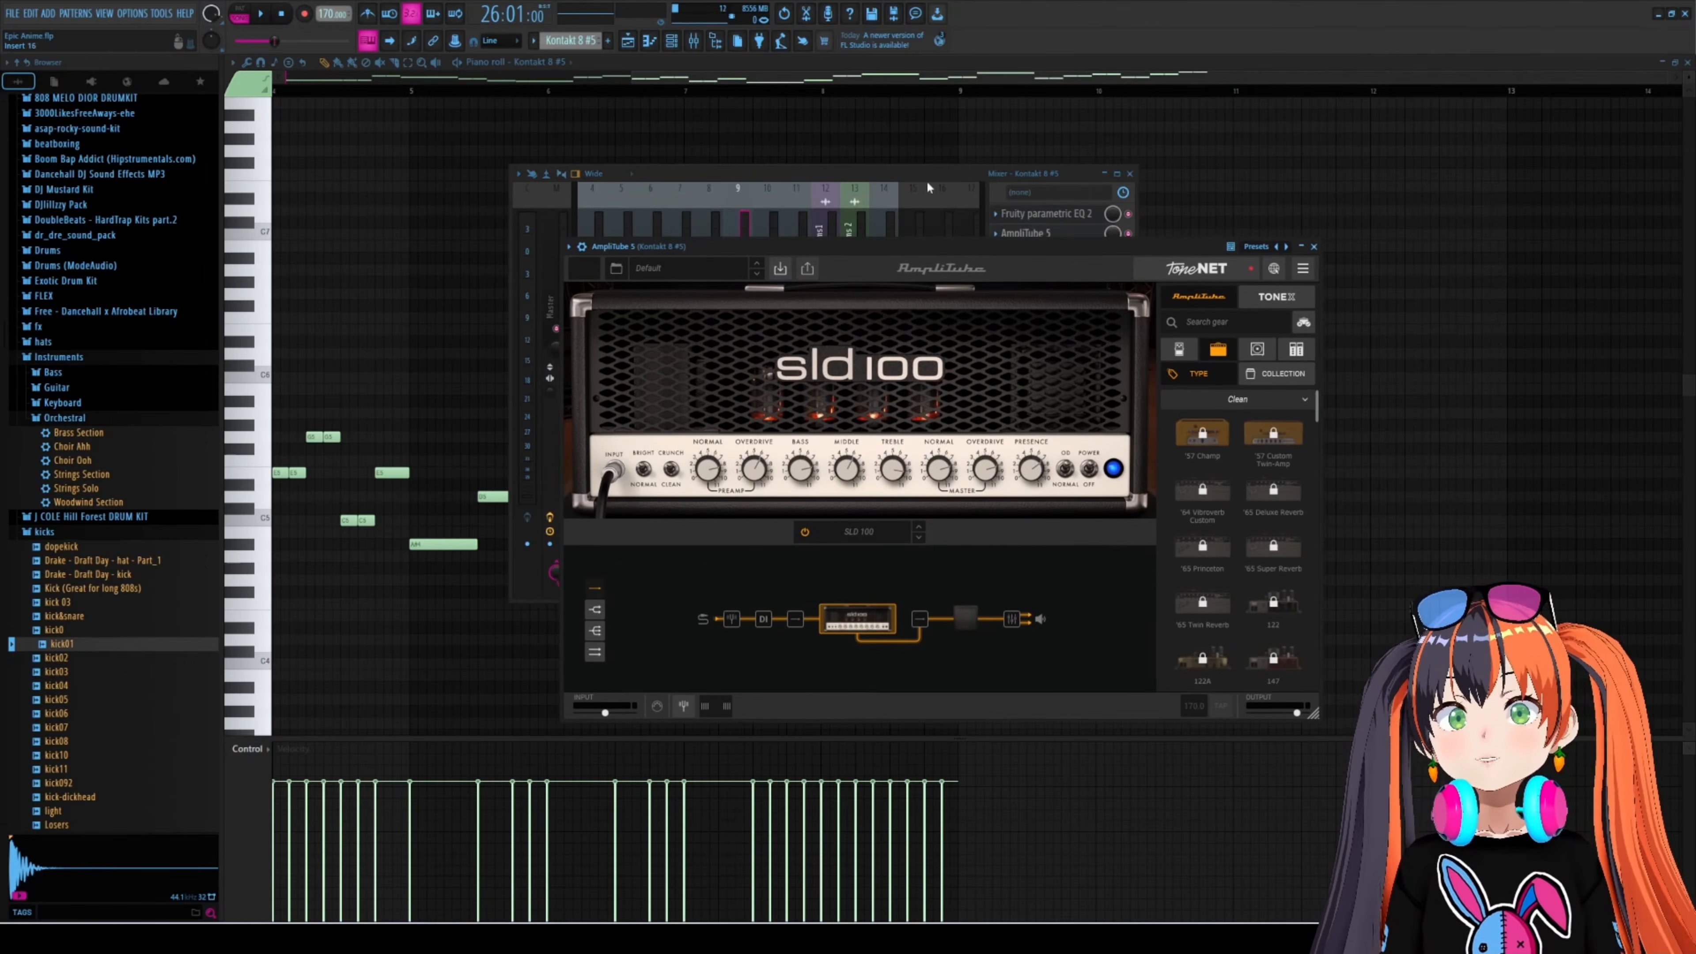
- Turn off AmpliTube 5 on the Kontakt 8 #5 mixer track and play the lead pattern without it
click(909, 170)
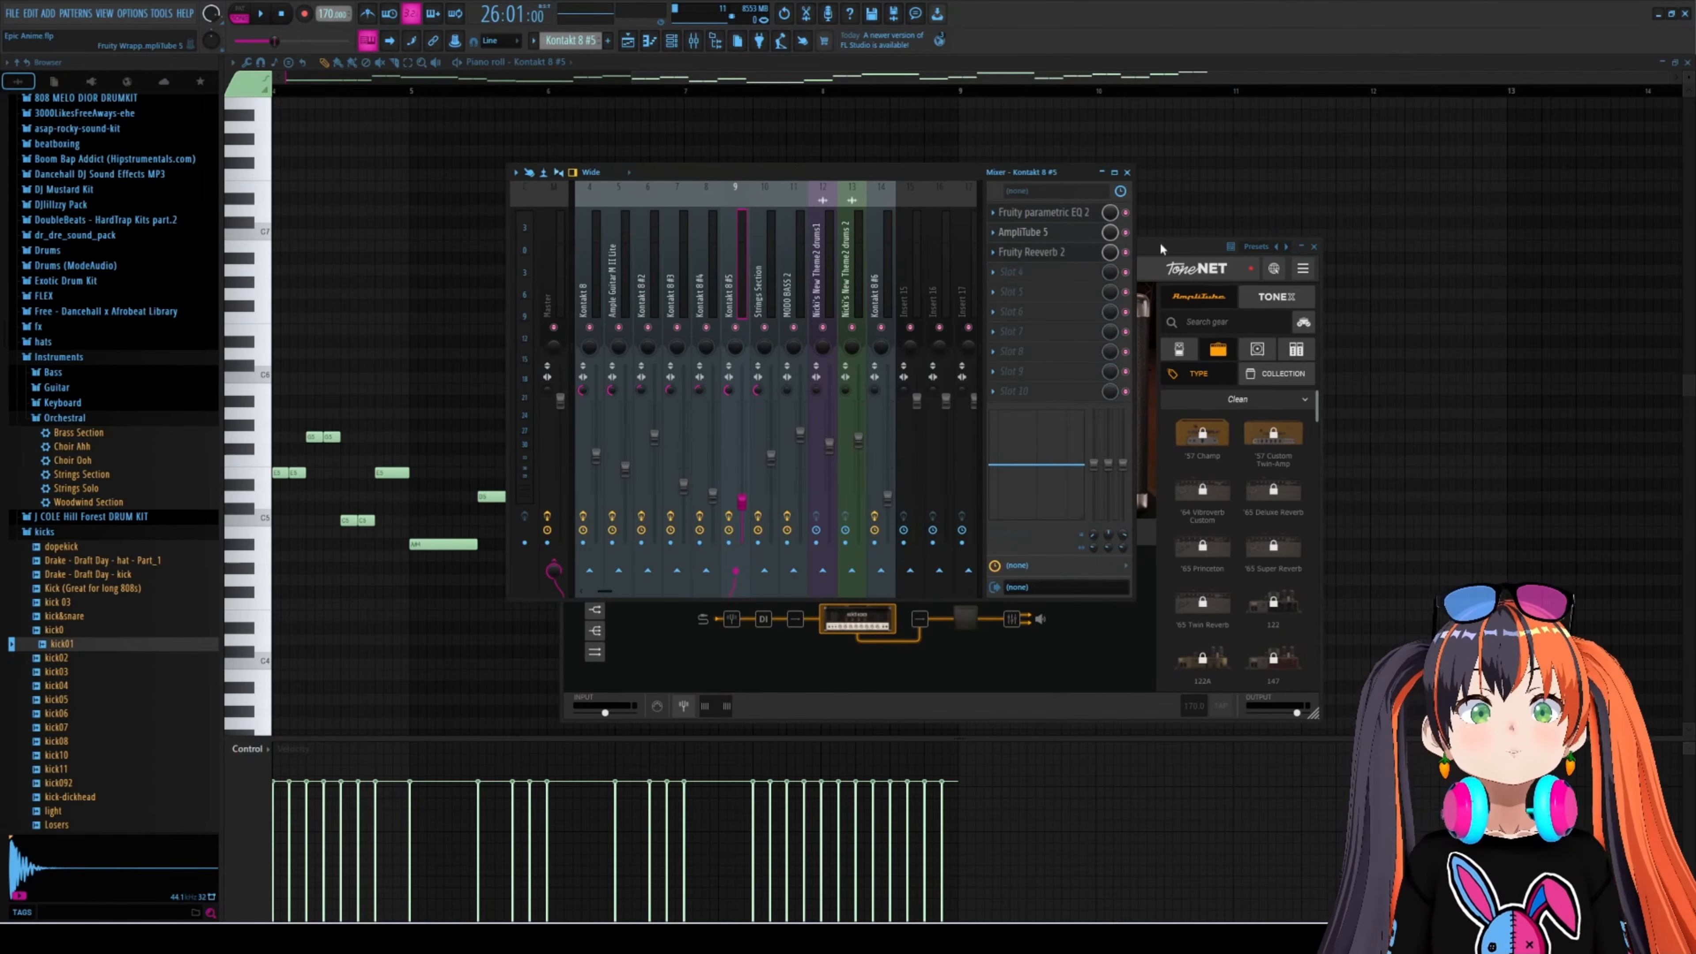
click(1126, 232)
key(space)
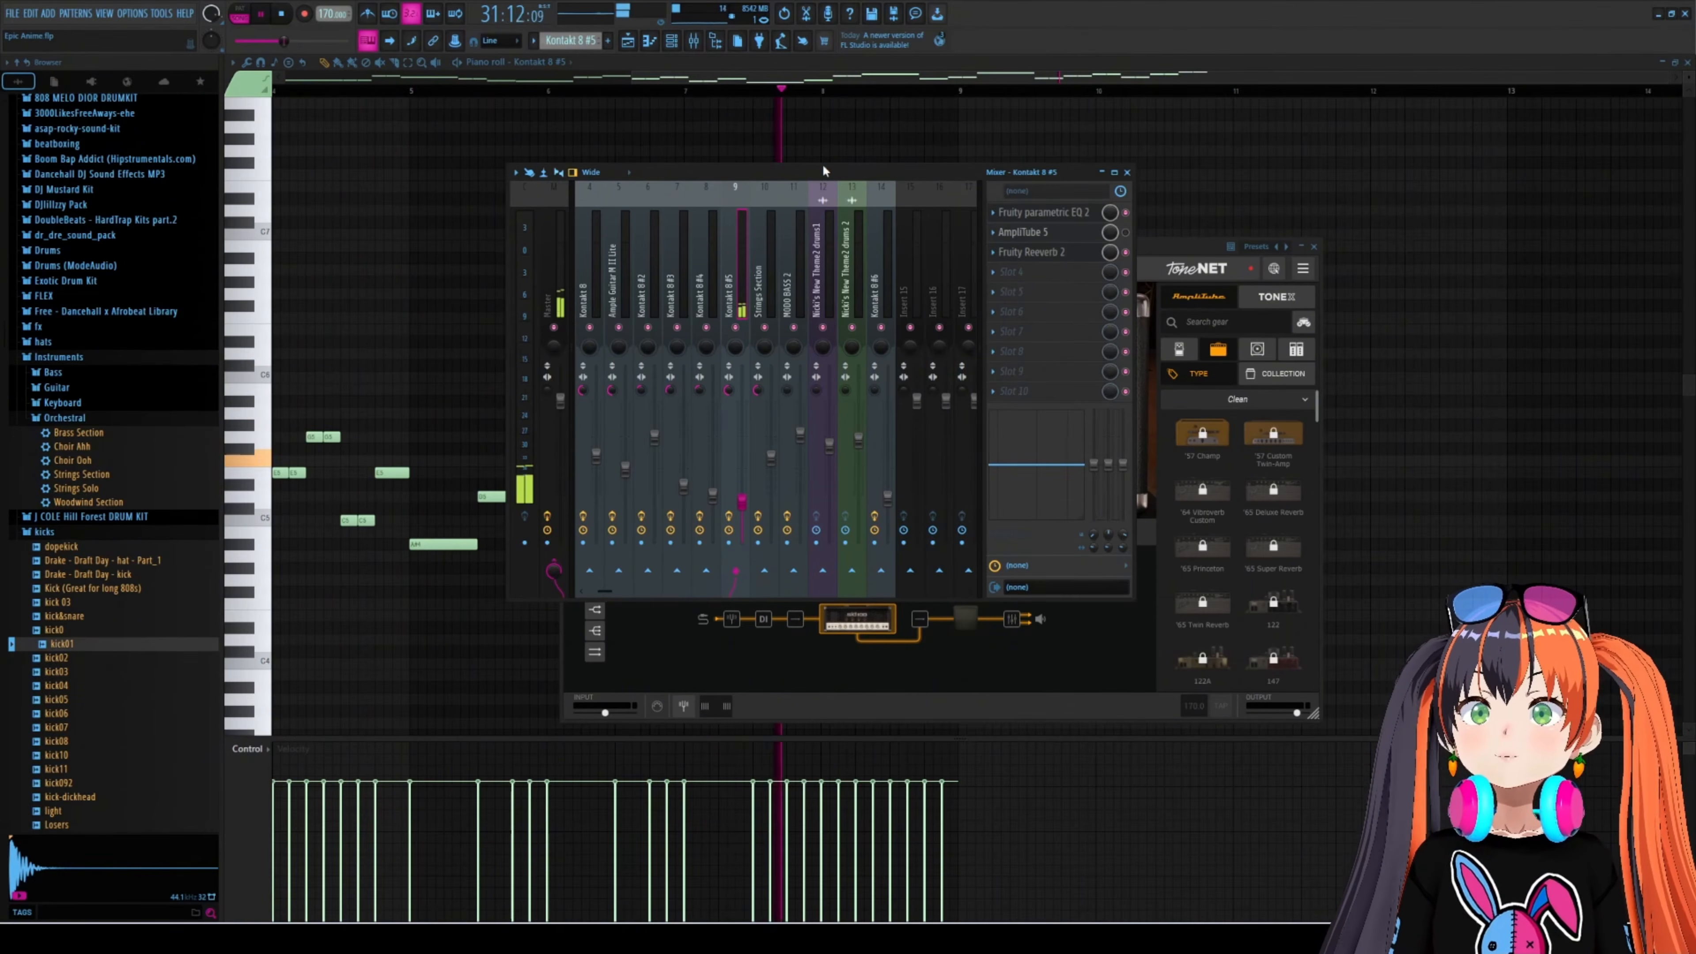
key(space)
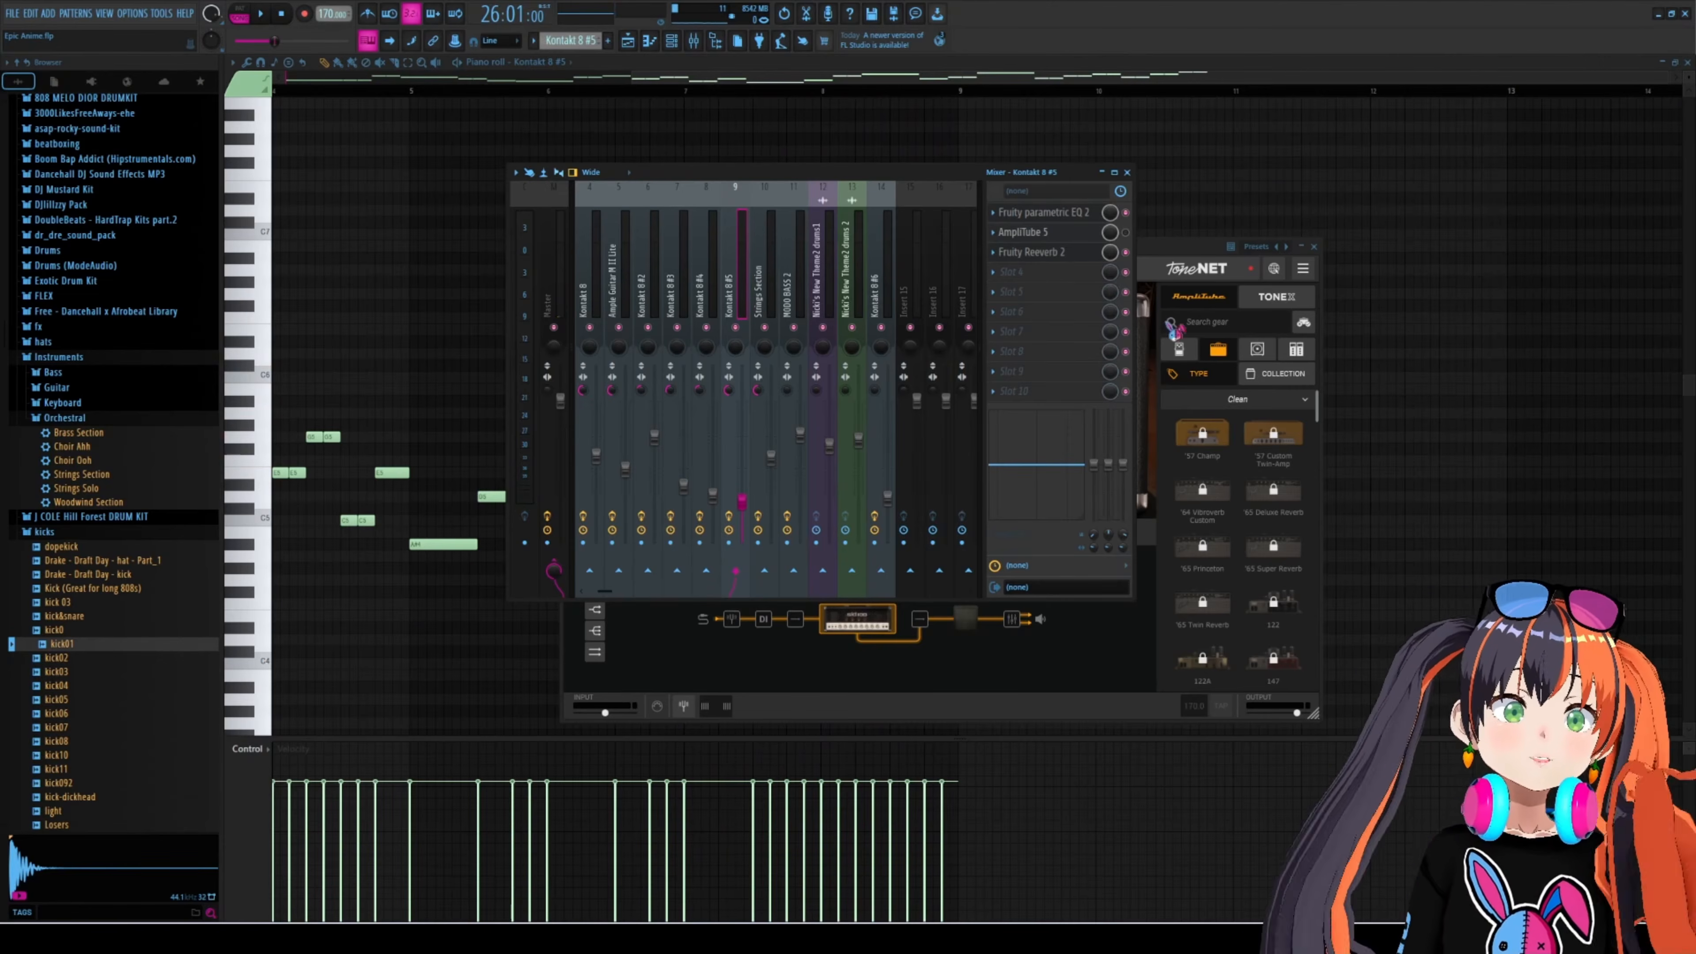
- Look over the AmpliTube 5 SLD 100 amp and the Kontakt 8 #5 mixer track's volume
click(1177, 247)
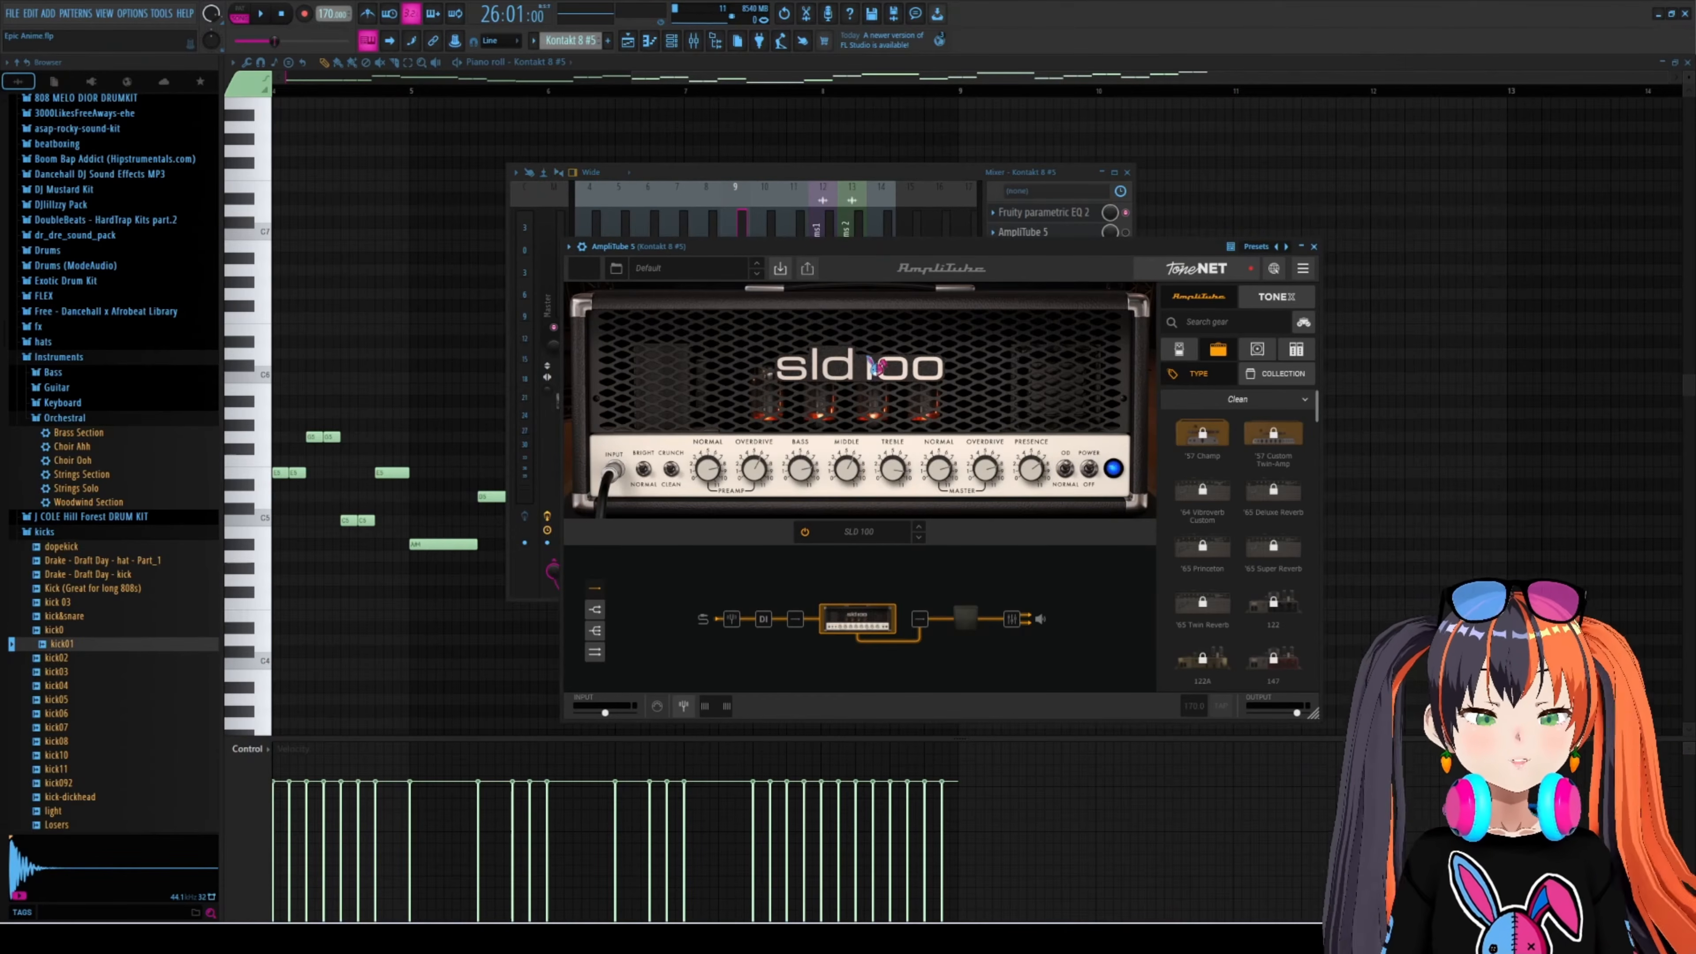
drag(800, 170, 805, 171)
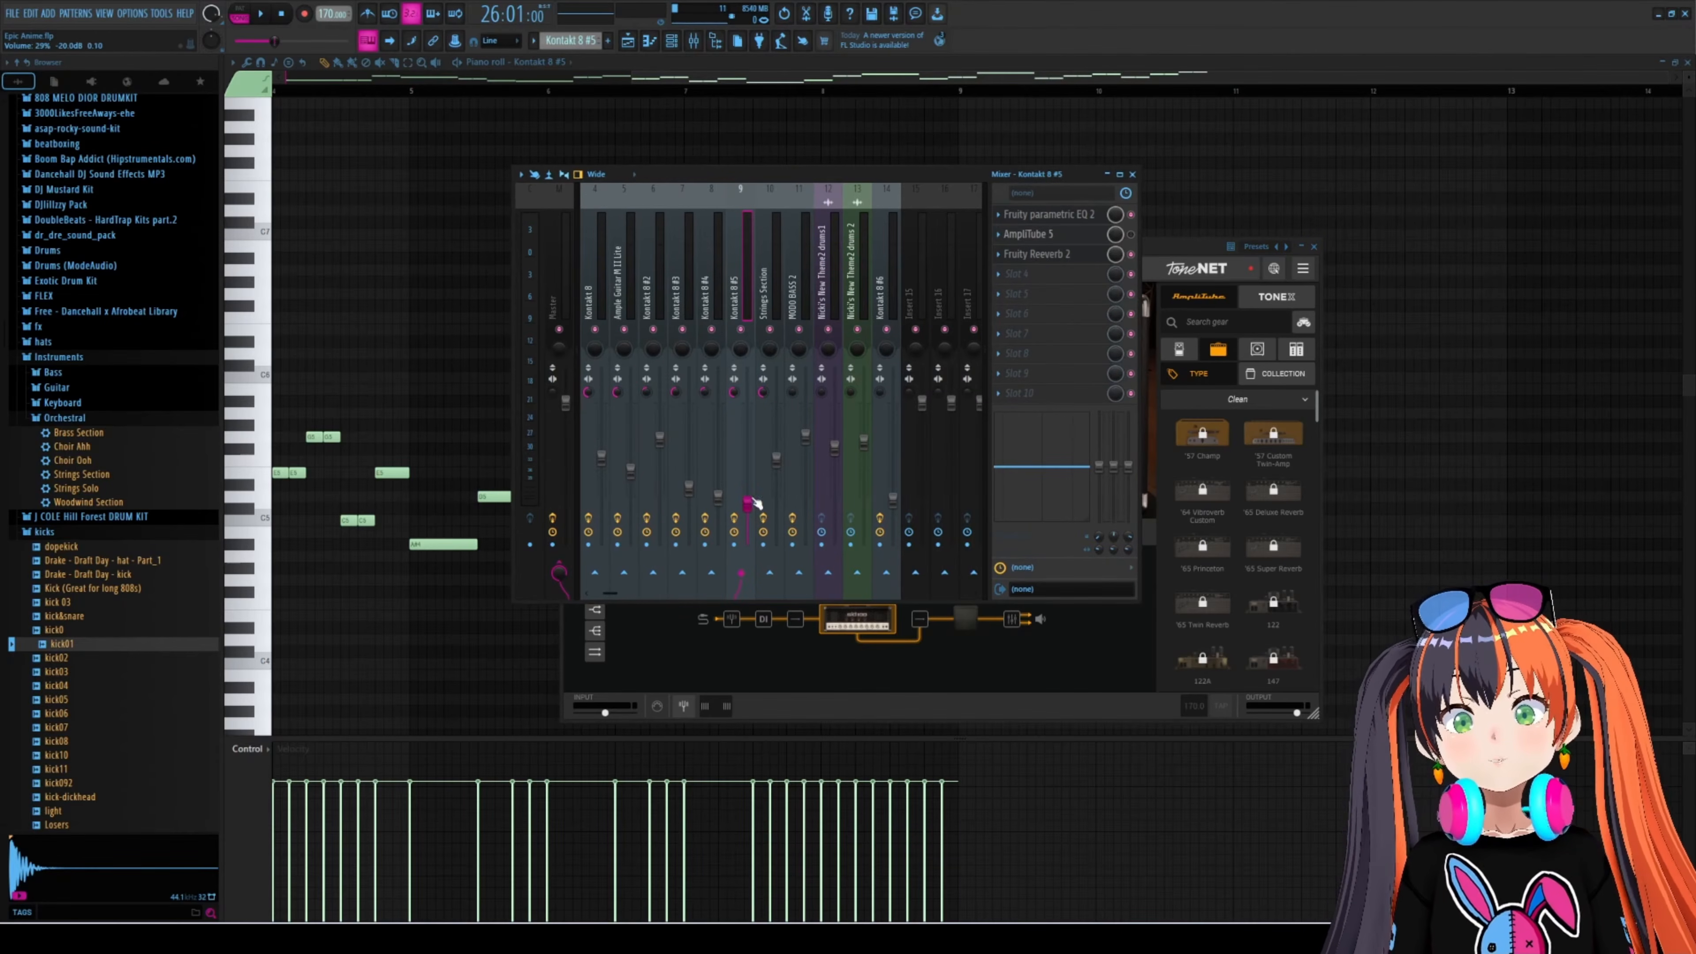
click(1166, 244)
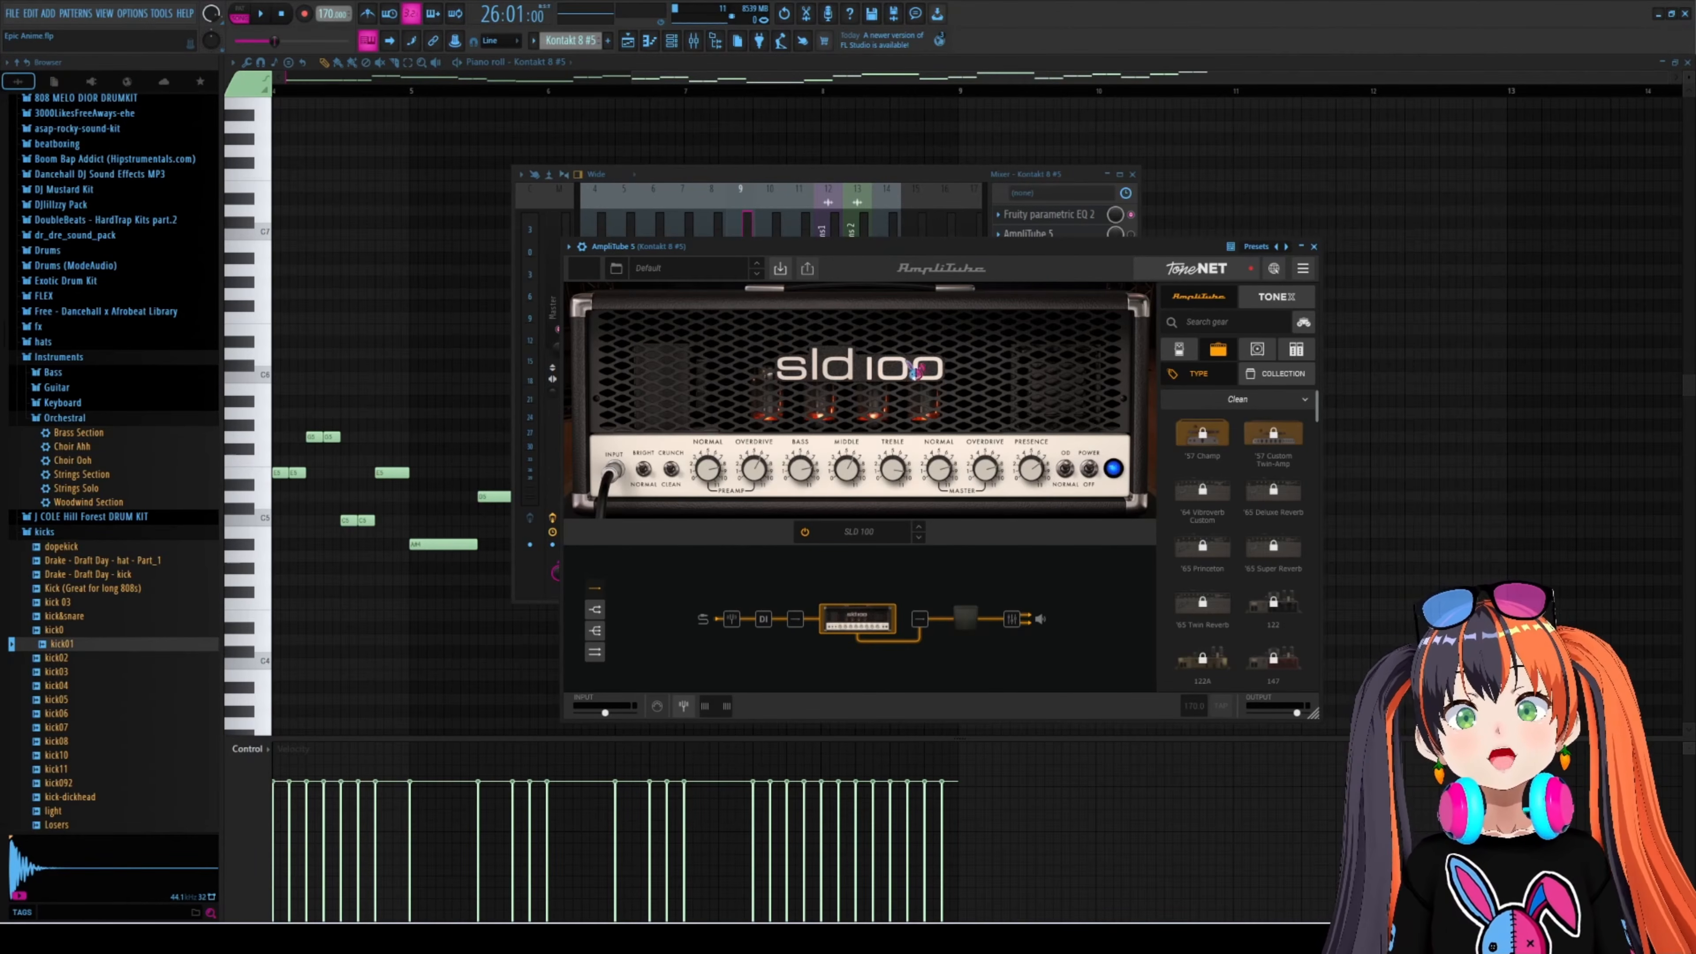
- Bring the mixer back to the front and replay the Kontakt 8 #5 pattern with AmpliTube 5 off
click(828, 172)
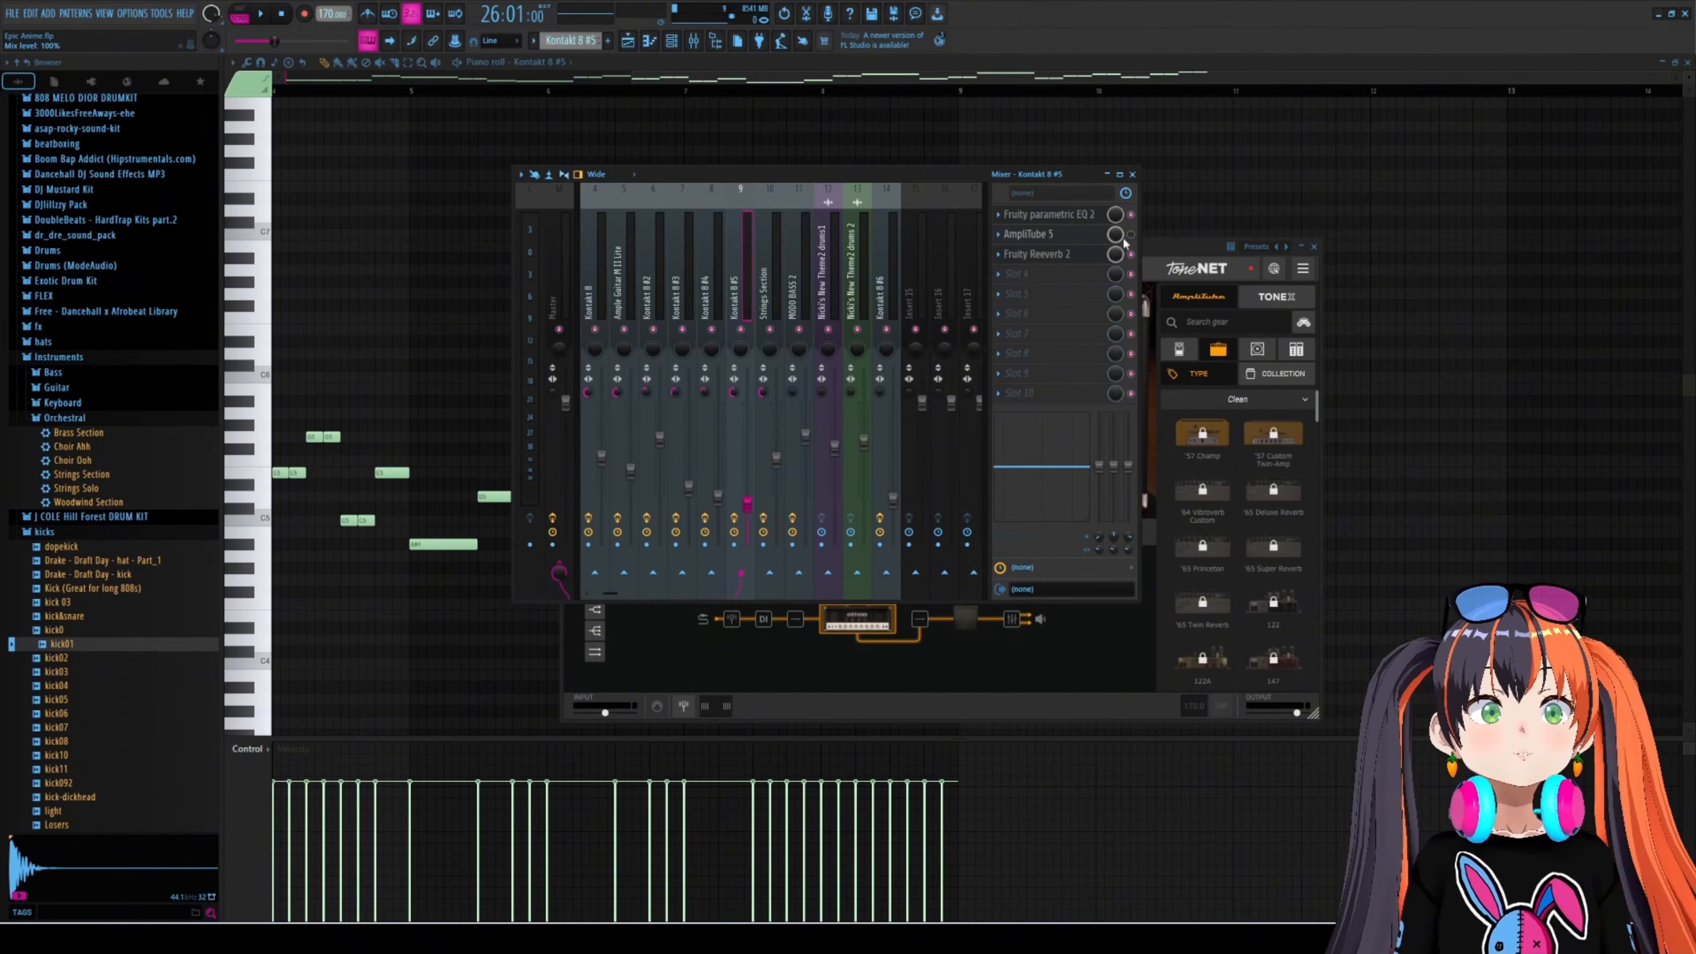
key(space)
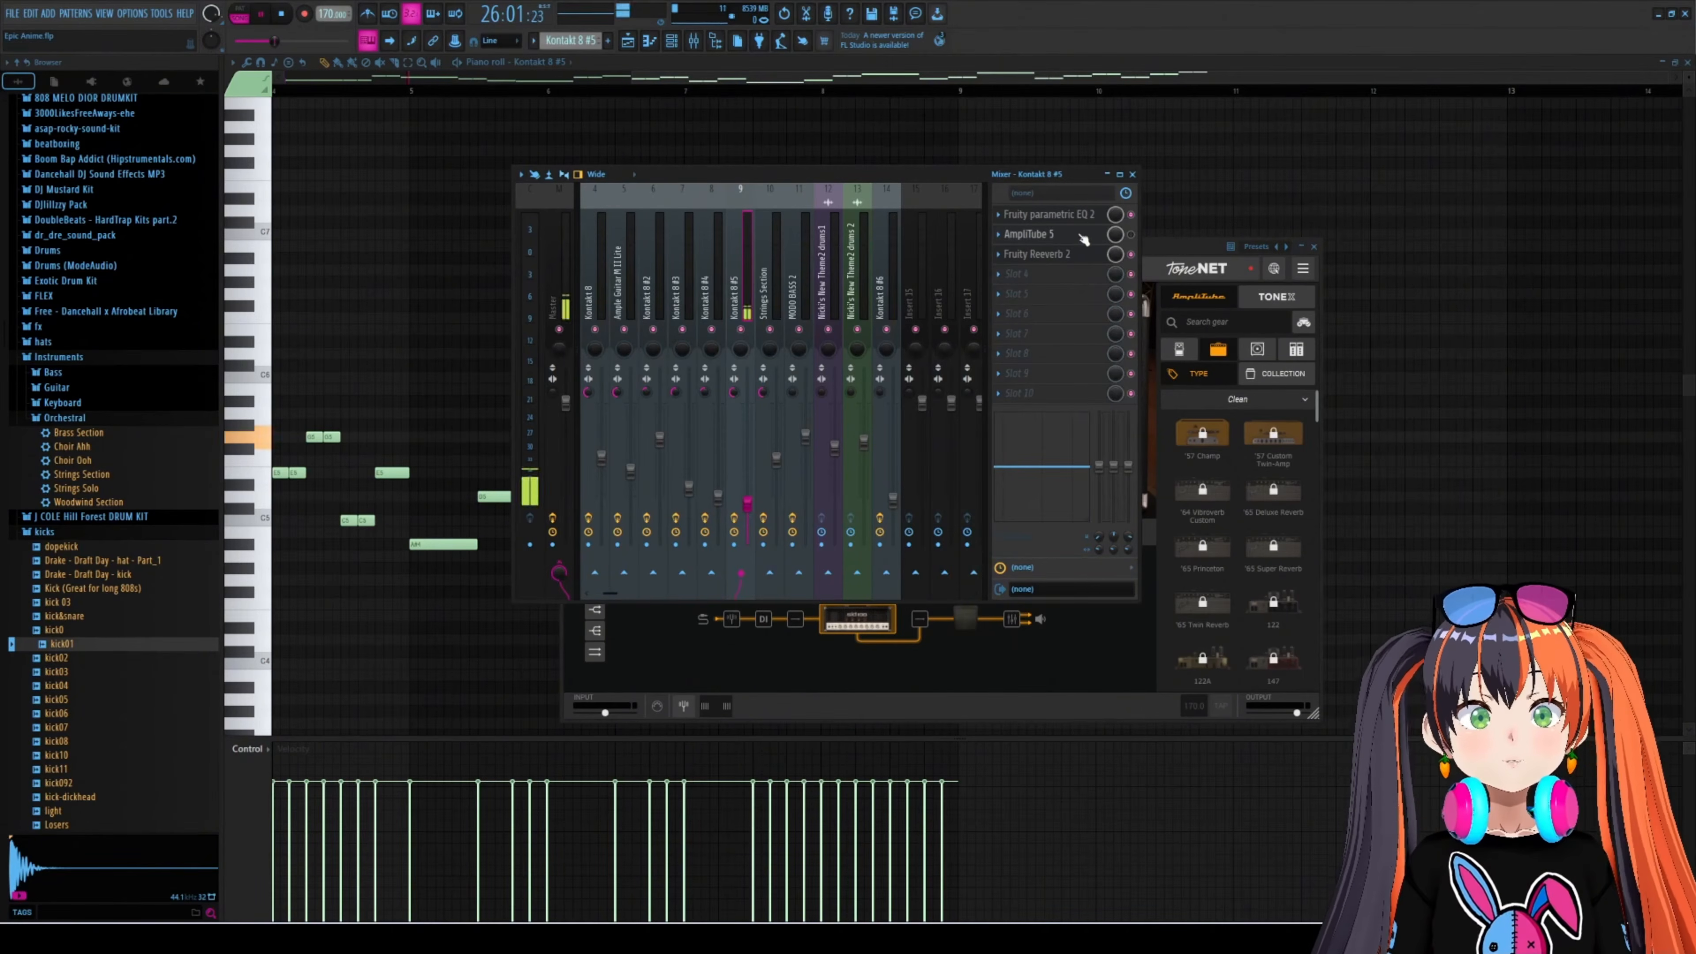
key(space)
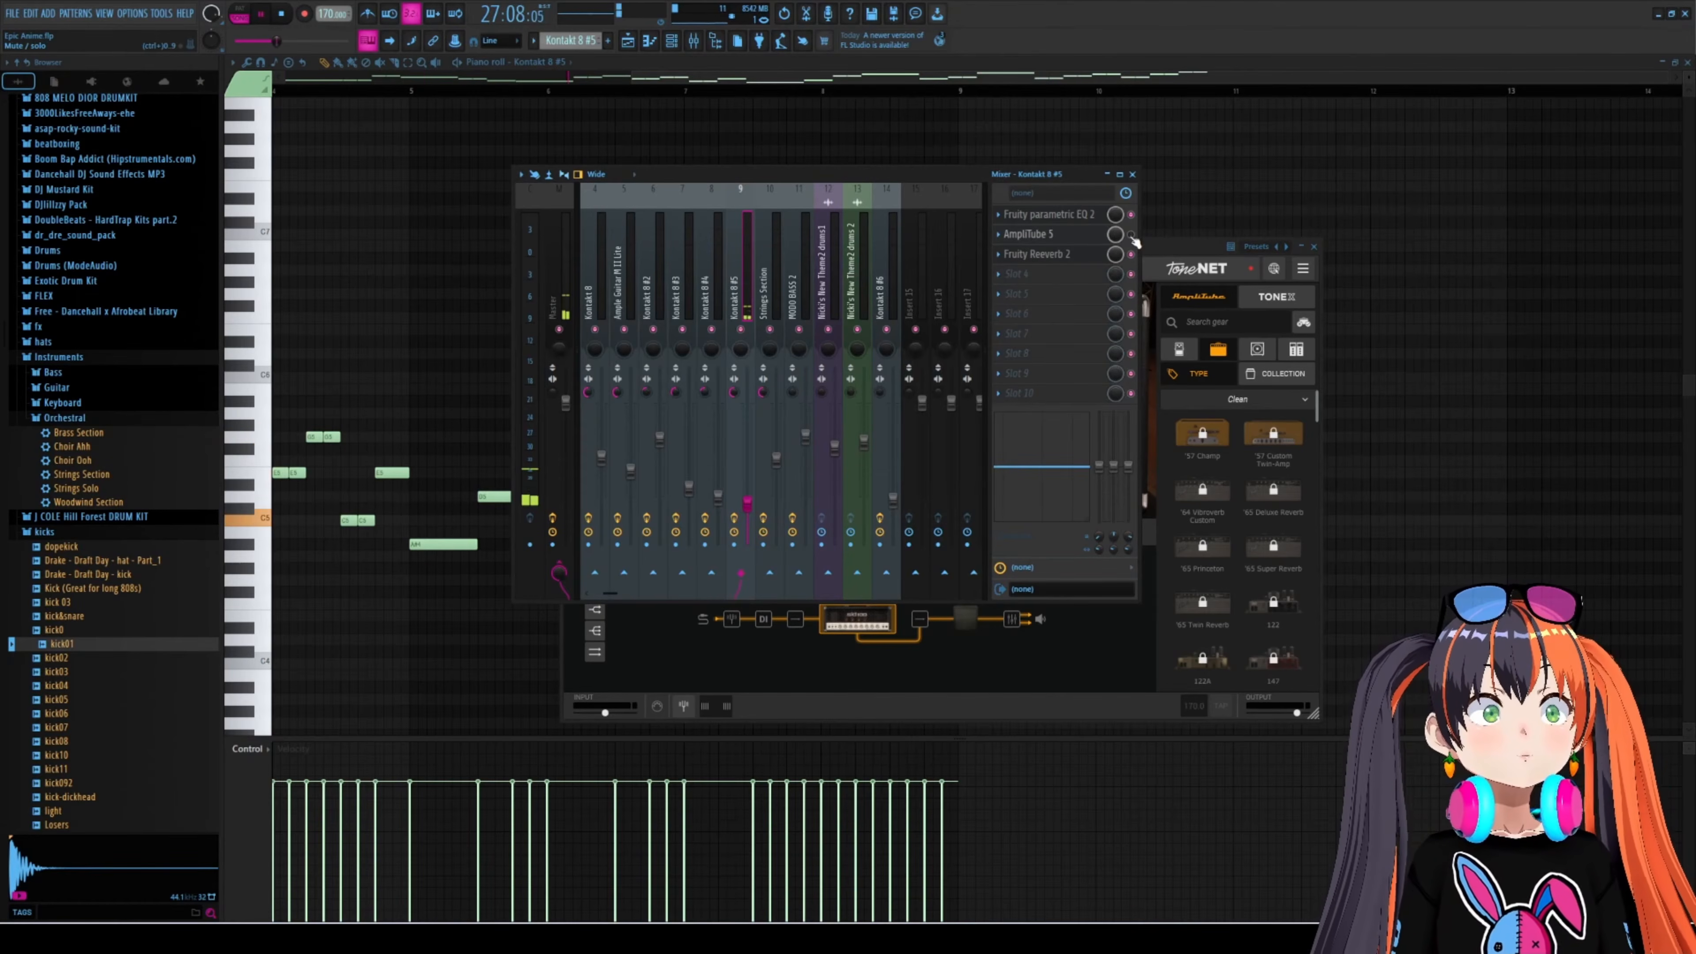
- Replay the Kontakt 8 #5 pattern with AmpliTube 5 on, and bring its SLD 100 amp window to the front
key(space)
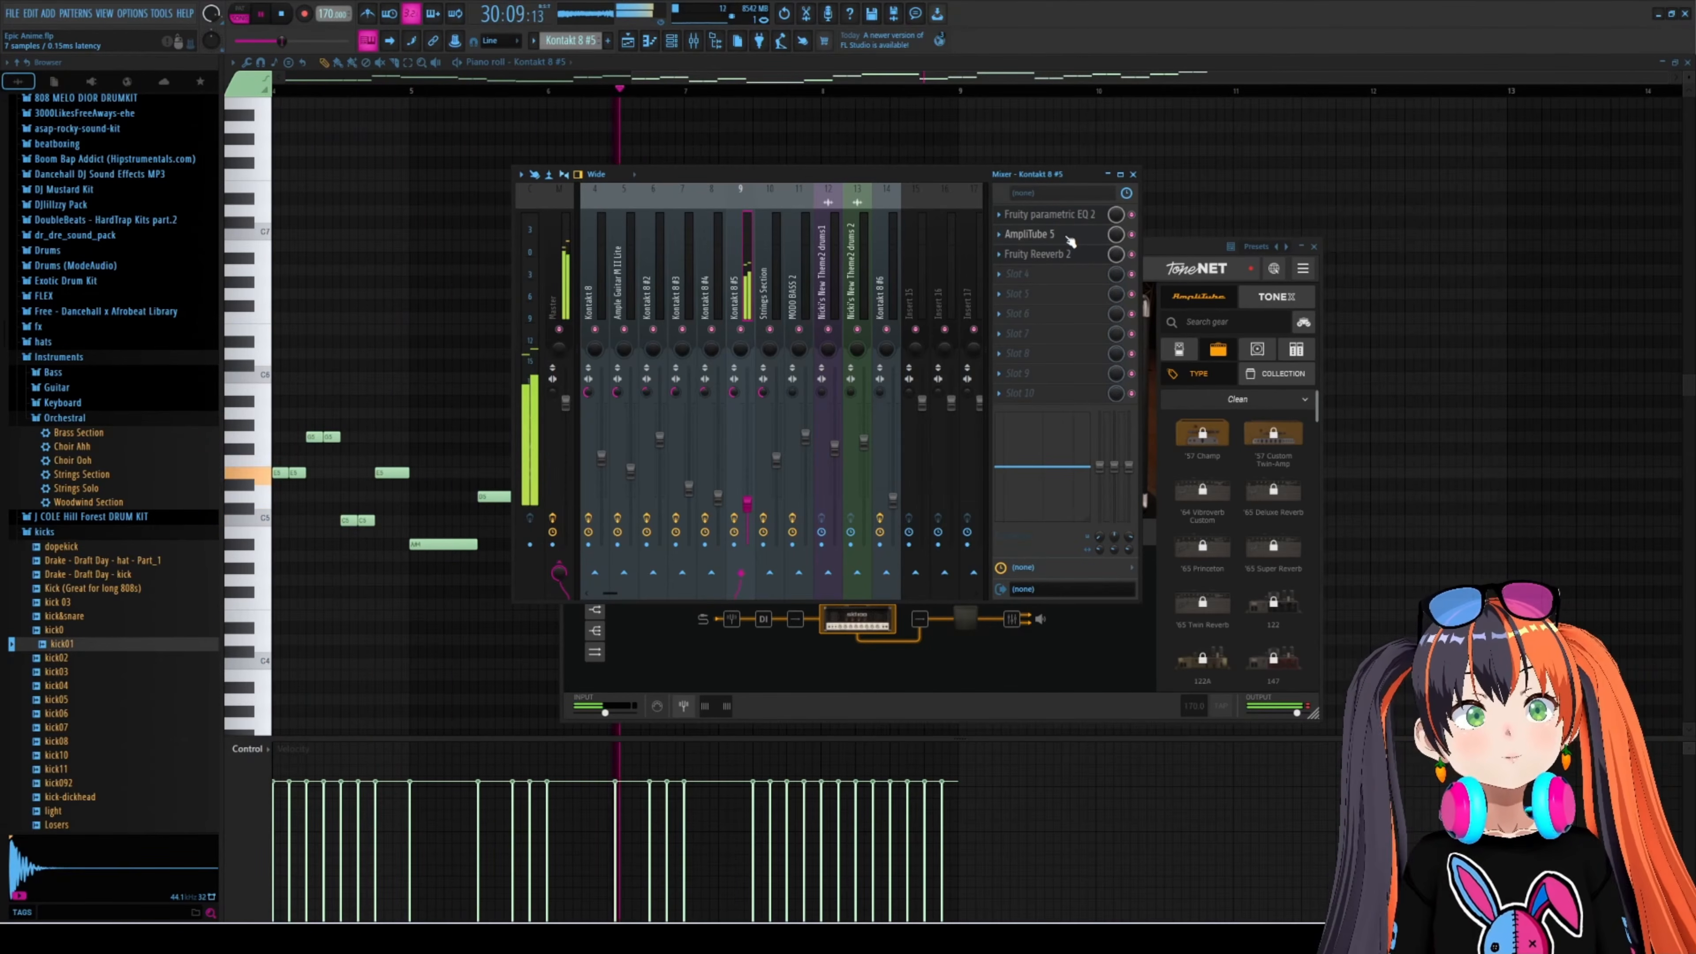
key(space)
click(1167, 247)
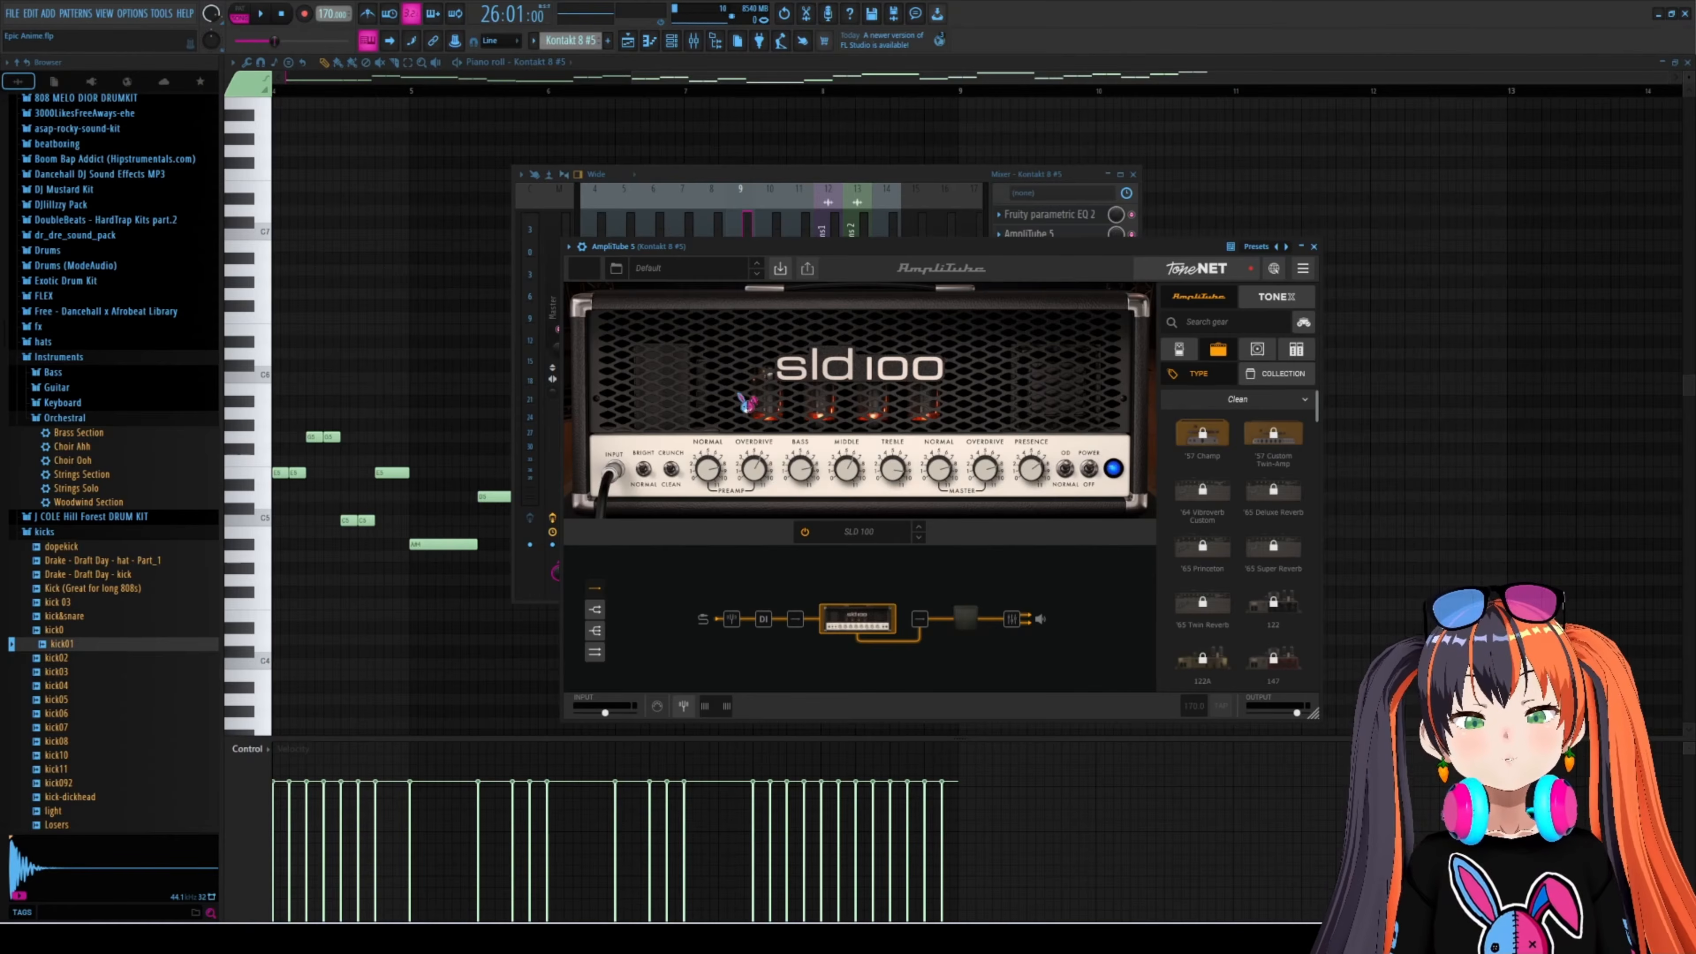
- Open the Kontakt 8 #3 pattern from the playlist in the piano roll and select its mixer track
click(629, 40)
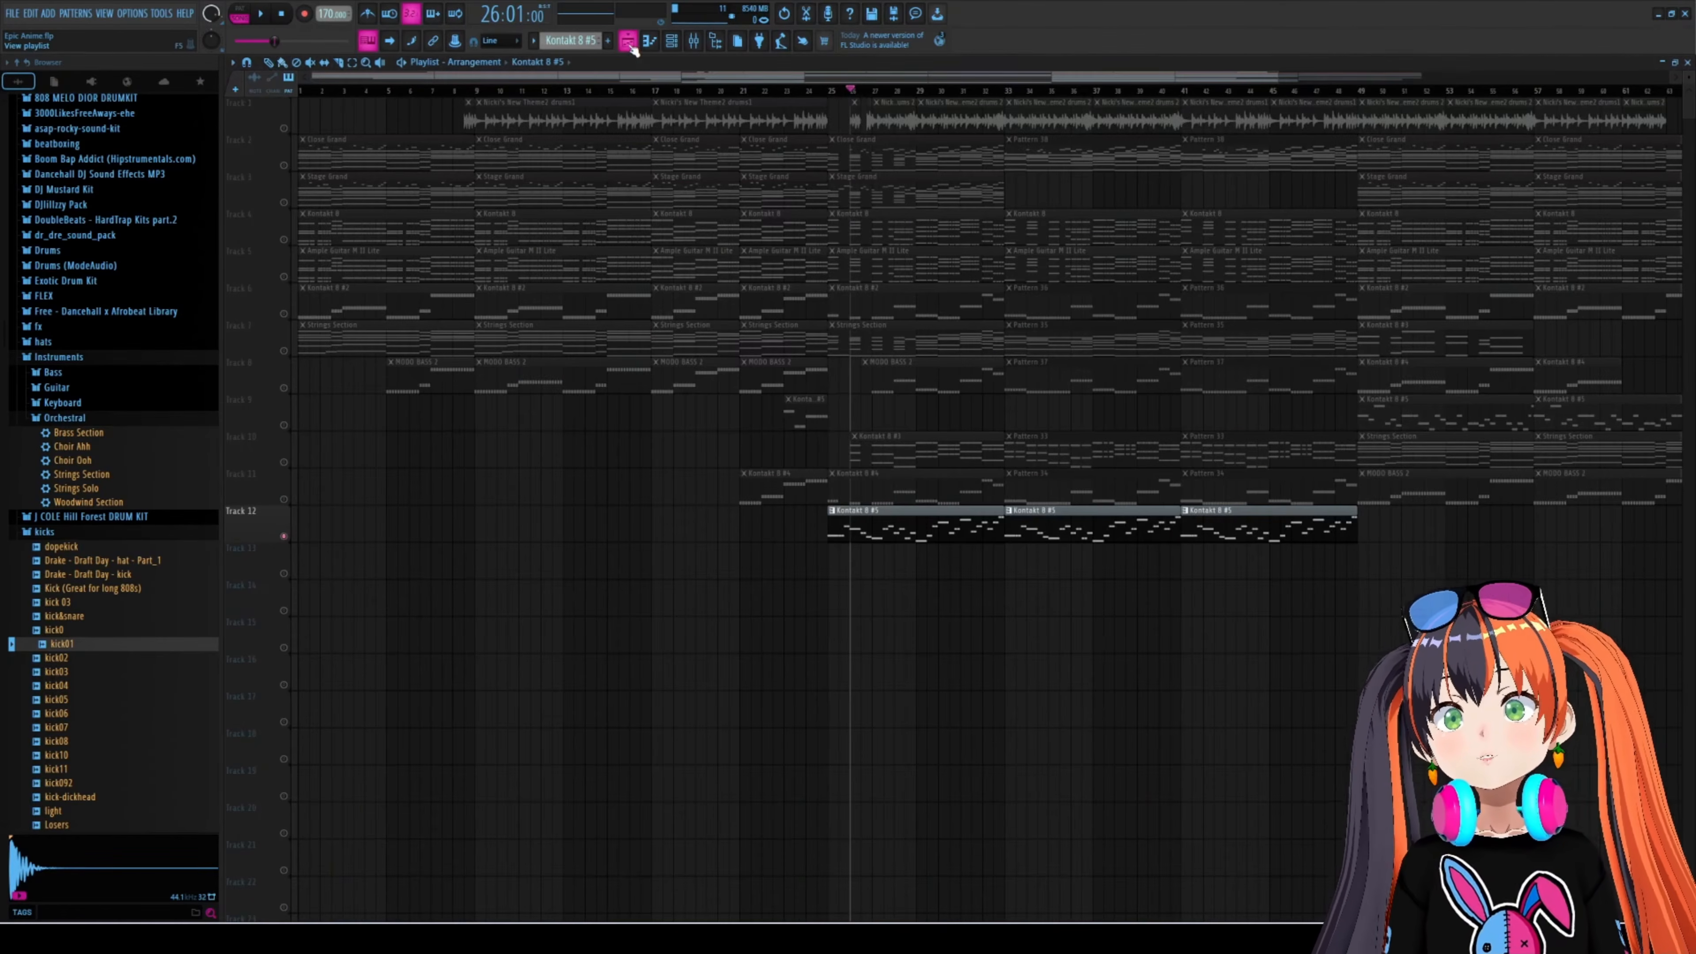
key(F7)
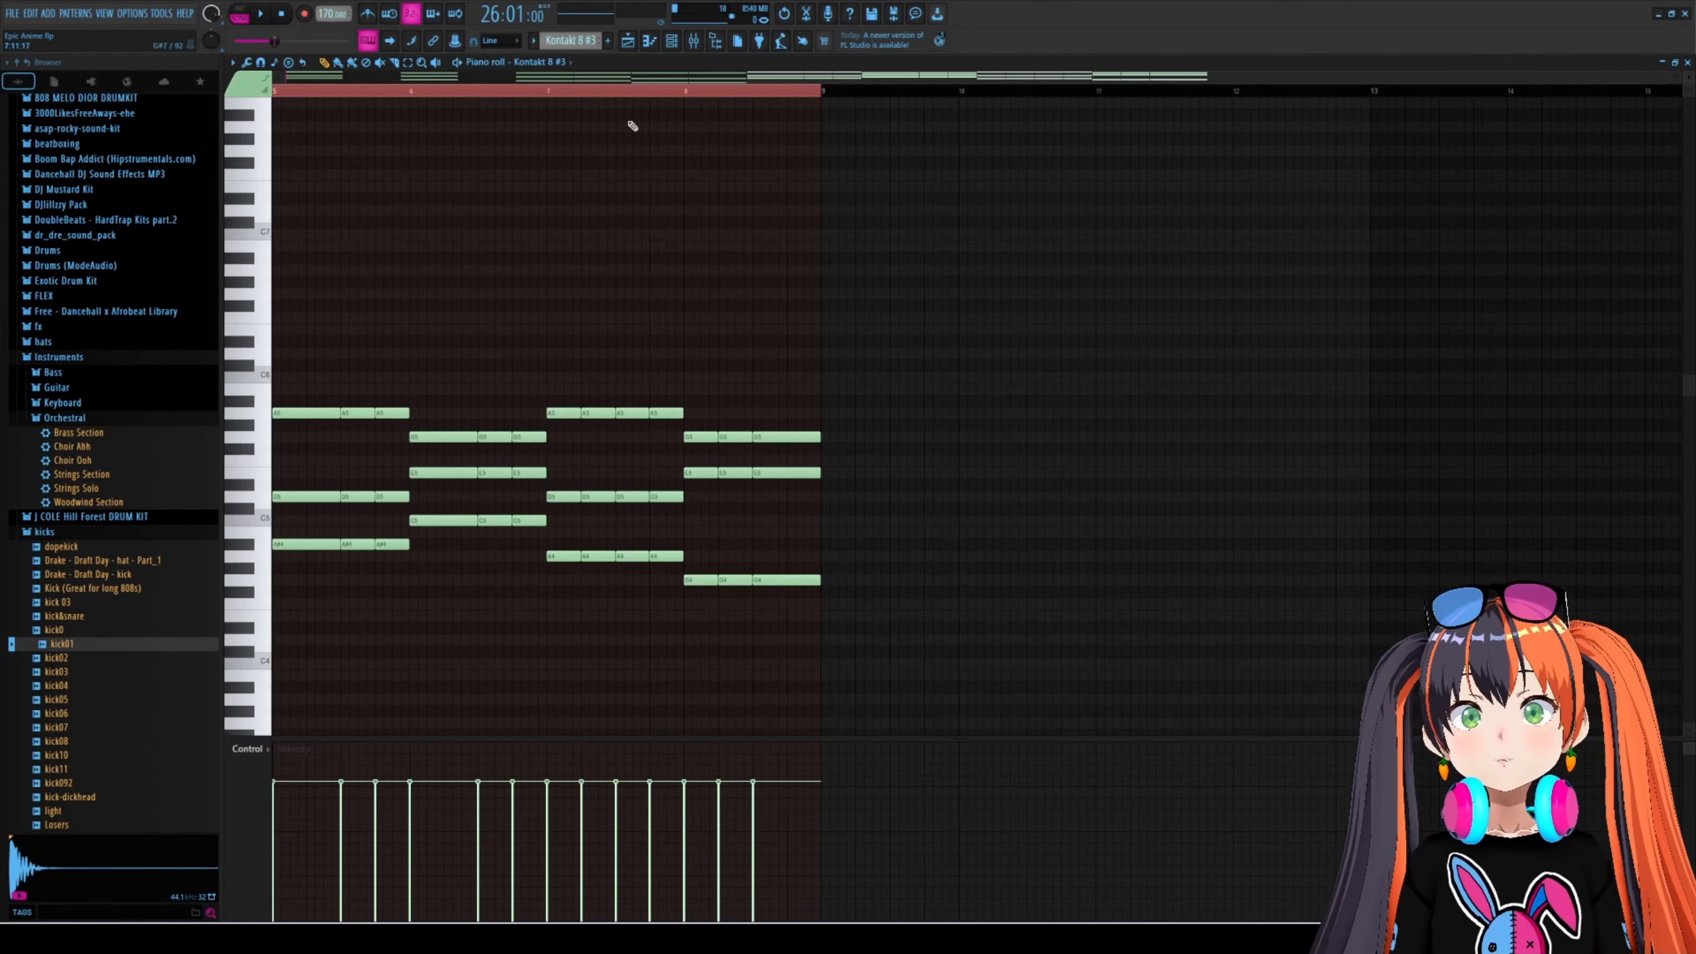
click(694, 41)
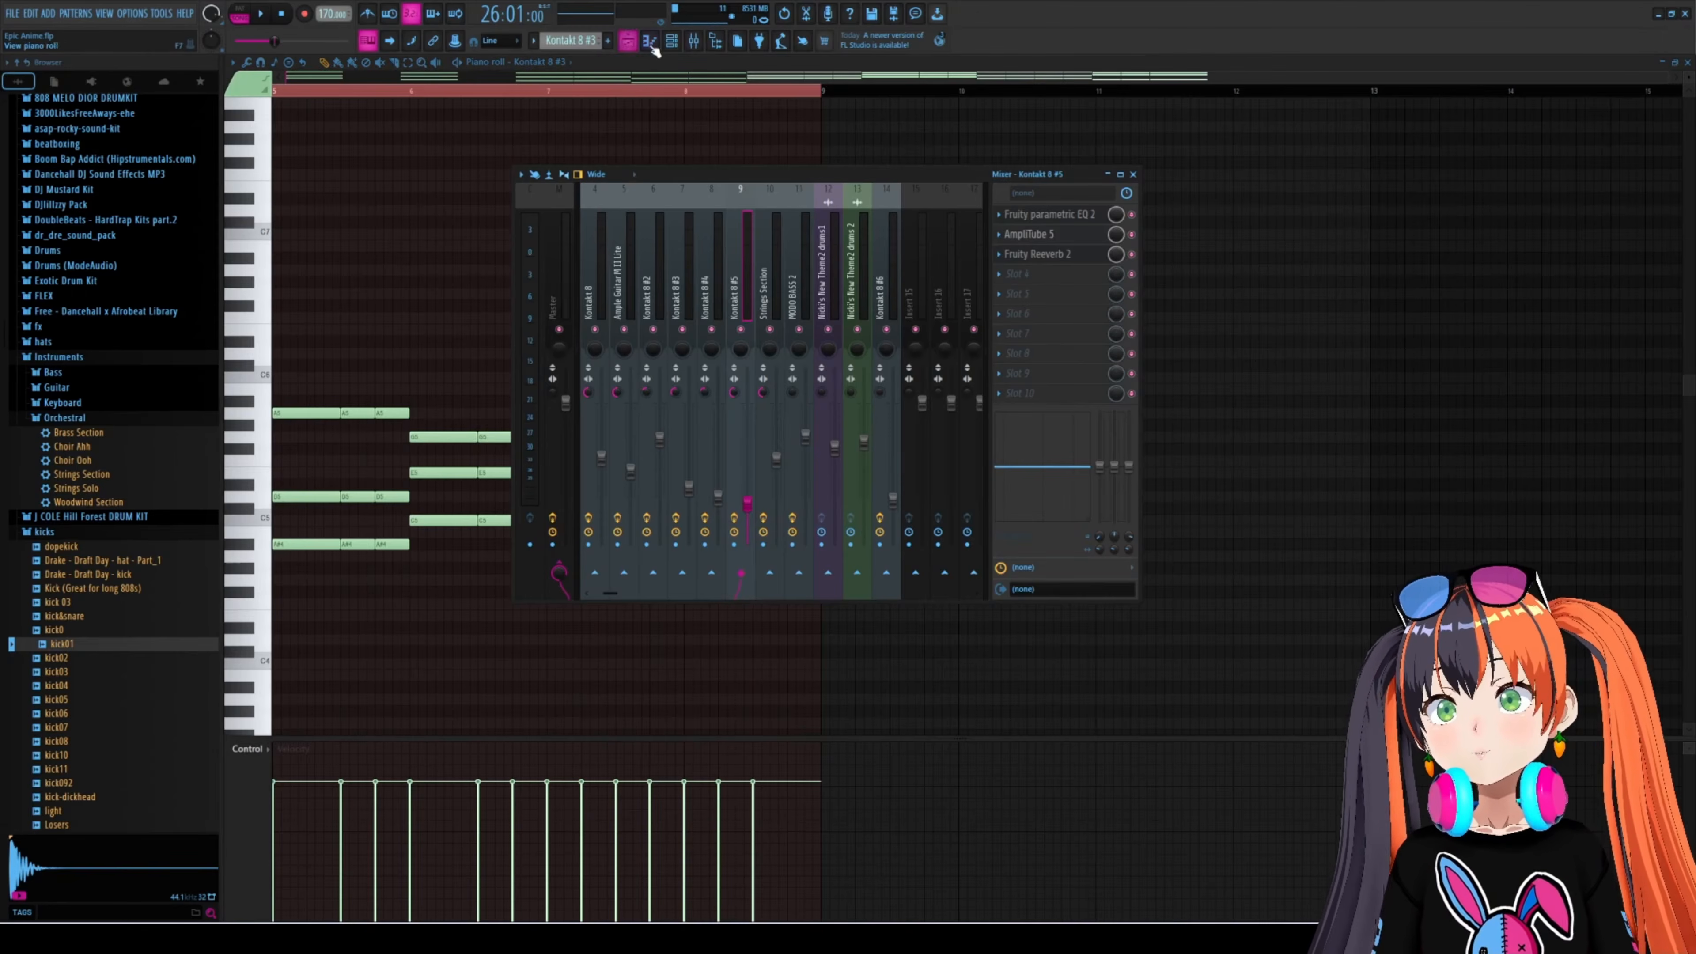
click(682, 194)
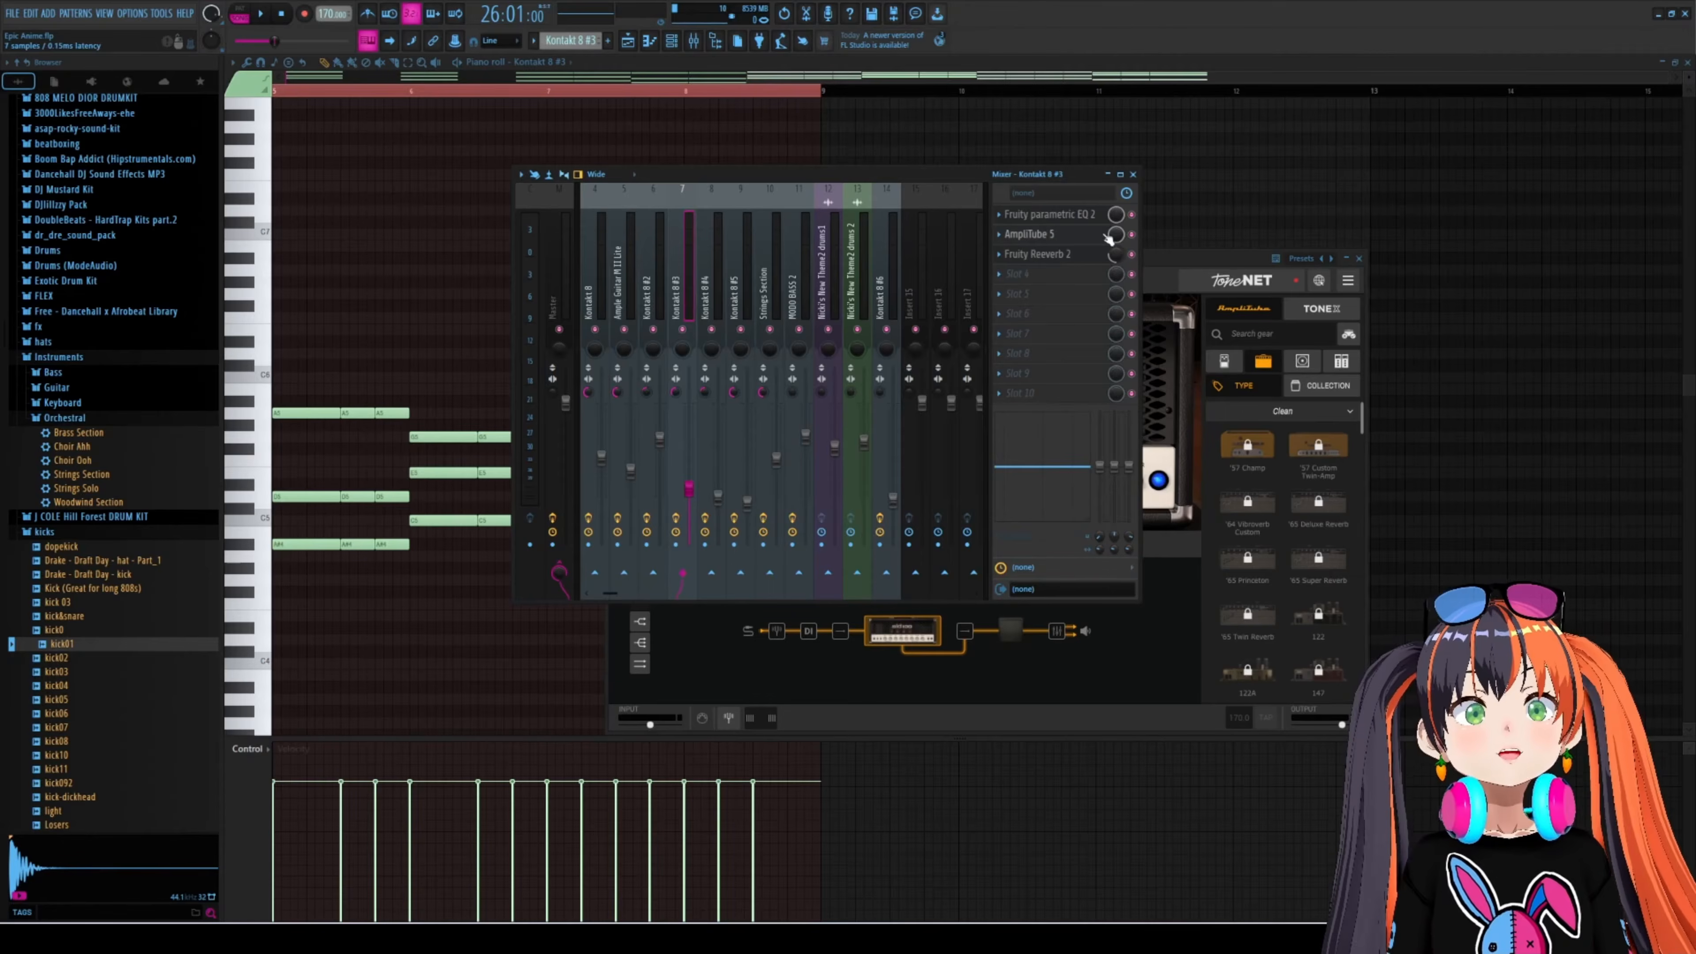
- Turn off AmpliTube 5 on the Kontakt 8 #3 mixer track and play the chord pattern without it
click(1132, 234)
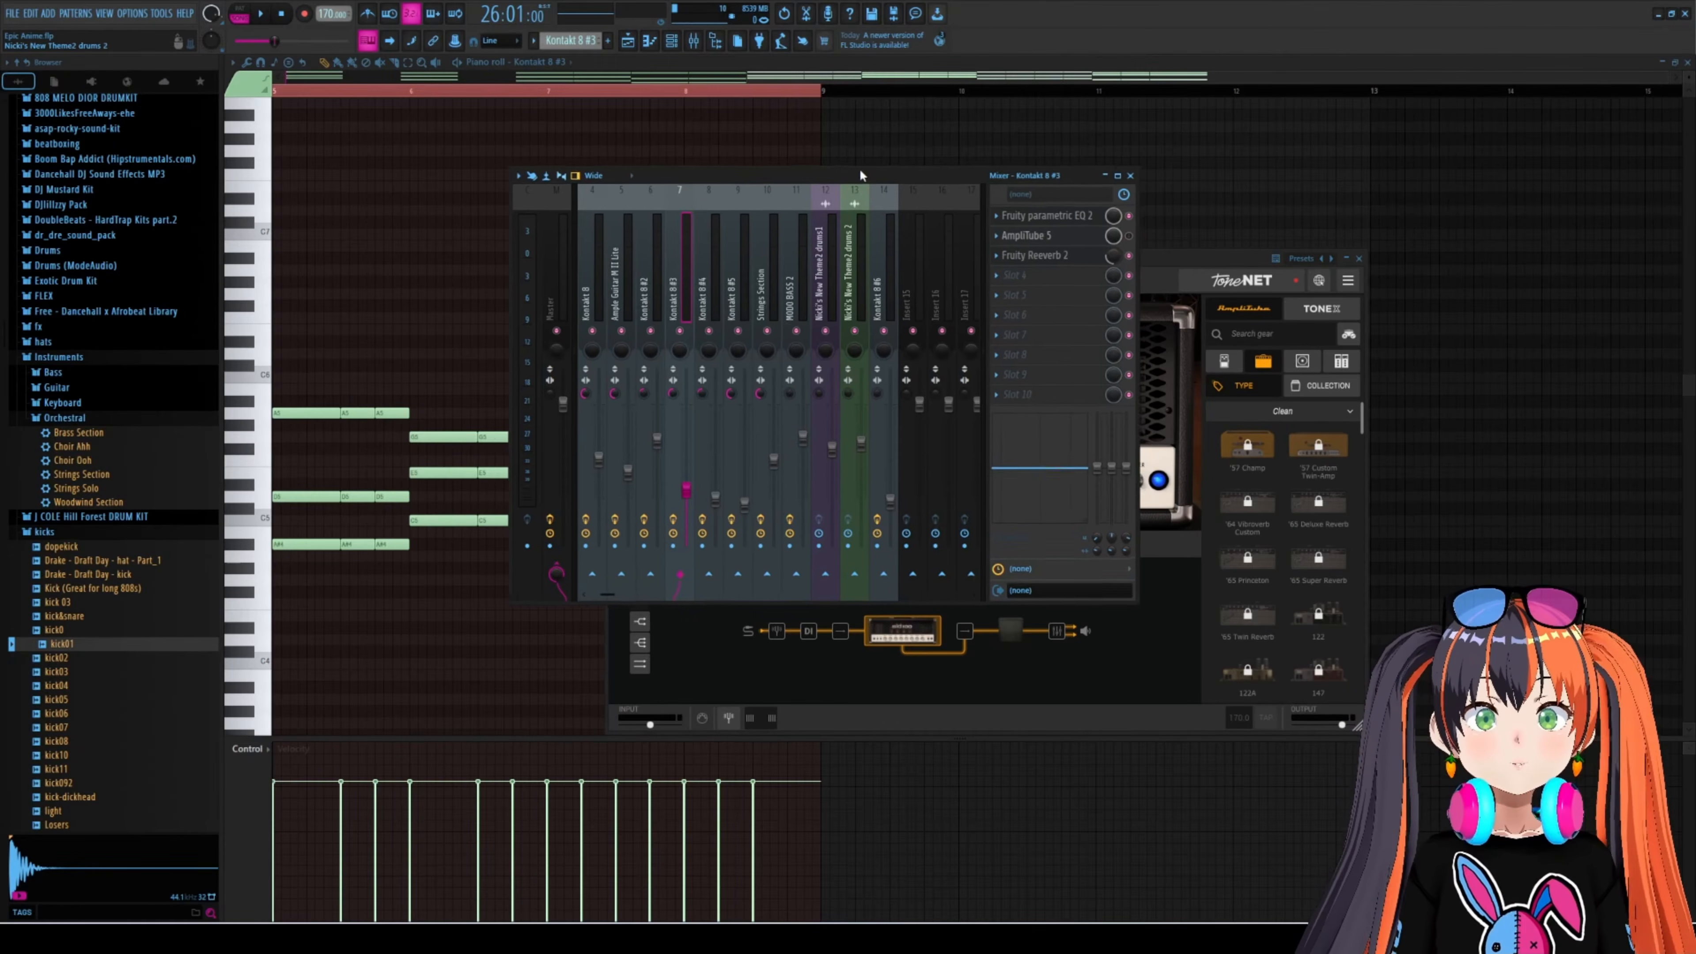
drag(860, 168, 836, 167)
key(space)
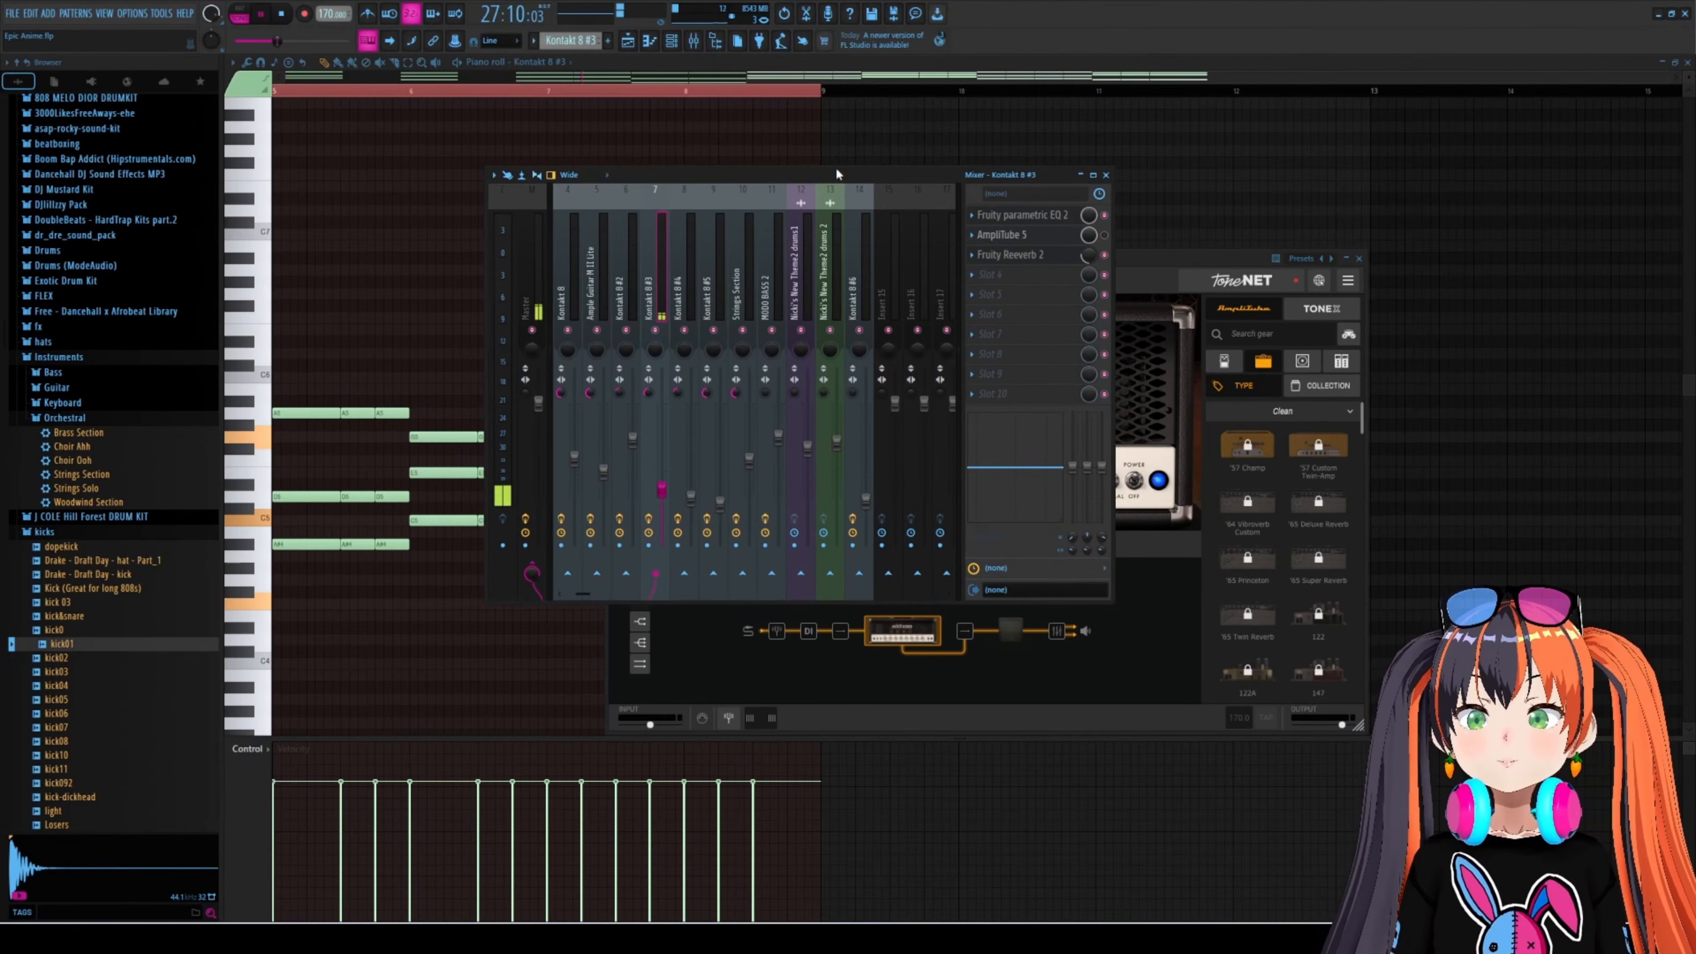
key(space)
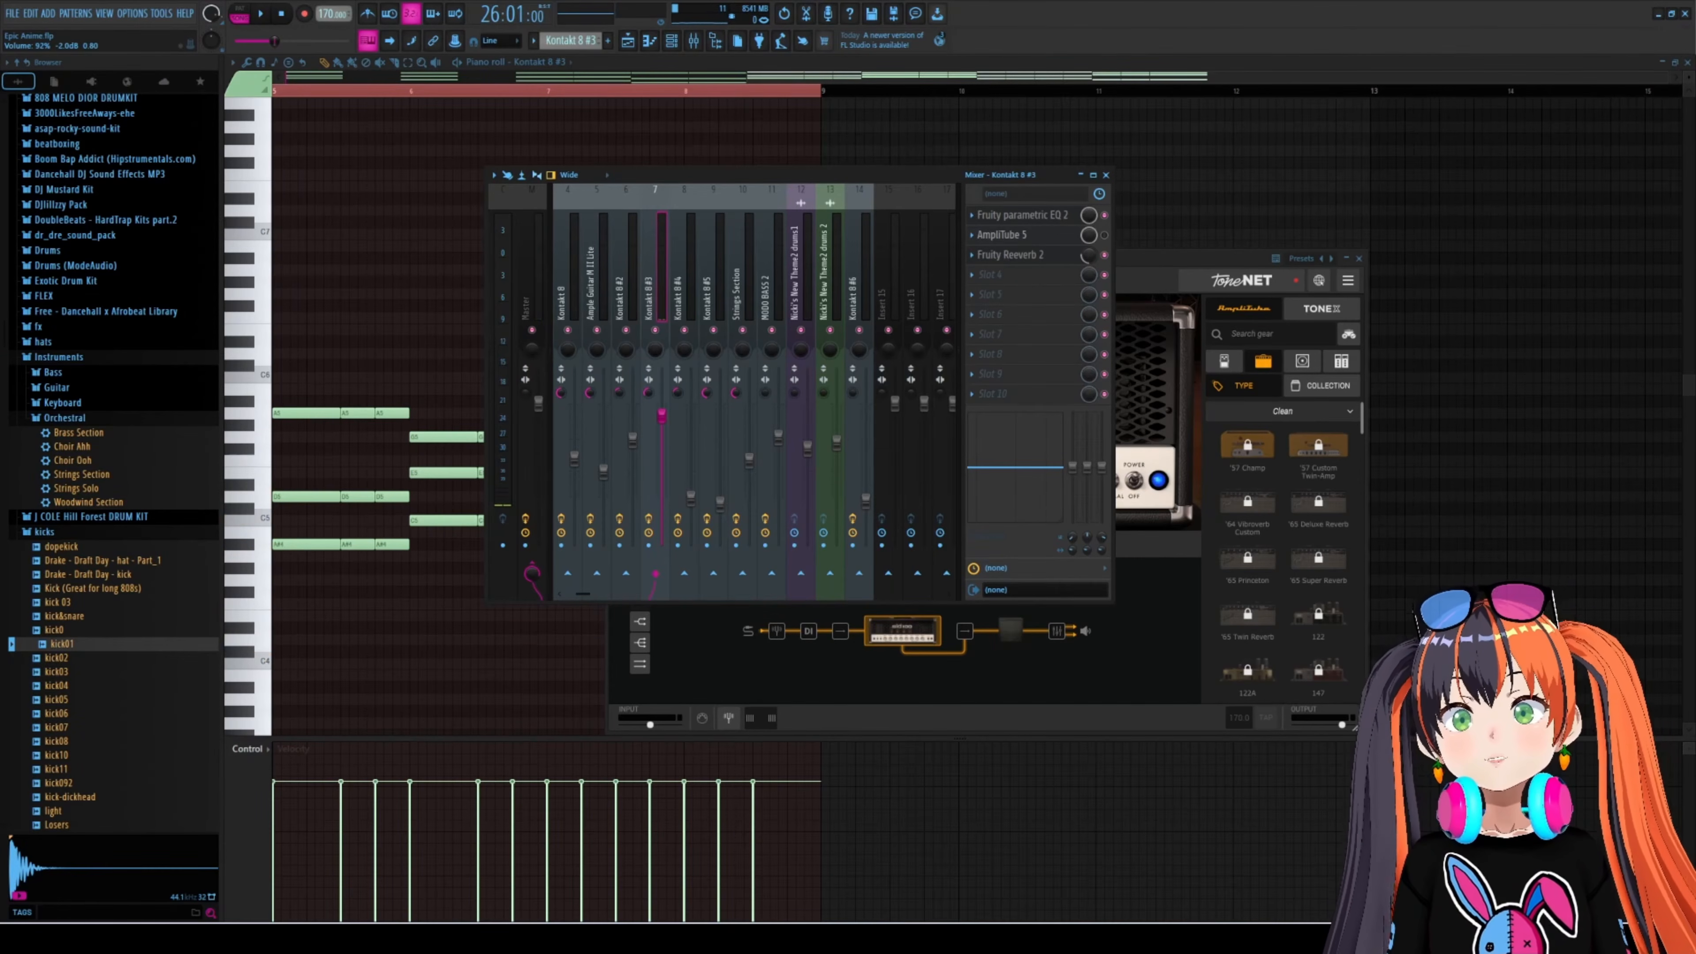
- Replay the Kontakt 8 #3 pattern with its mixer track volume raised to 92%, and undo the volume change
key(space)
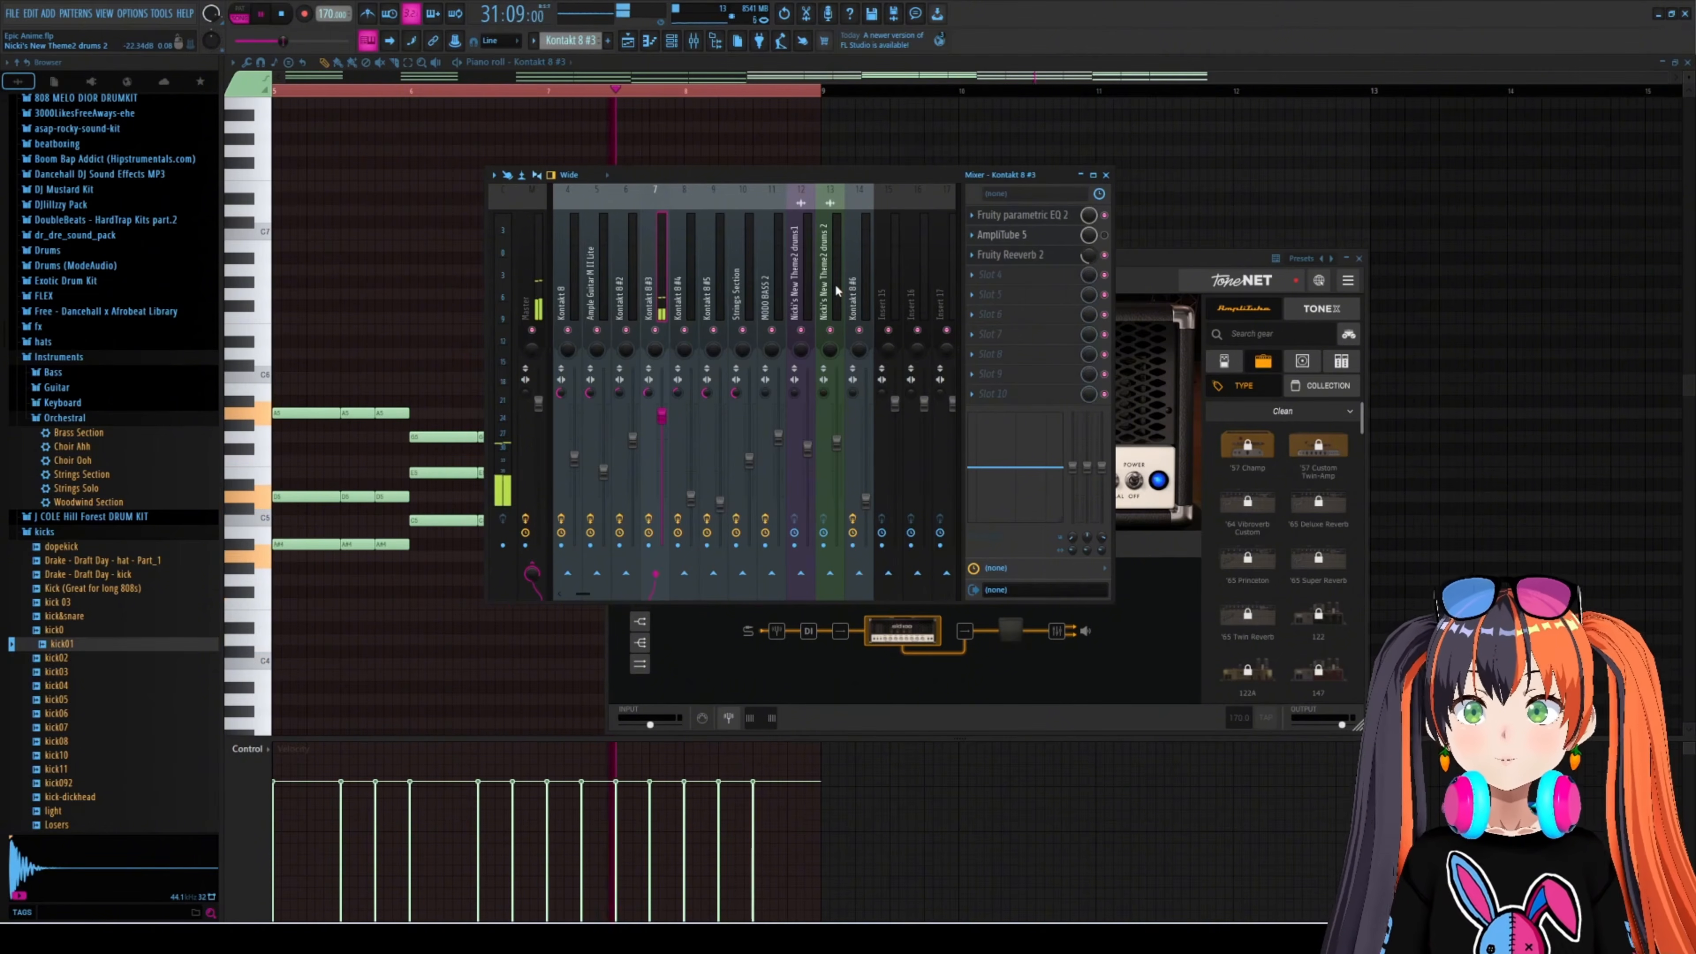
key(space)
key(ctrl+z)
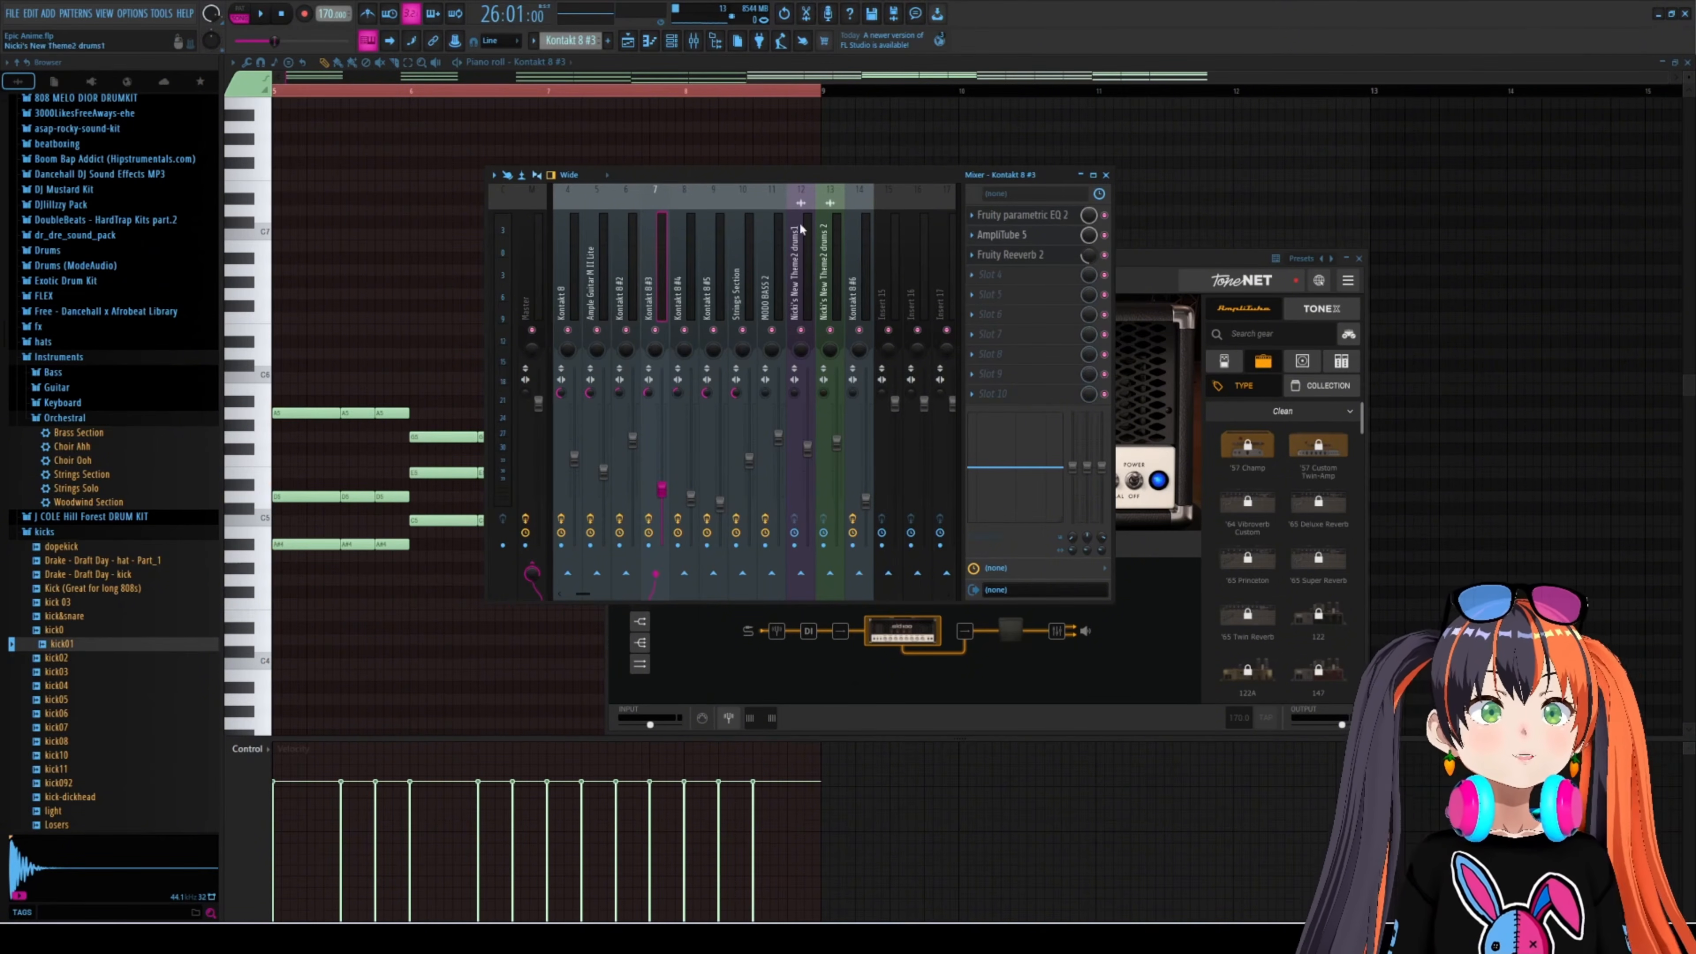
- Show the AmpliTube 5 SLD 100 amp on the Kontakt 8 #3 track and play the pattern with the effect on
drag(769, 171, 812, 176)
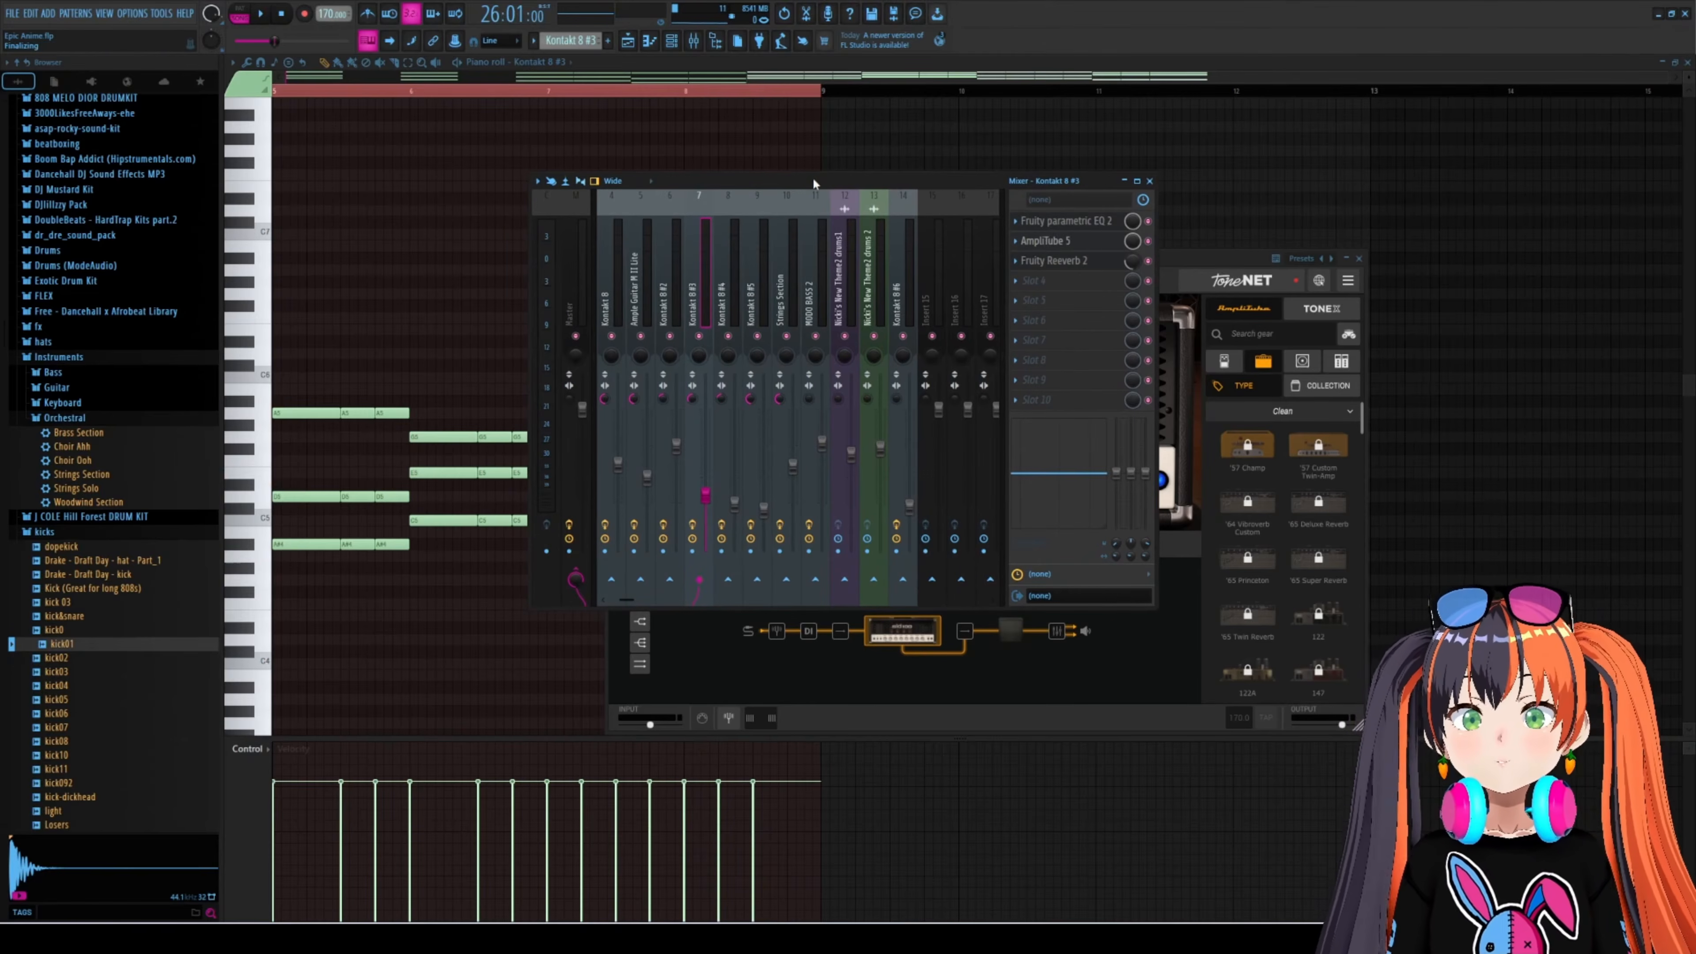
click(1072, 246)
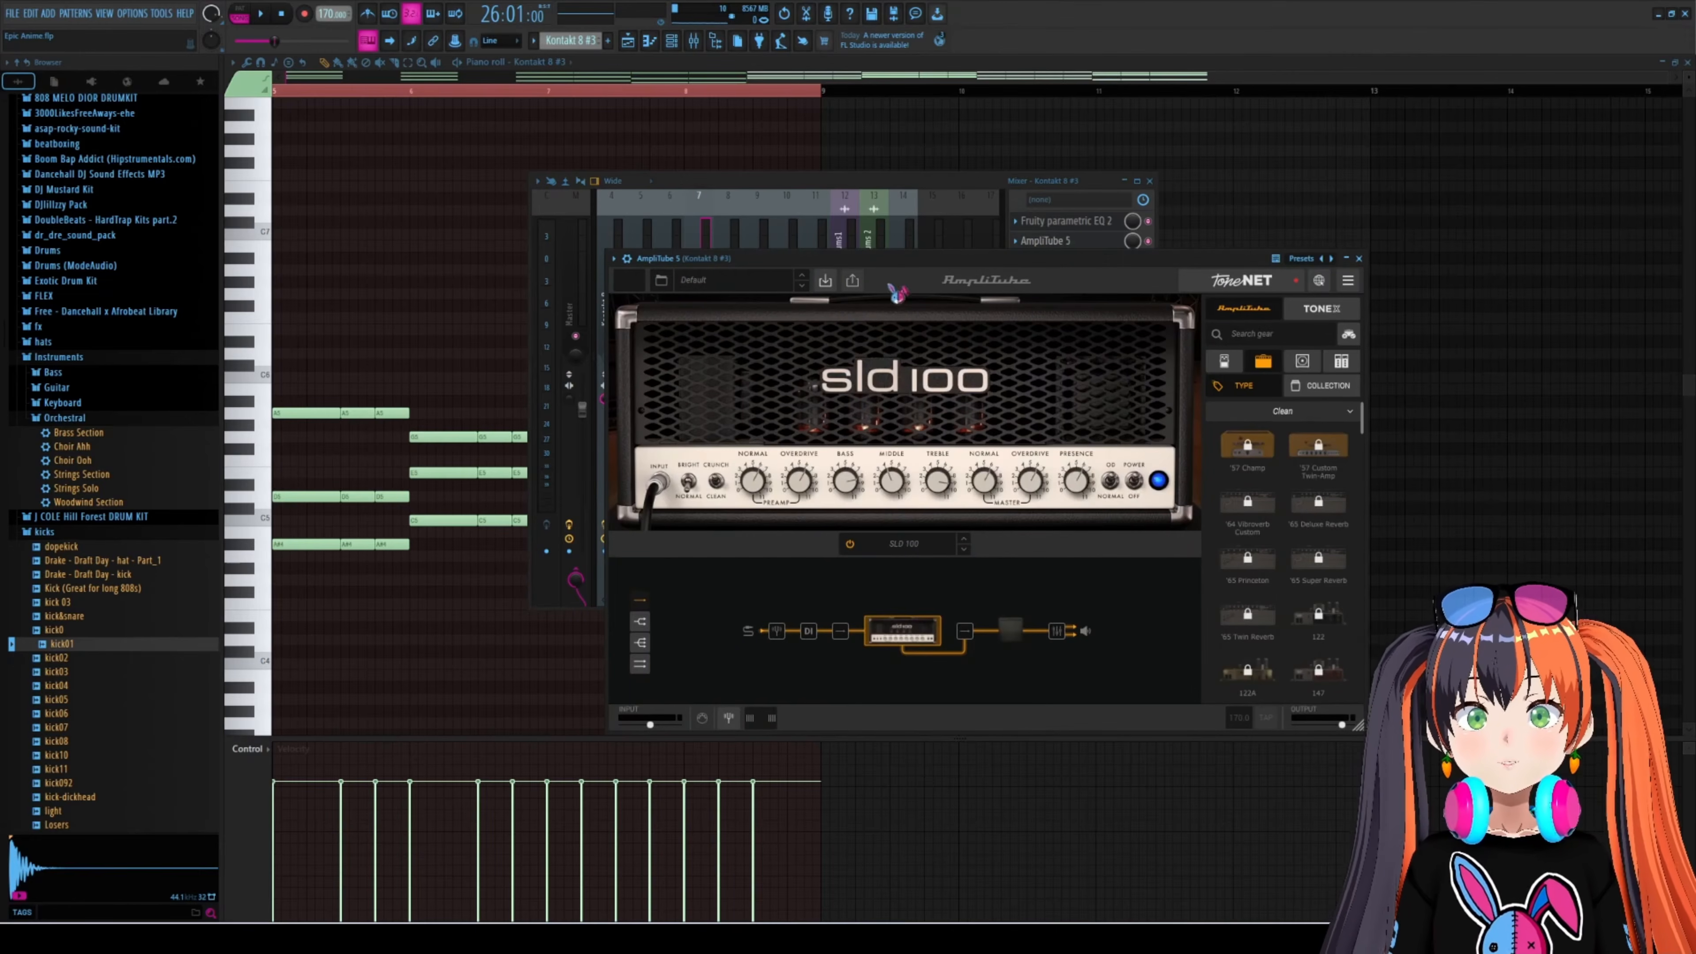
key(space)
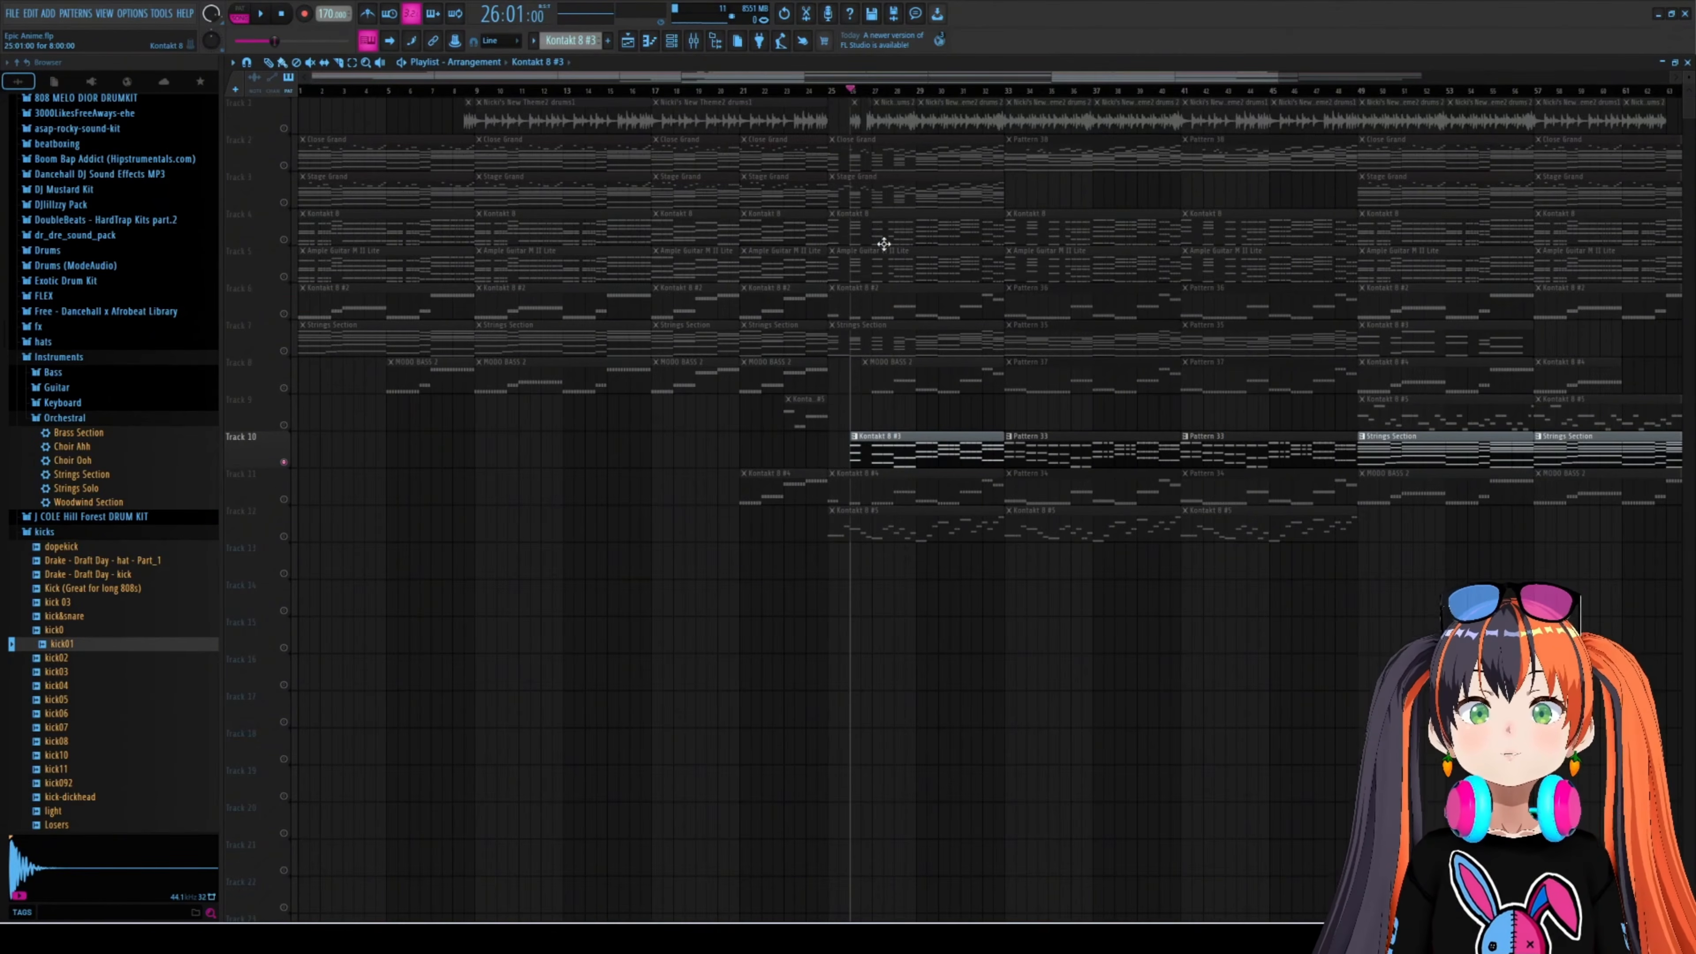
- Solo playlist Track 6, set the playback position to bar 25 and show the Kontakt 8 #2 pattern in the piano roll
click(391, 315)
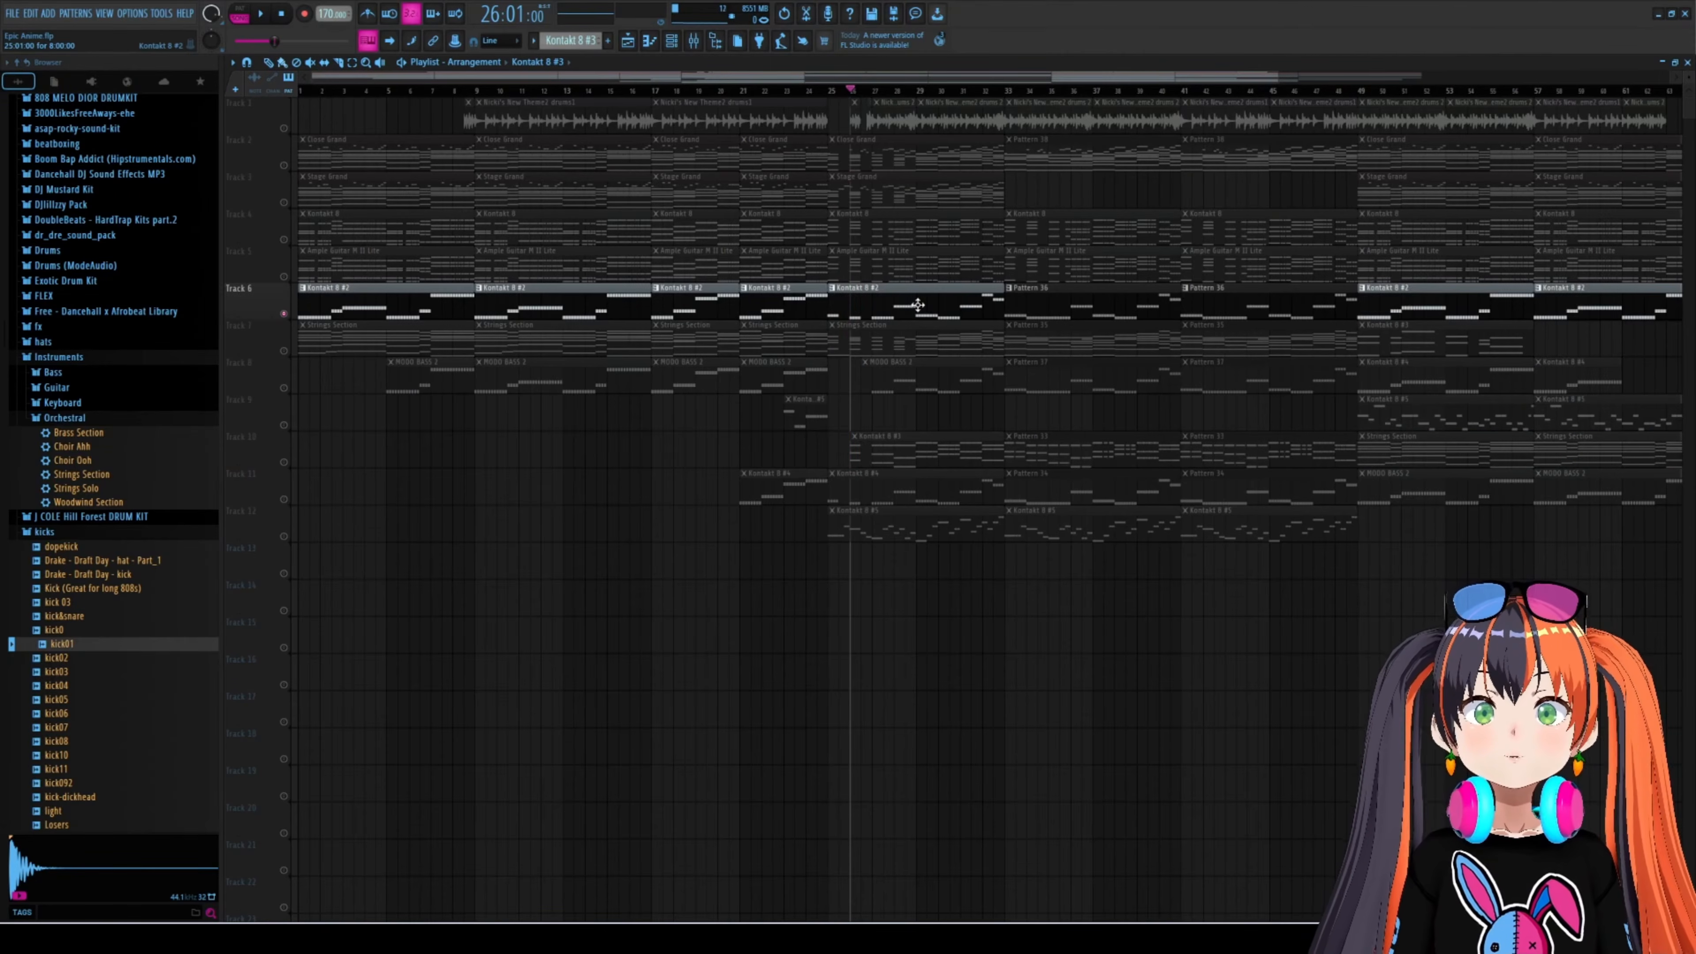
click(838, 91)
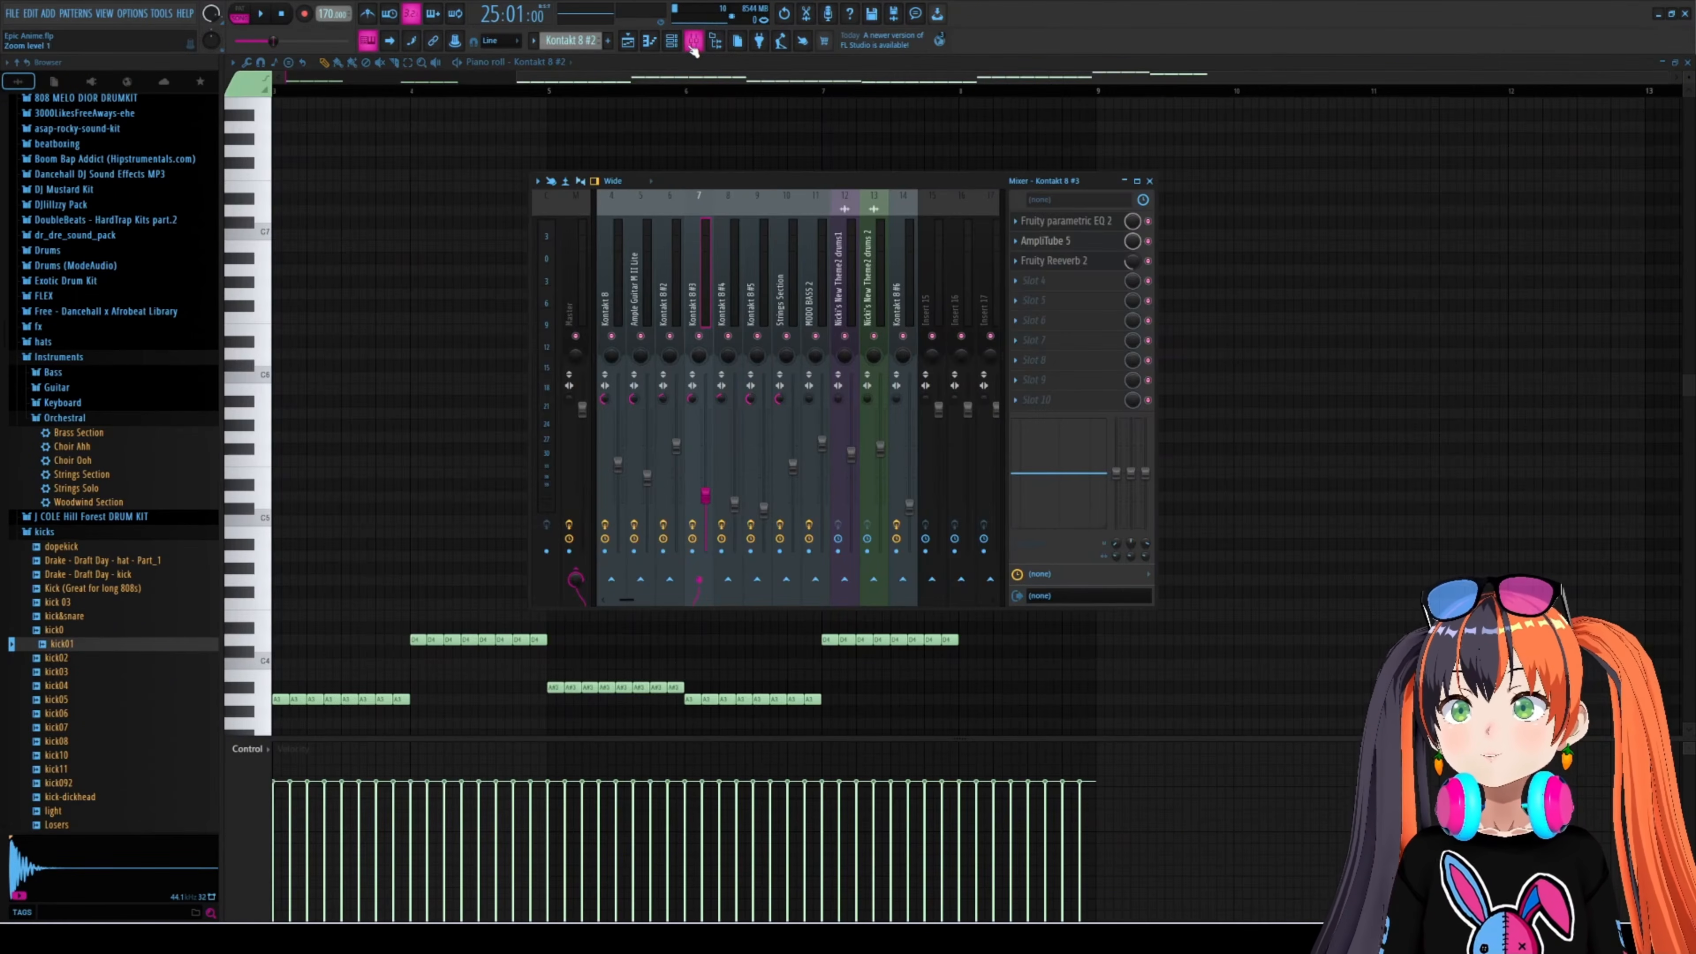
click(692, 47)
- Open the Kontakt 8 #2 Shreddage Stratus instrument from the channel rack and look over its strumming and articulation settings
click(674, 44)
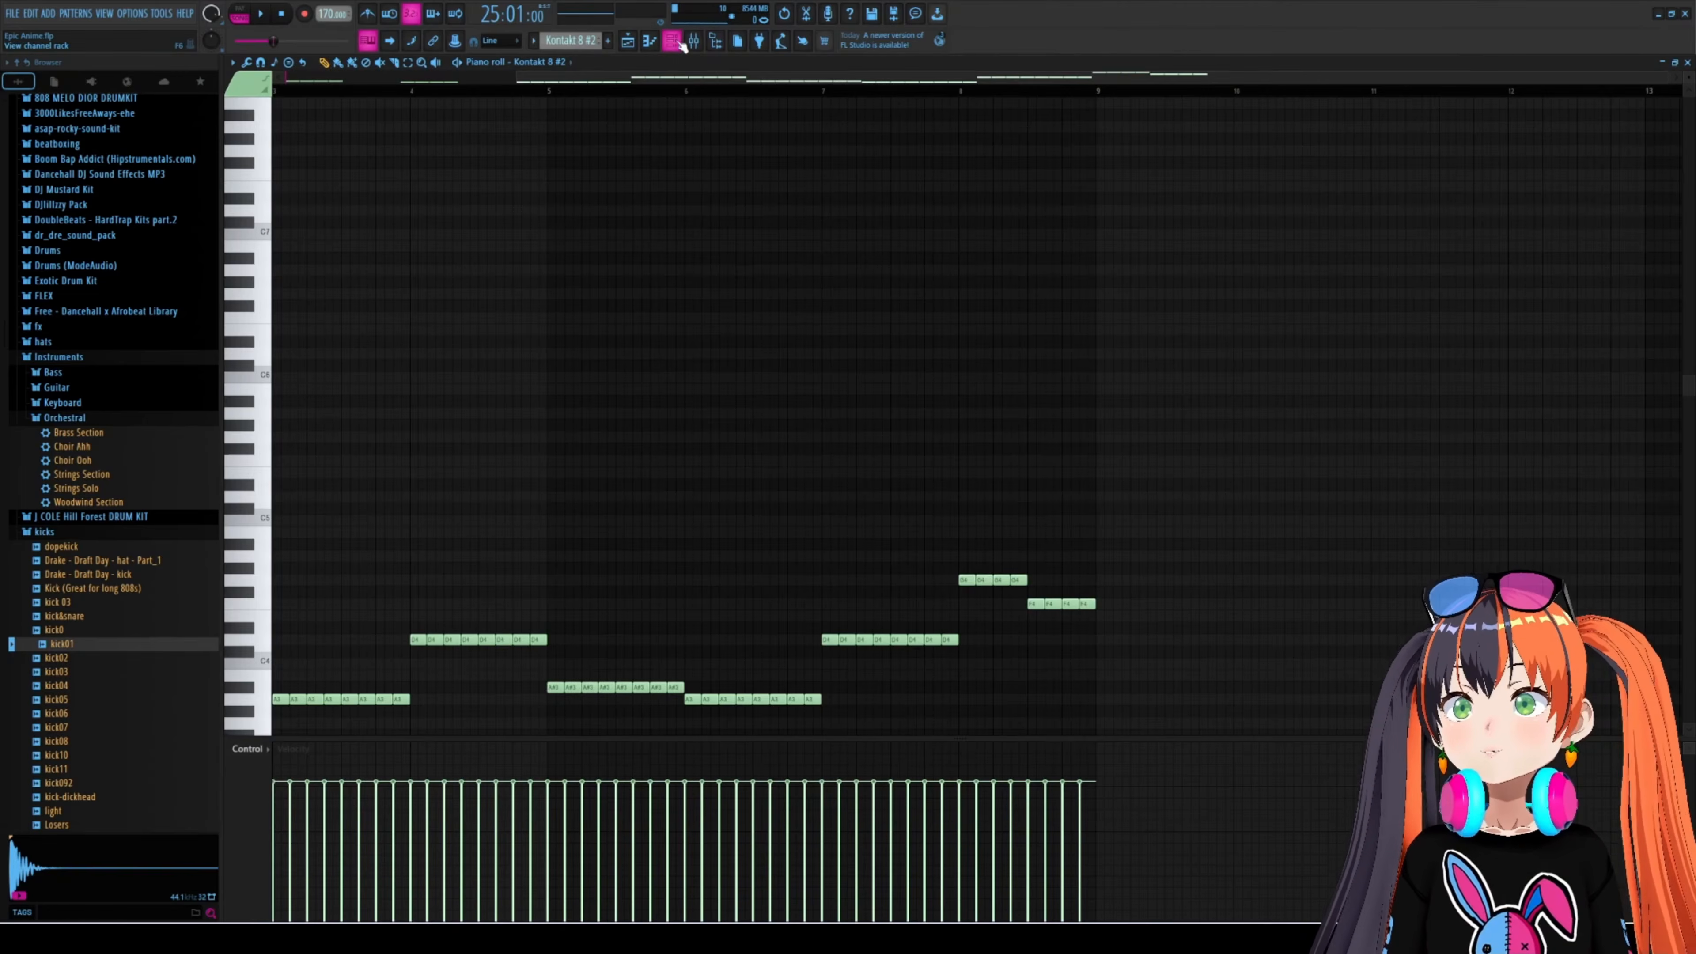
click(757, 456)
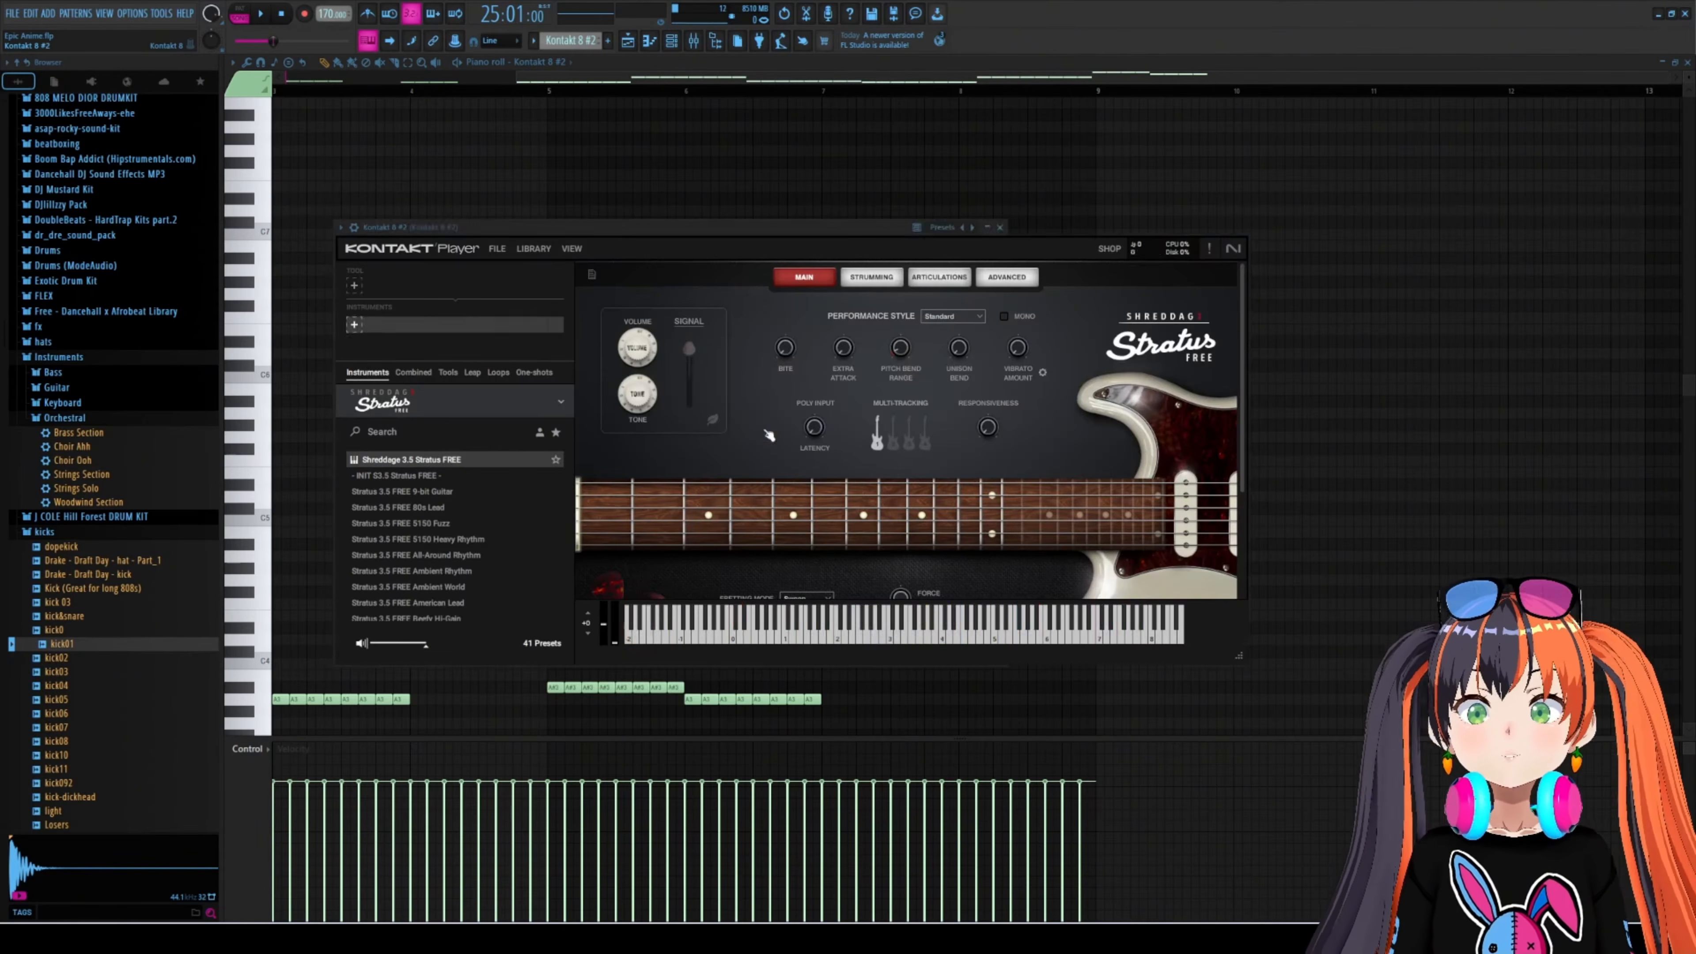
click(872, 276)
click(939, 276)
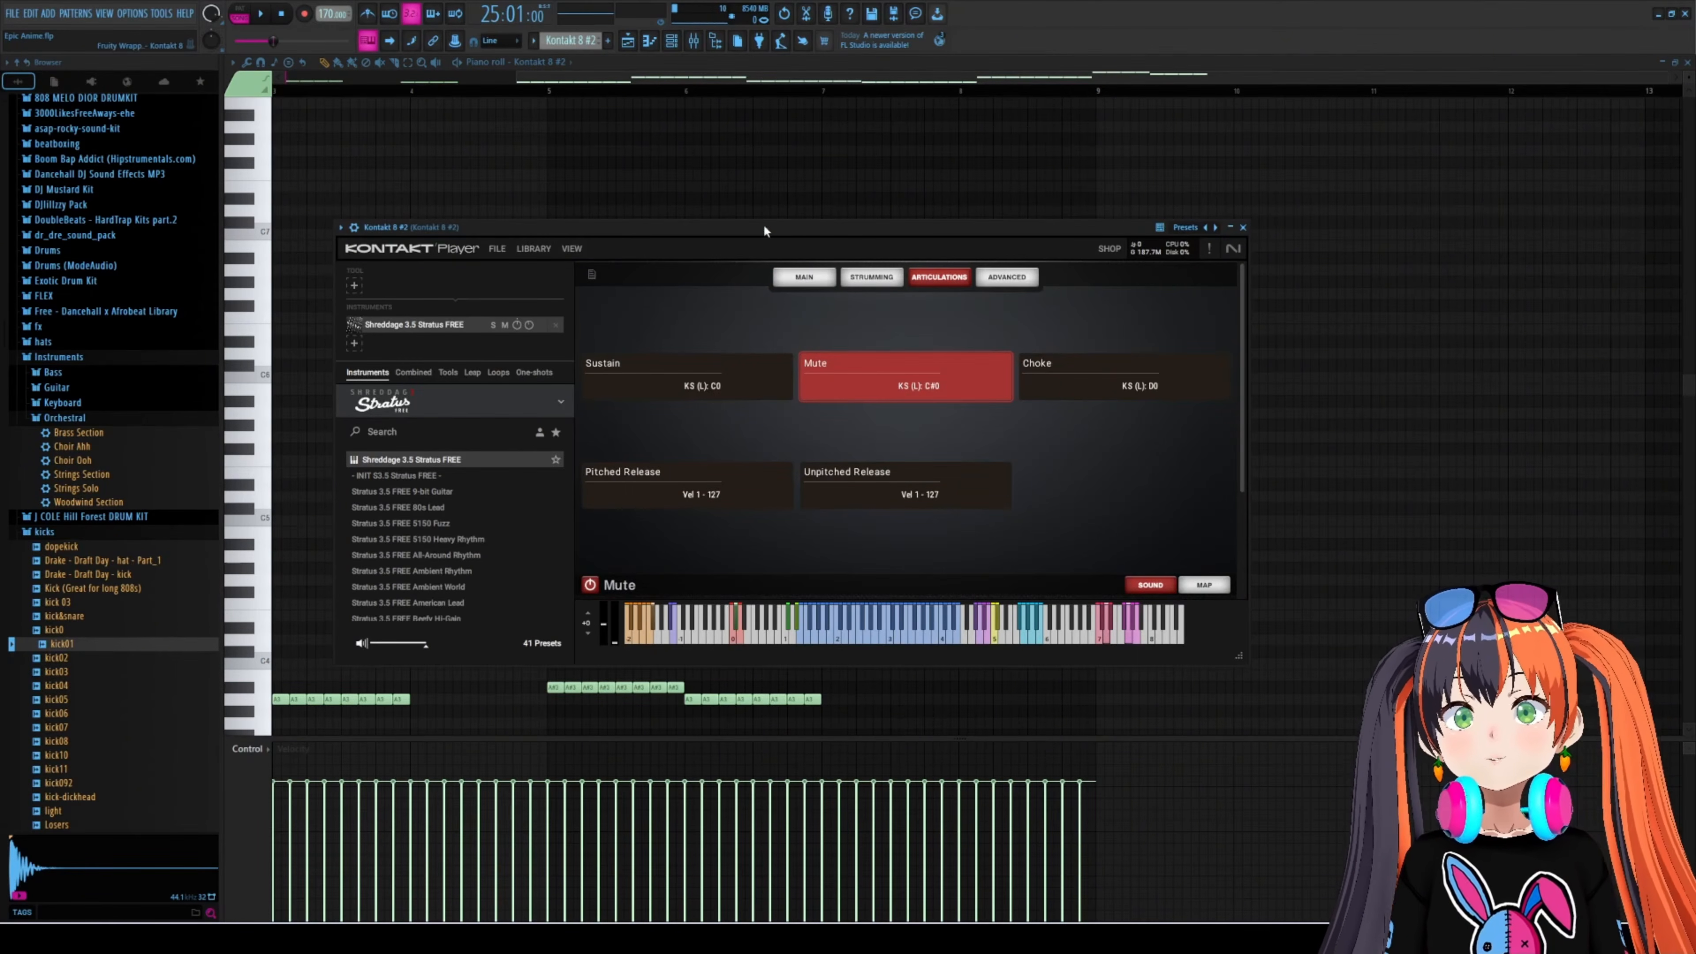
click(804, 276)
- Play the Kontakt 8 #2 pattern from its first notes in the piano roll and show its mixer track
drag(876, 77, 638, 78)
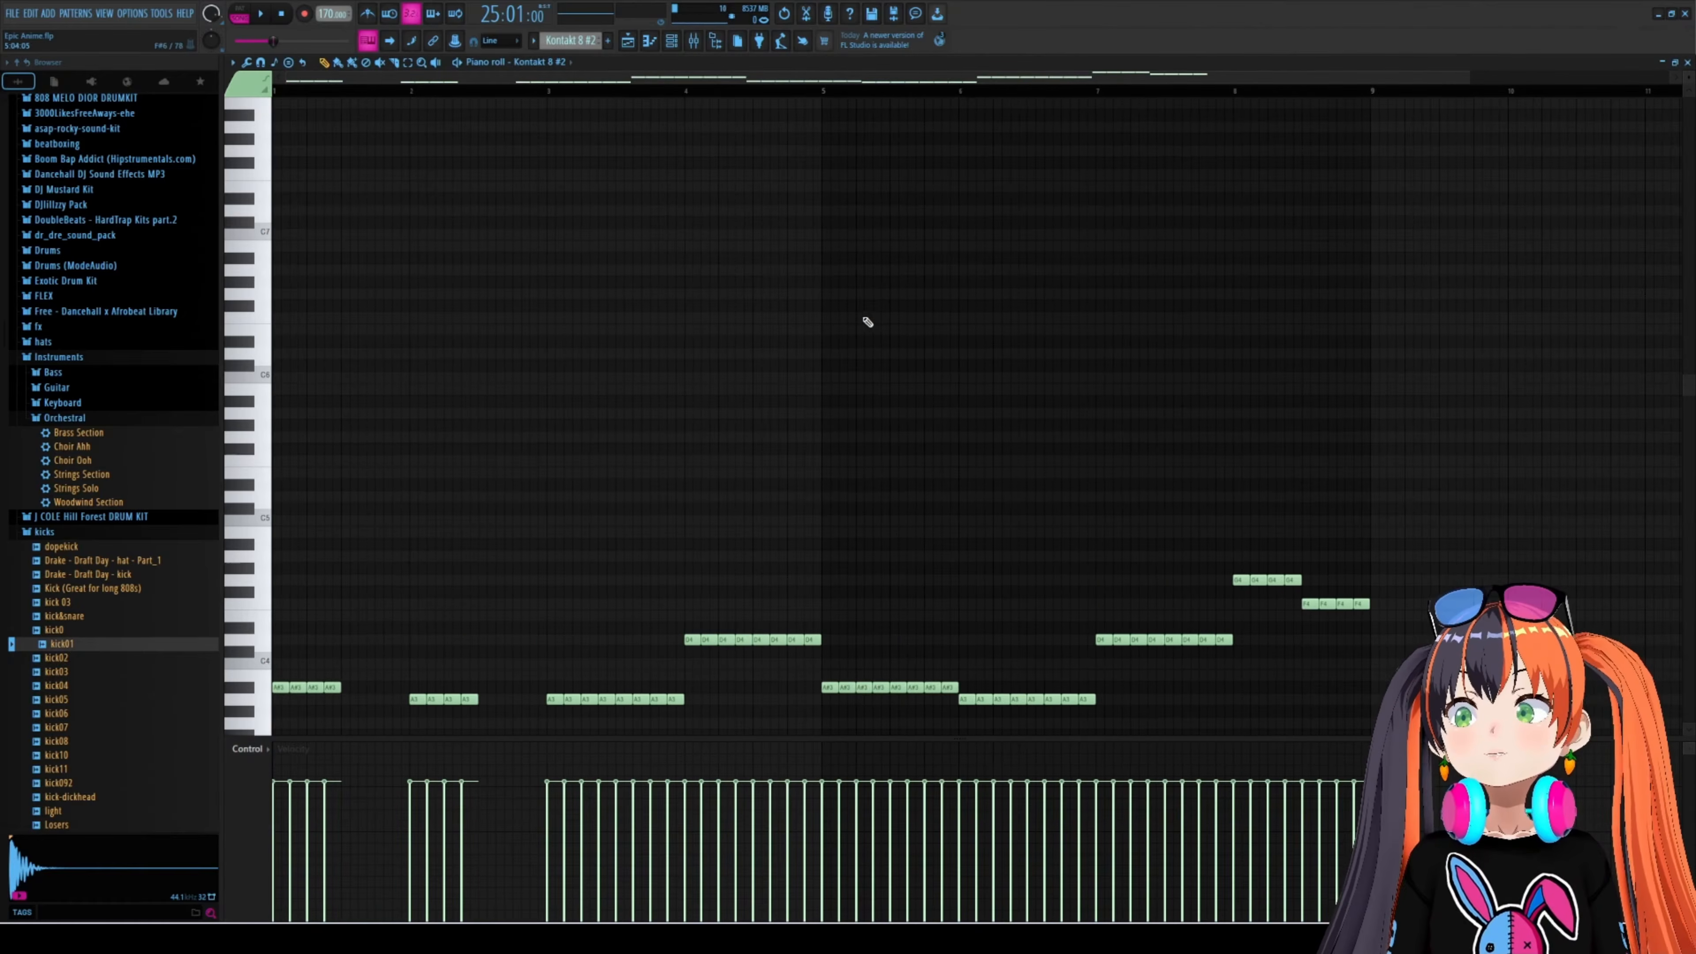
scroll(868, 322, down, 4)
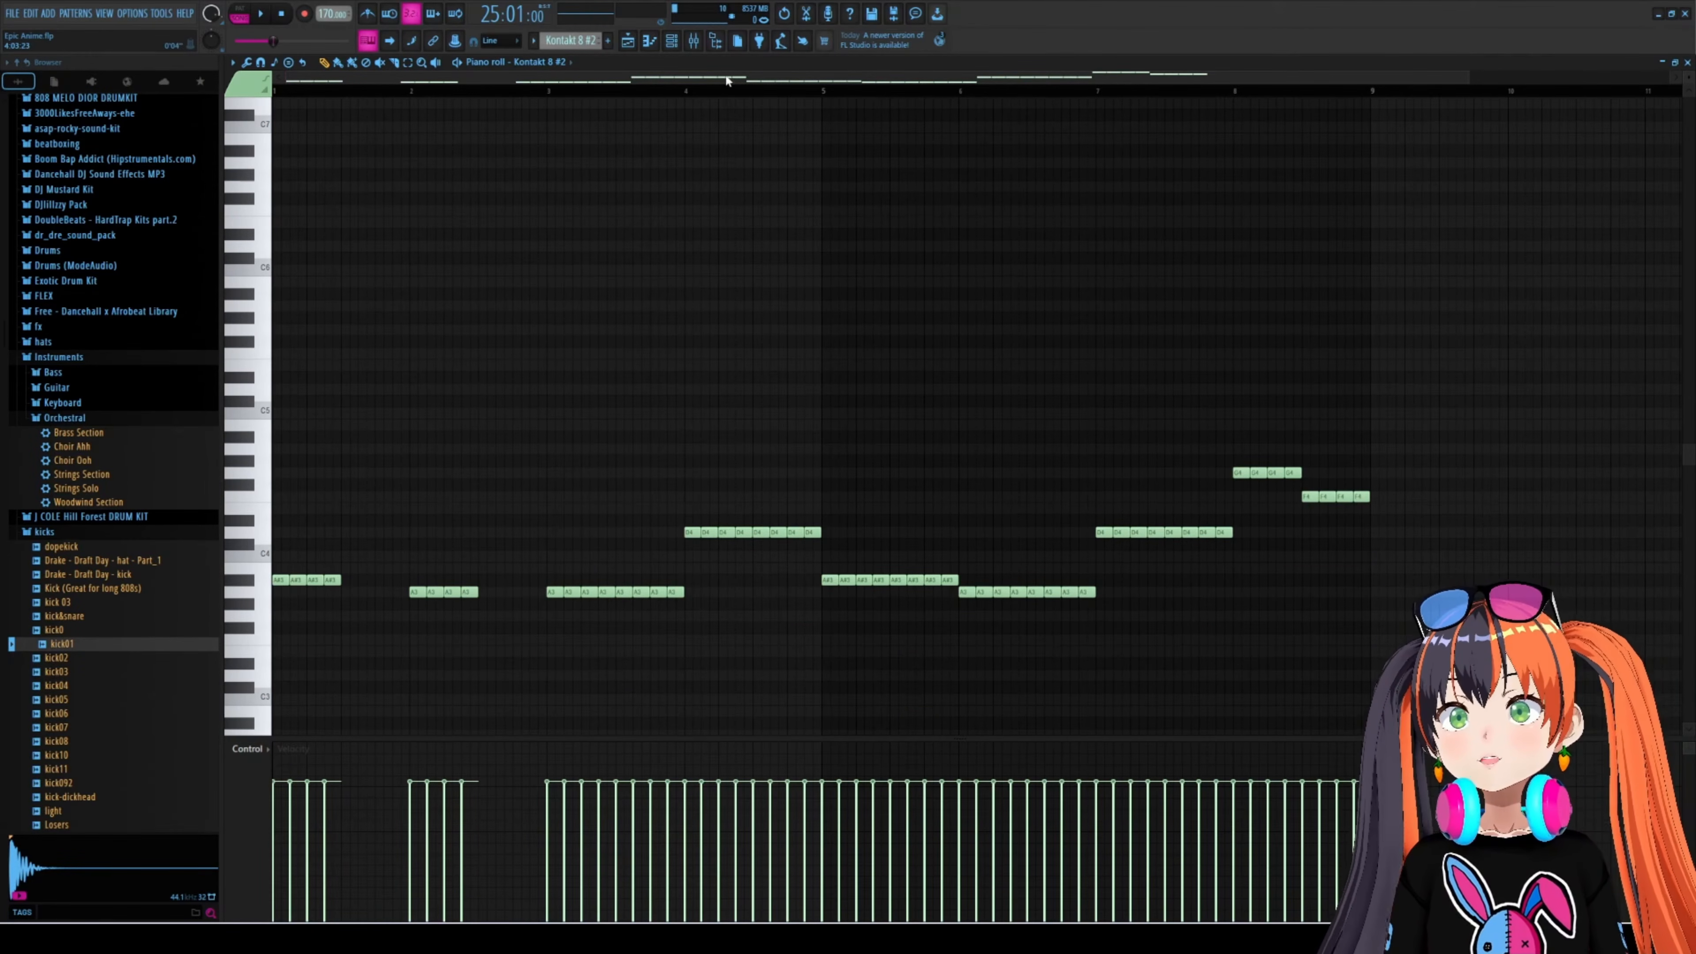
key(space)
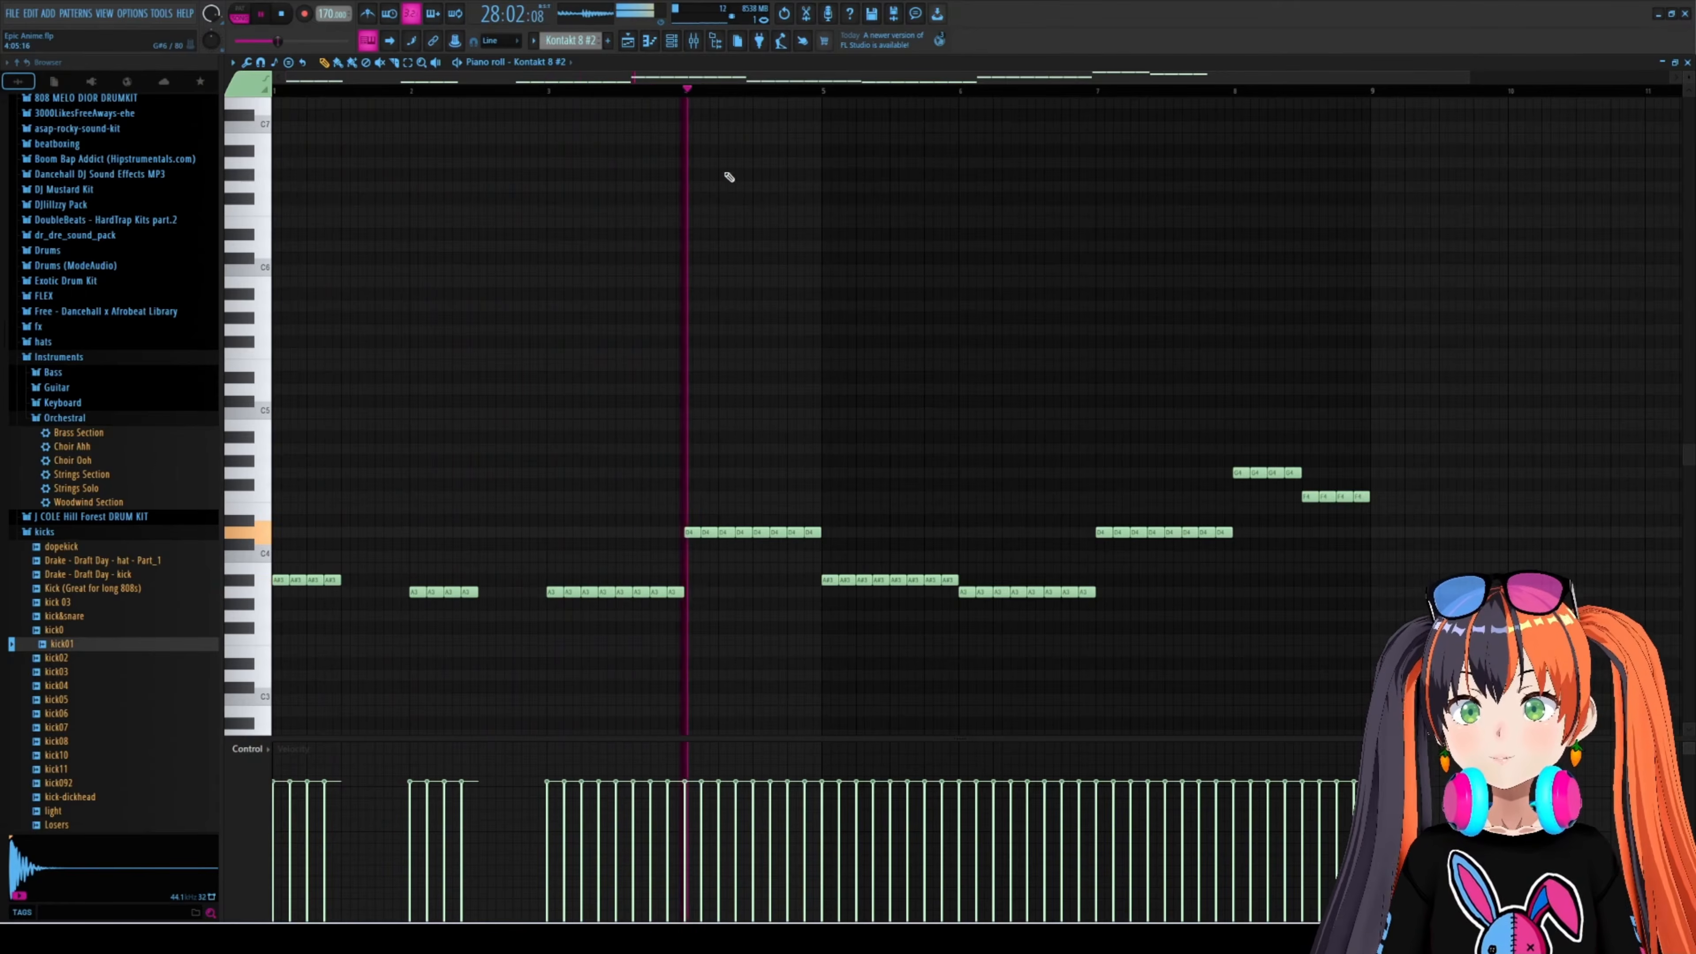
click(694, 43)
key(space)
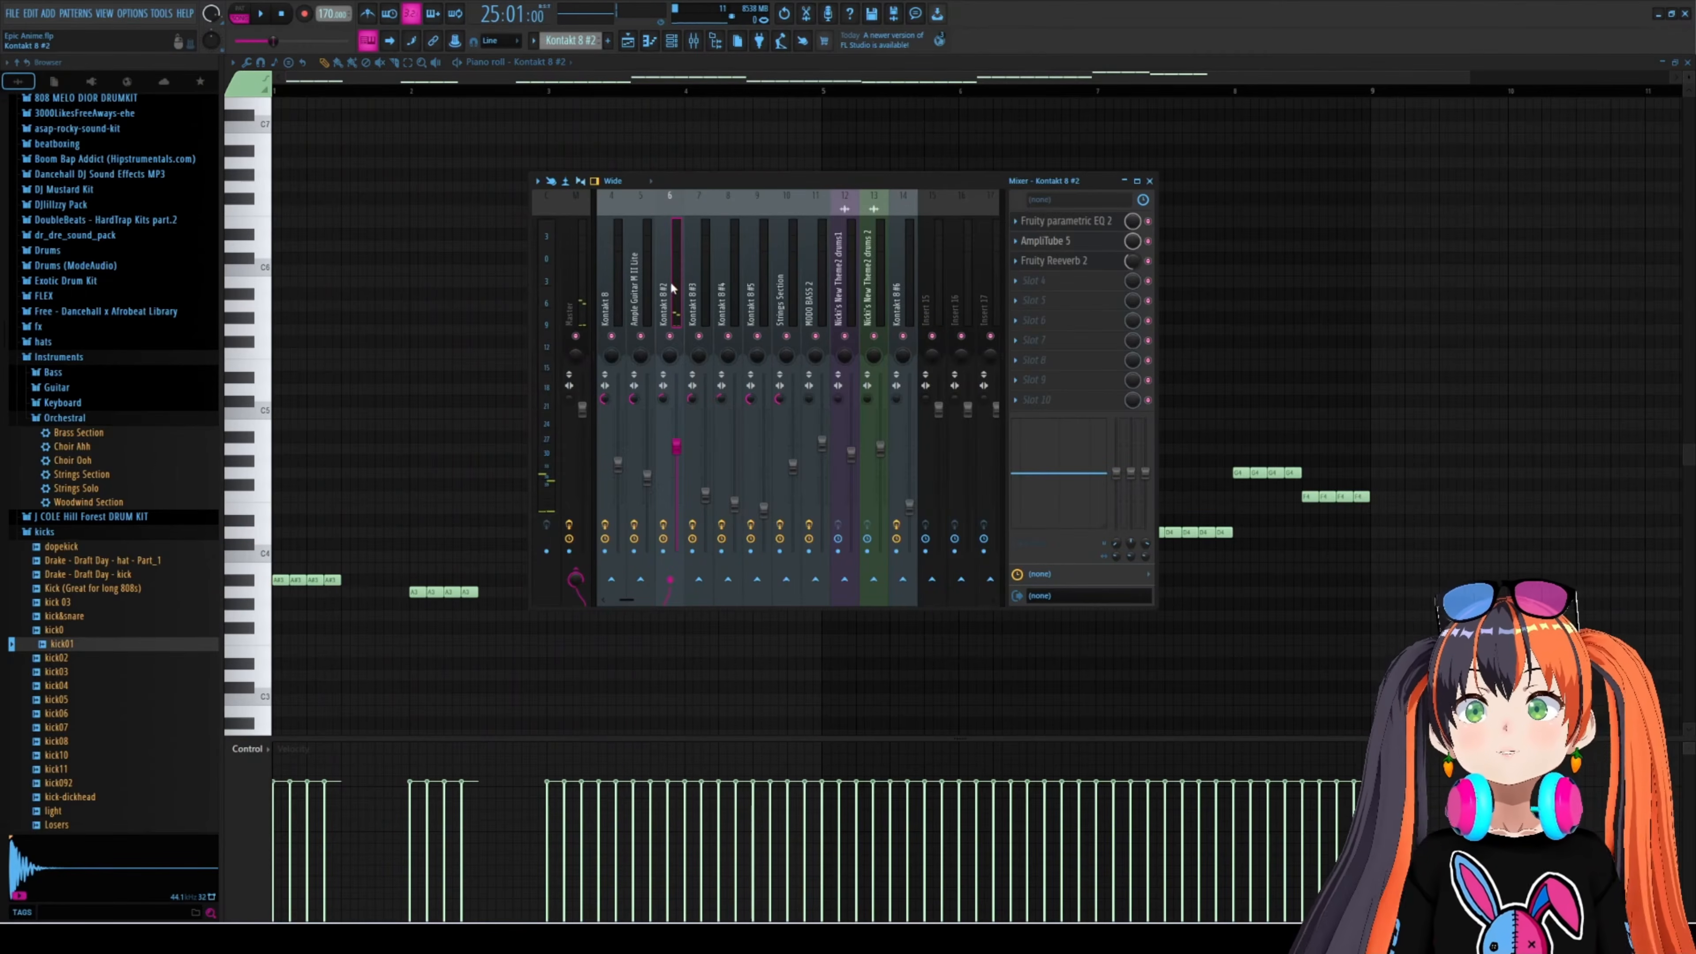
click(673, 290)
- Switch the Kontakt 8 #2 guitar's articulation to Sustain and play the pattern with it
click(873, 279)
click(936, 279)
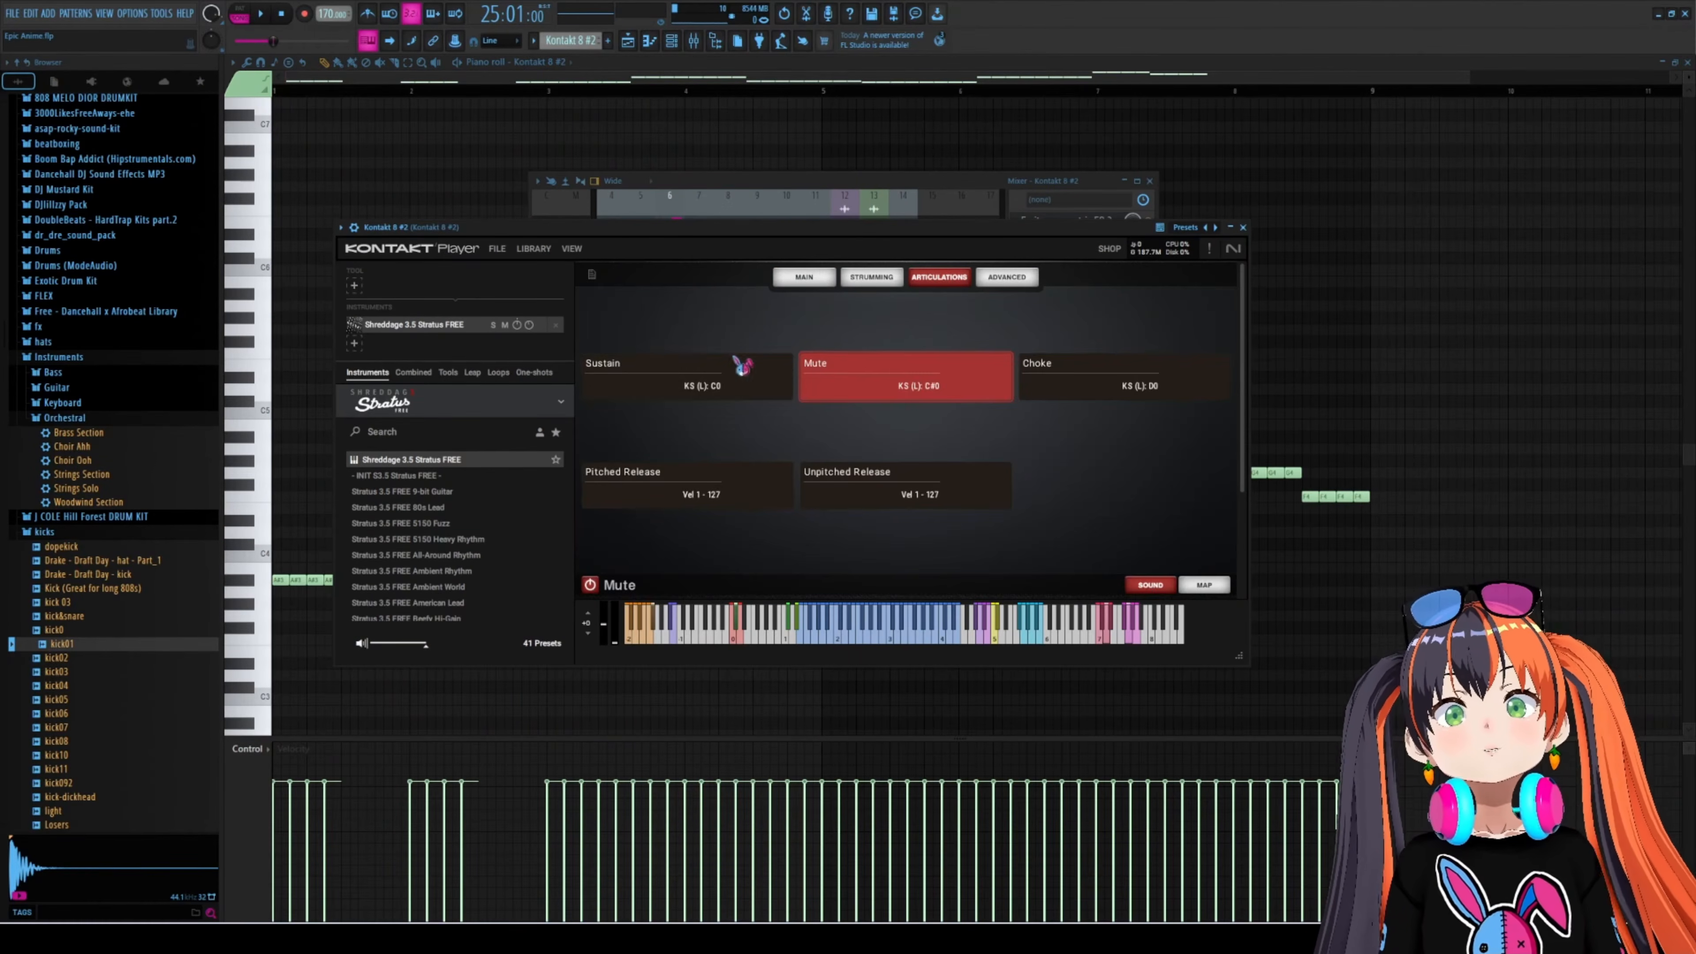
click(715, 382)
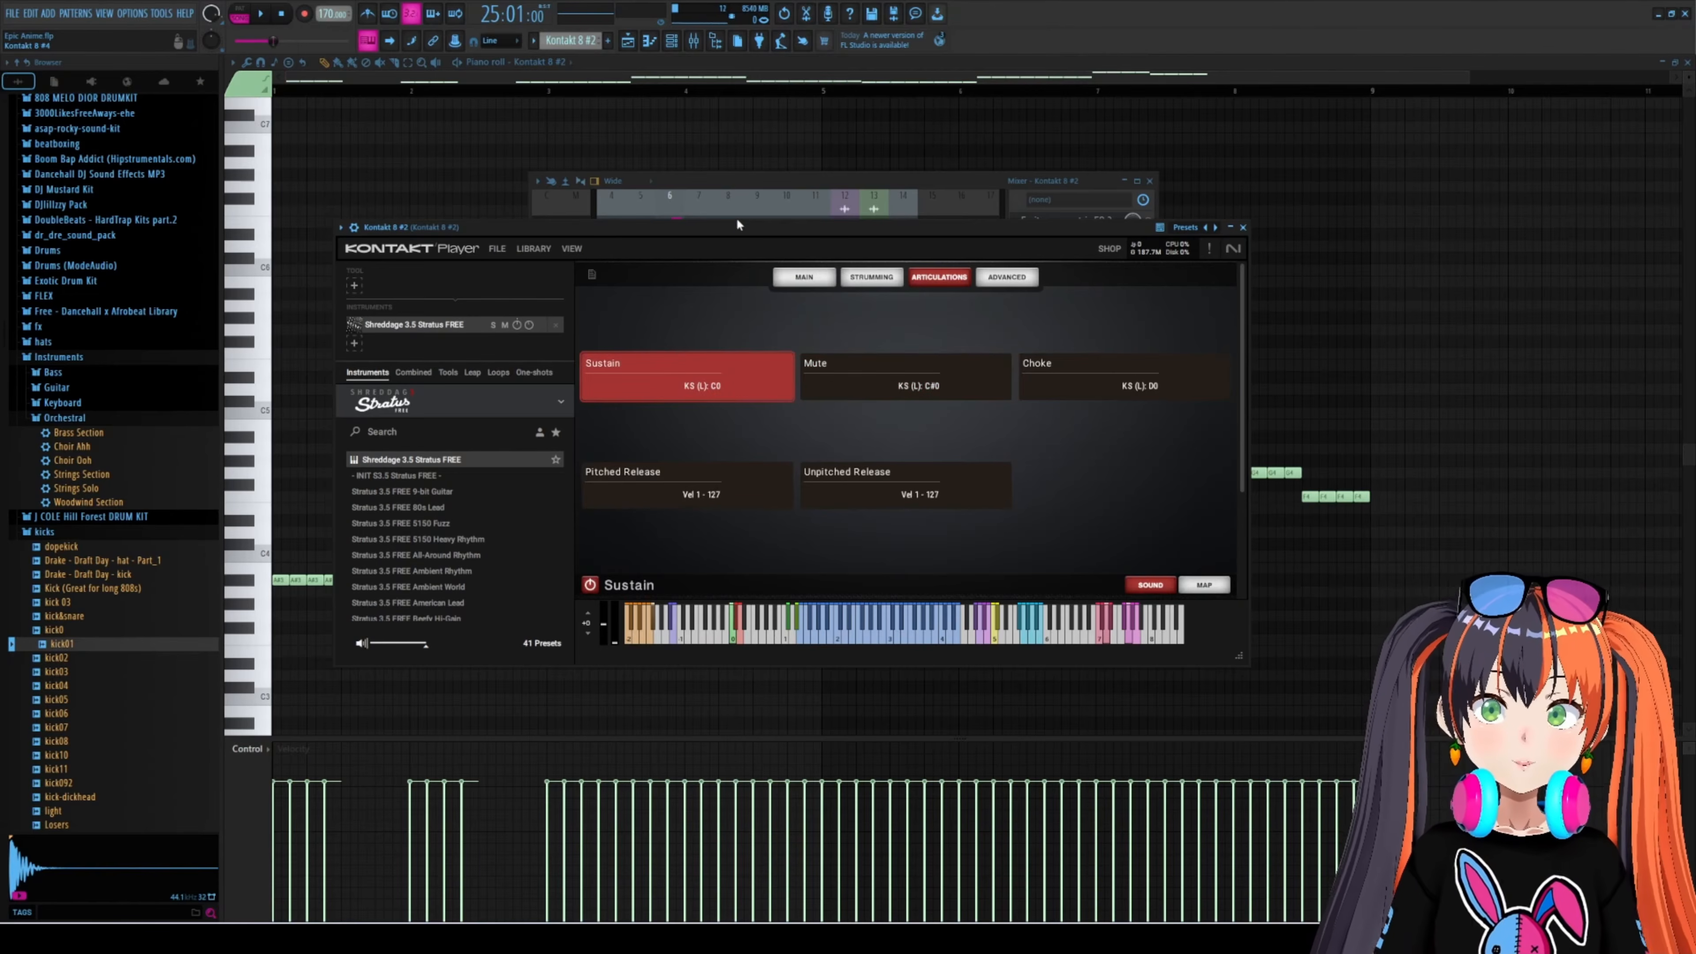
drag(738, 225, 730, 196)
key(space)
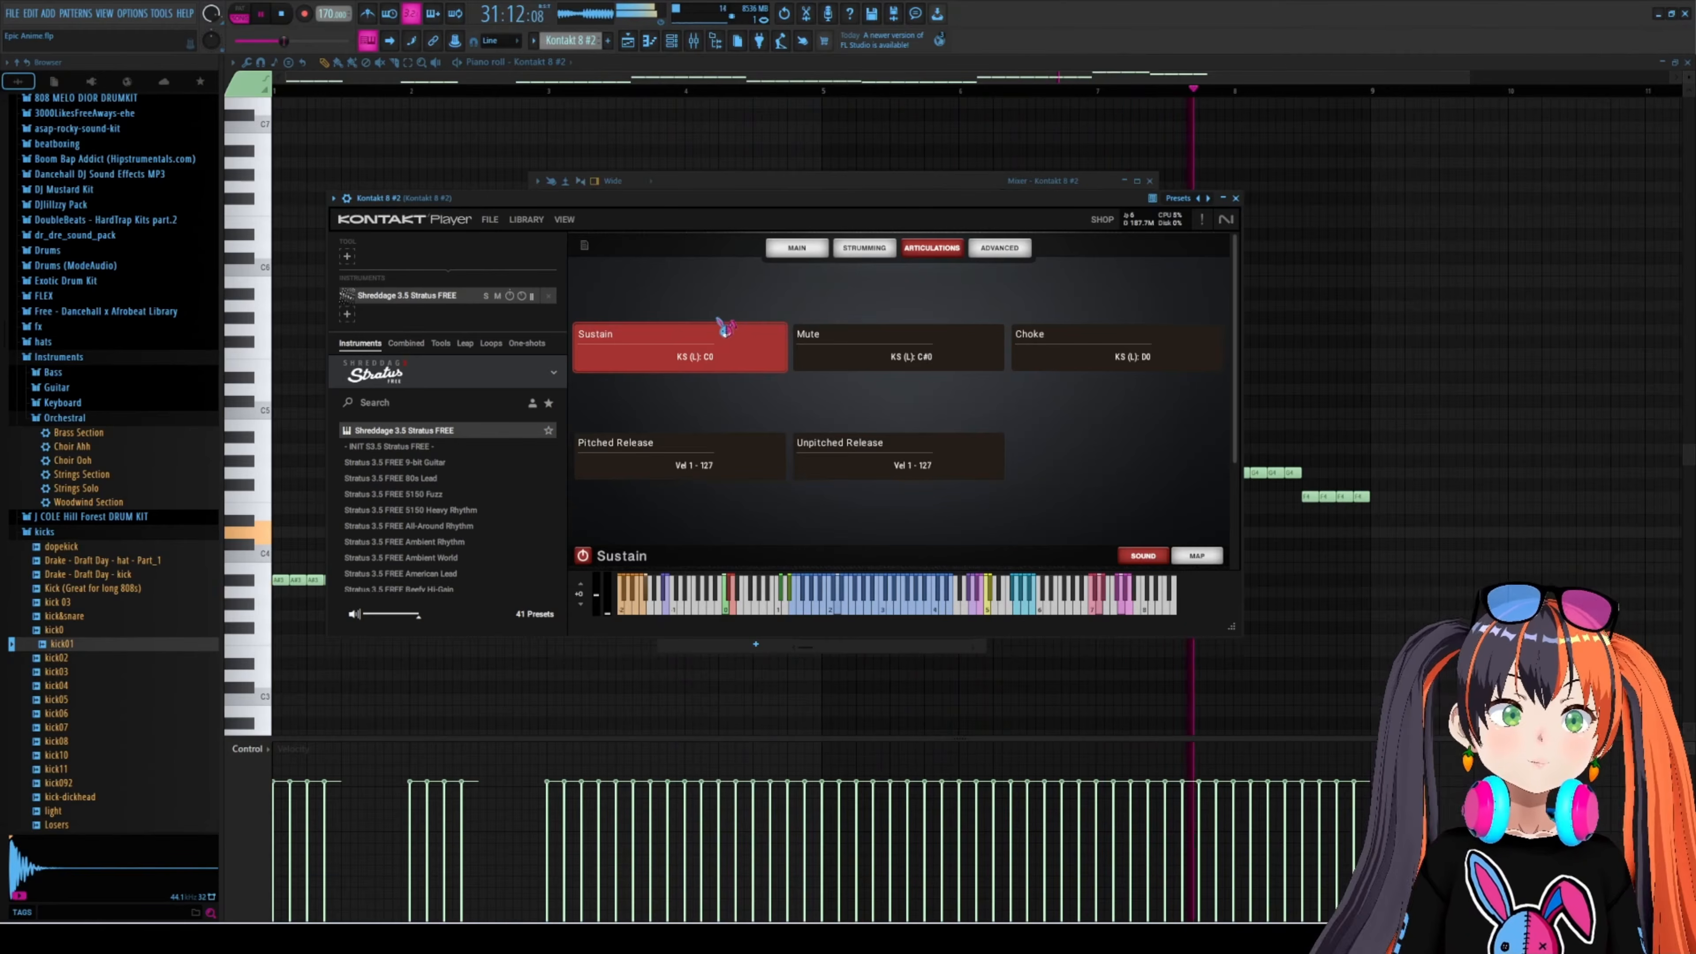
key(space)
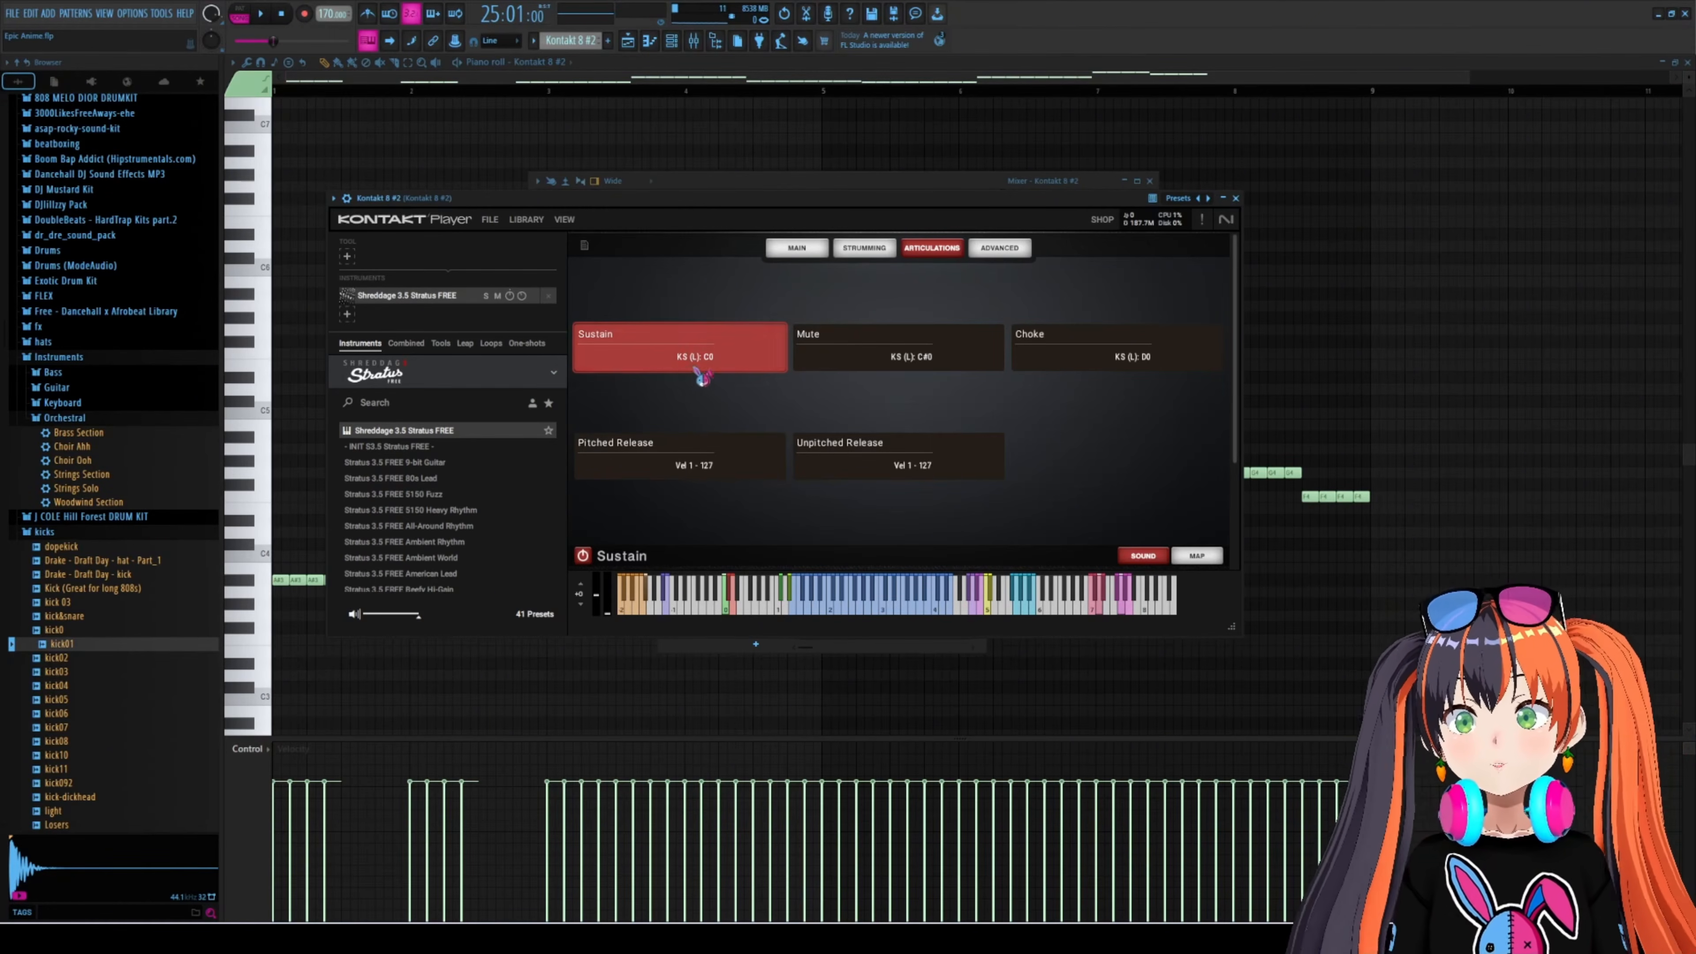
- Compare the pattern with the Mute articulation against Sustain by playing a short passage with each
click(903, 352)
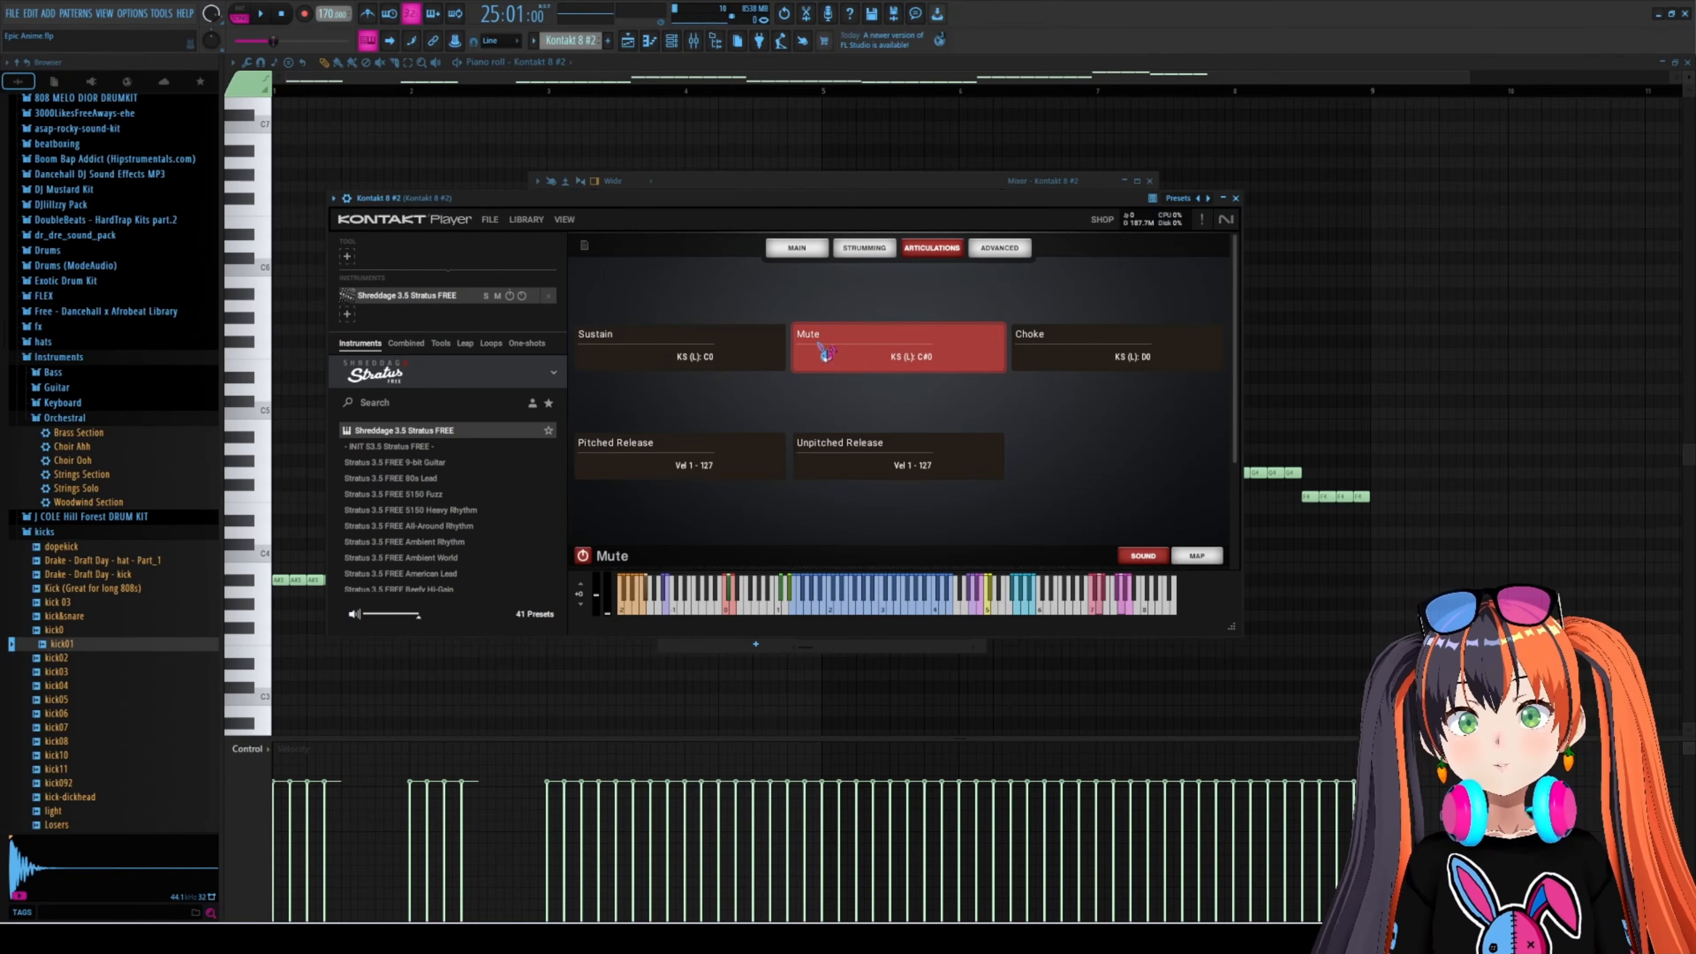
key(space)
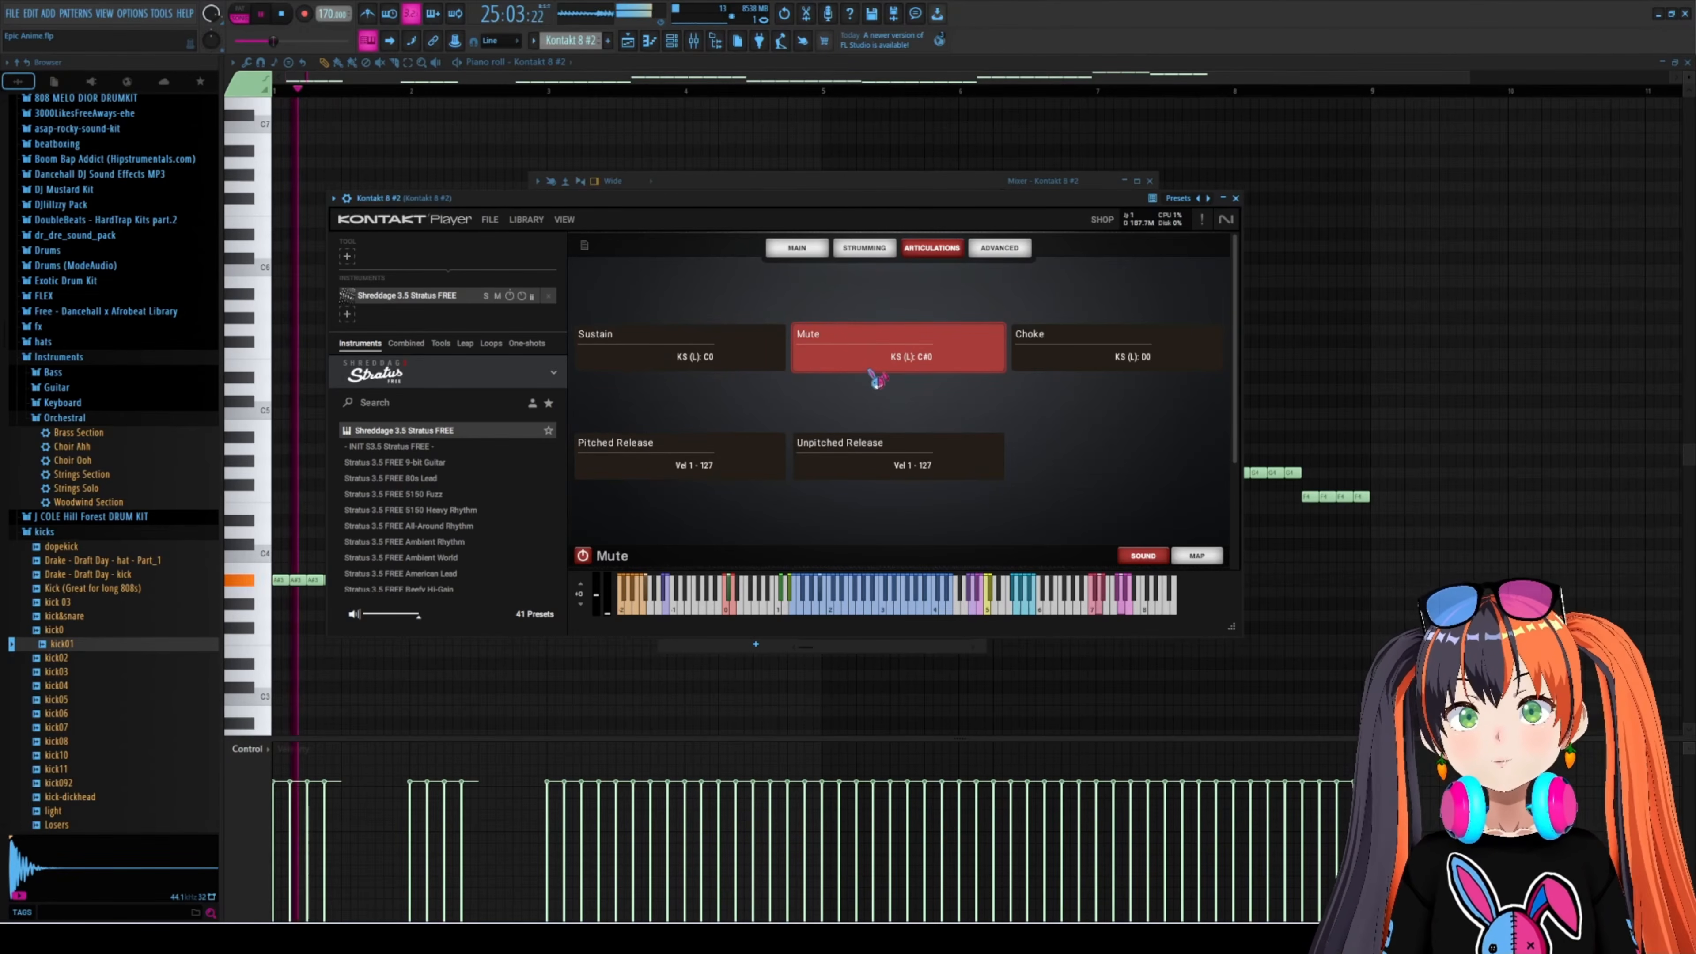
click(760, 363)
key(space)
key(space)
key(space)
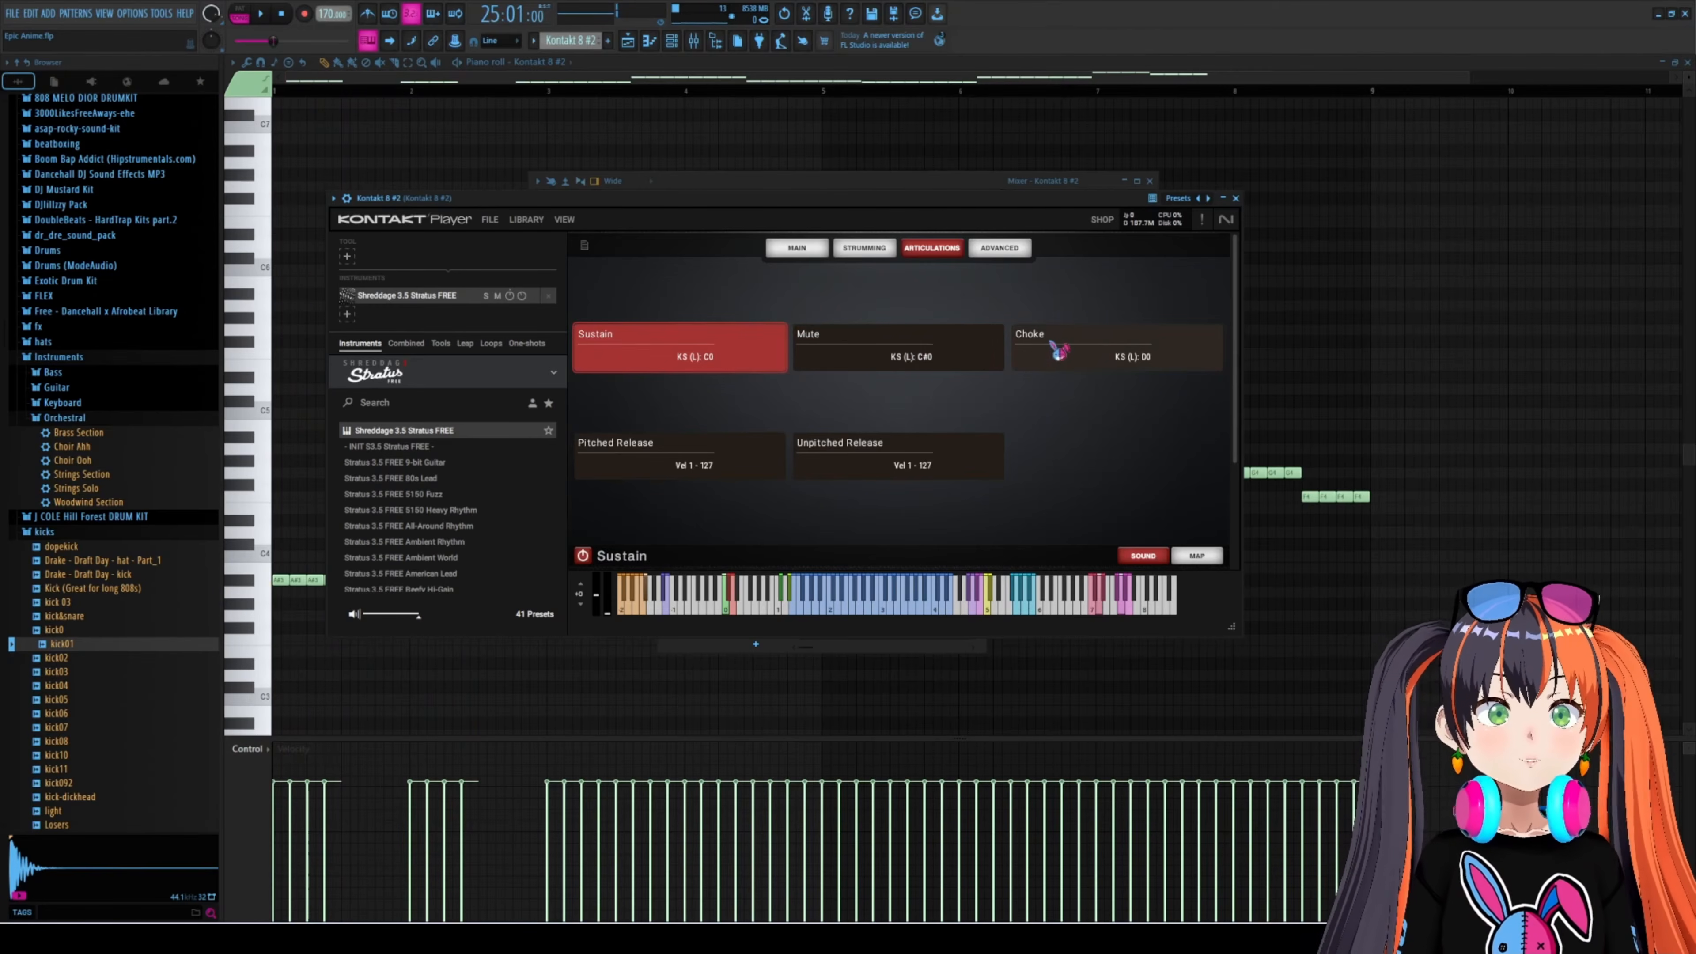
- Set the Kontakt 8 #2 guitar's articulation to Choke and play the pattern
click(1119, 334)
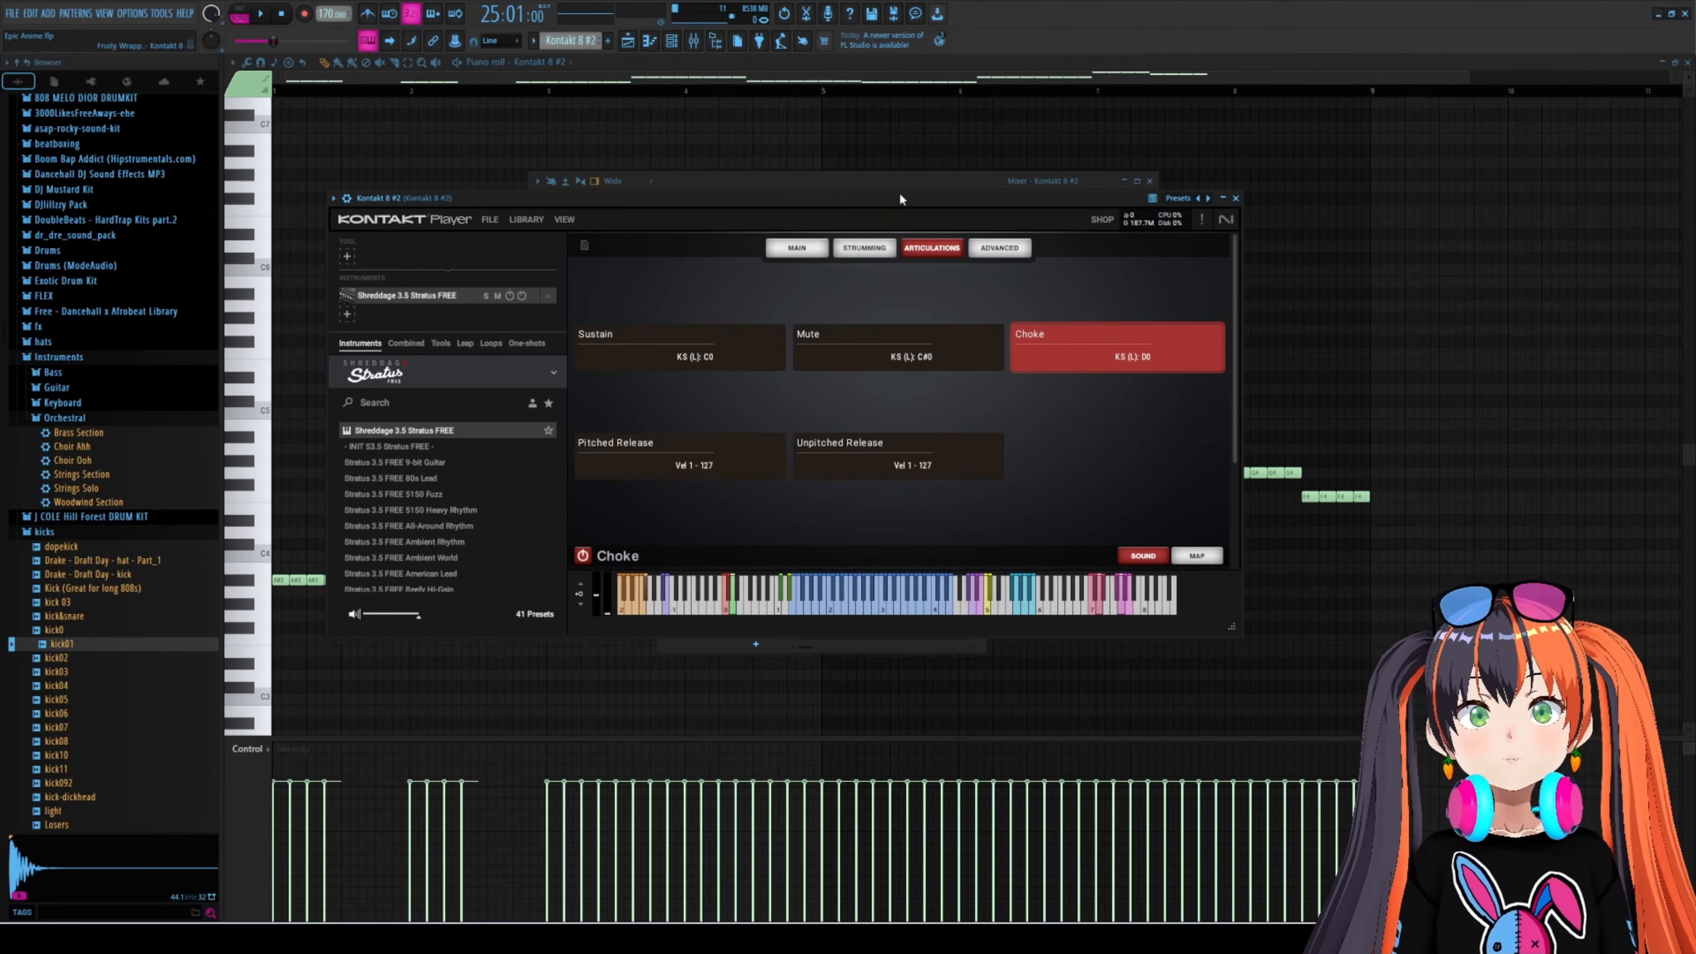
key(space)
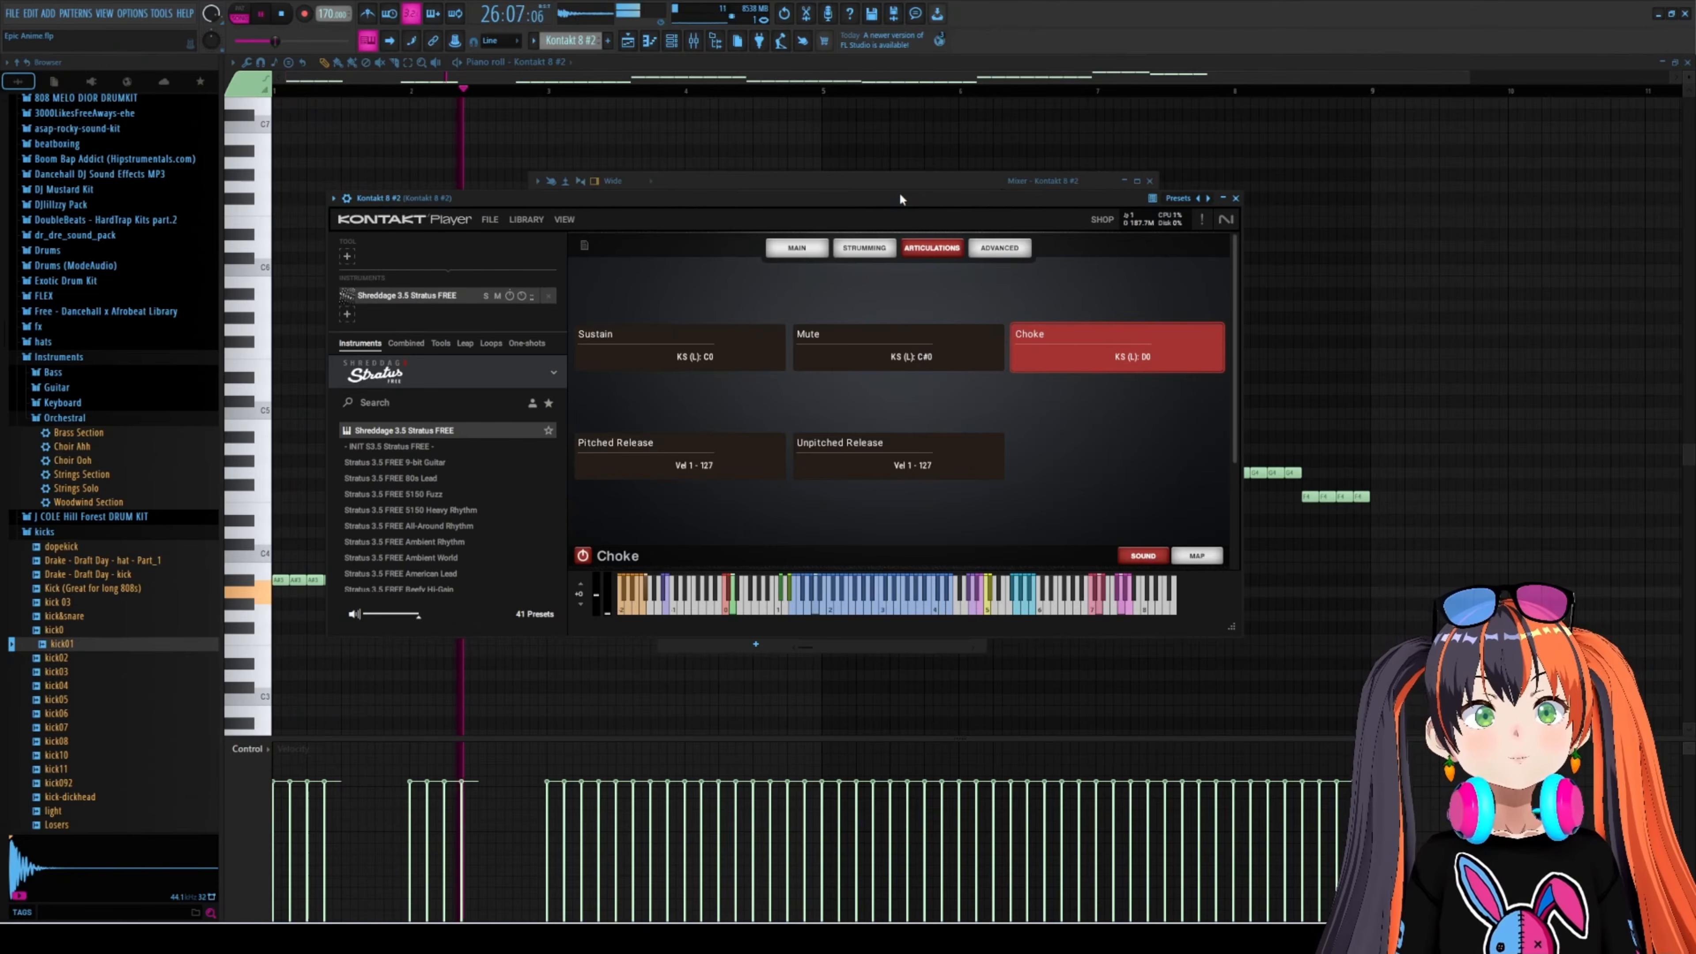
key(space)
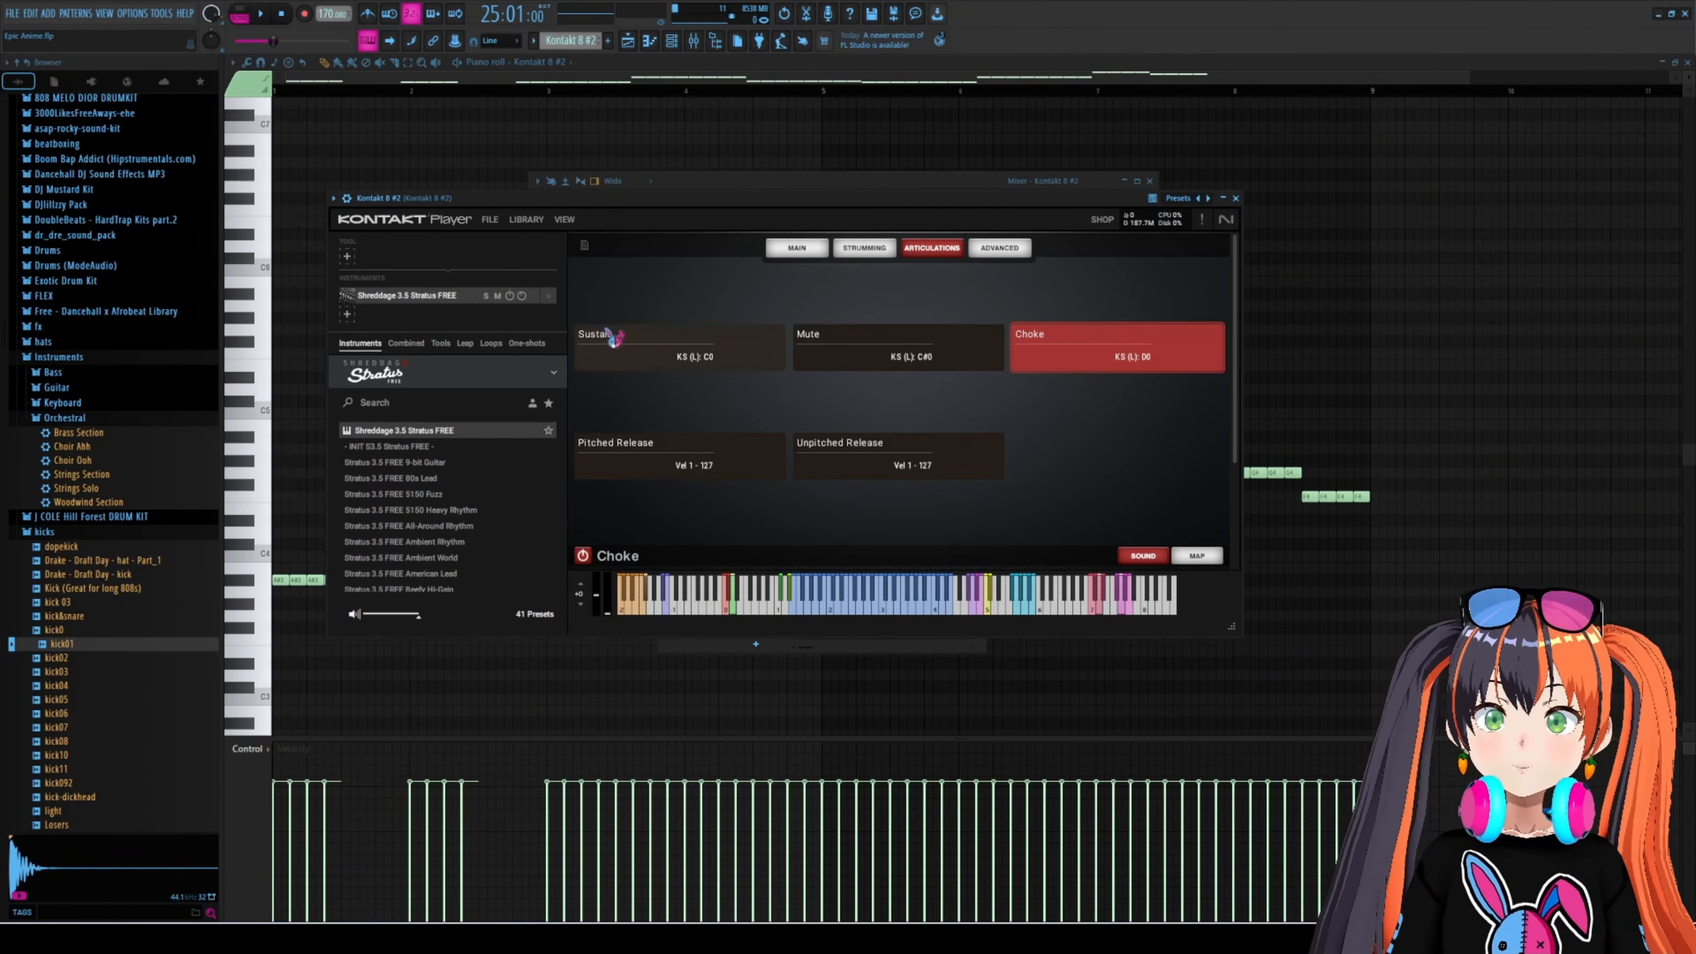
- Return to the playlist and unsolo Track 6 so that all tracks are active
key(F9)
key(F5)
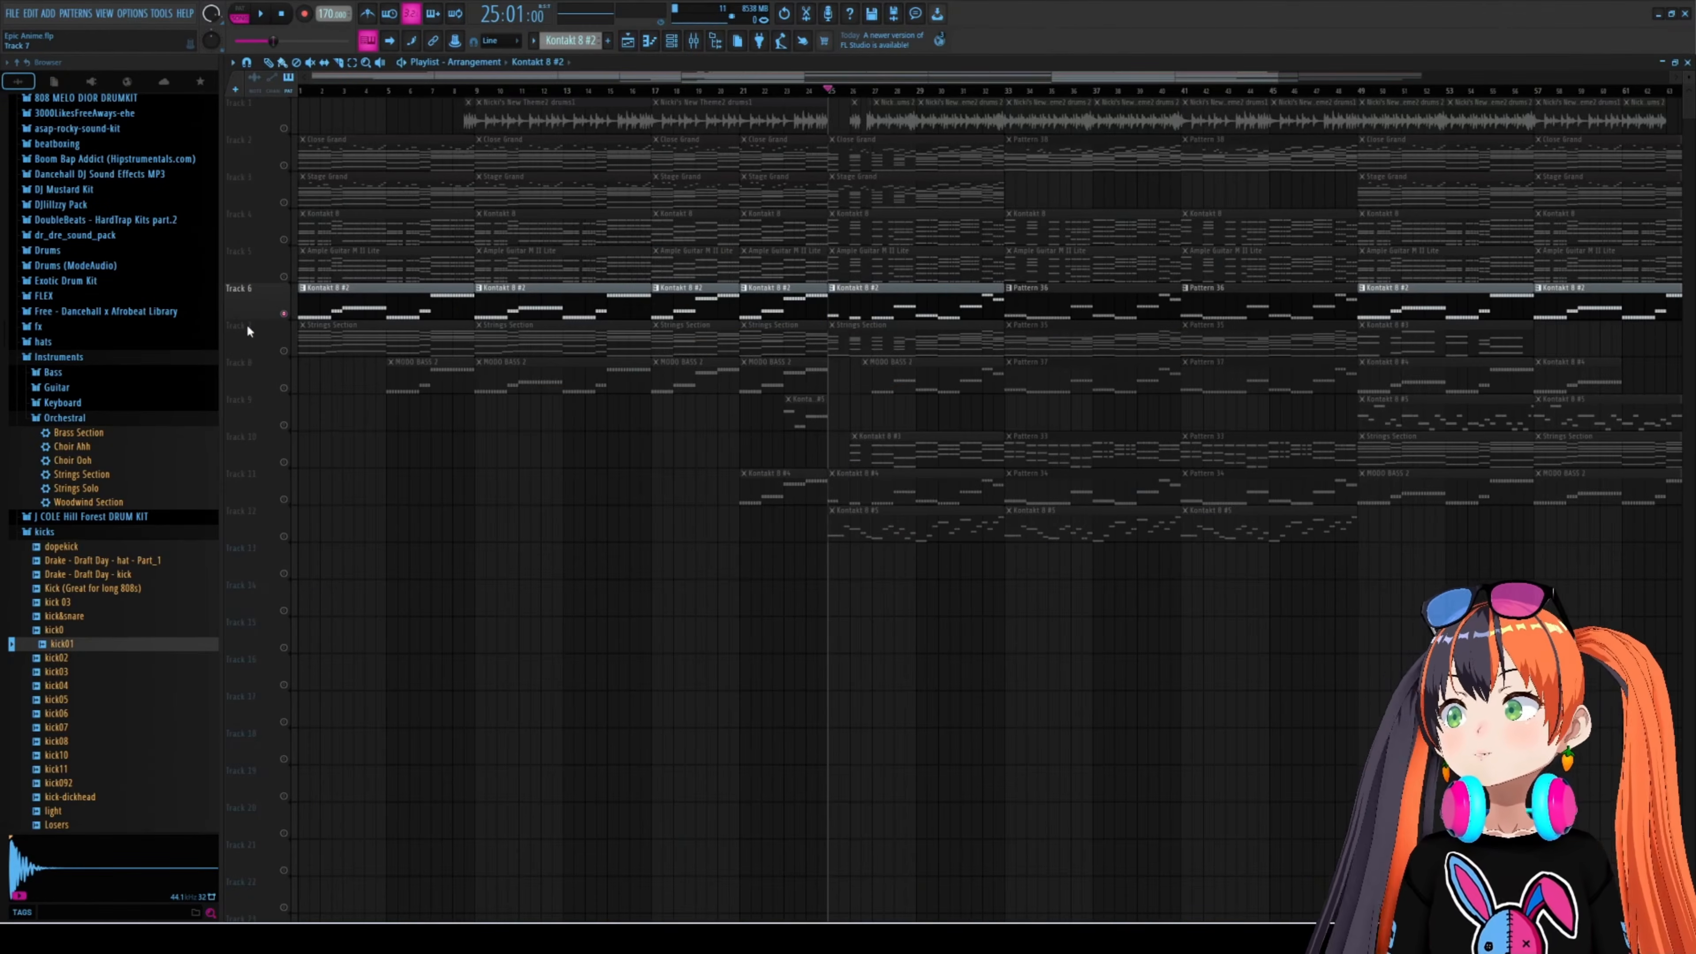
right_click(284, 313)
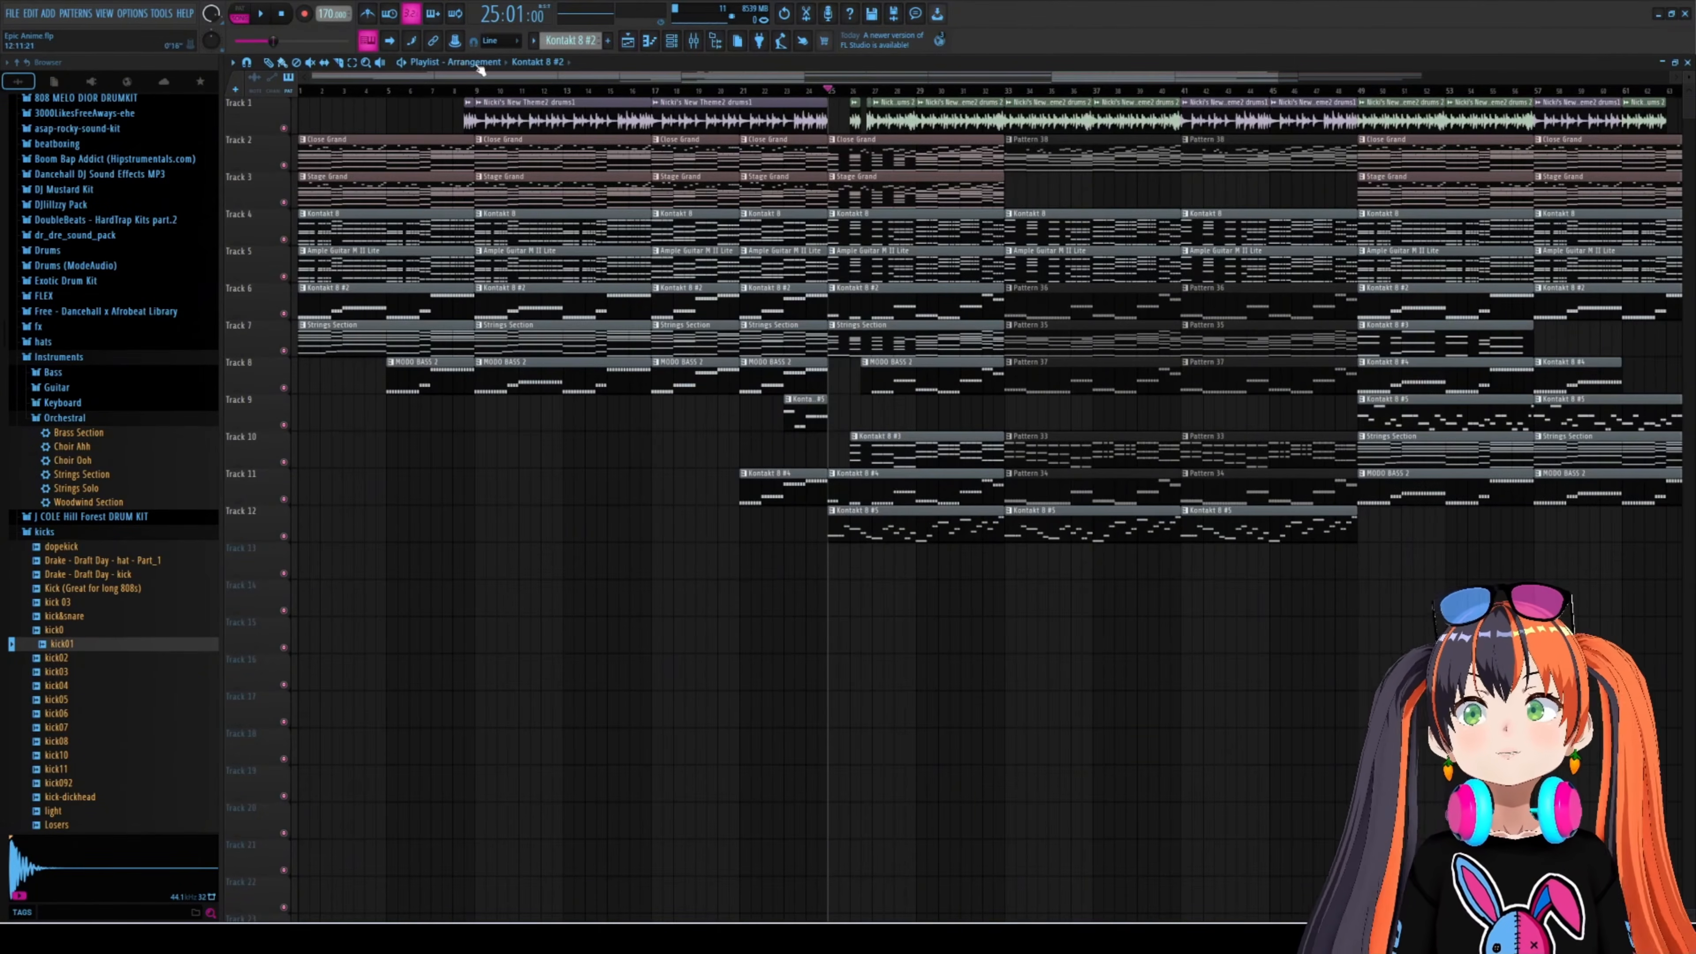
- Play the full arrangement to hear all tracks together, and stop playback
click(284, 14)
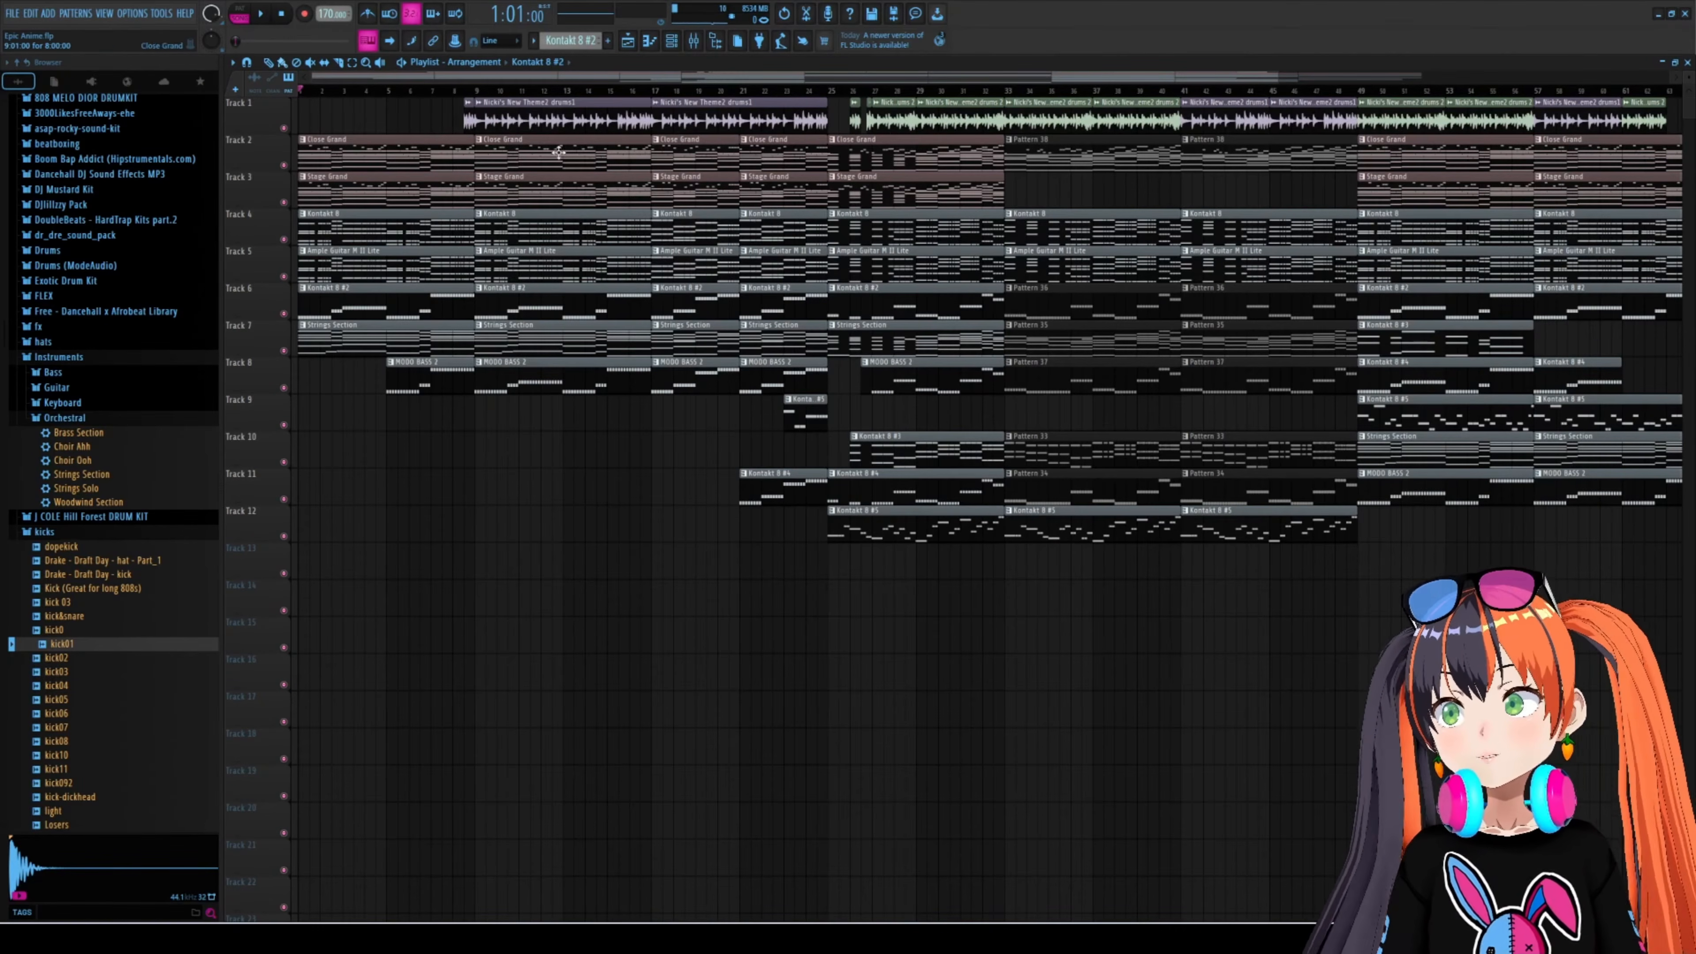
click(653, 90)
key(space)
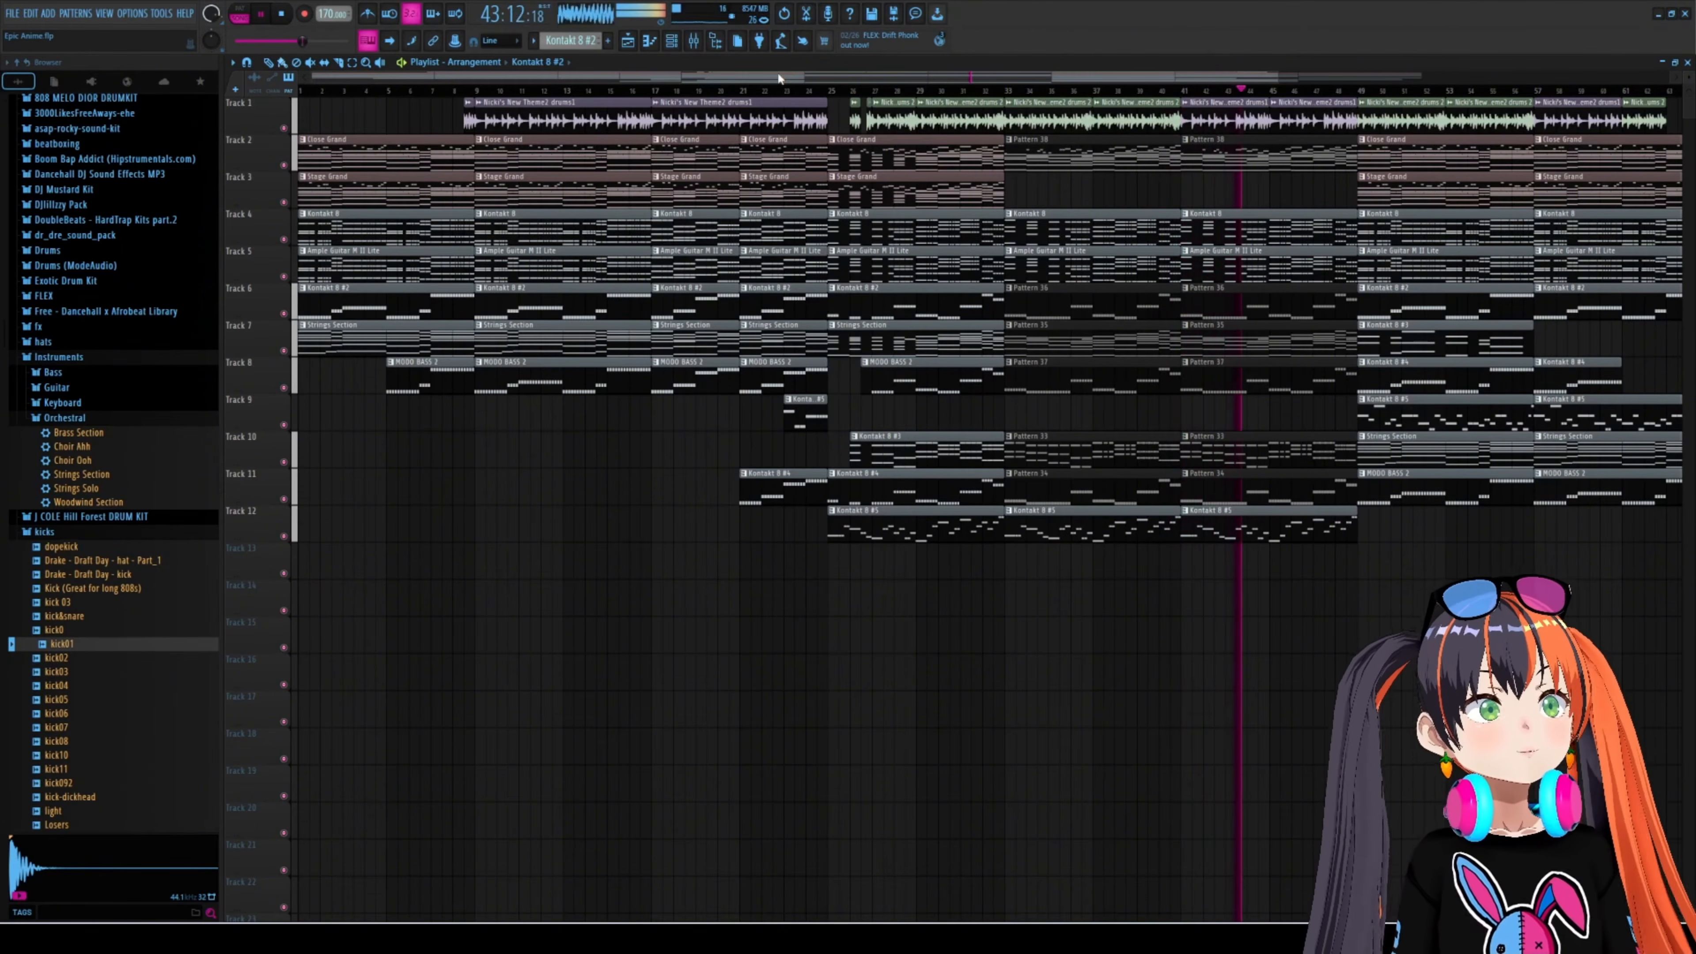
key(space)
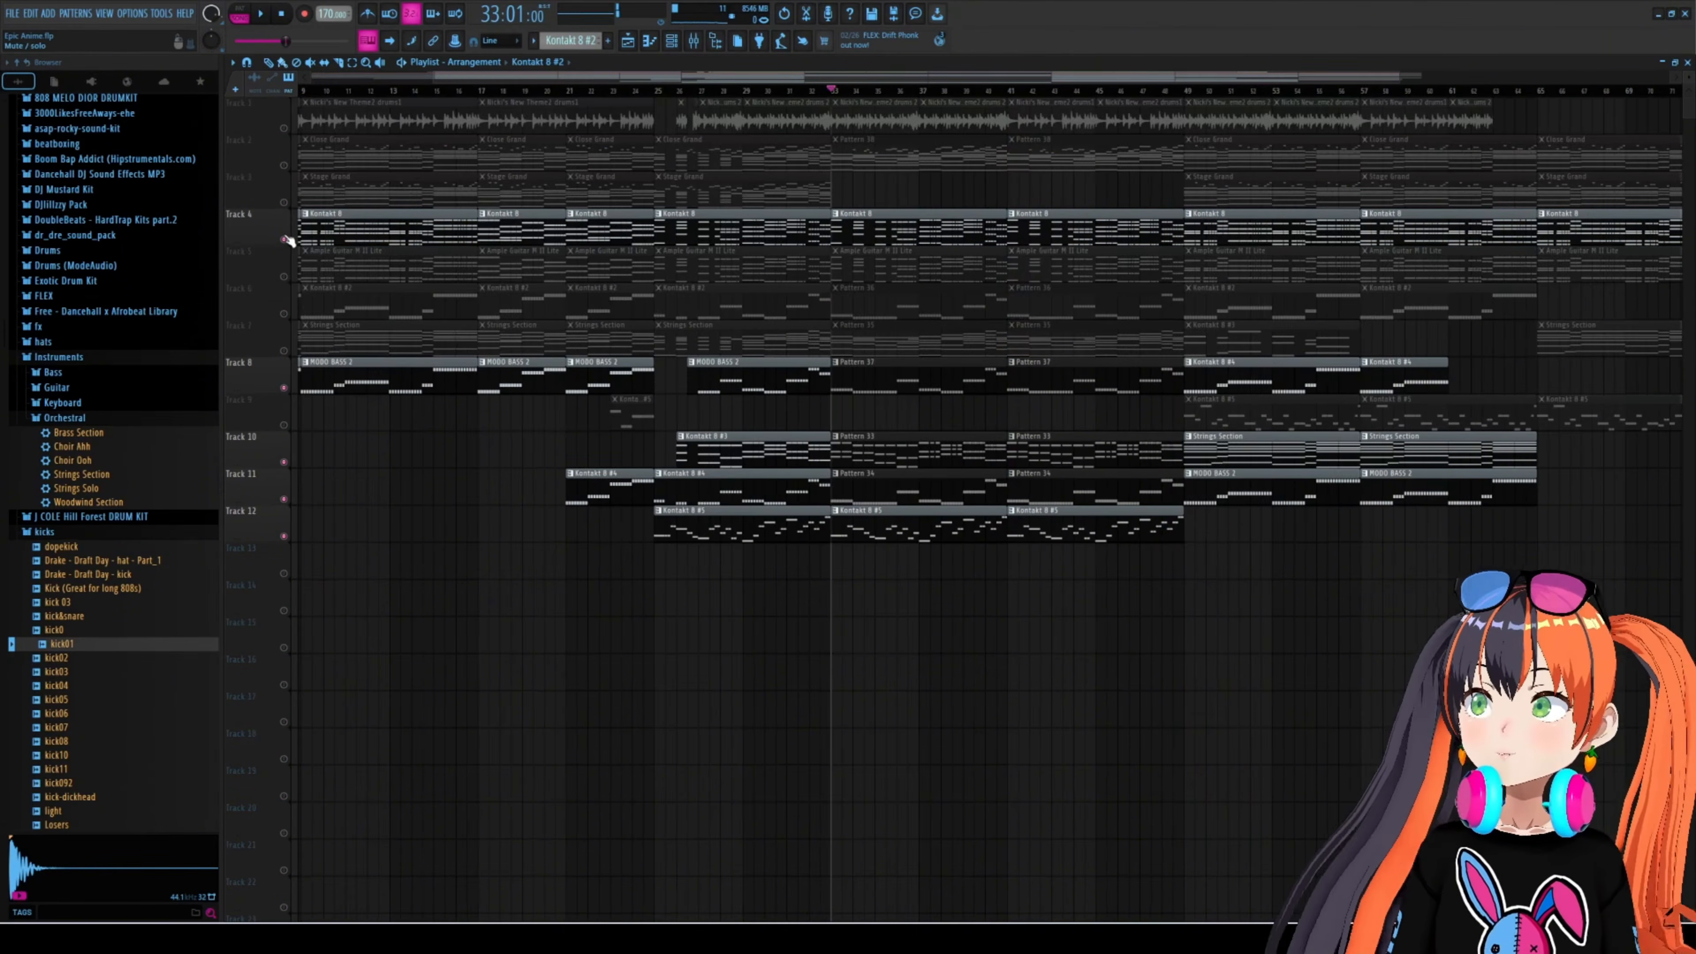
drag(1010, 72, 854, 75)
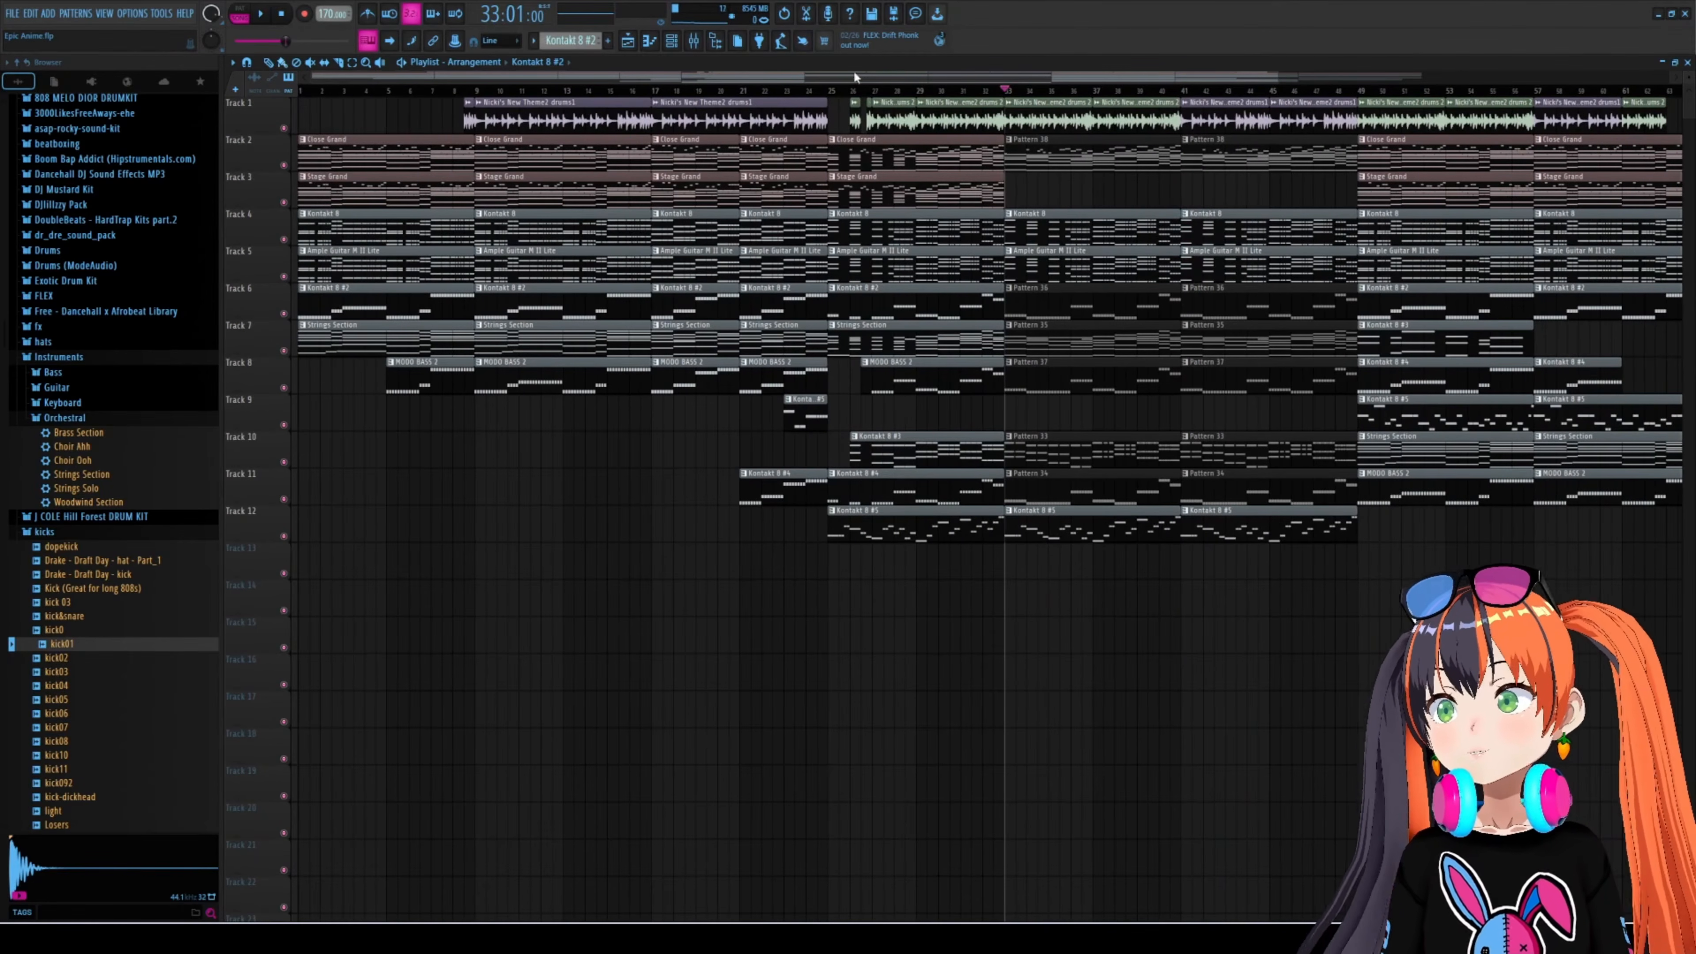
- Open the Track 5 guitar pattern with its Ample Guitar M II Lite window, and list the browser's Guitar instruments
double_click(389, 261)
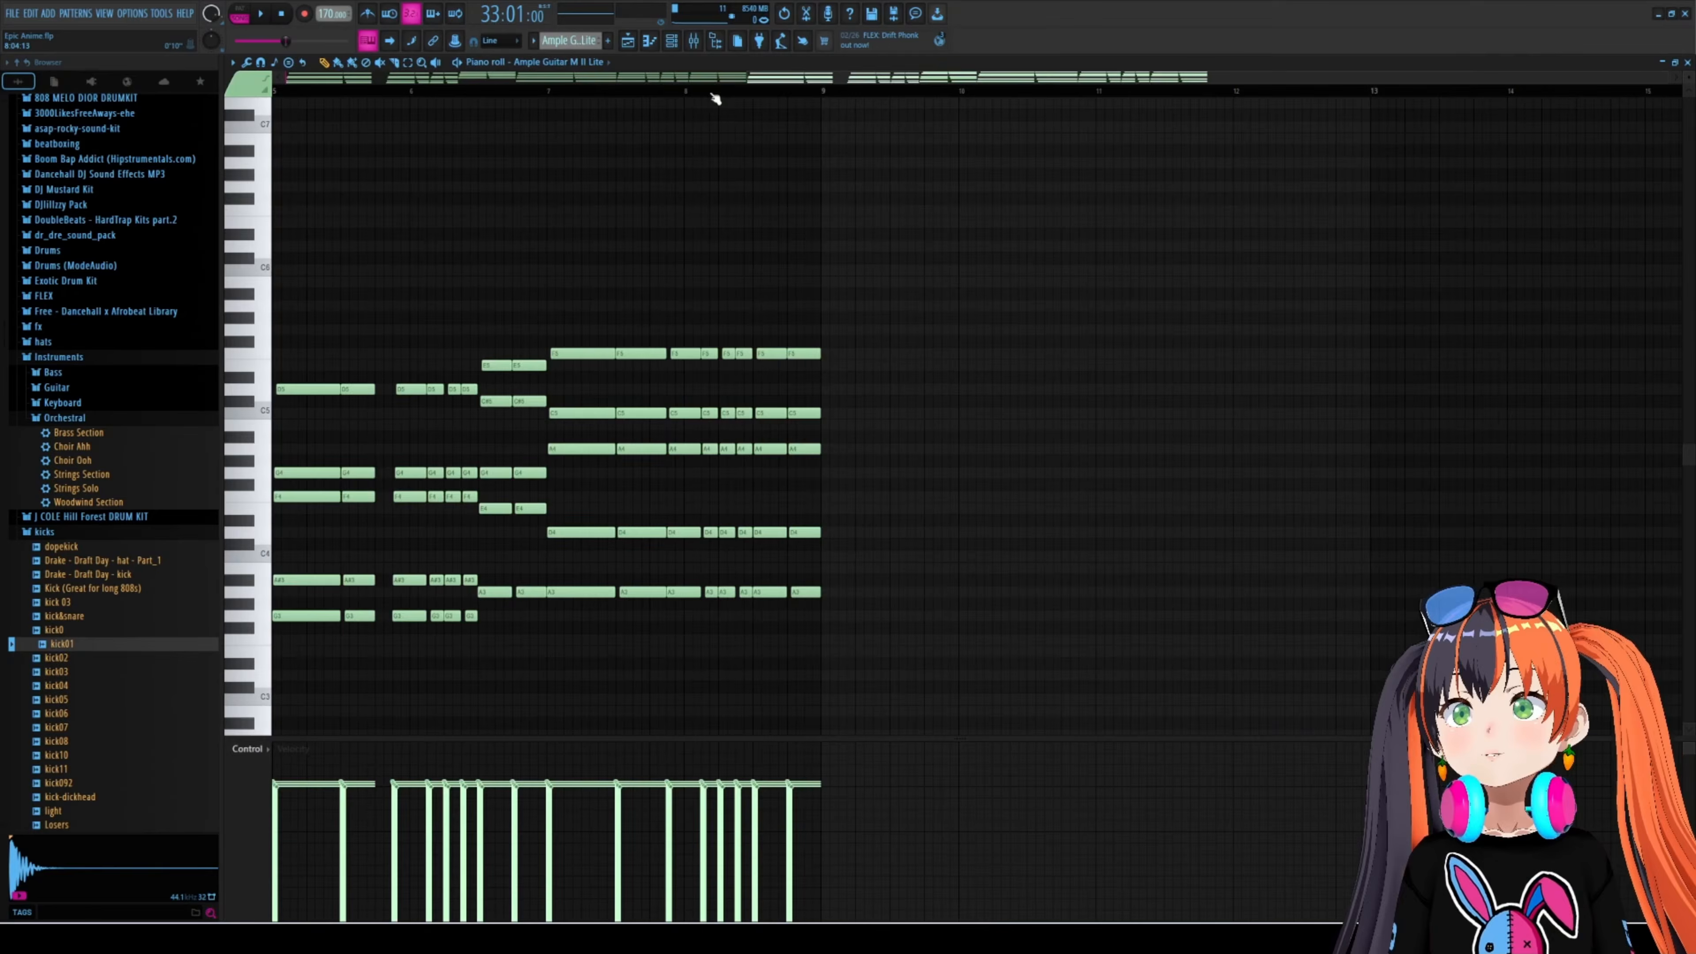
click(671, 40)
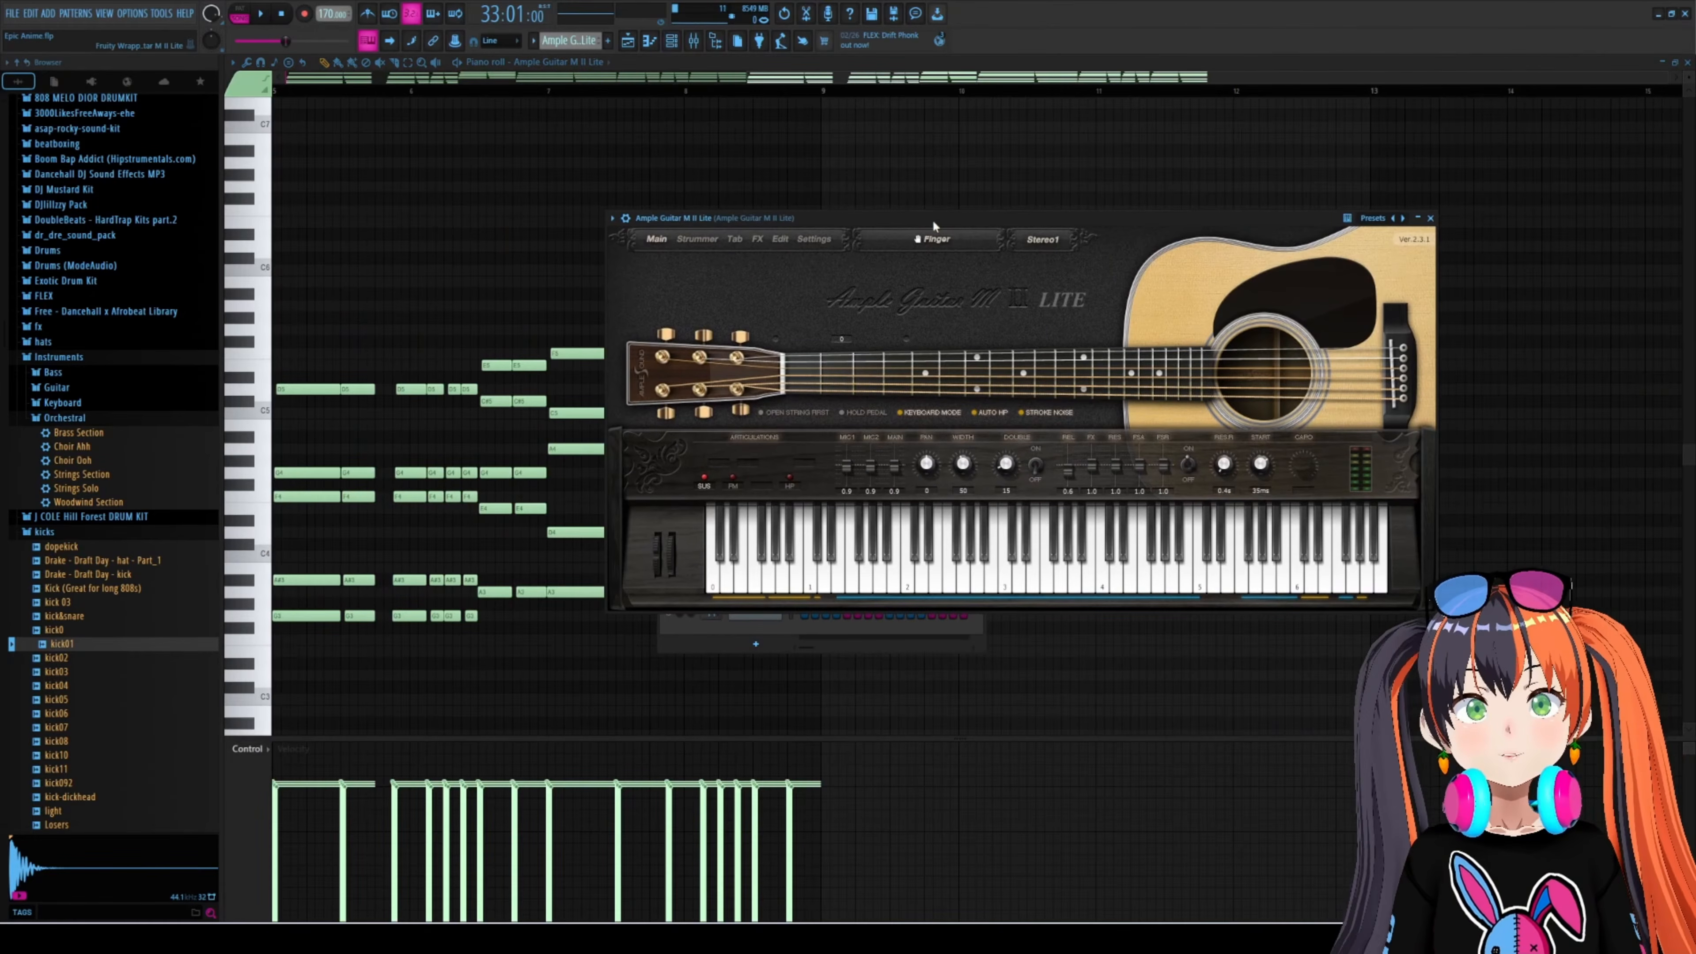
drag(933, 225, 798, 274)
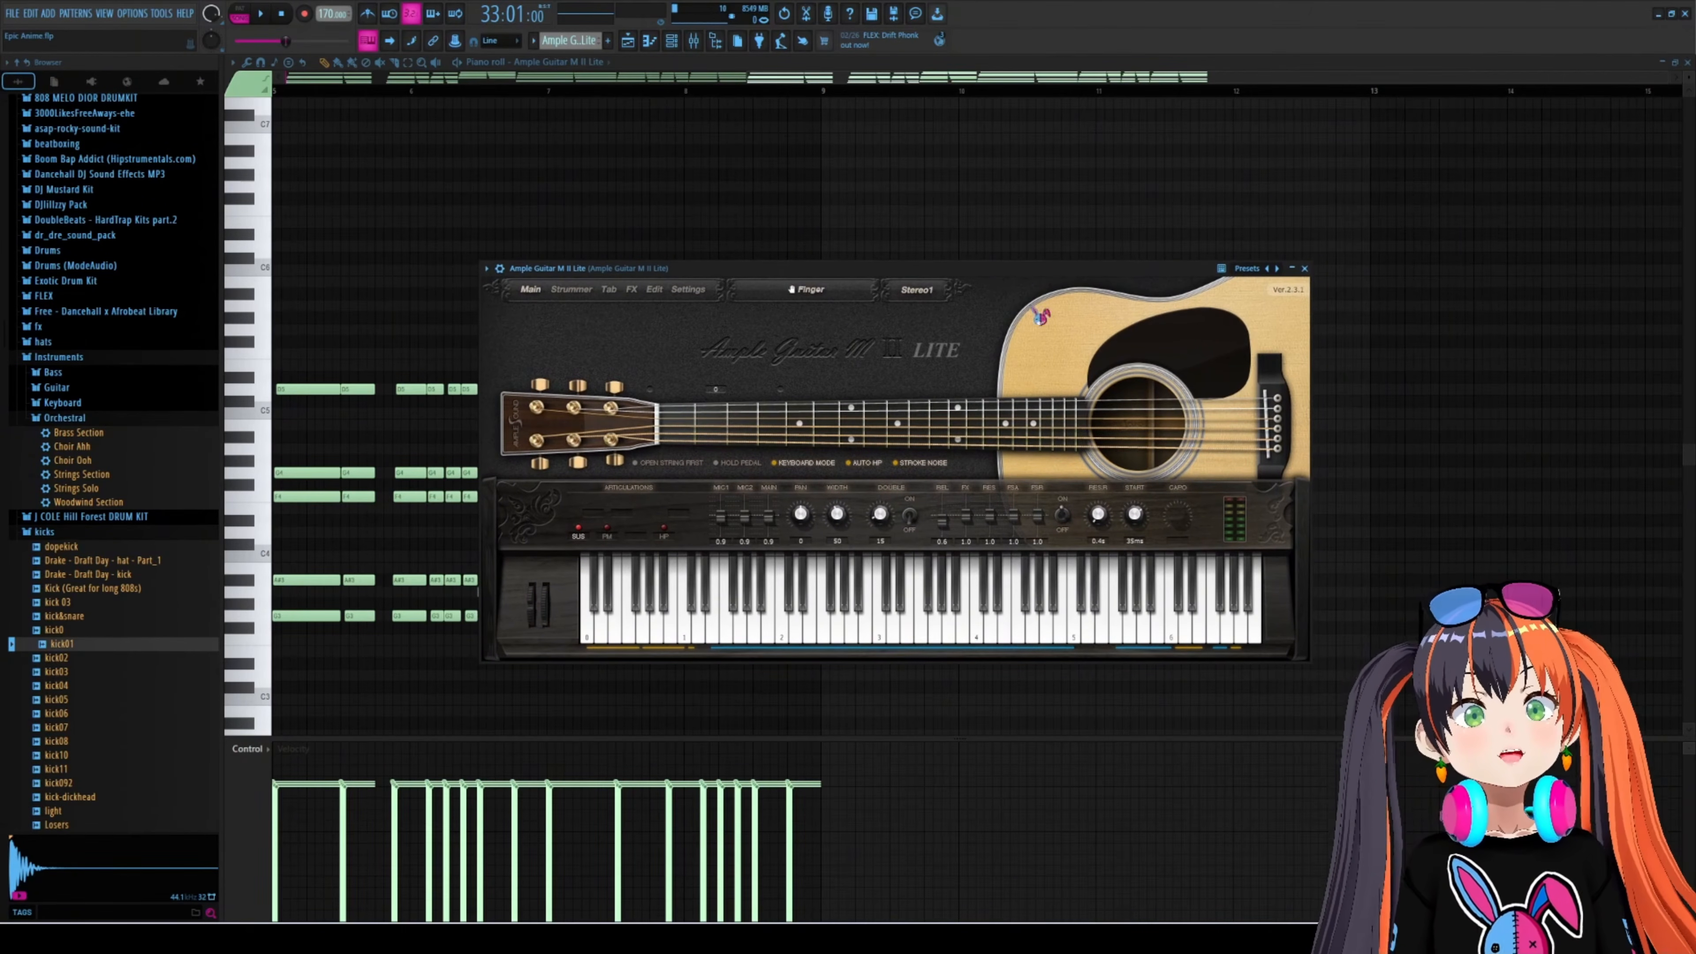
click(75, 387)
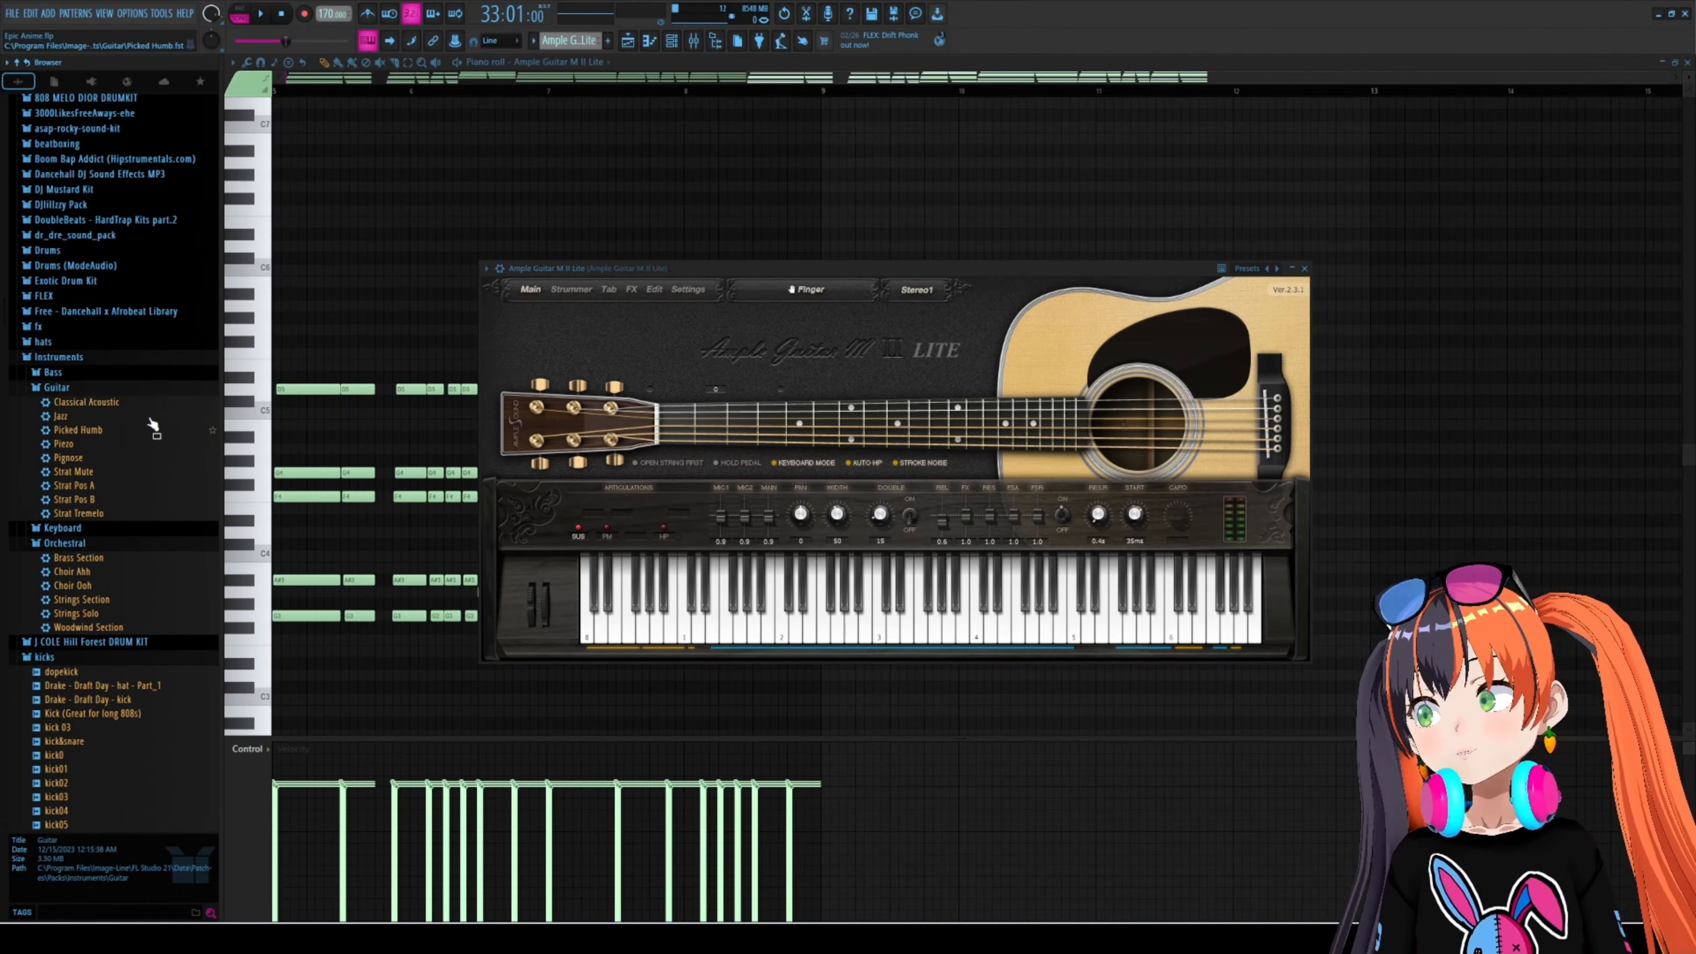
drag(889, 279, 917, 245)
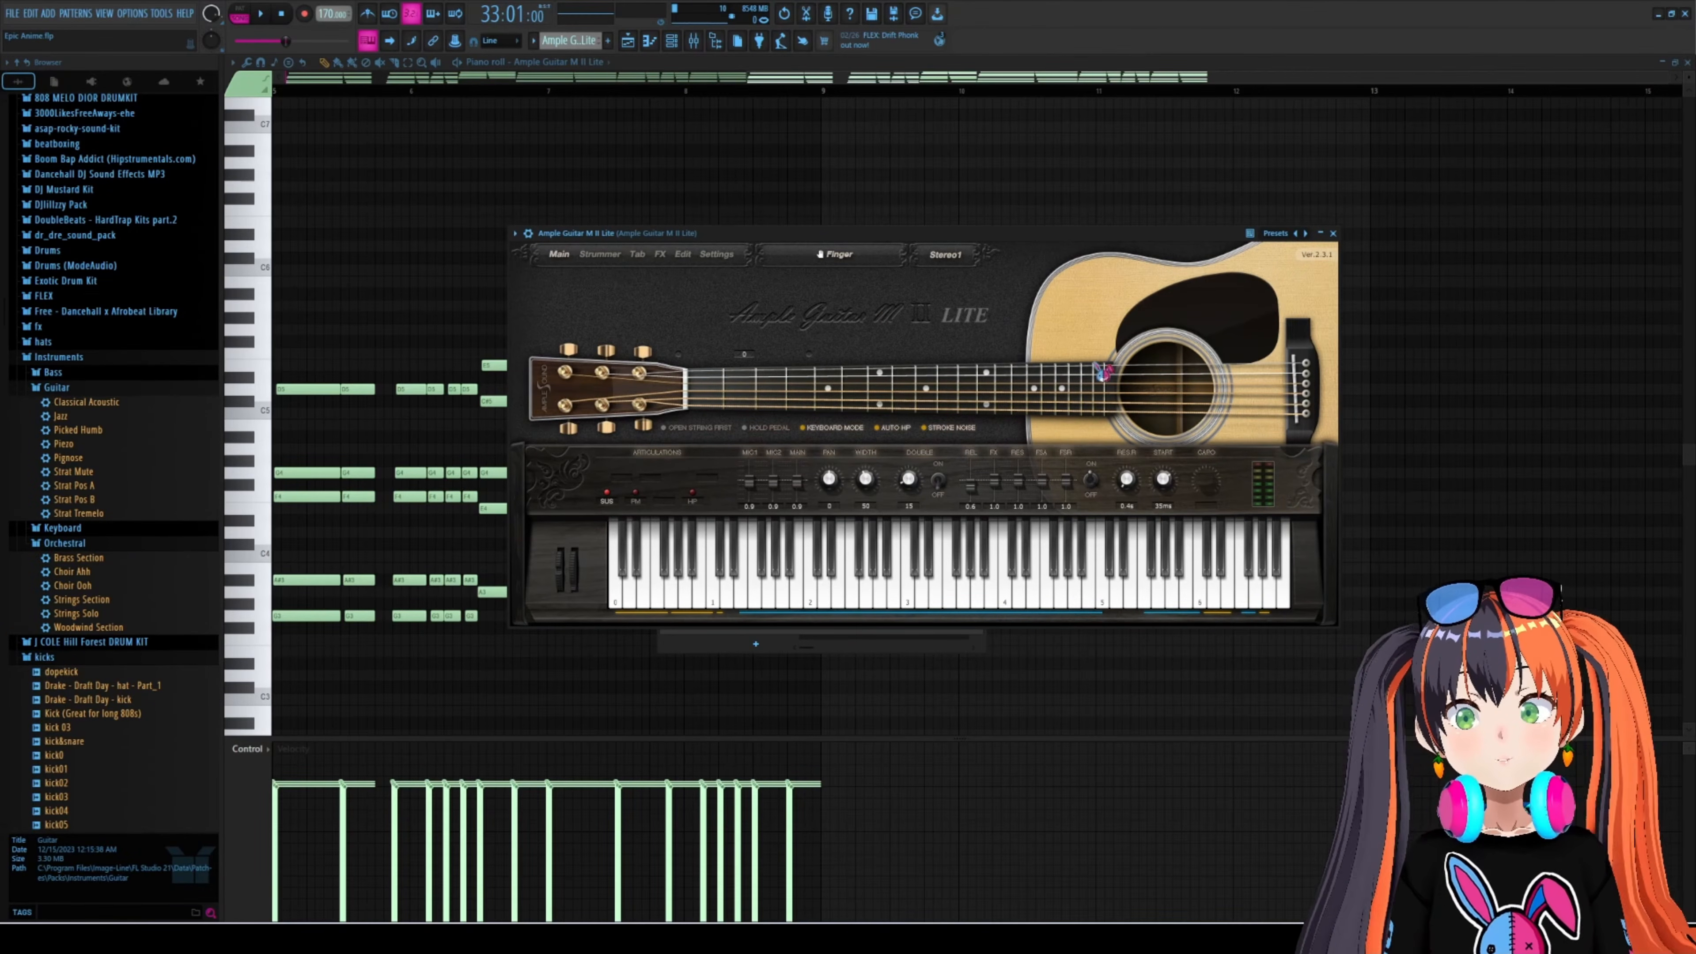
drag(961, 234, 951, 241)
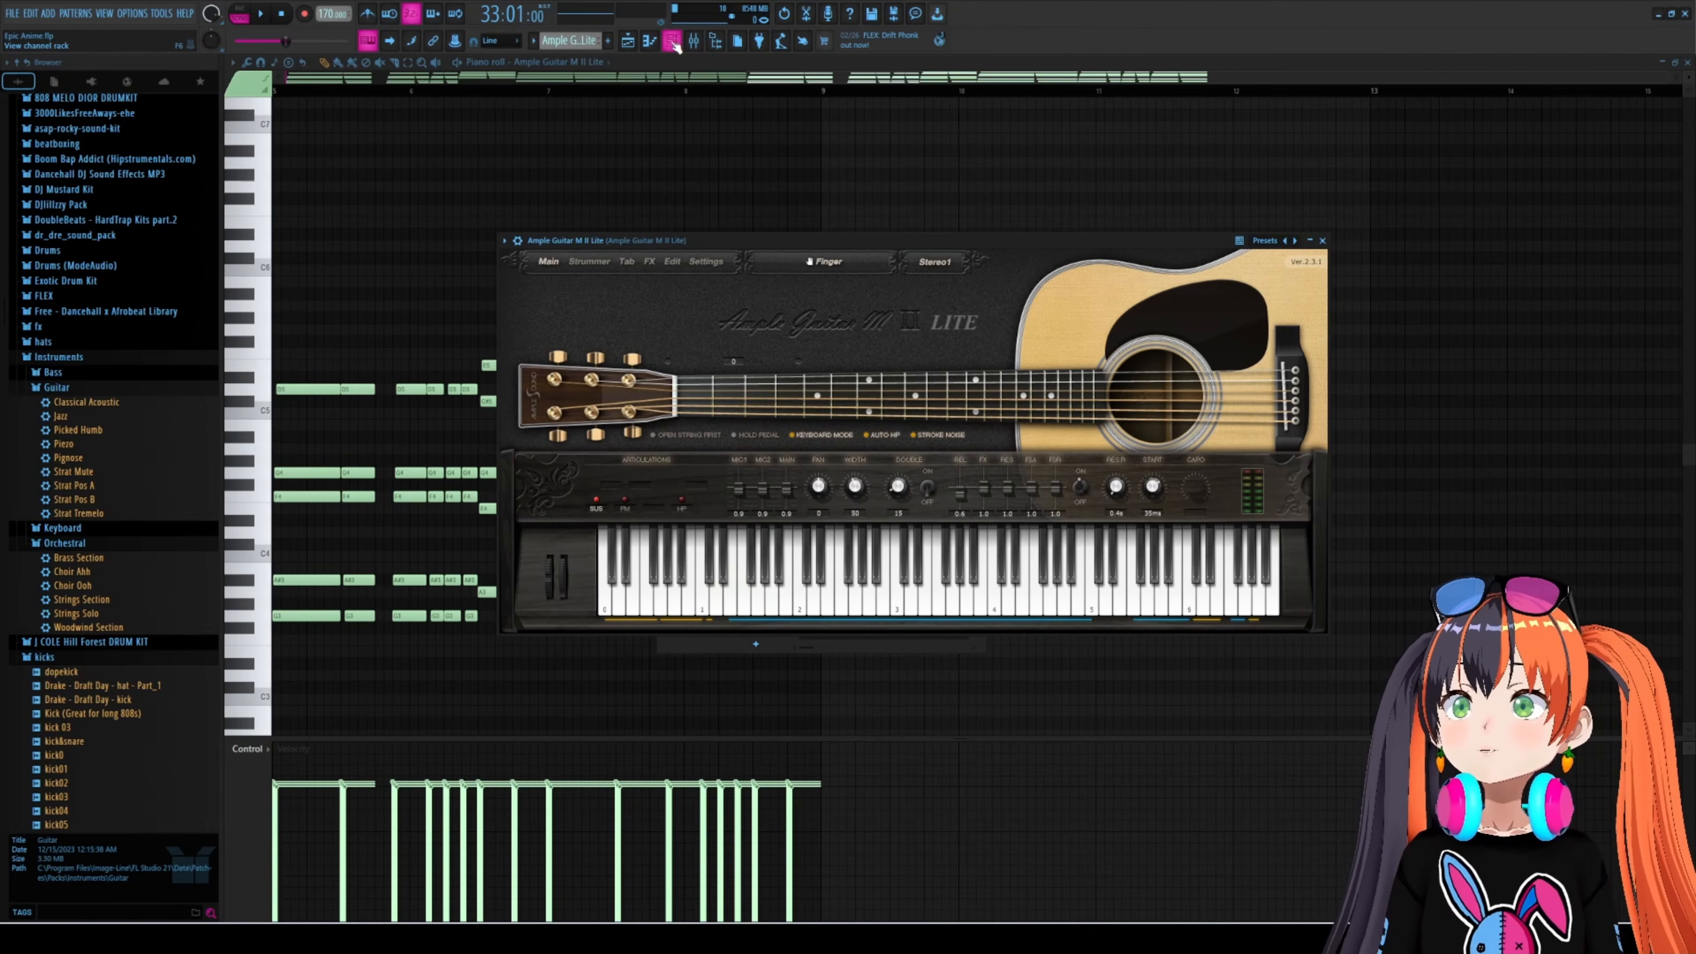
- Solo the Ample Guitar M II Lite channel and play its pattern
click(673, 41)
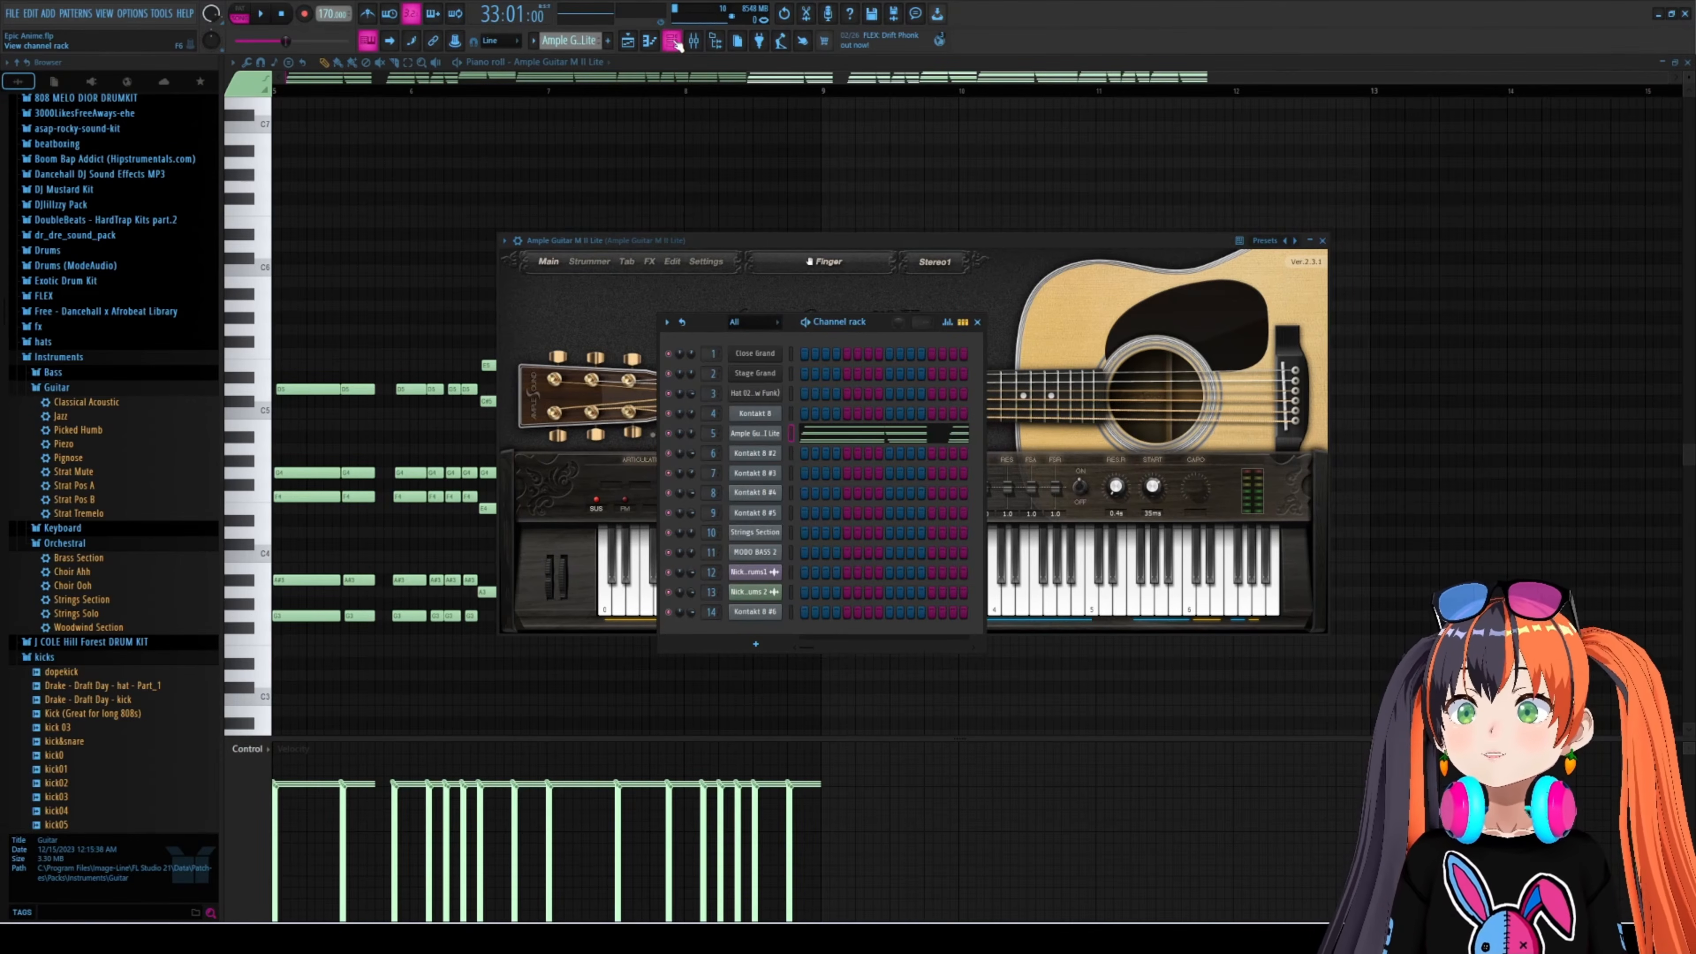
right_click(670, 435)
click(692, 443)
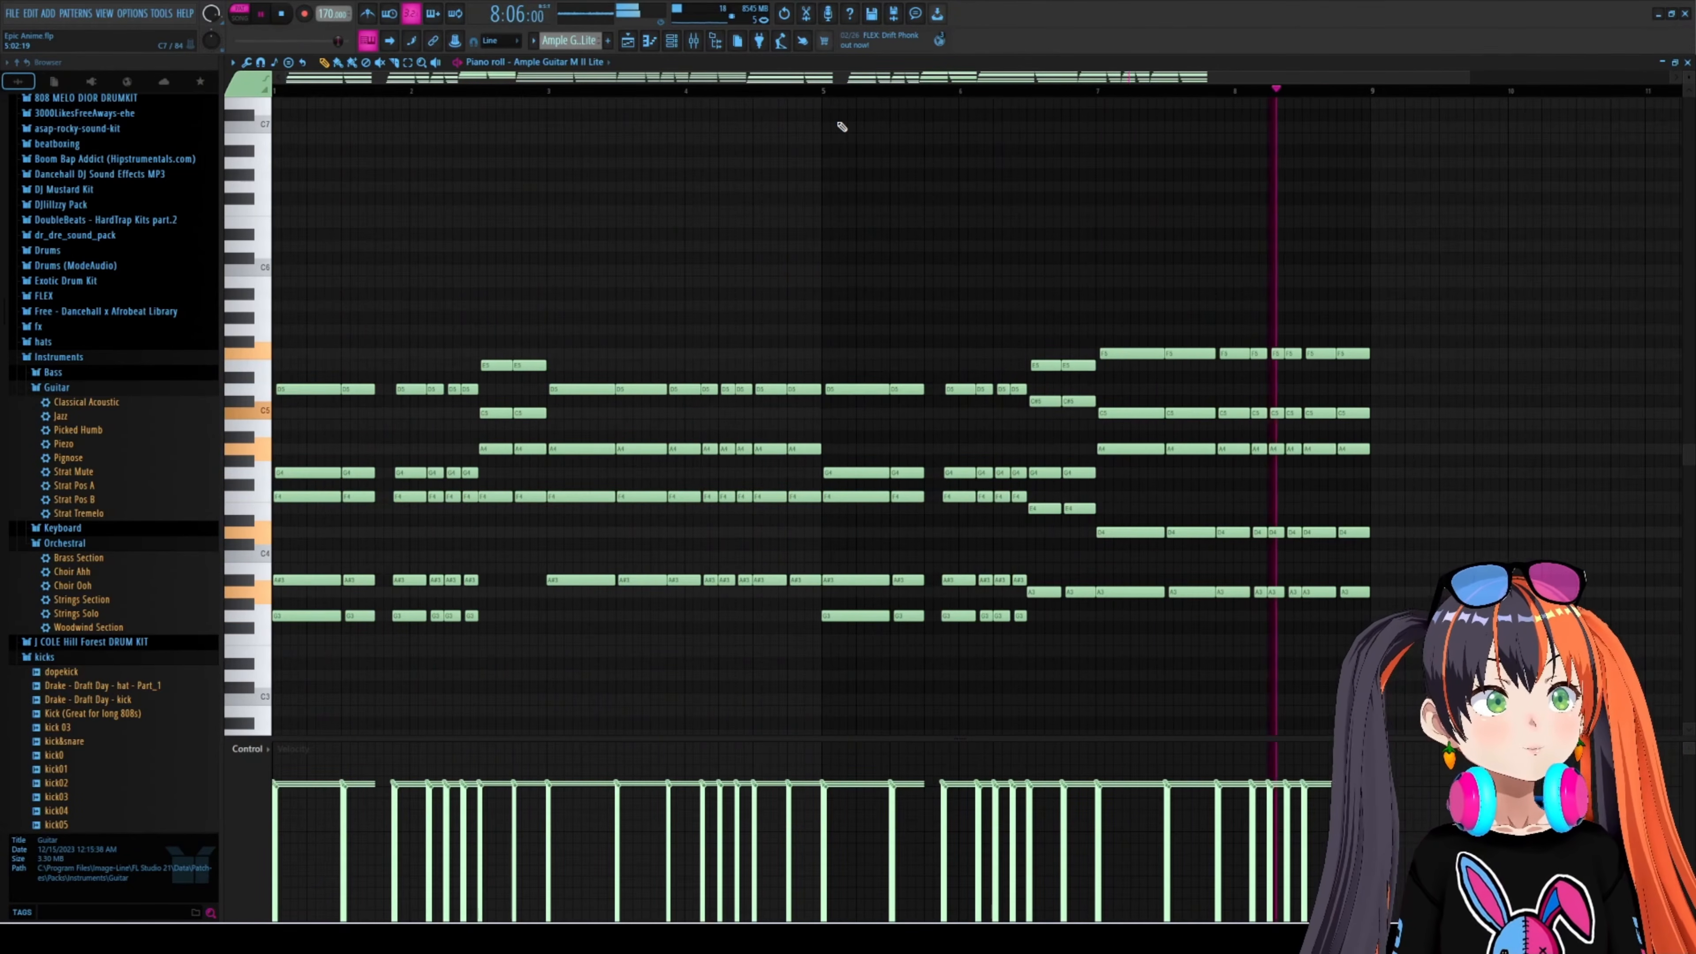
key(space)
- View the strumizer options for the guitar notes in the piano roll and close them without applying
click(233, 63)
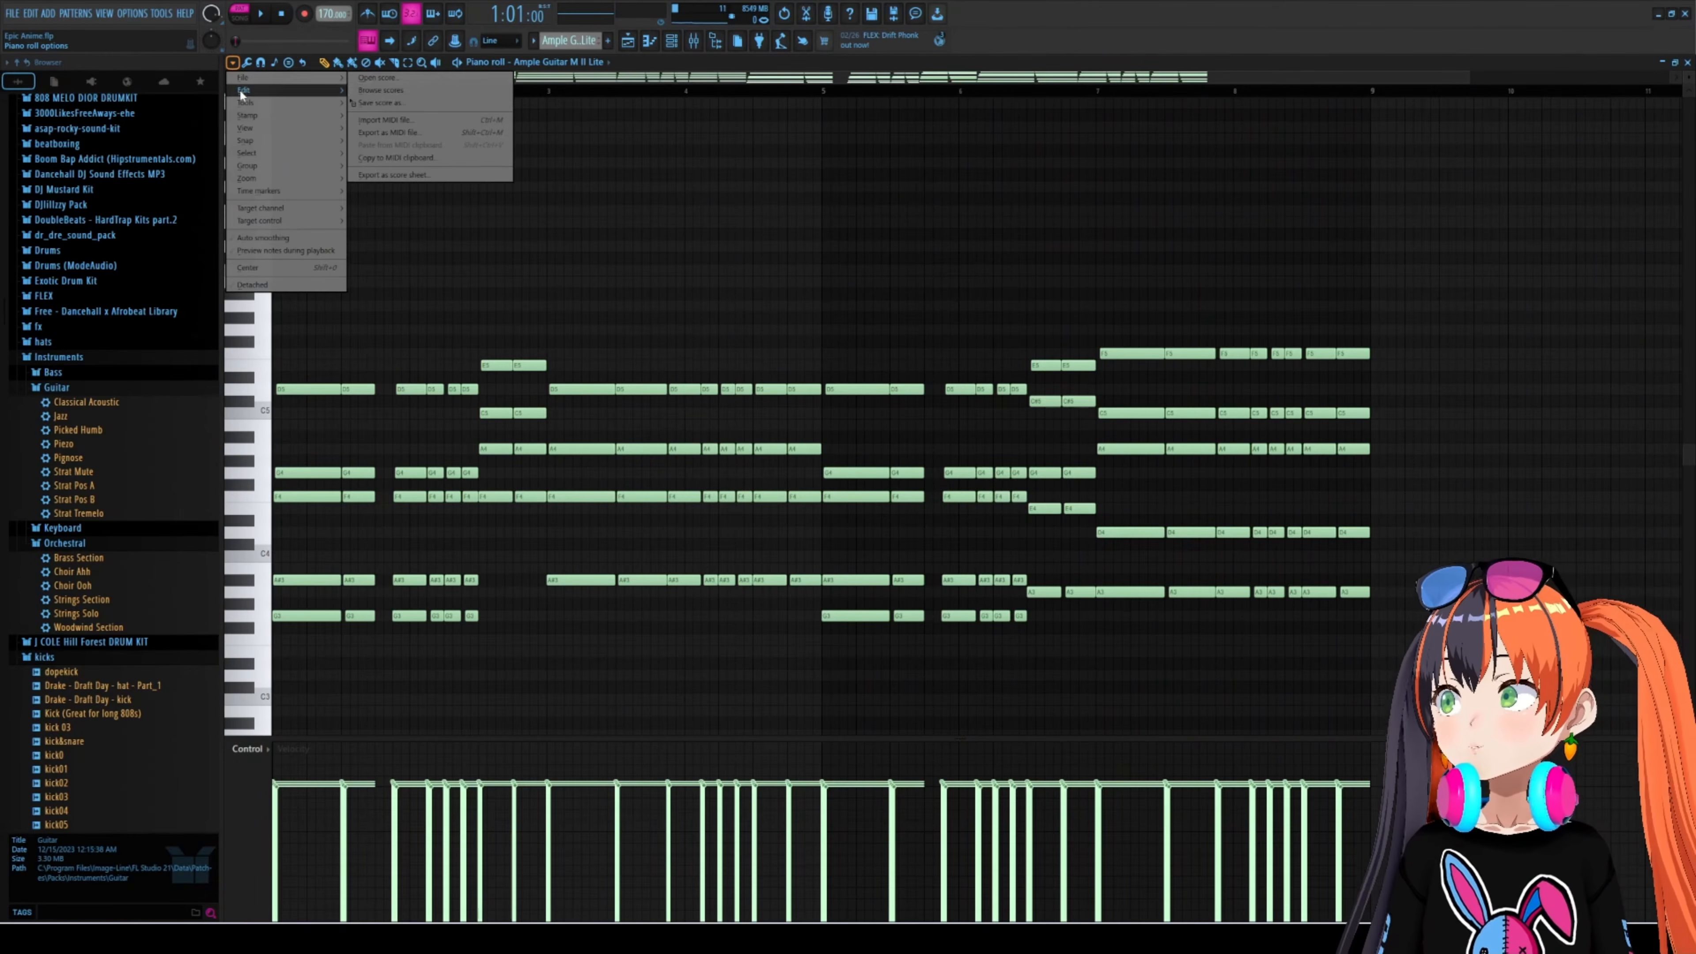
mouse_move(245, 79)
click(762, 81)
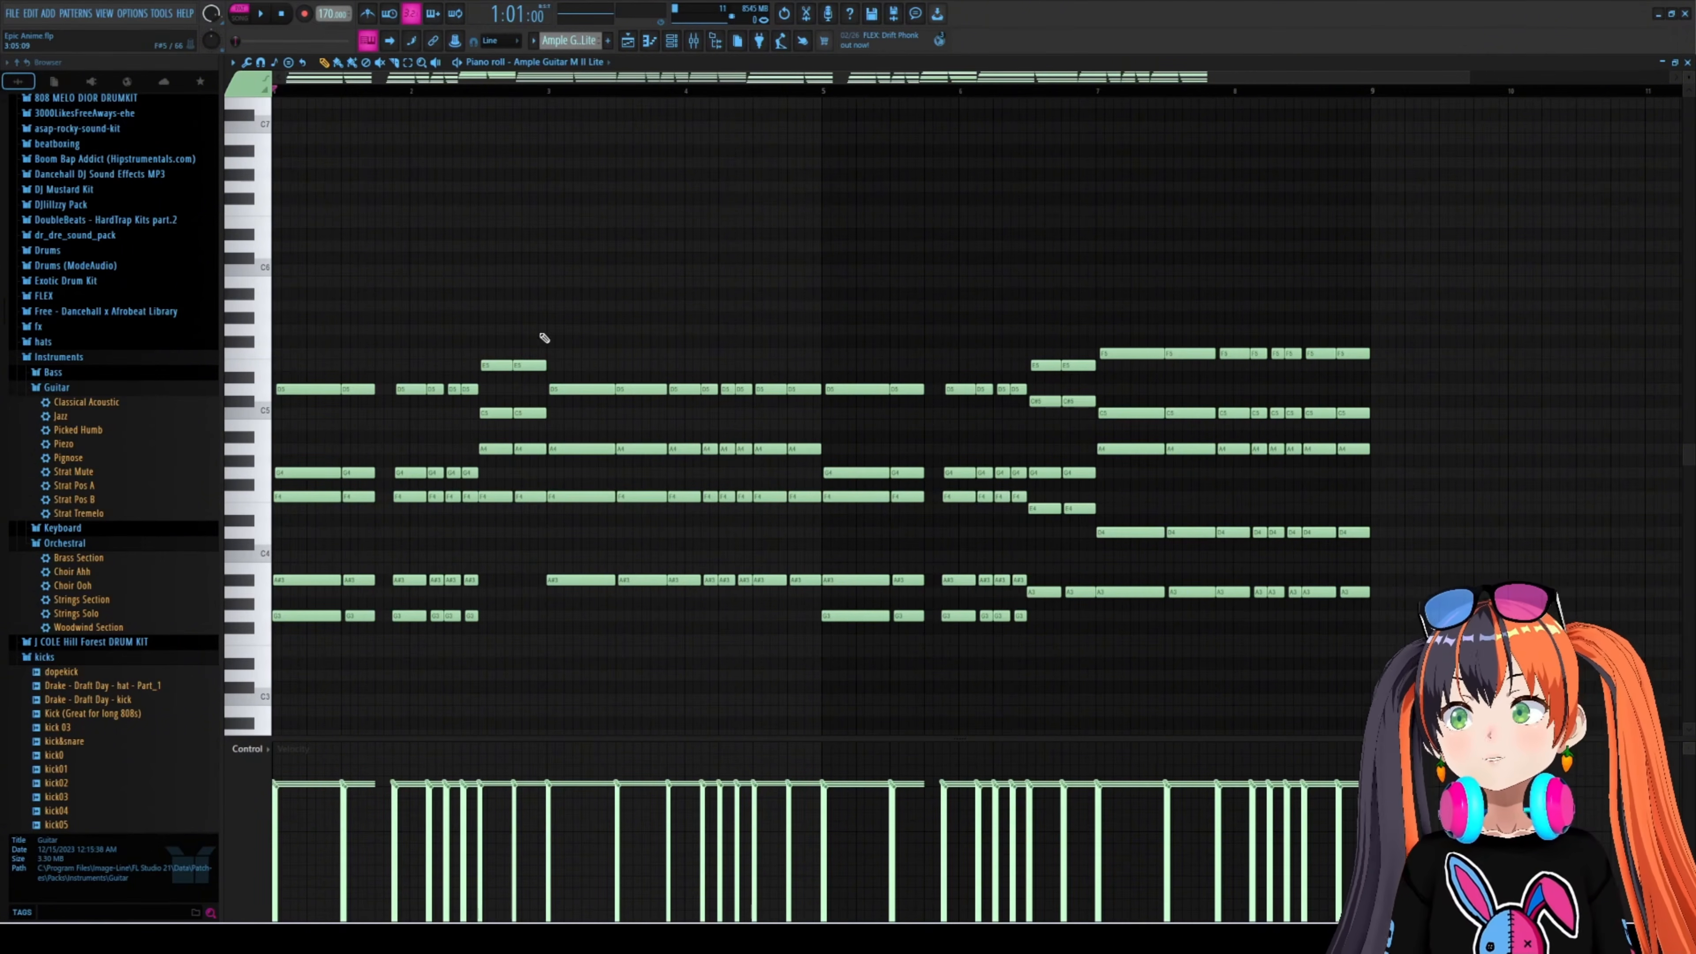
click(232, 64)
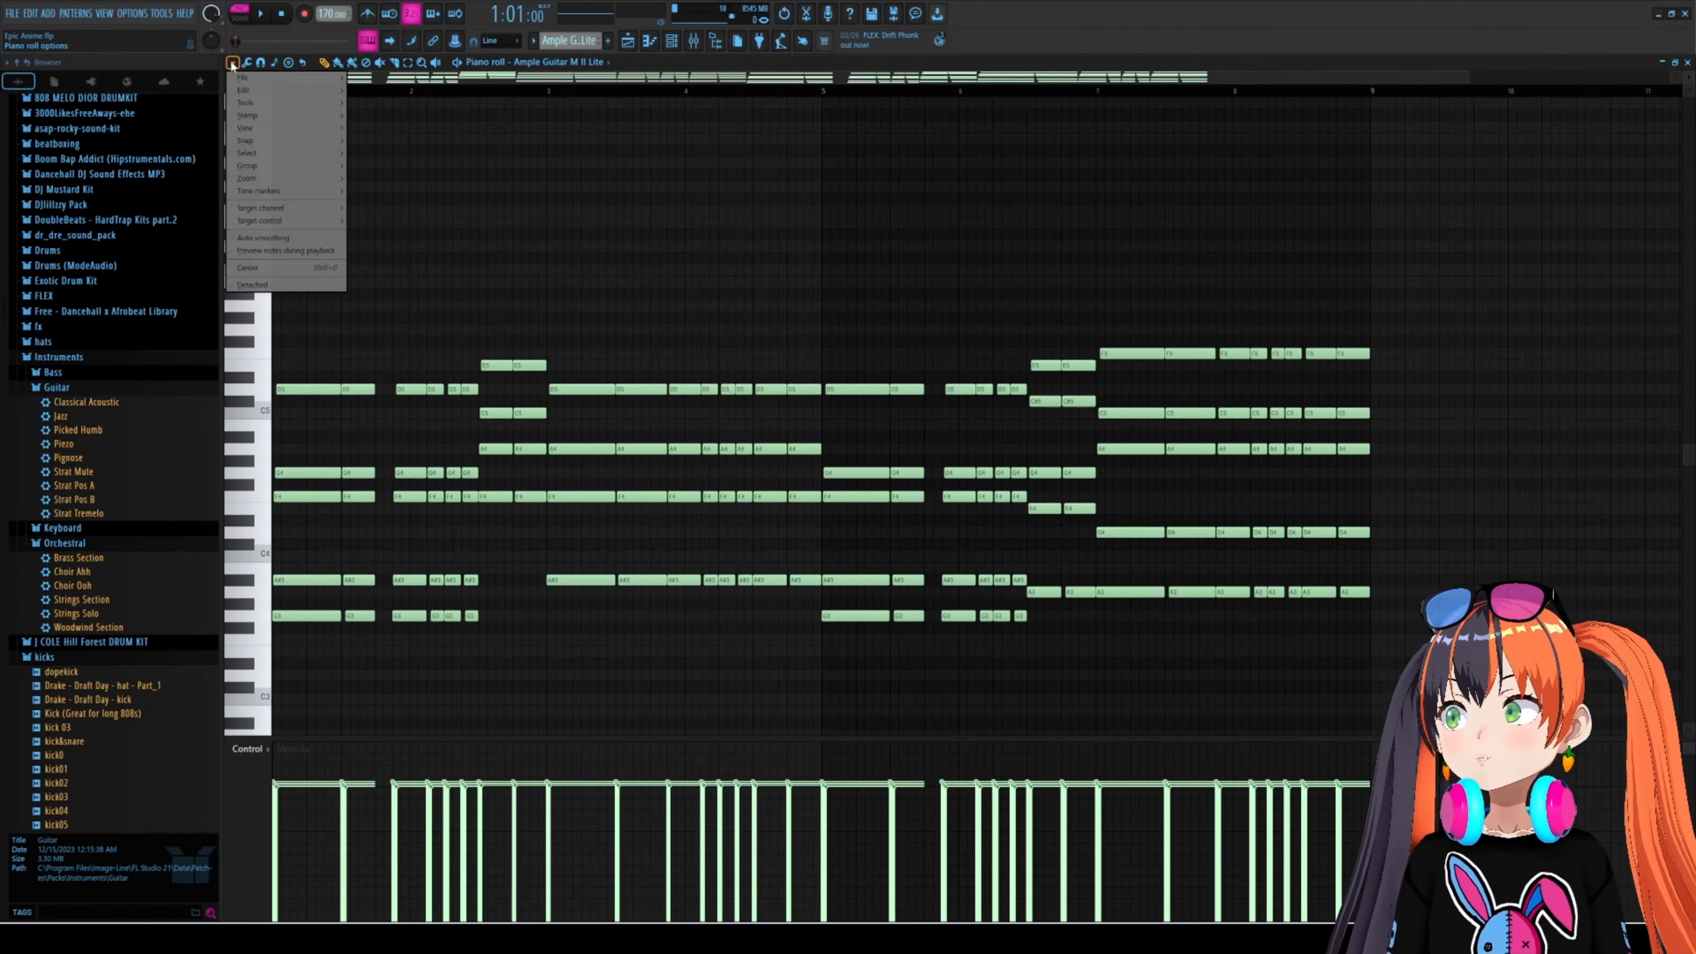
mouse_move(257, 100)
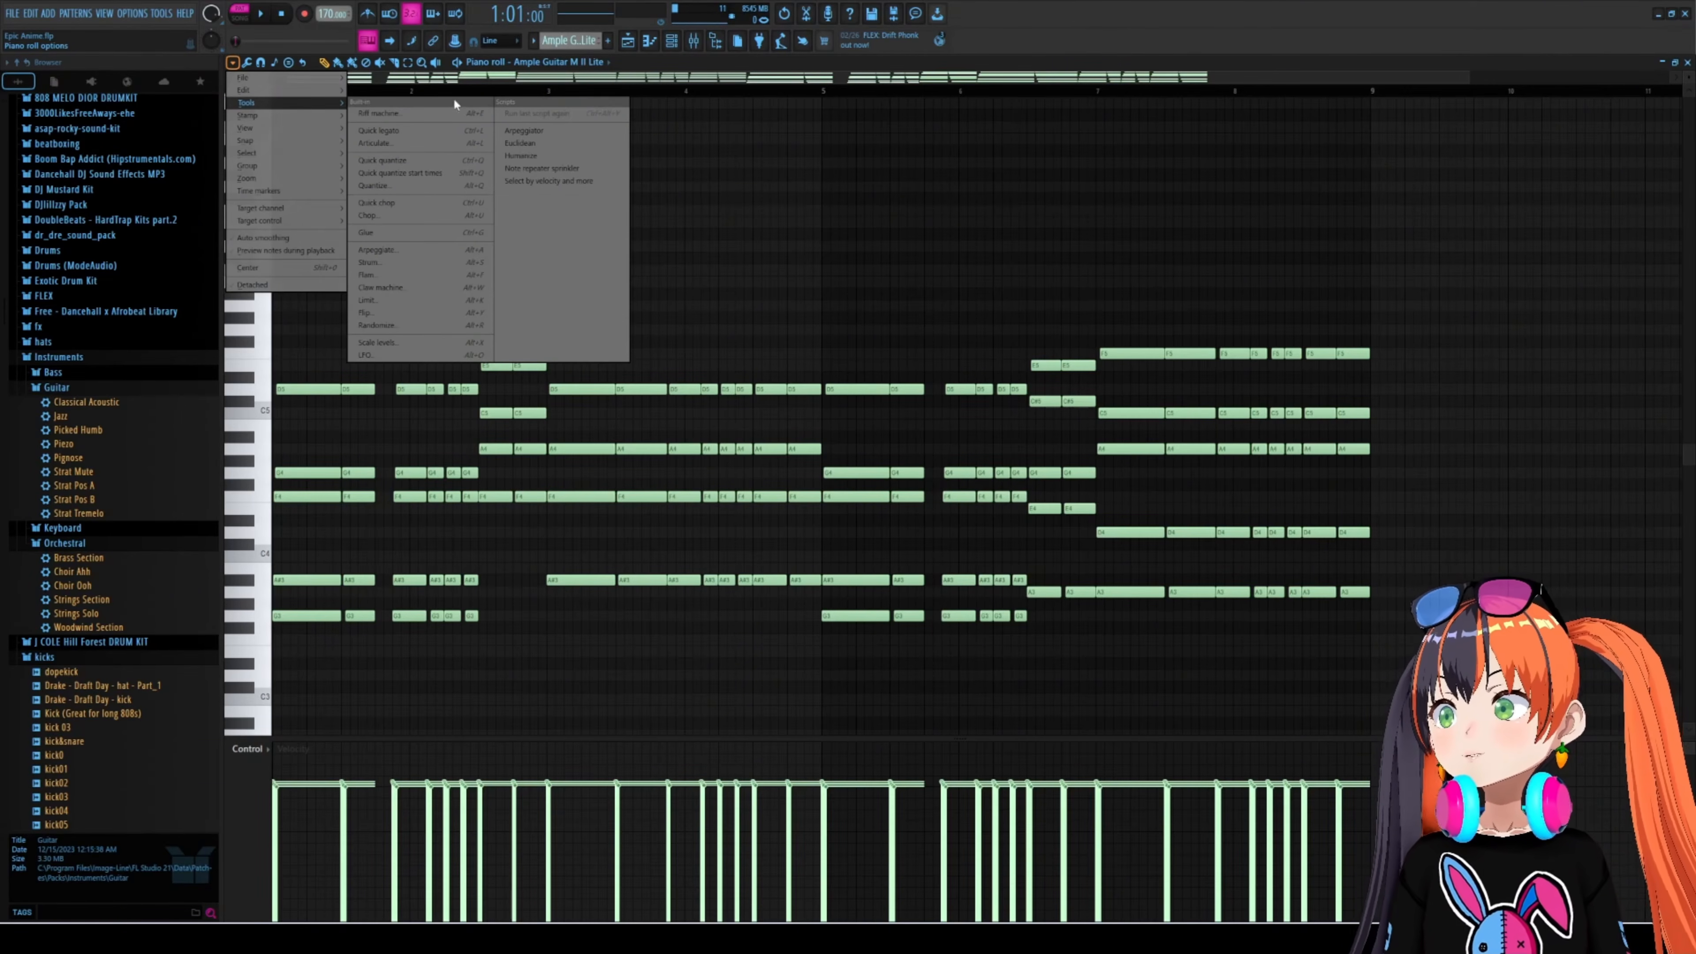
click(393, 263)
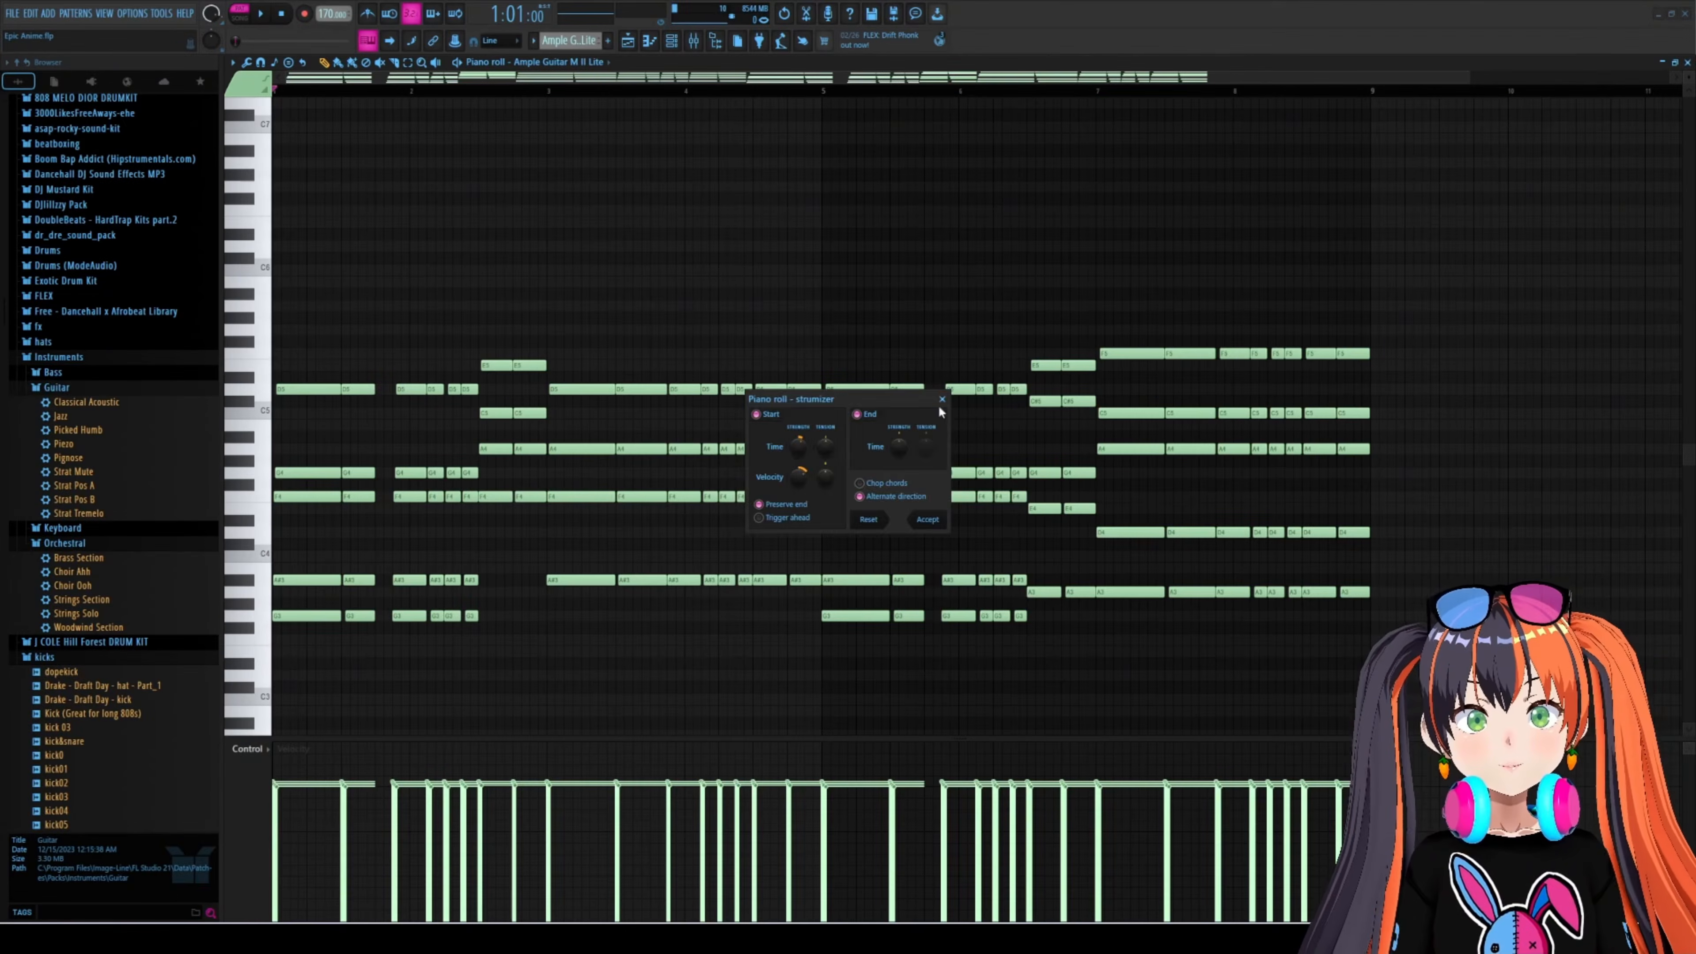
click(942, 399)
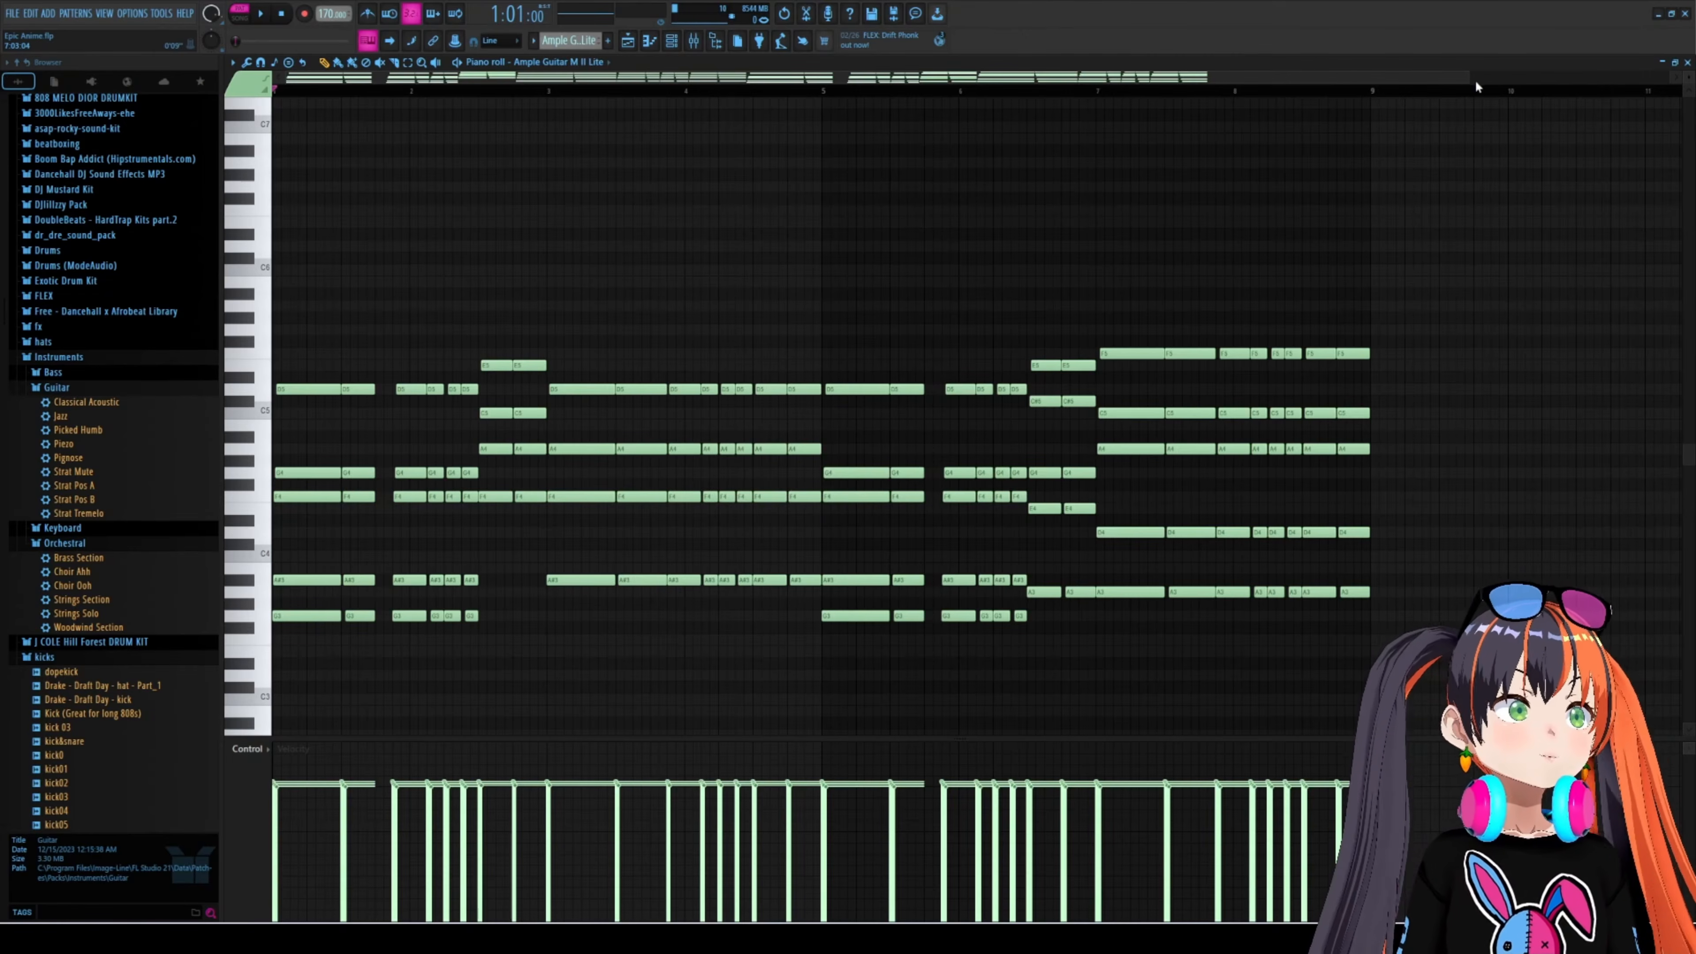
- Examine the strummed note offsets in the guitar pattern up close and show the mixer effects on the guitar's track
drag(1469, 78, 601, 147)
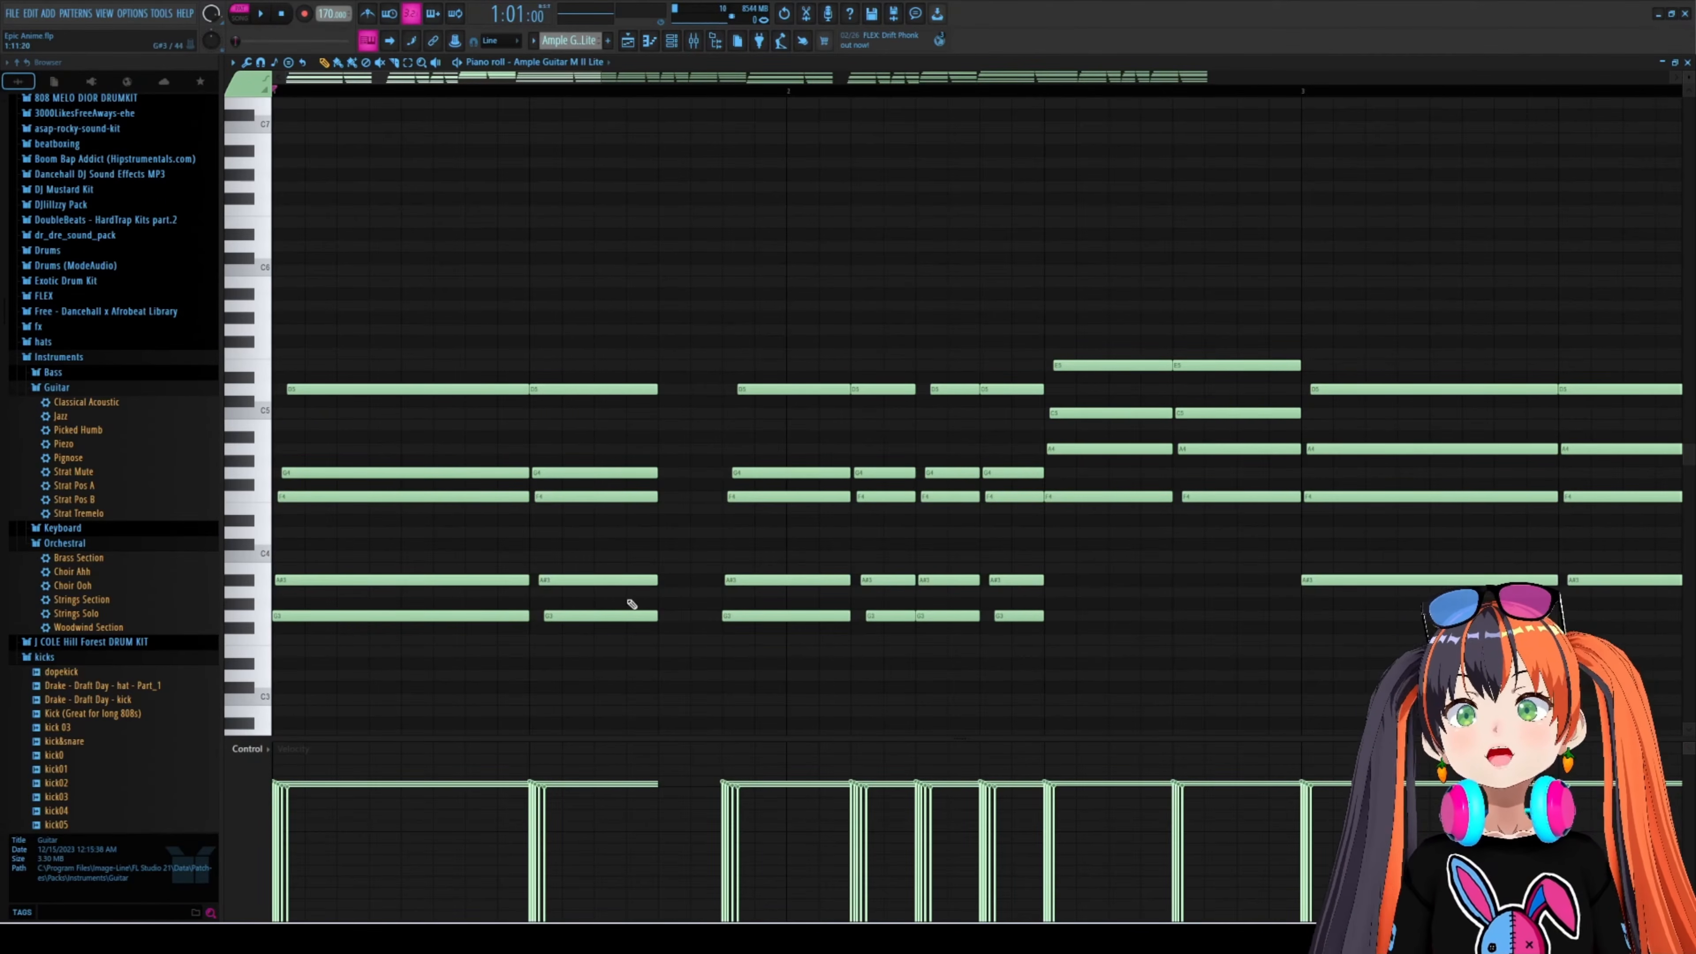
click(703, 49)
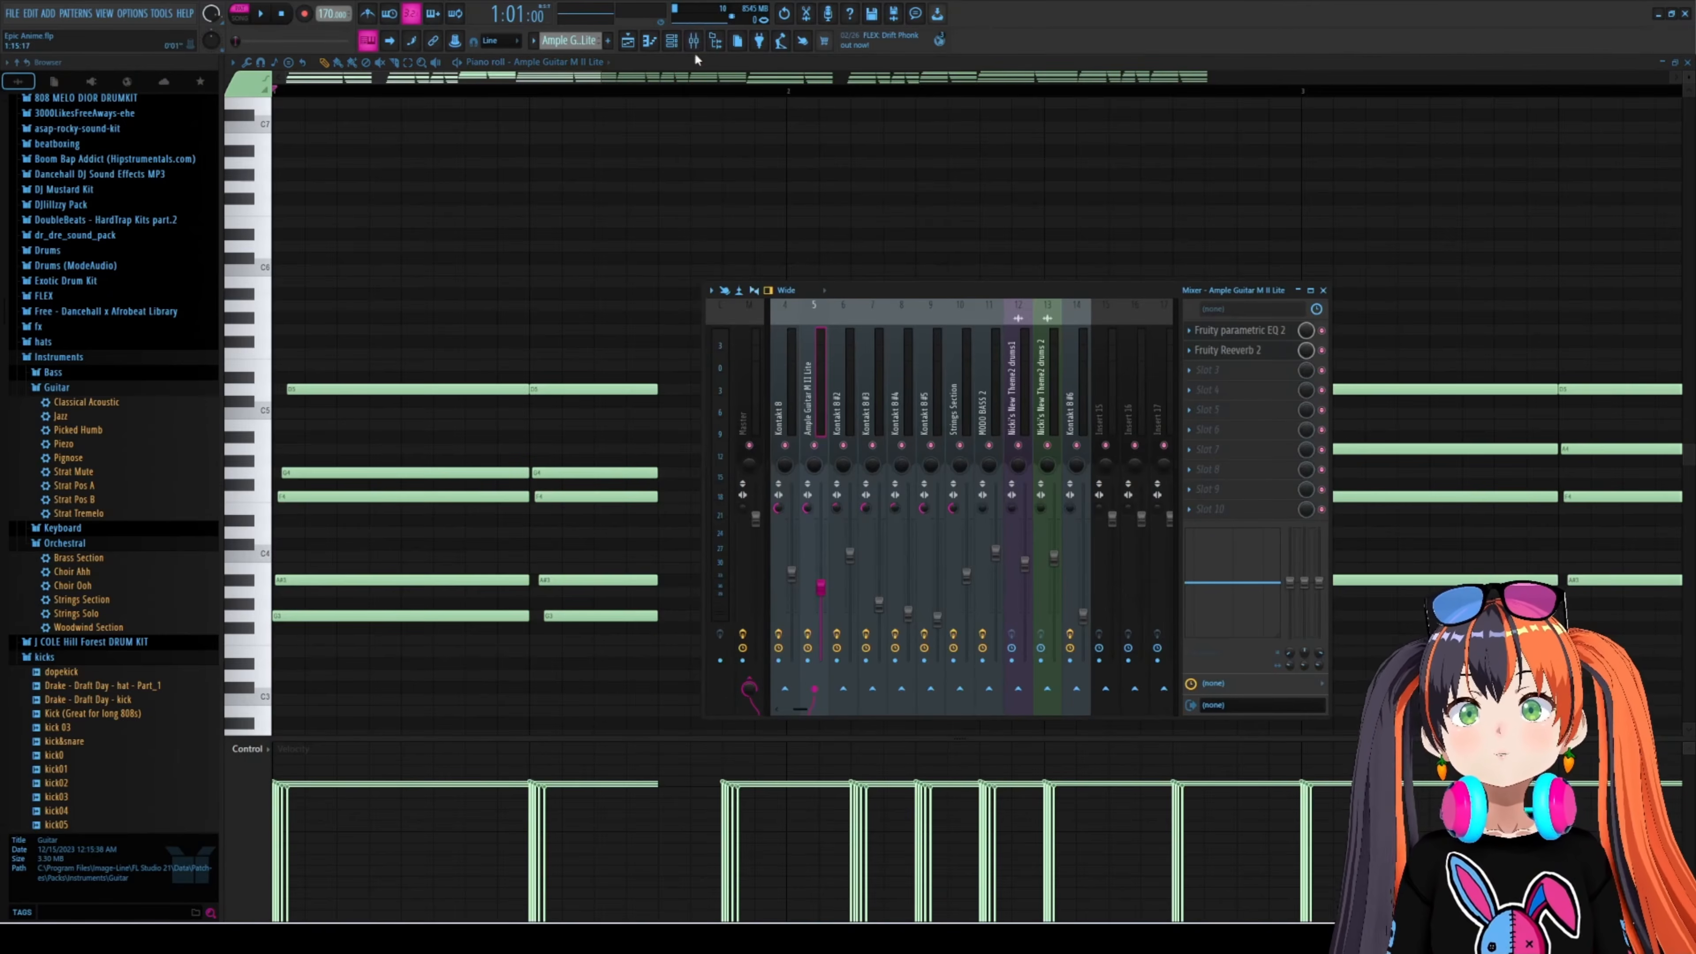
click(593, 81)
drag(600, 76, 1381, 76)
click(693, 41)
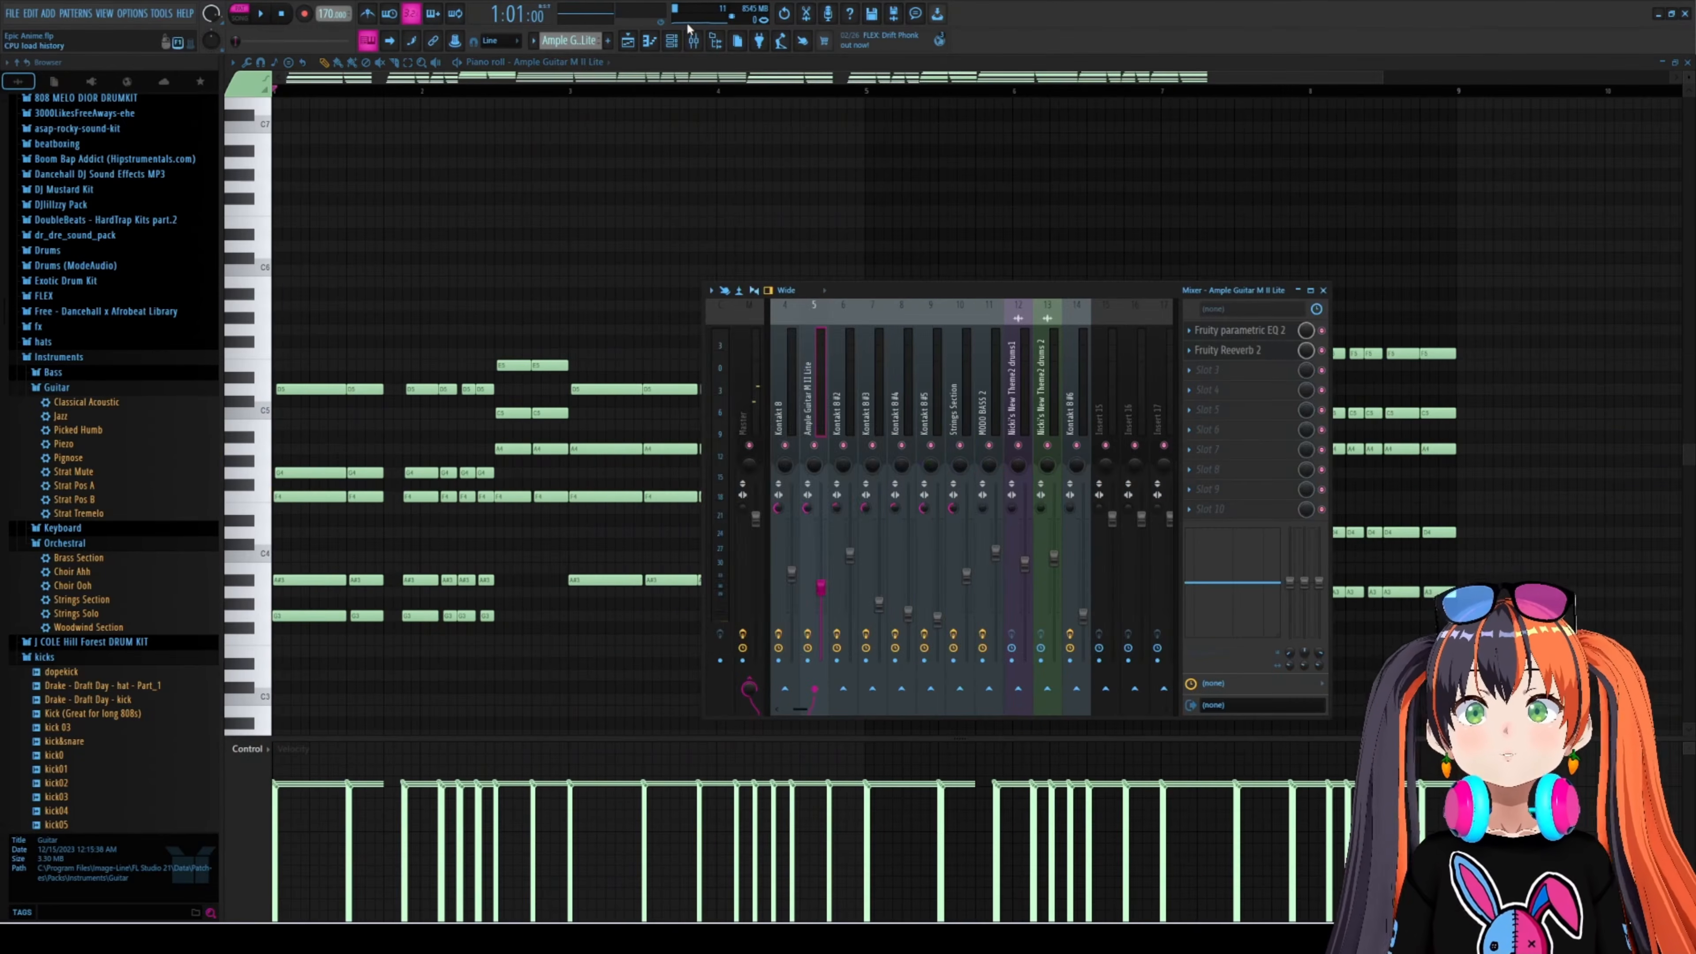
- Bring up the Ample Guitar M II Lite window and cycle through its Solo and Standard modes back to Keyboard Mode
click(674, 41)
click(759, 436)
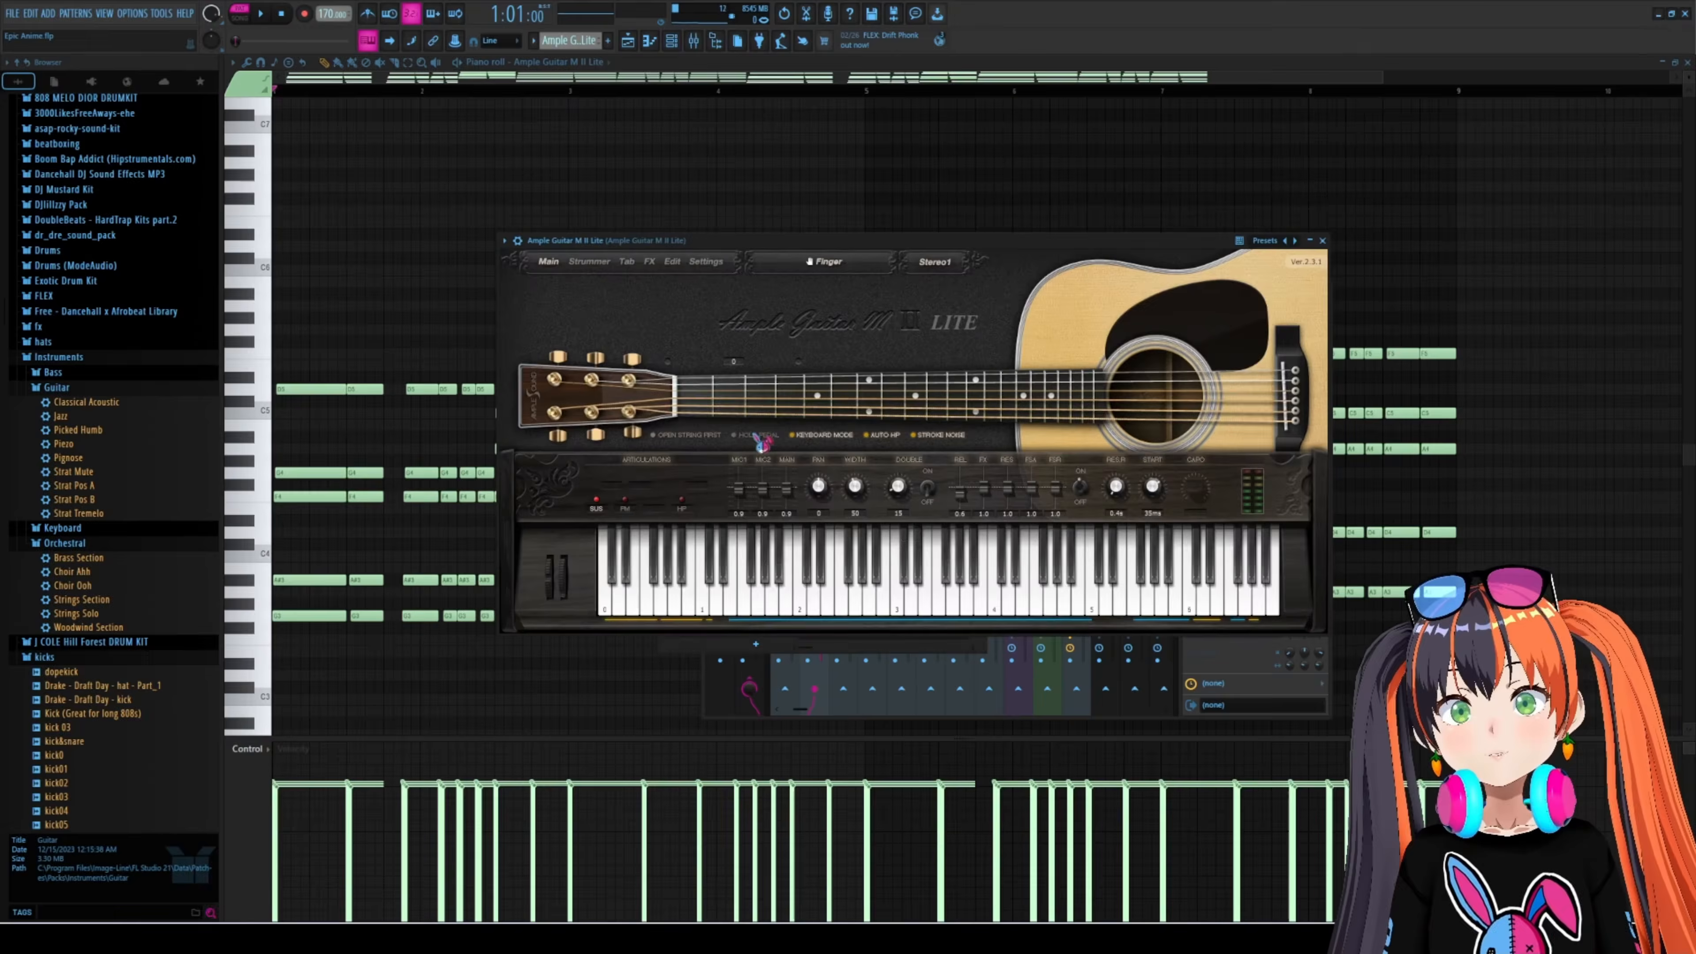
drag(797, 240, 742, 222)
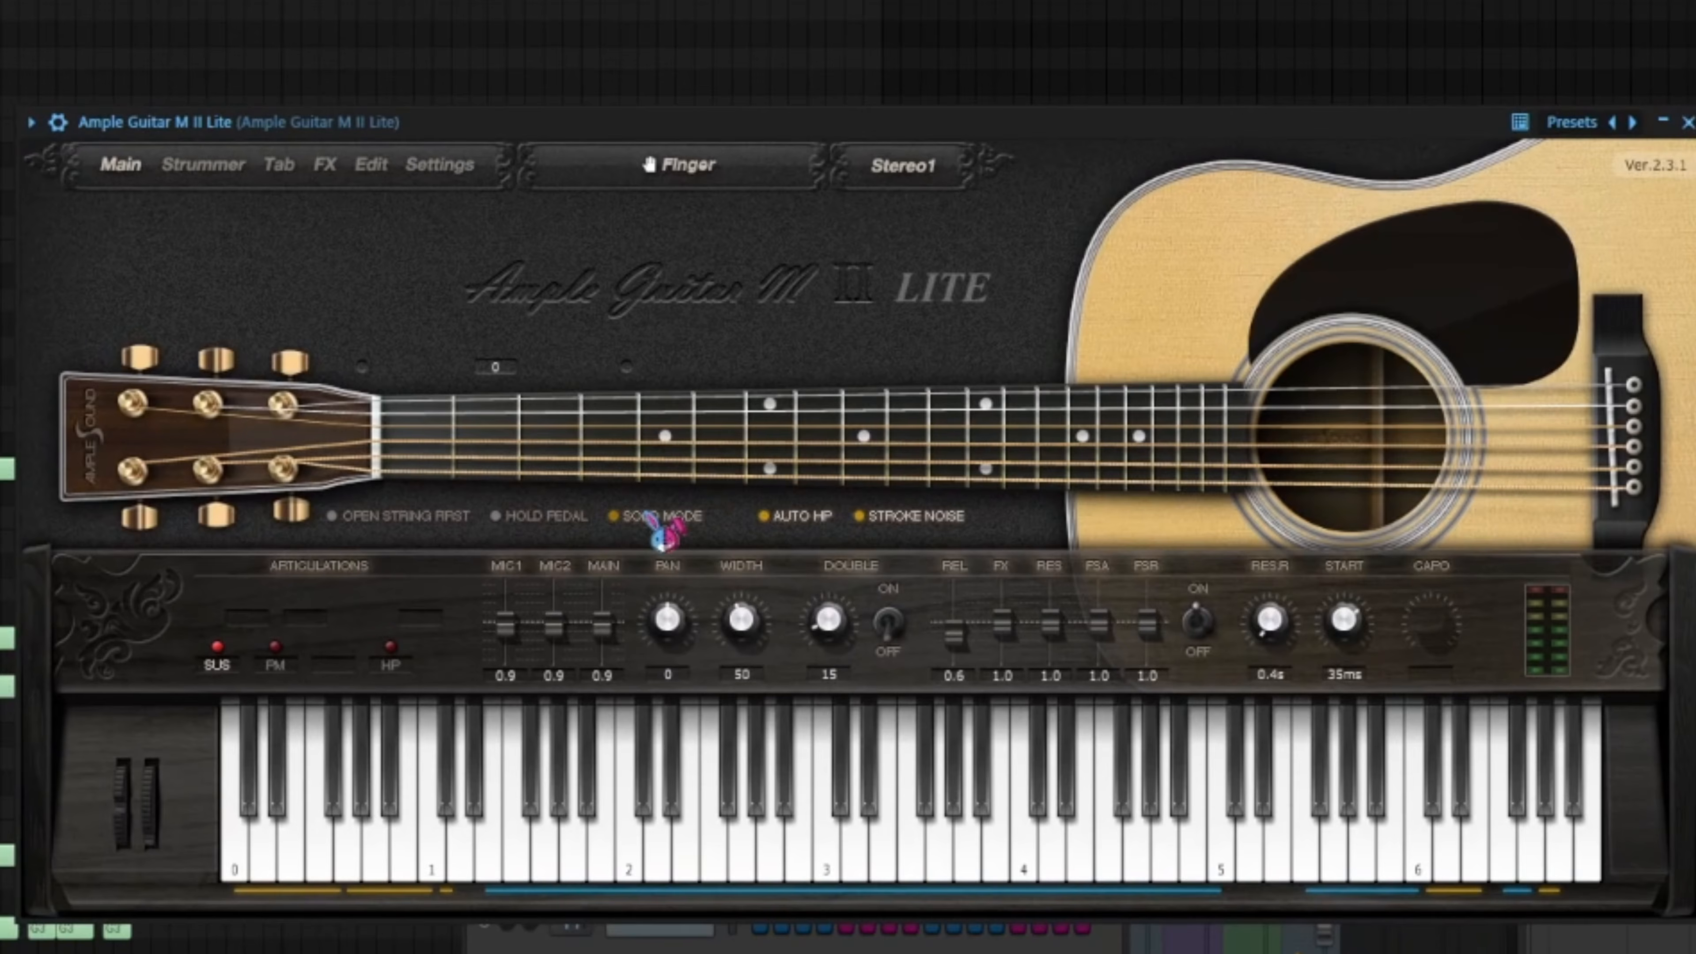
click(754, 413)
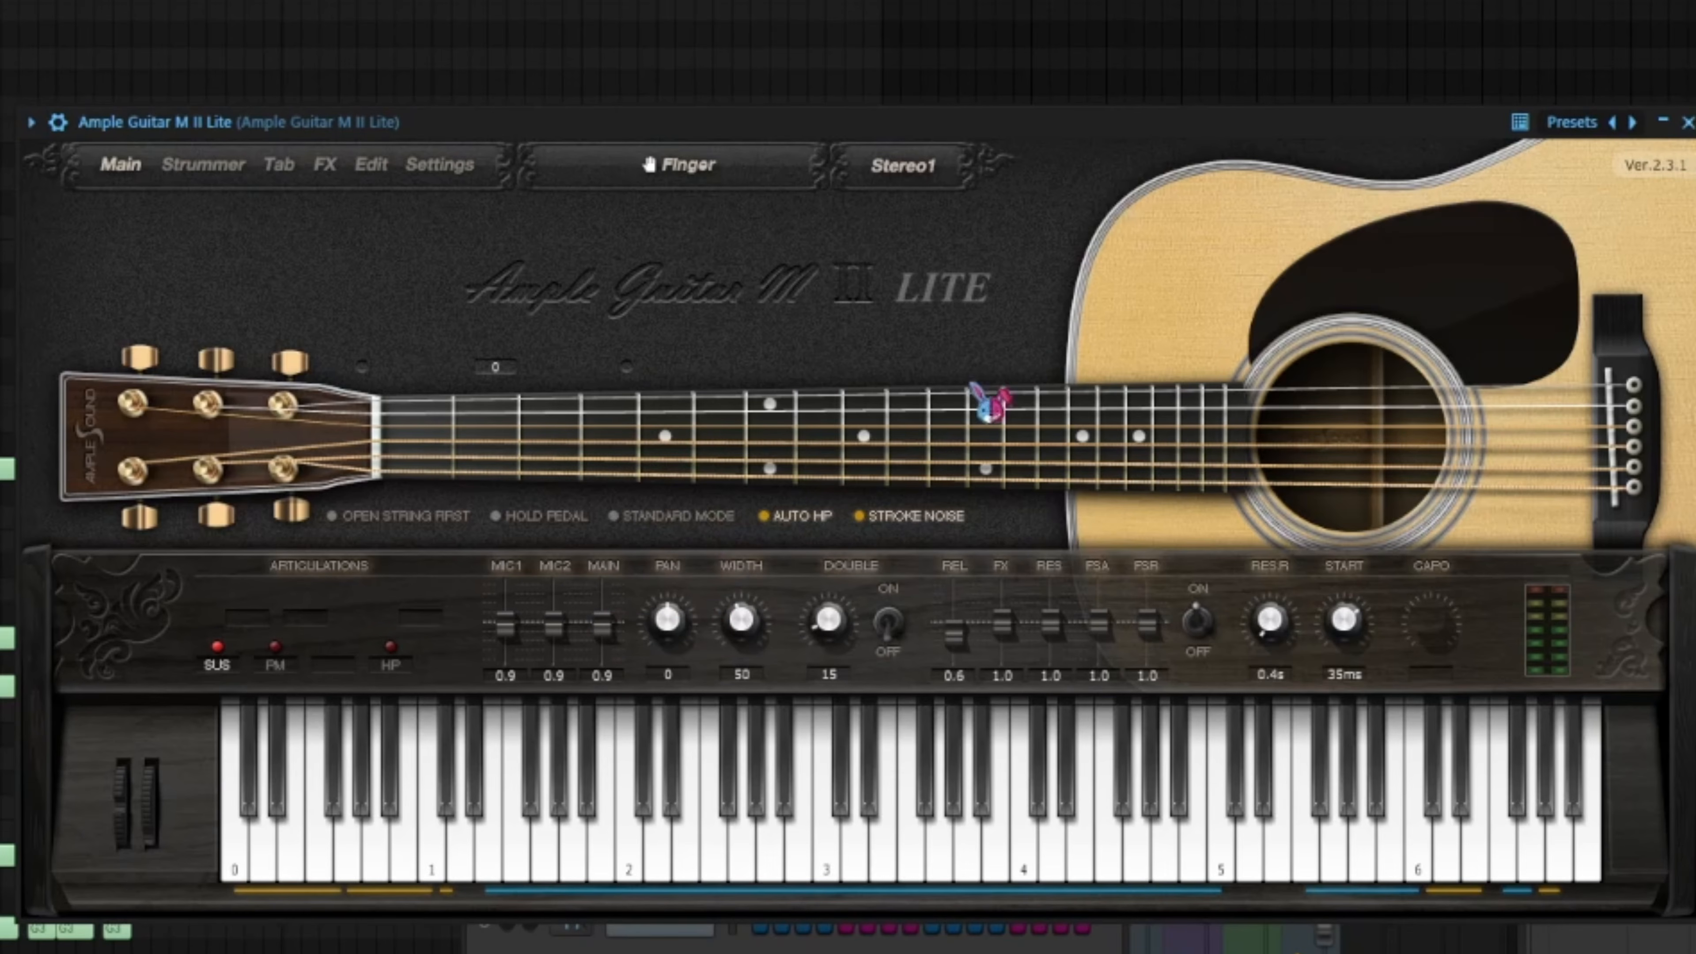
click(698, 523)
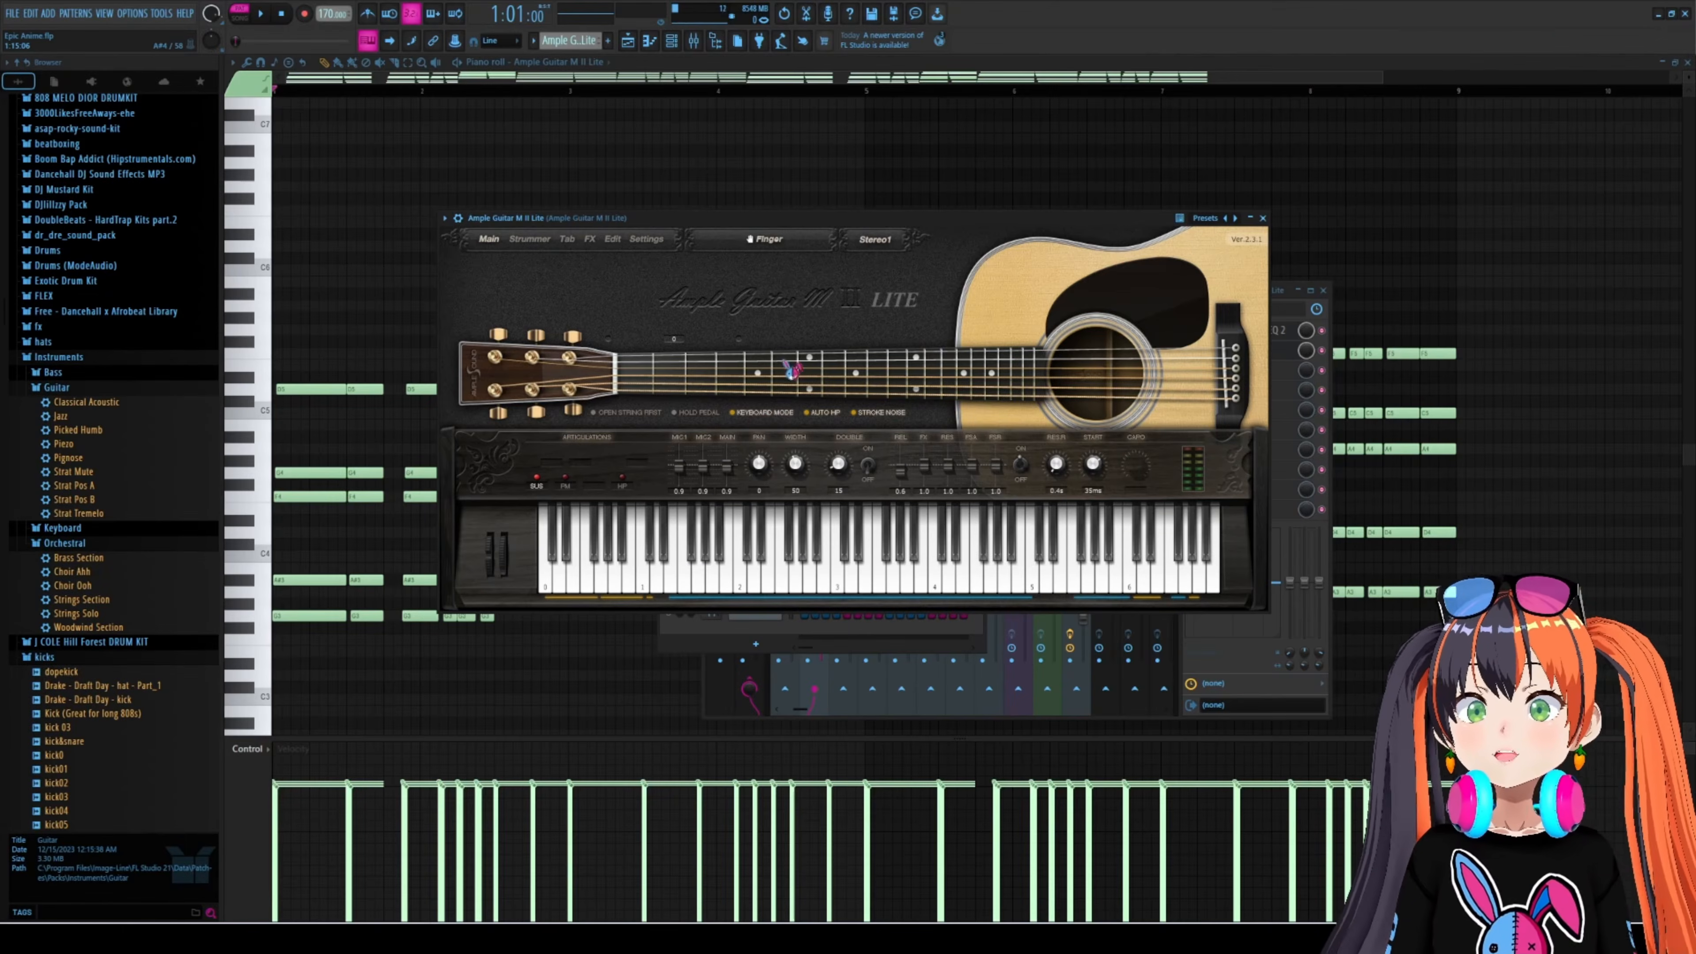
click(764, 415)
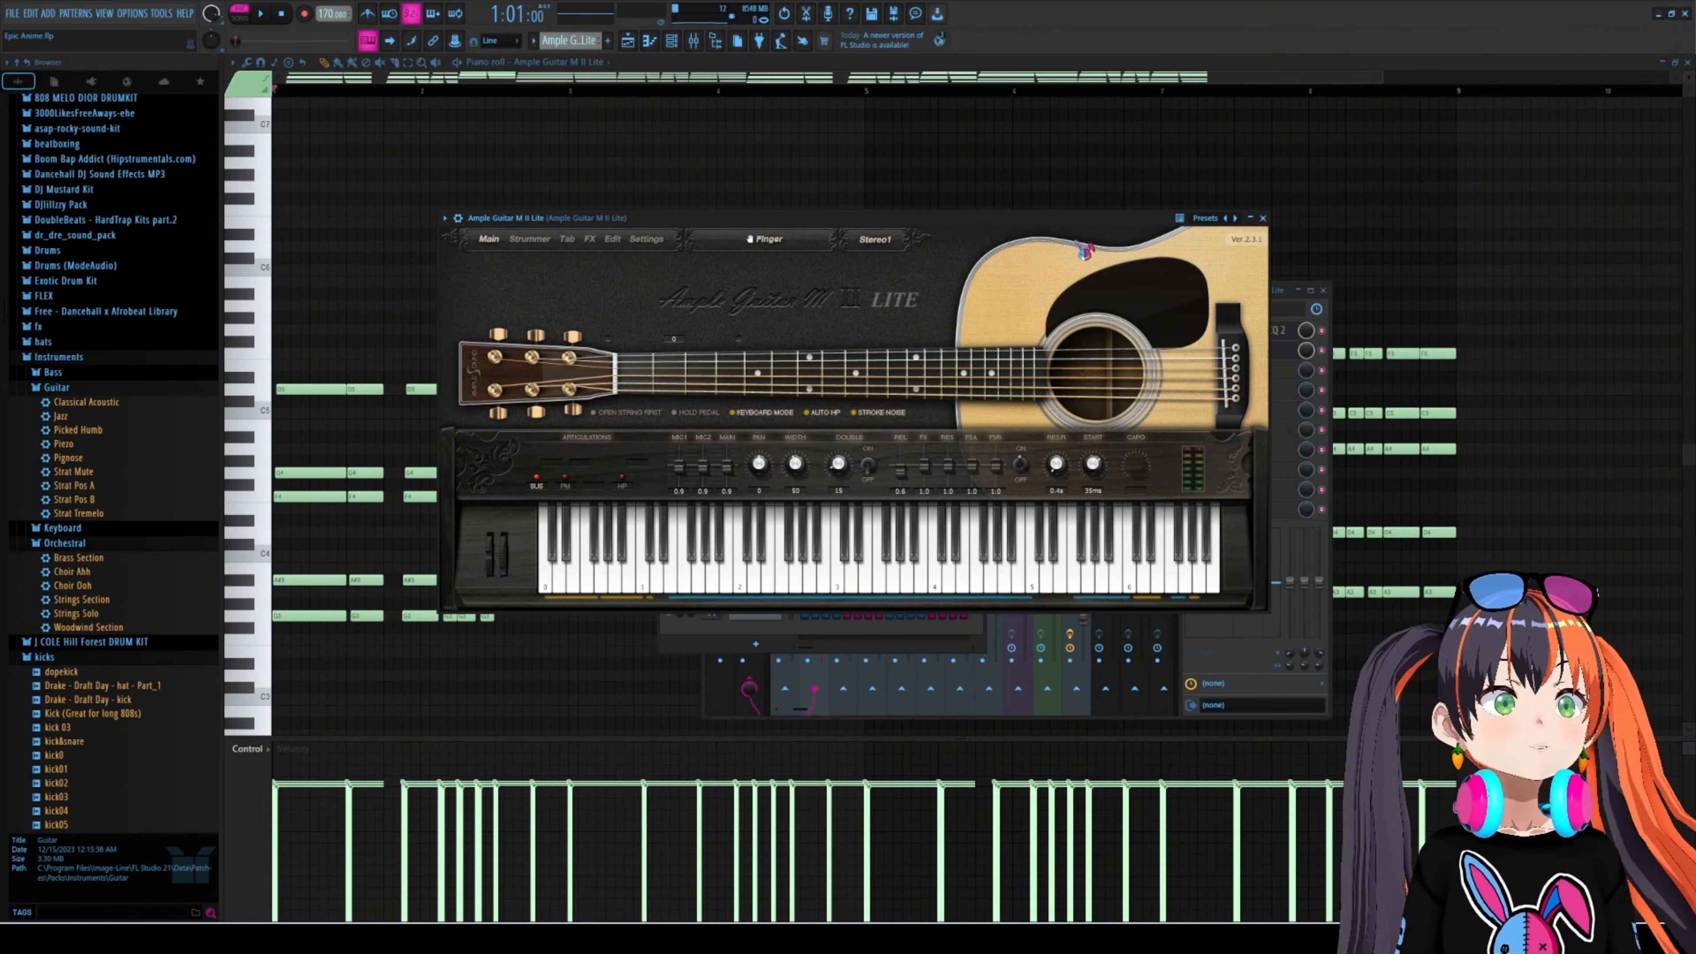
- Toggle Fruity Reeverb 2 on the Ample Guitar M II Lite mixer track and play the pattern to compare the sound
drag(800, 221, 605, 221)
click(1147, 286)
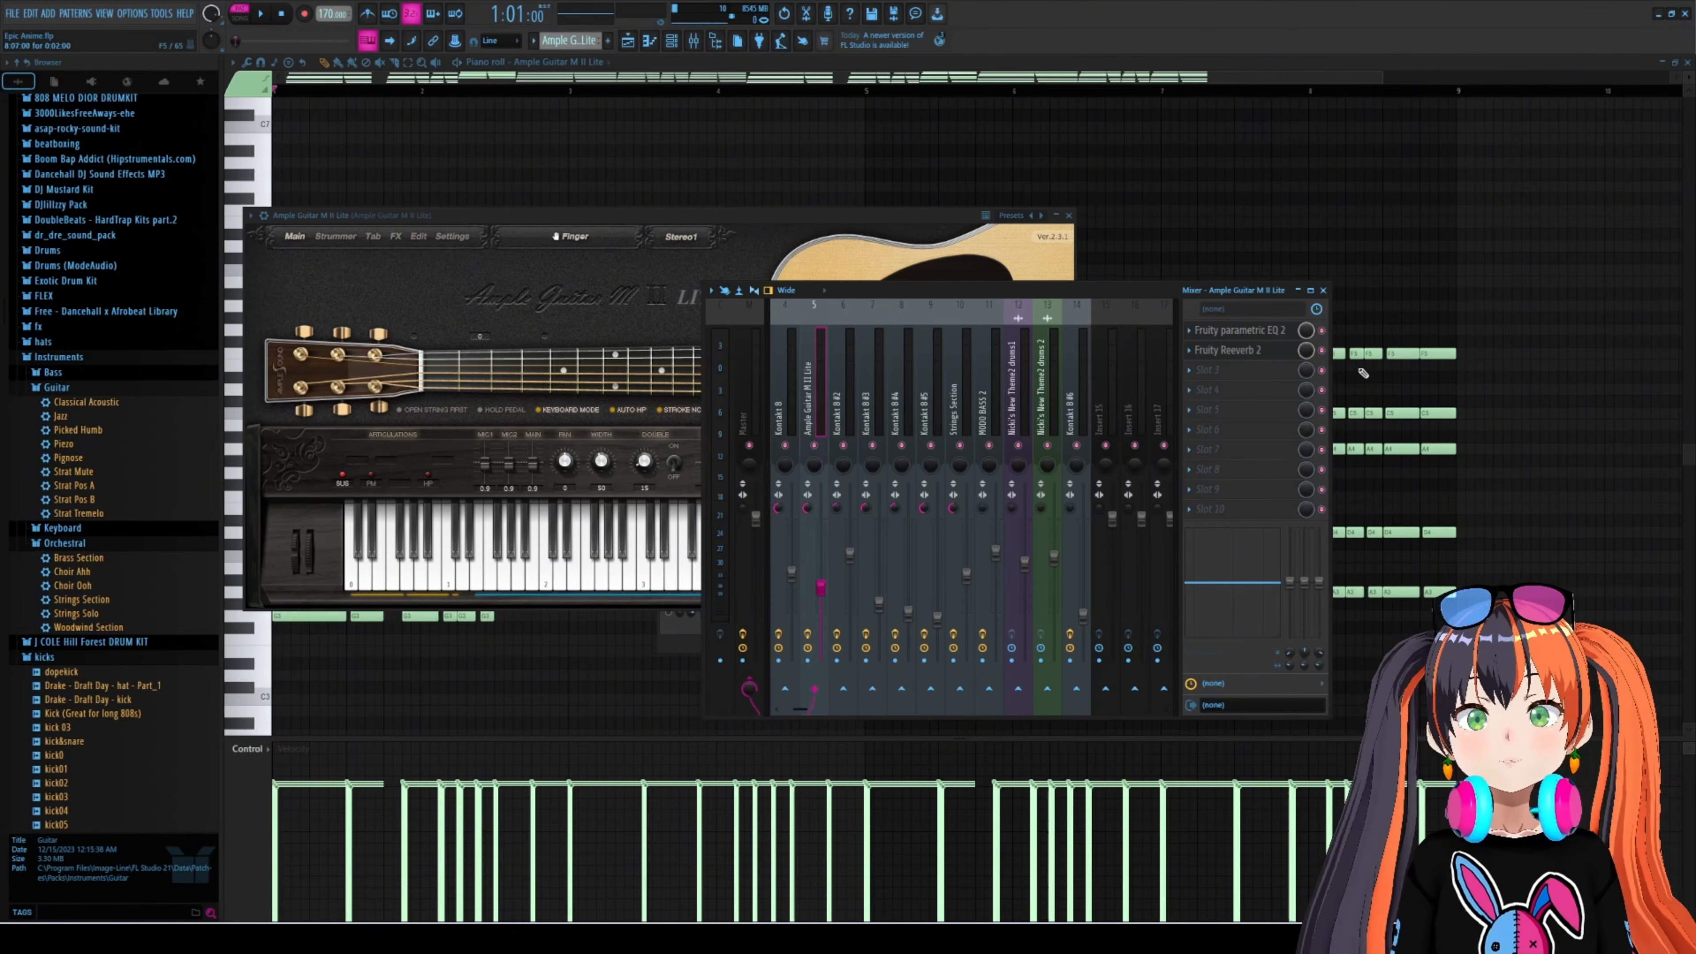
click(674, 41)
click(1090, 290)
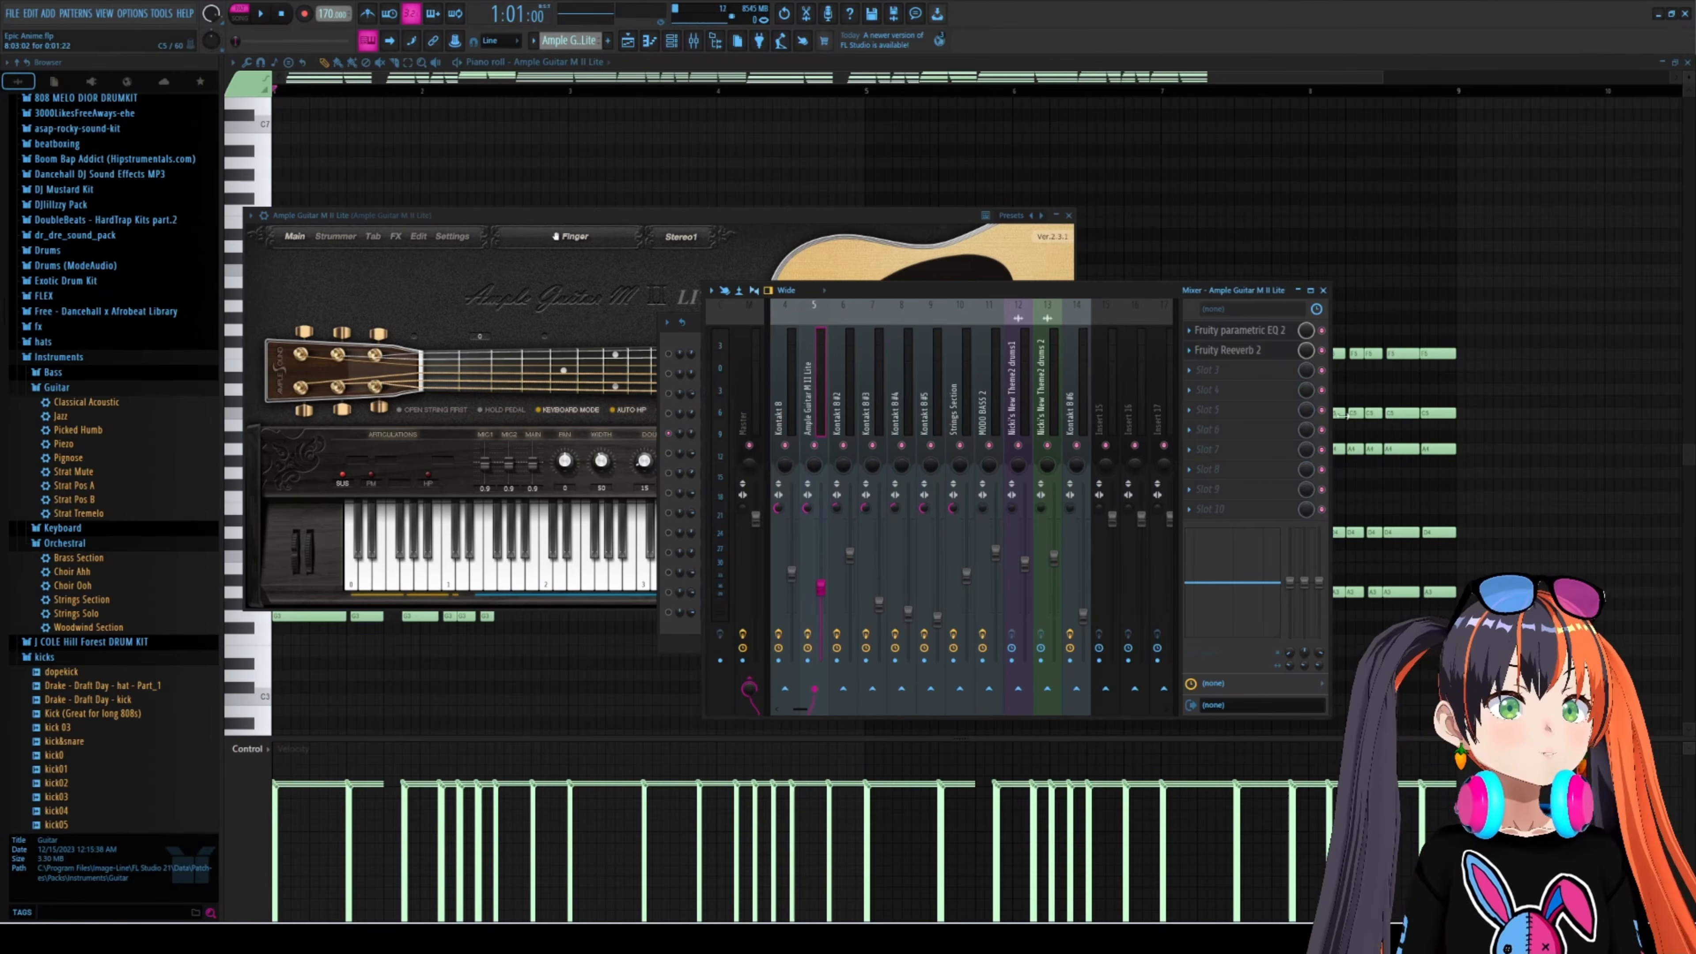
click(1322, 351)
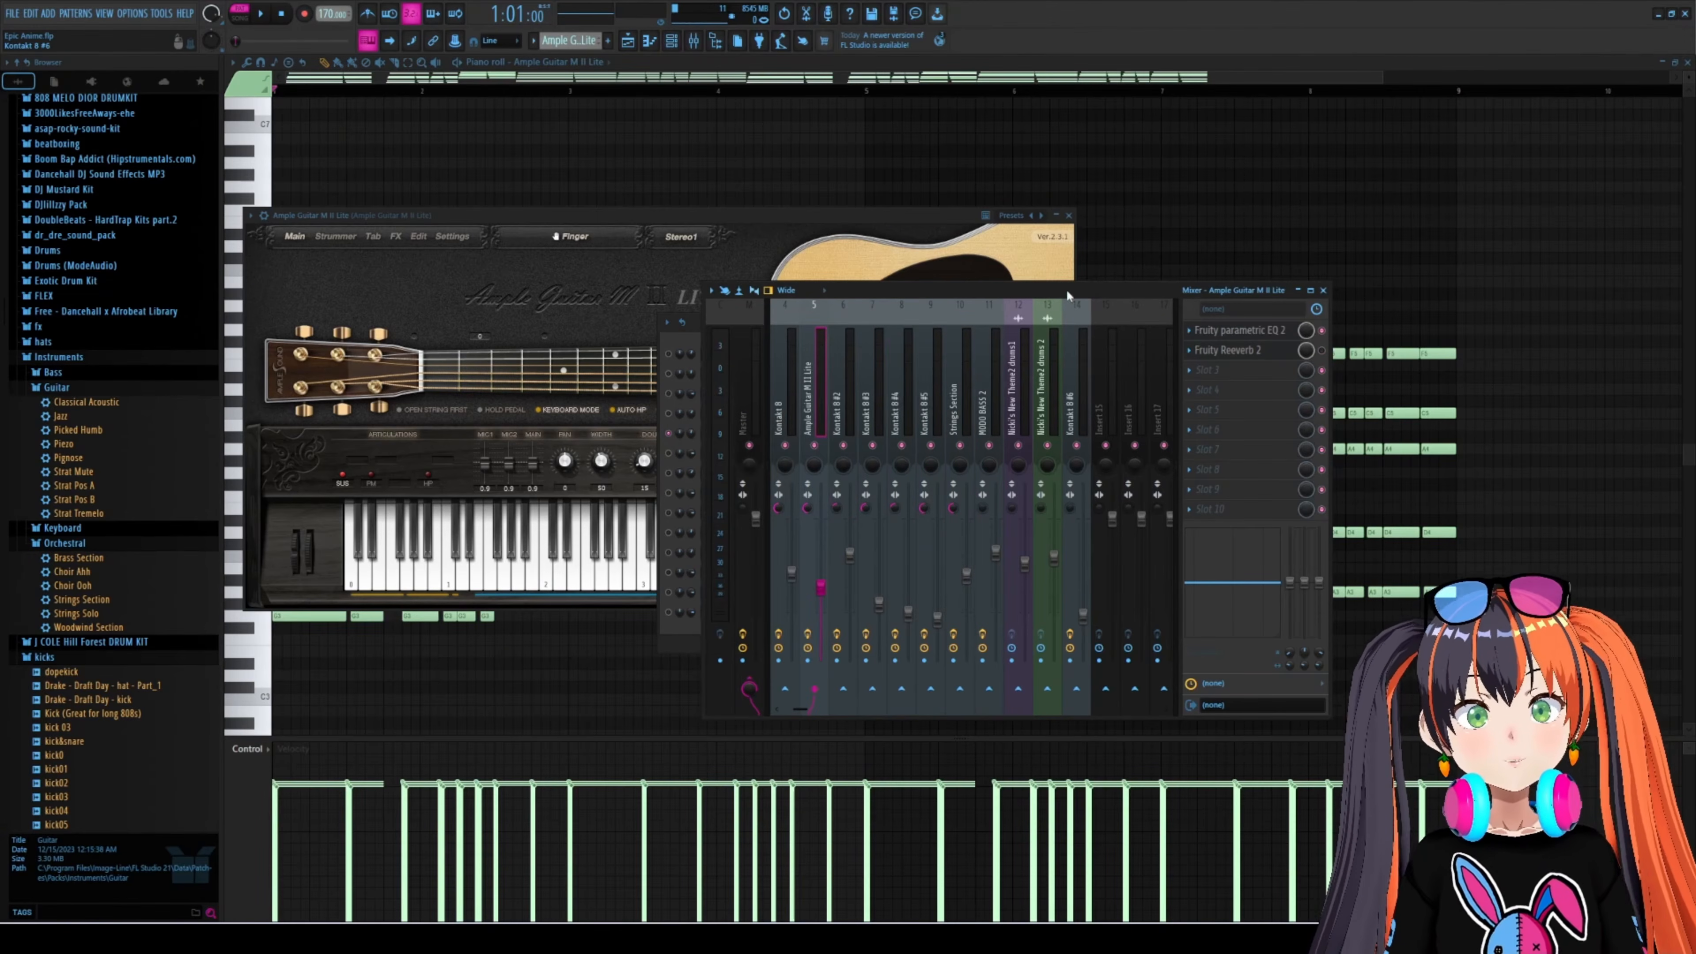
key(space)
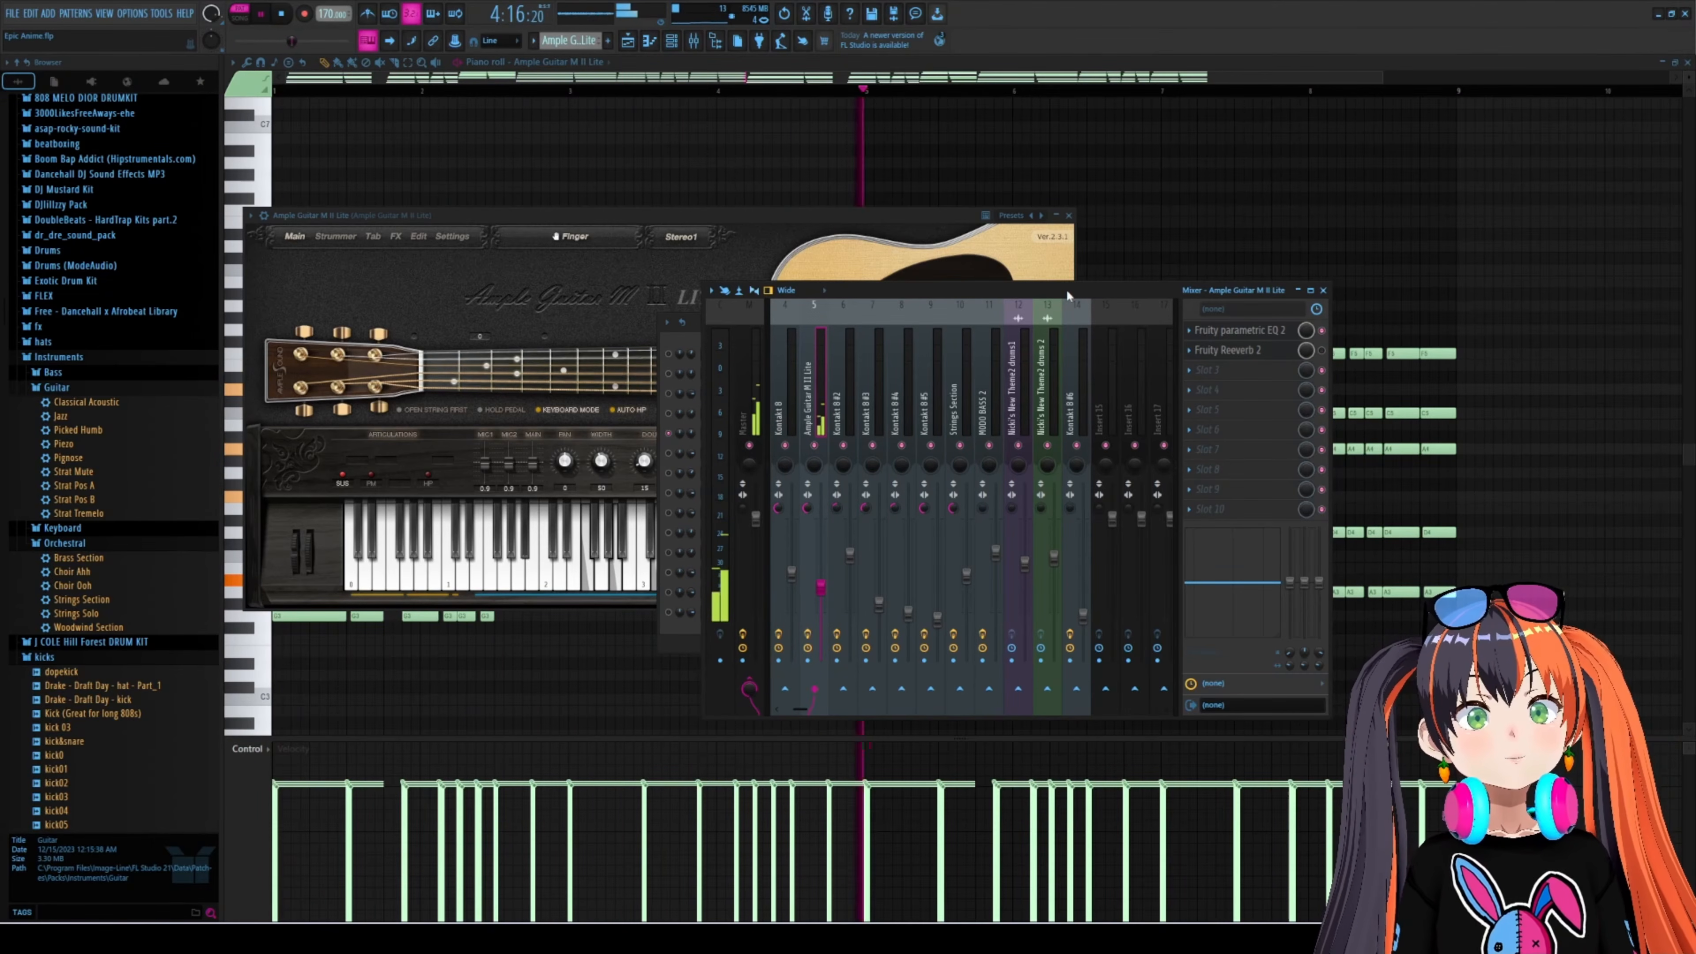
key(space)
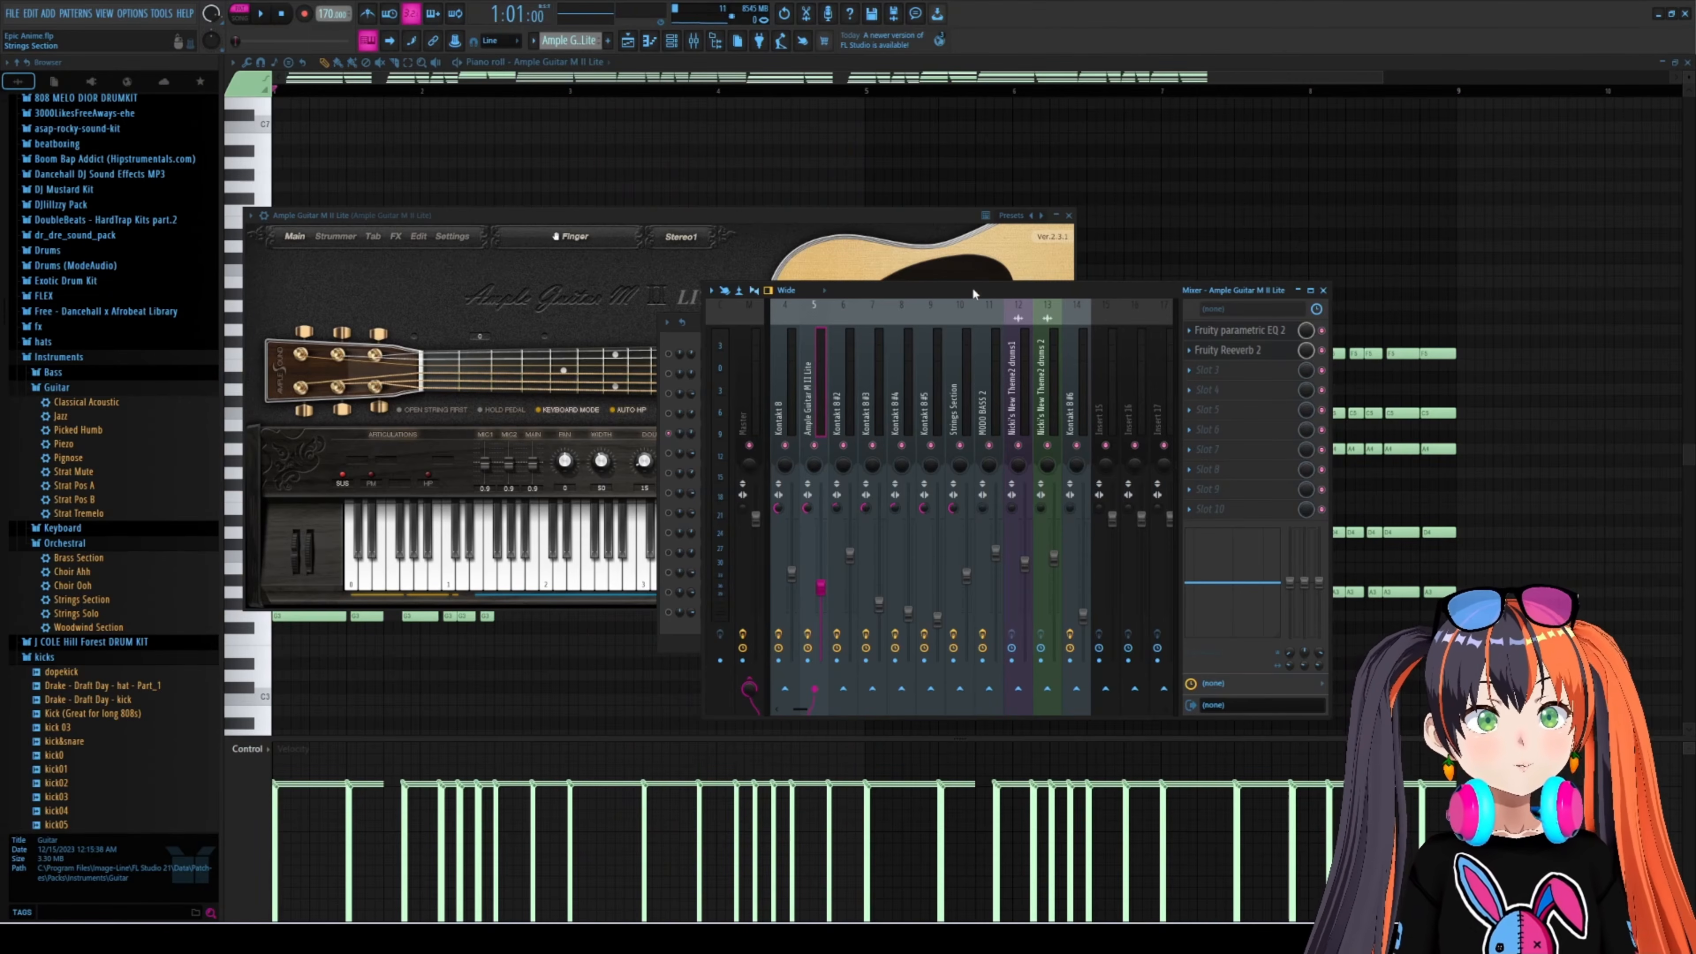
key(space)
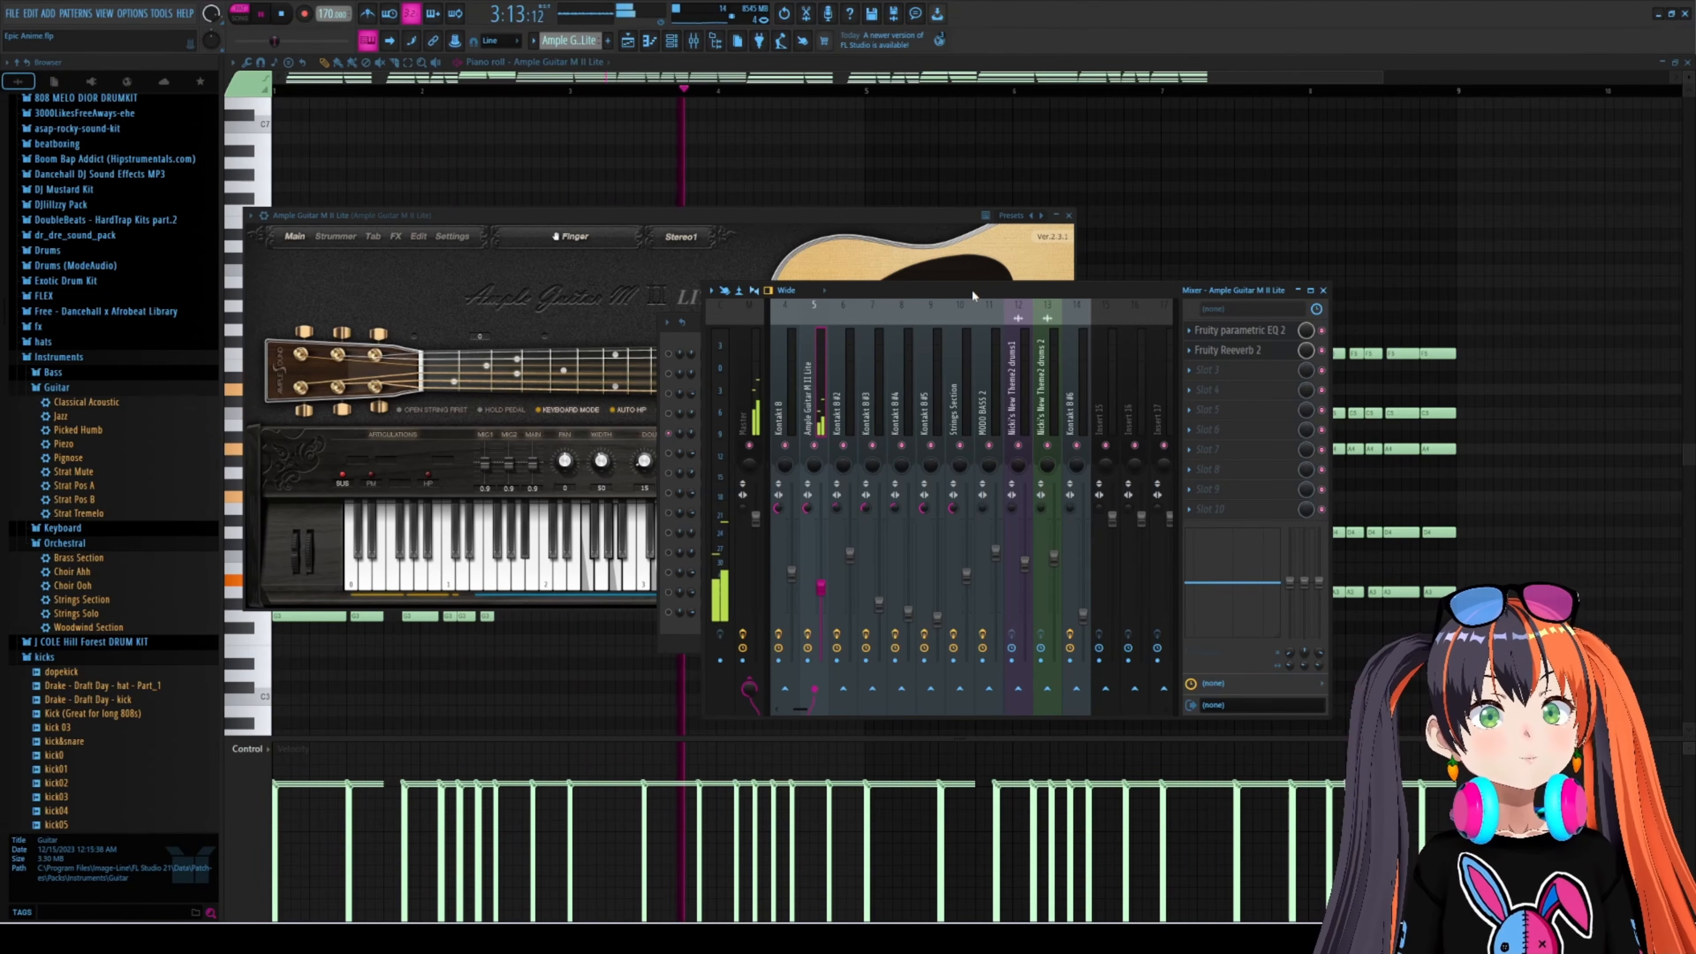
key(space)
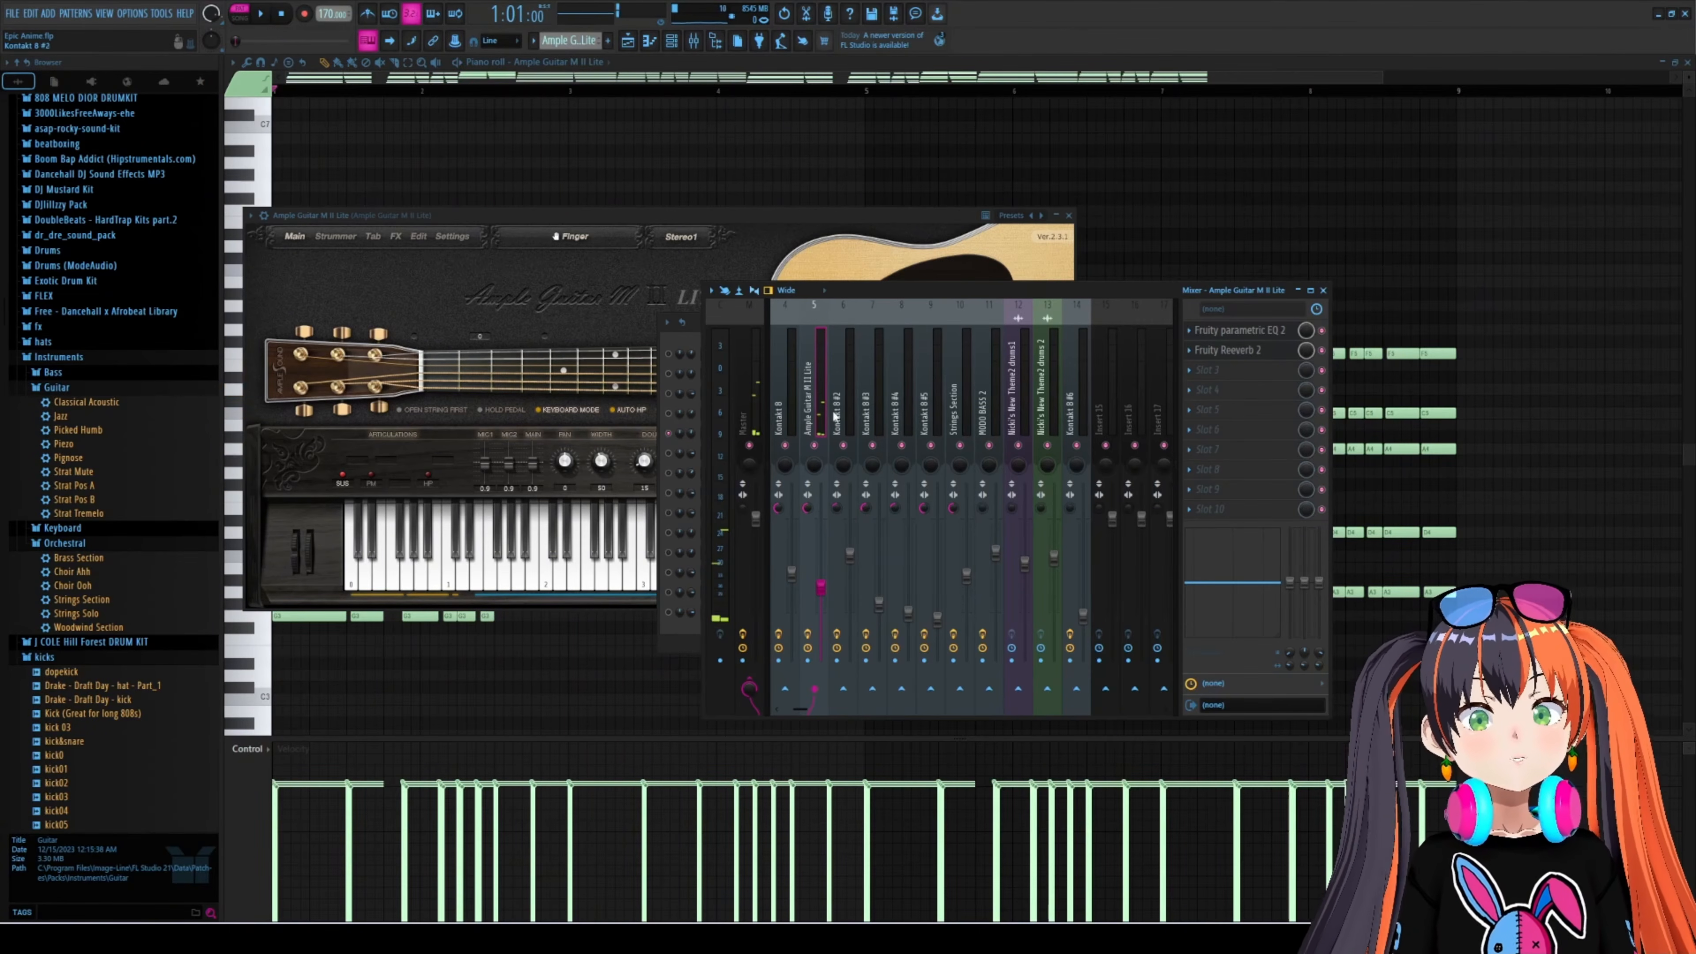
- Return to the playlist and solo Track 8 with the MODO BASS 2 patterns
key(F5)
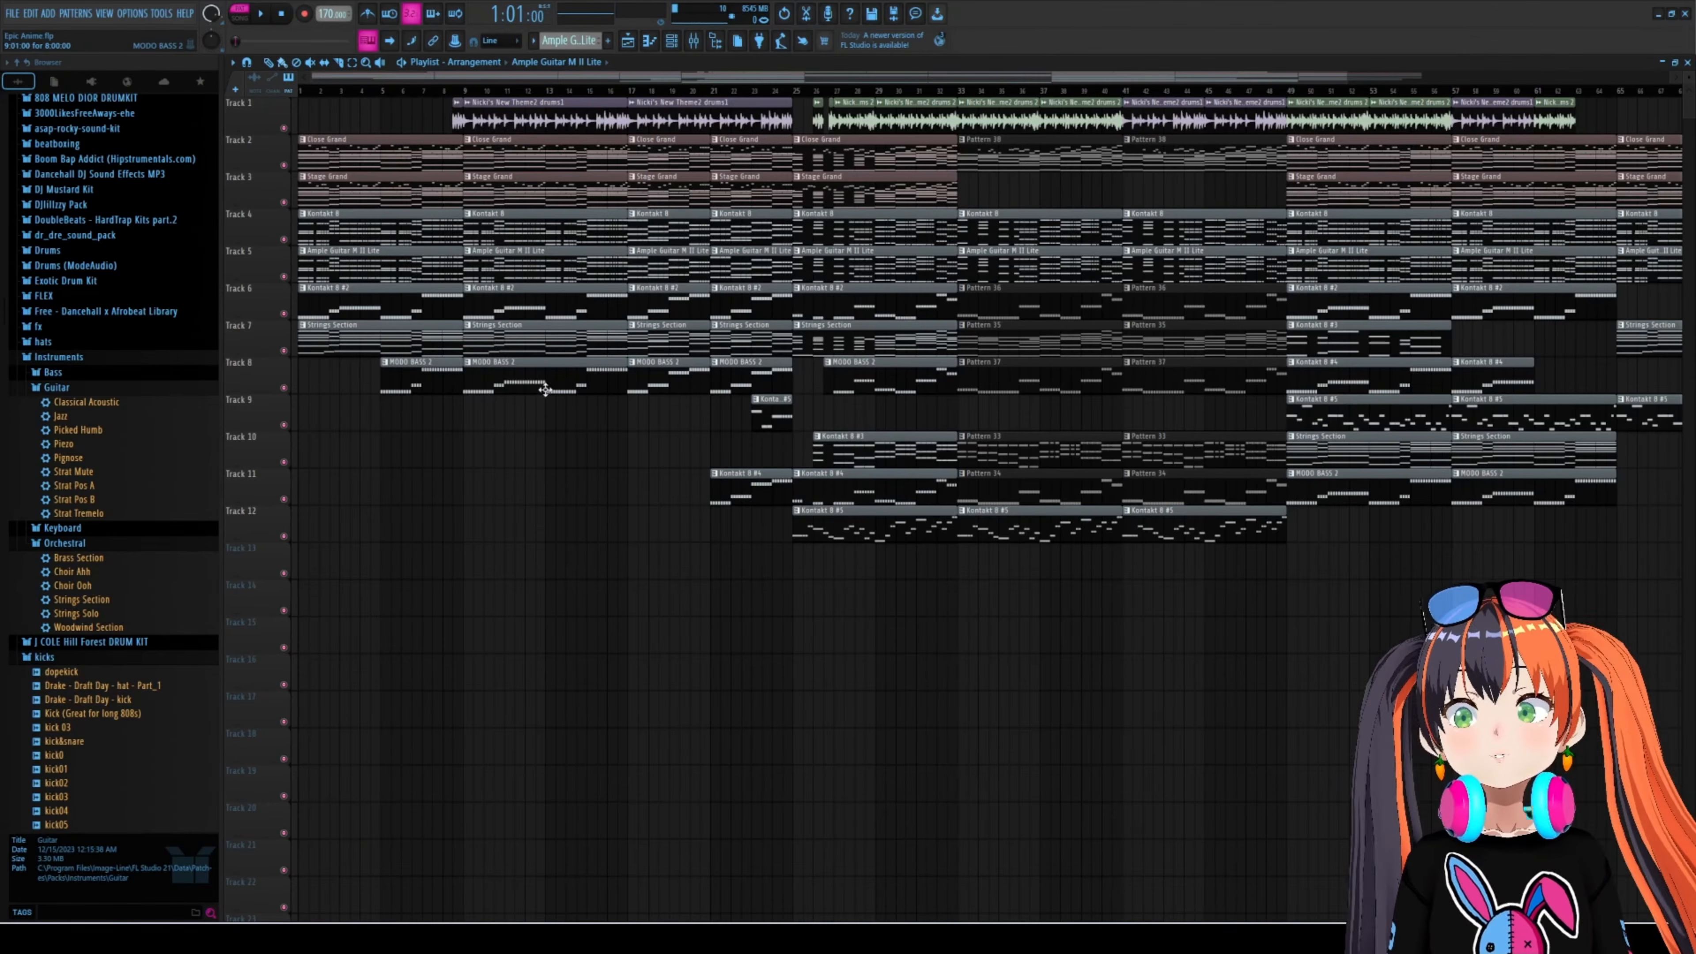
right_click(286, 389)
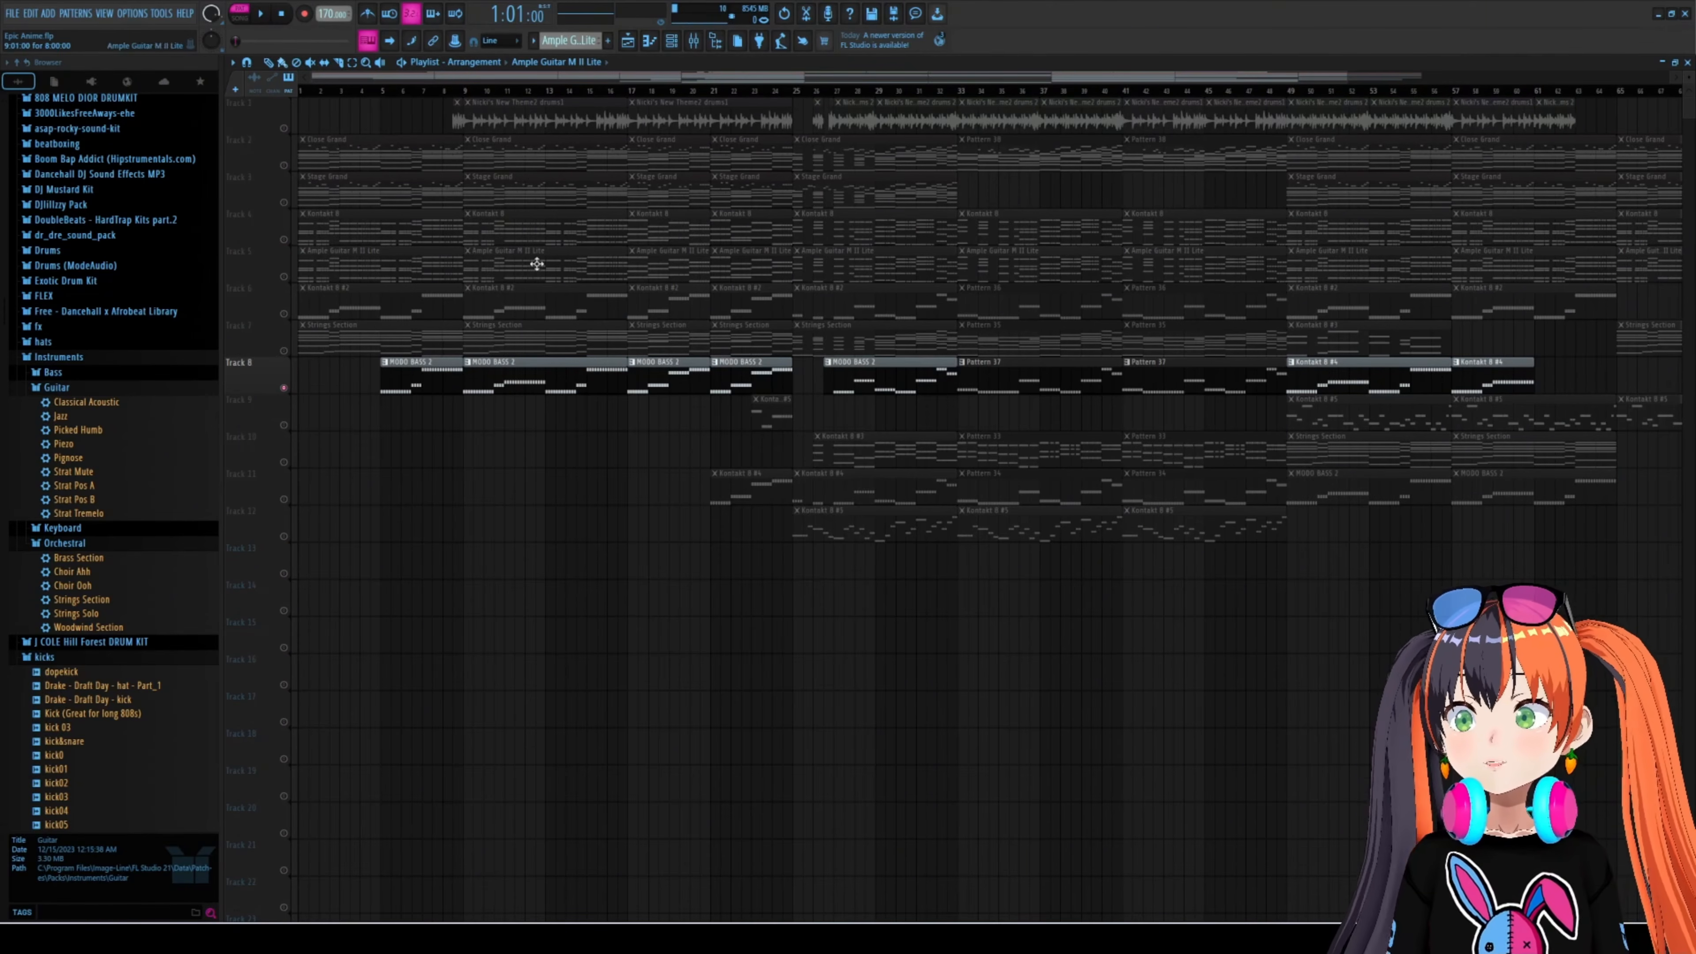
- Show the Bass instrument presets in the browser and replace the kick-and-snare channel in the channel rack with BooBass
key(F6)
click(55, 372)
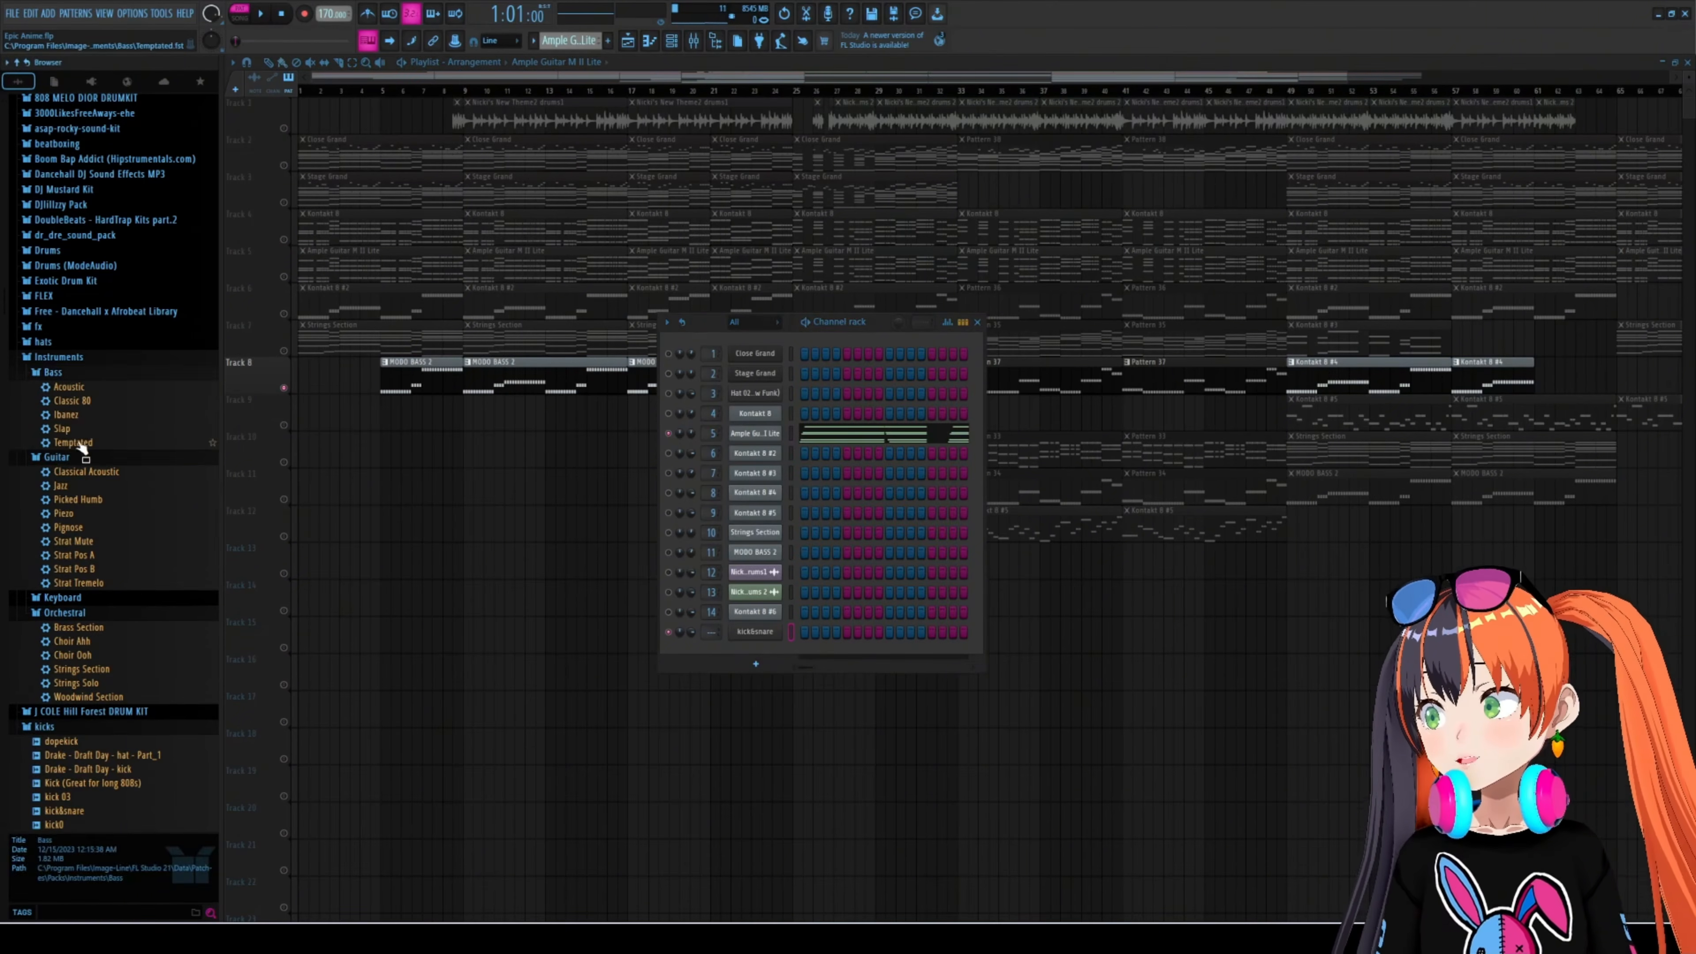
drag(81, 447, 755, 647)
right_click(748, 633)
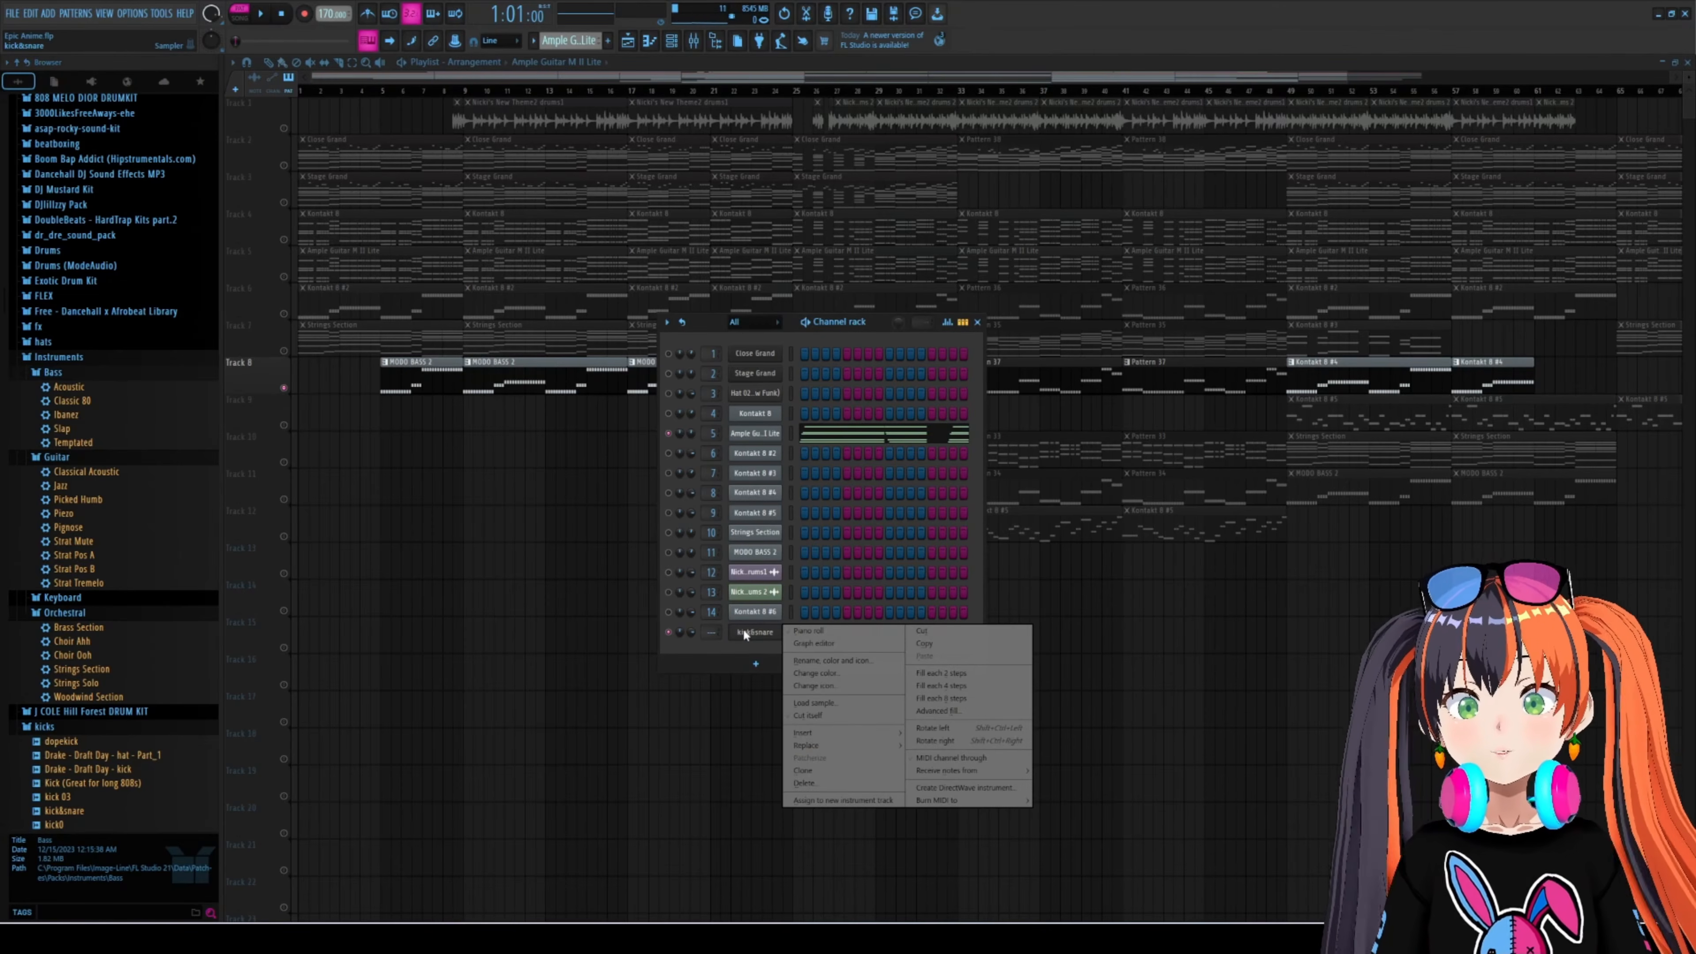
mouse_move(875, 745)
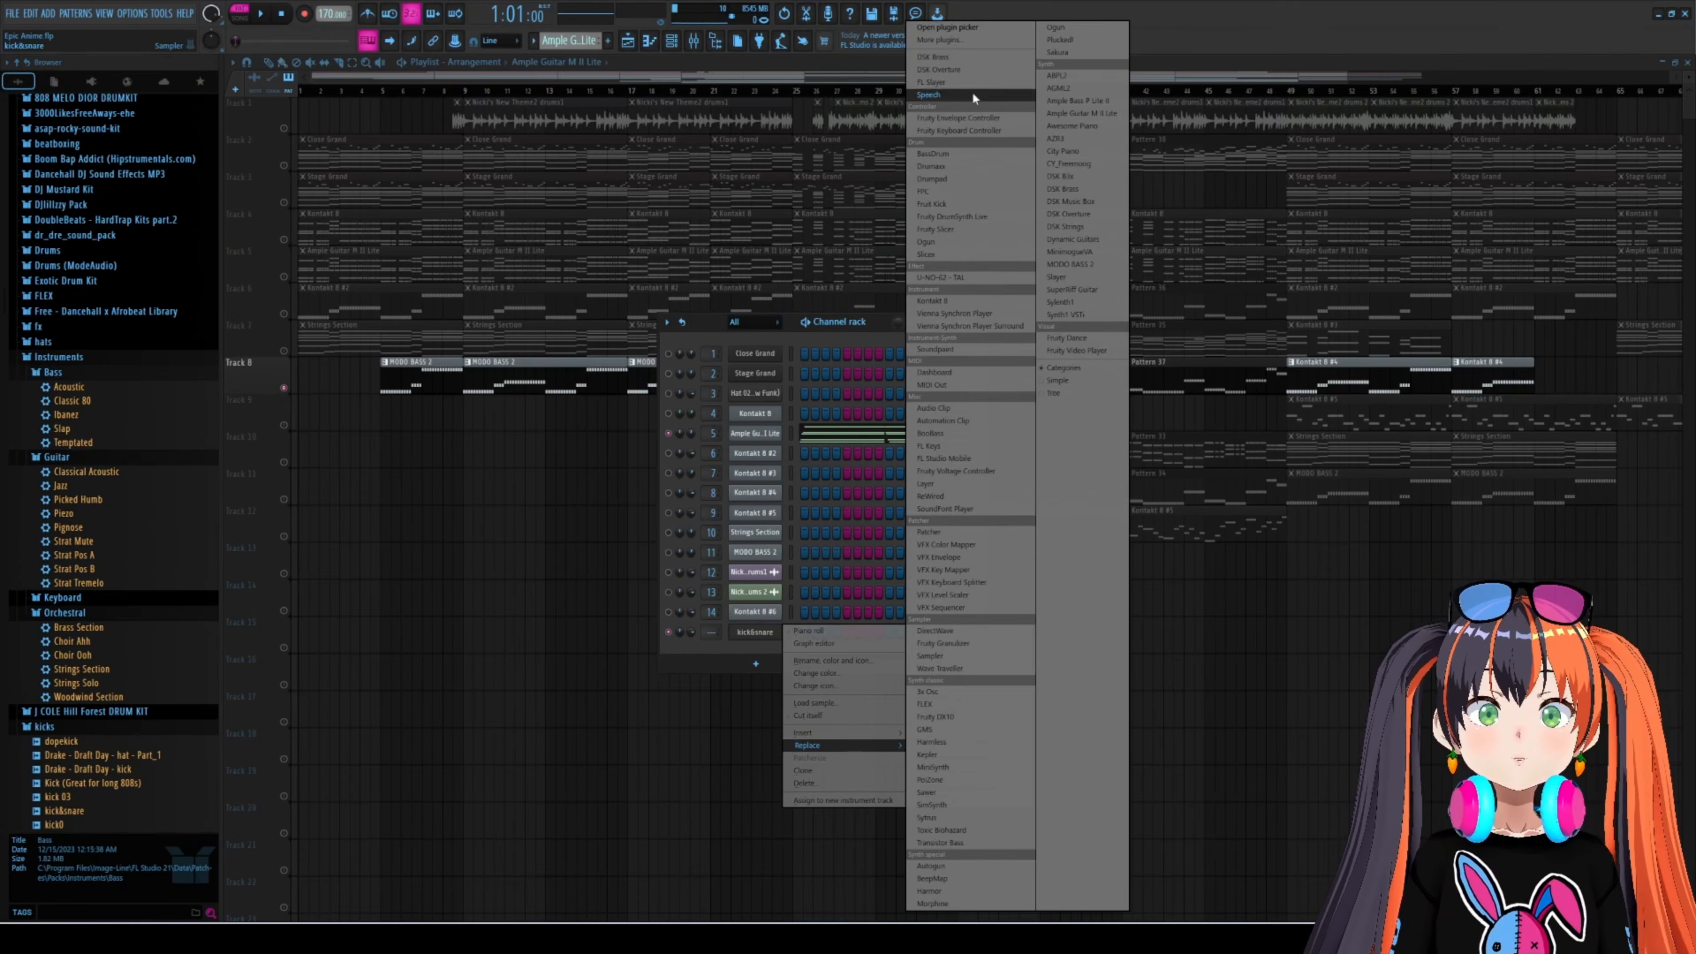
click(930, 433)
drag(417, 206, 553, 459)
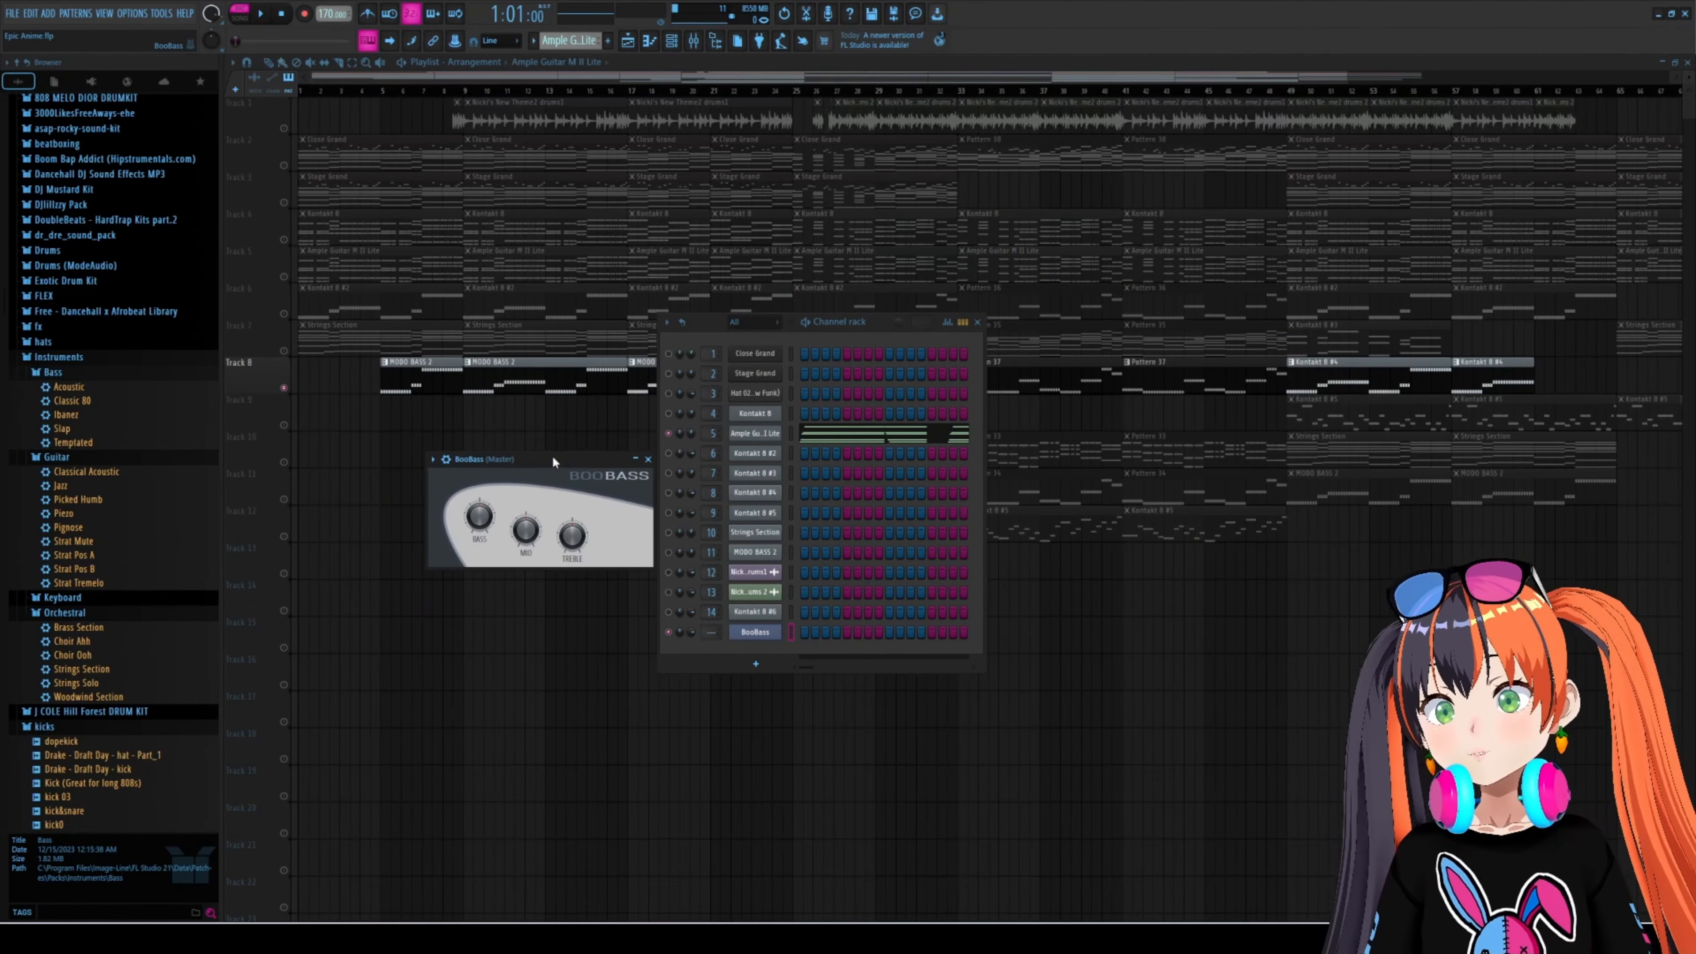
- Close the BooBass window and delete its channel from the channel rack
click(647, 460)
right_click(758, 633)
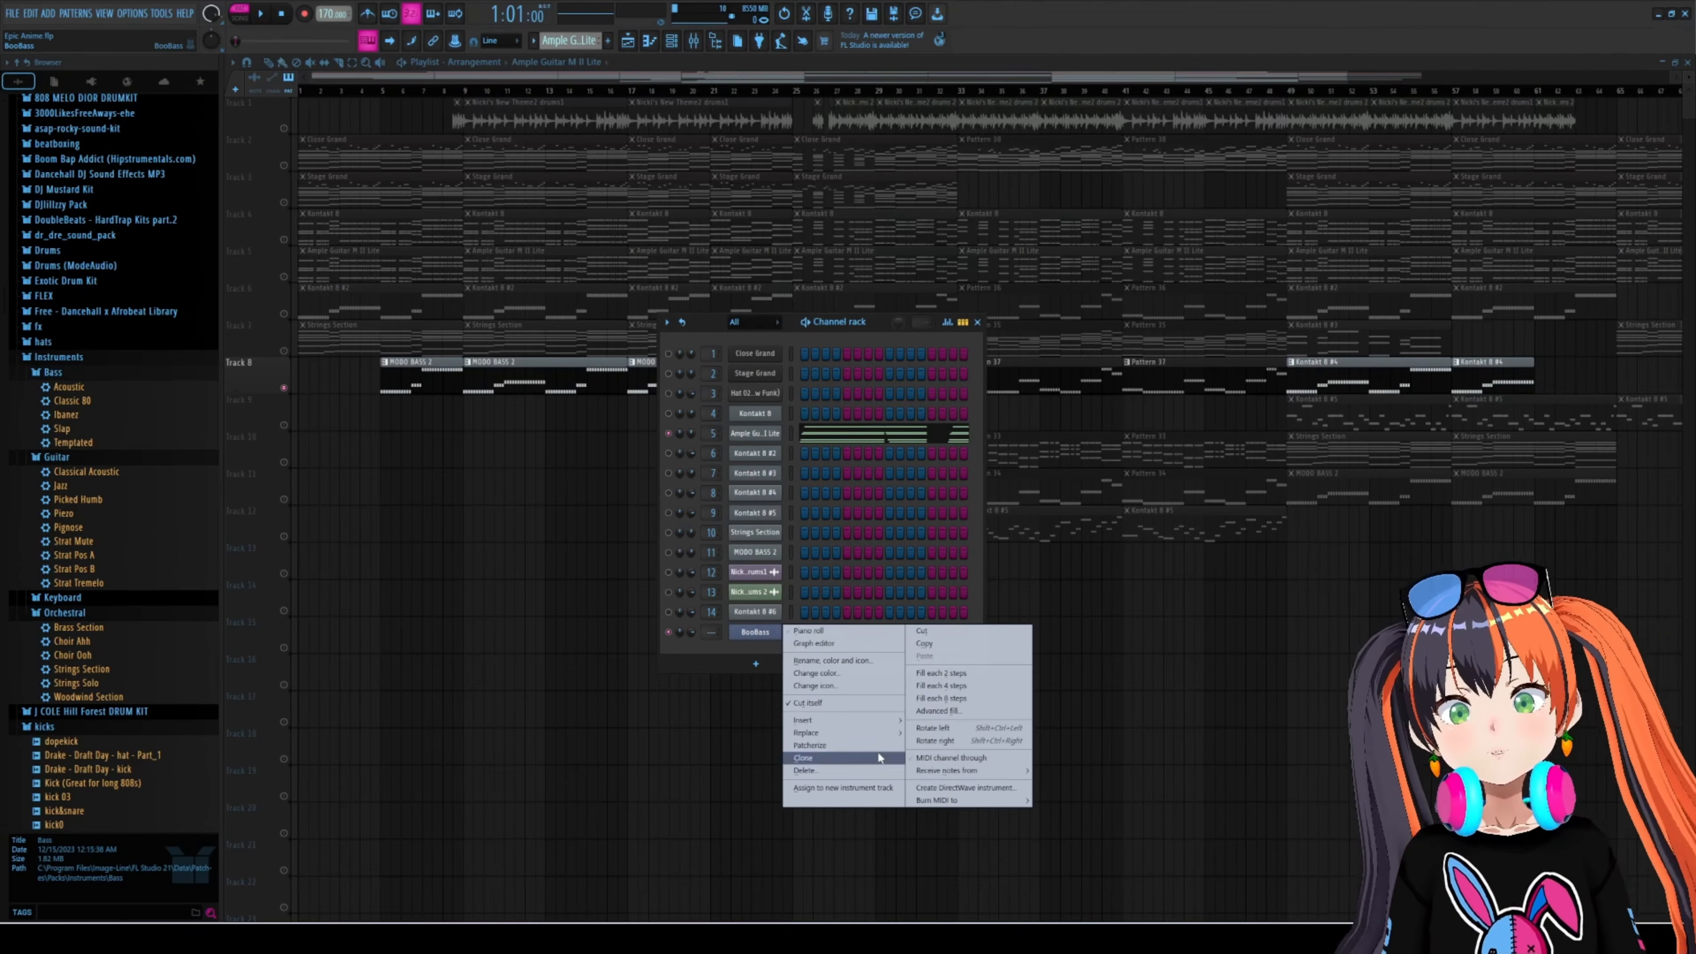
click(812, 770)
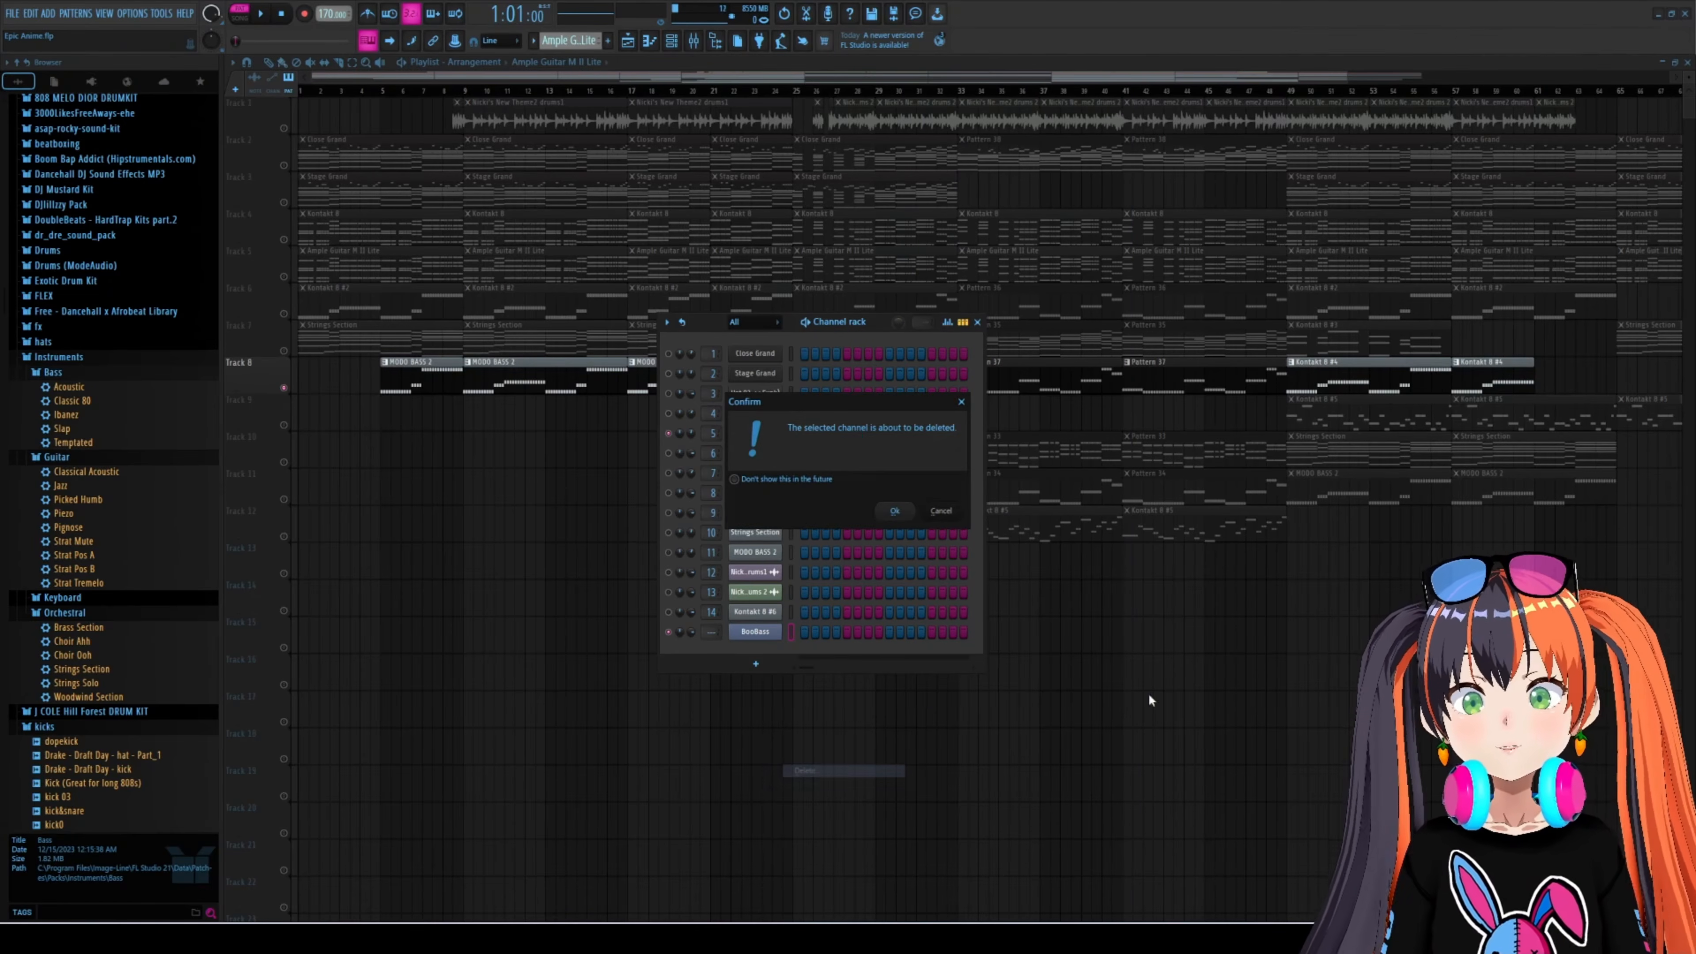
click(895, 511)
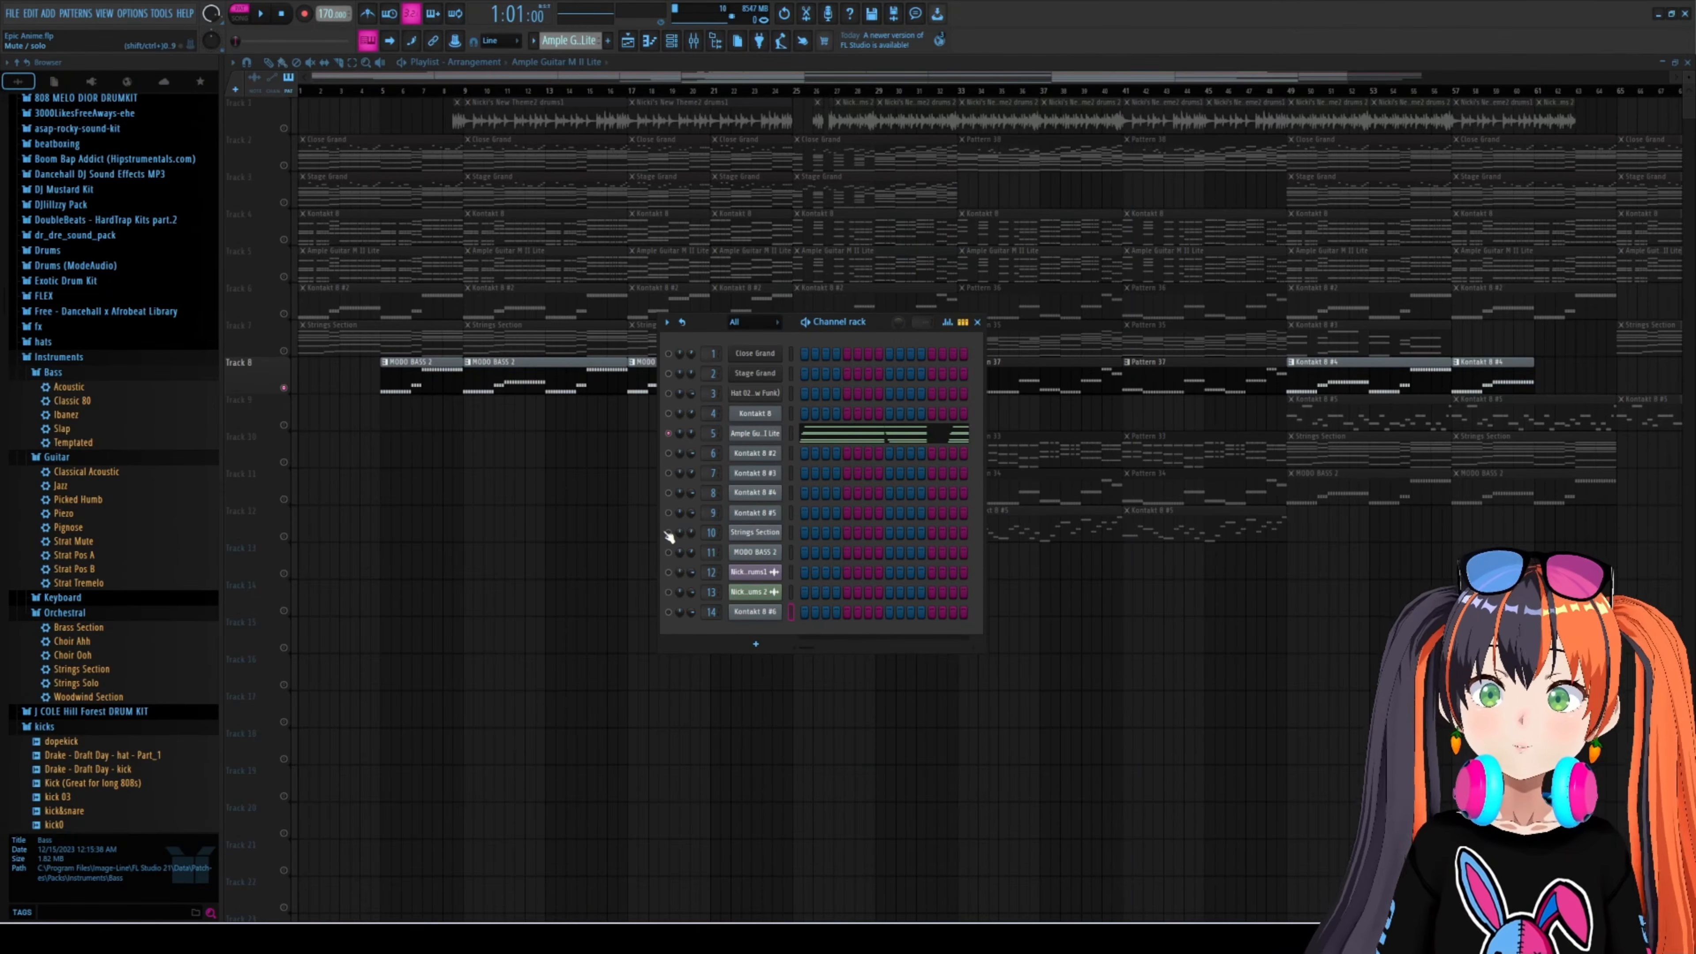
- Solo the MODO BASS 2 channel and bring up its plugin window on the Model page
right_click(669, 554)
click(681, 561)
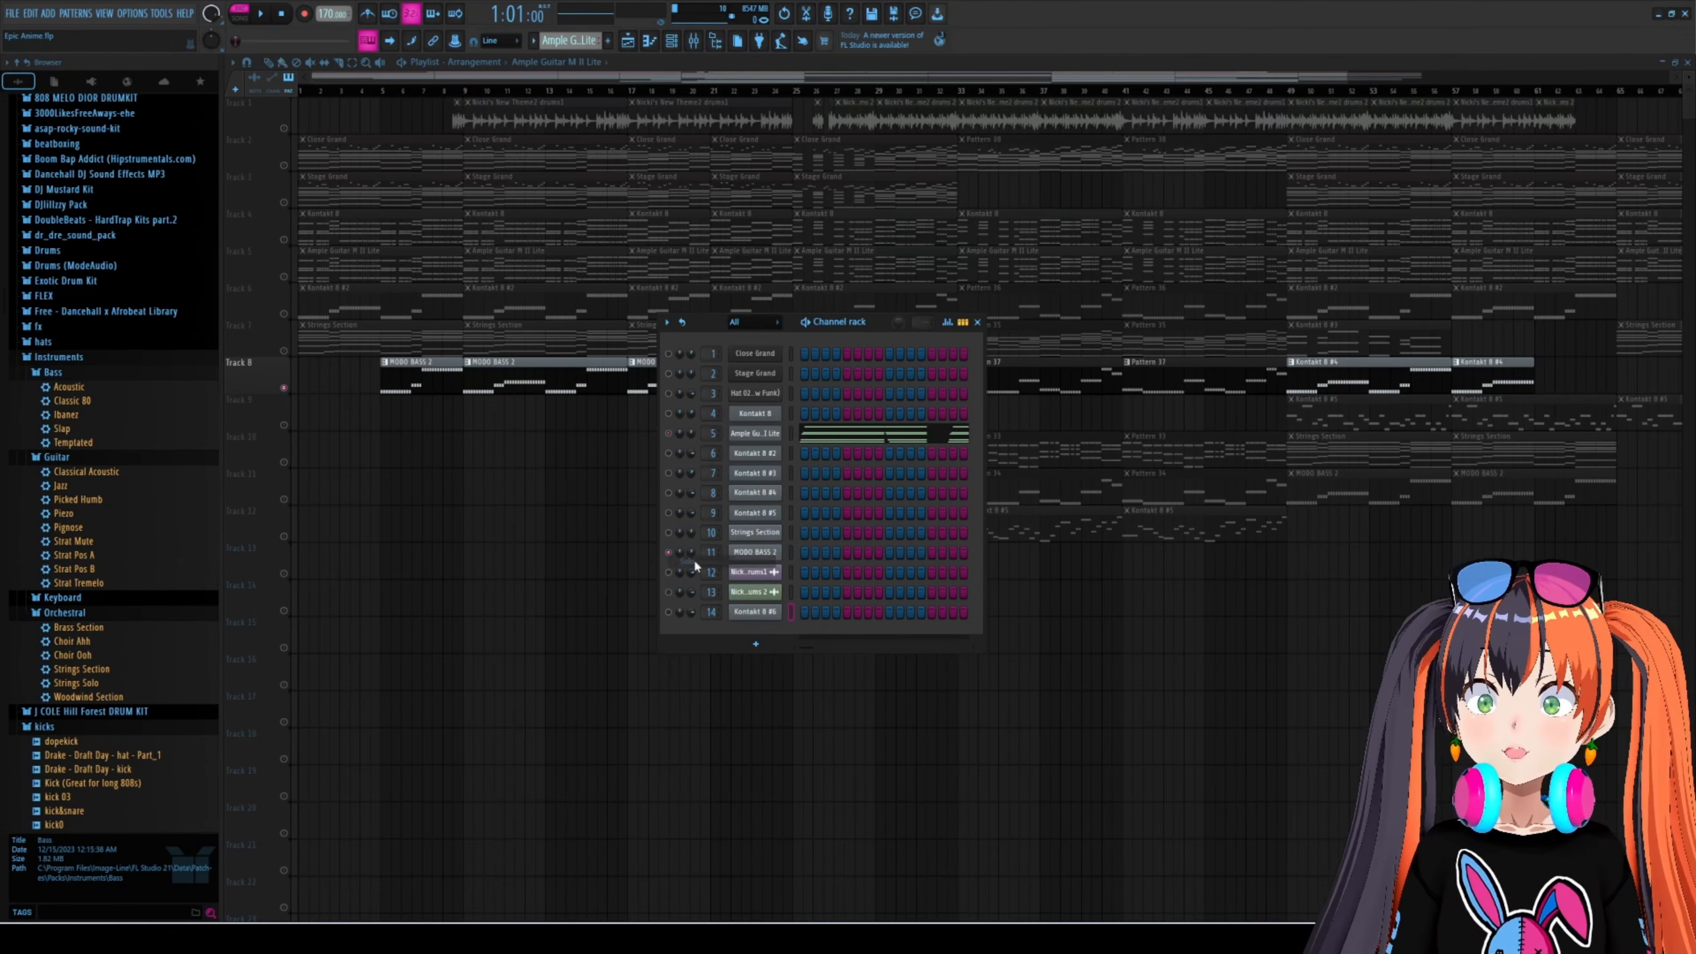
click(759, 553)
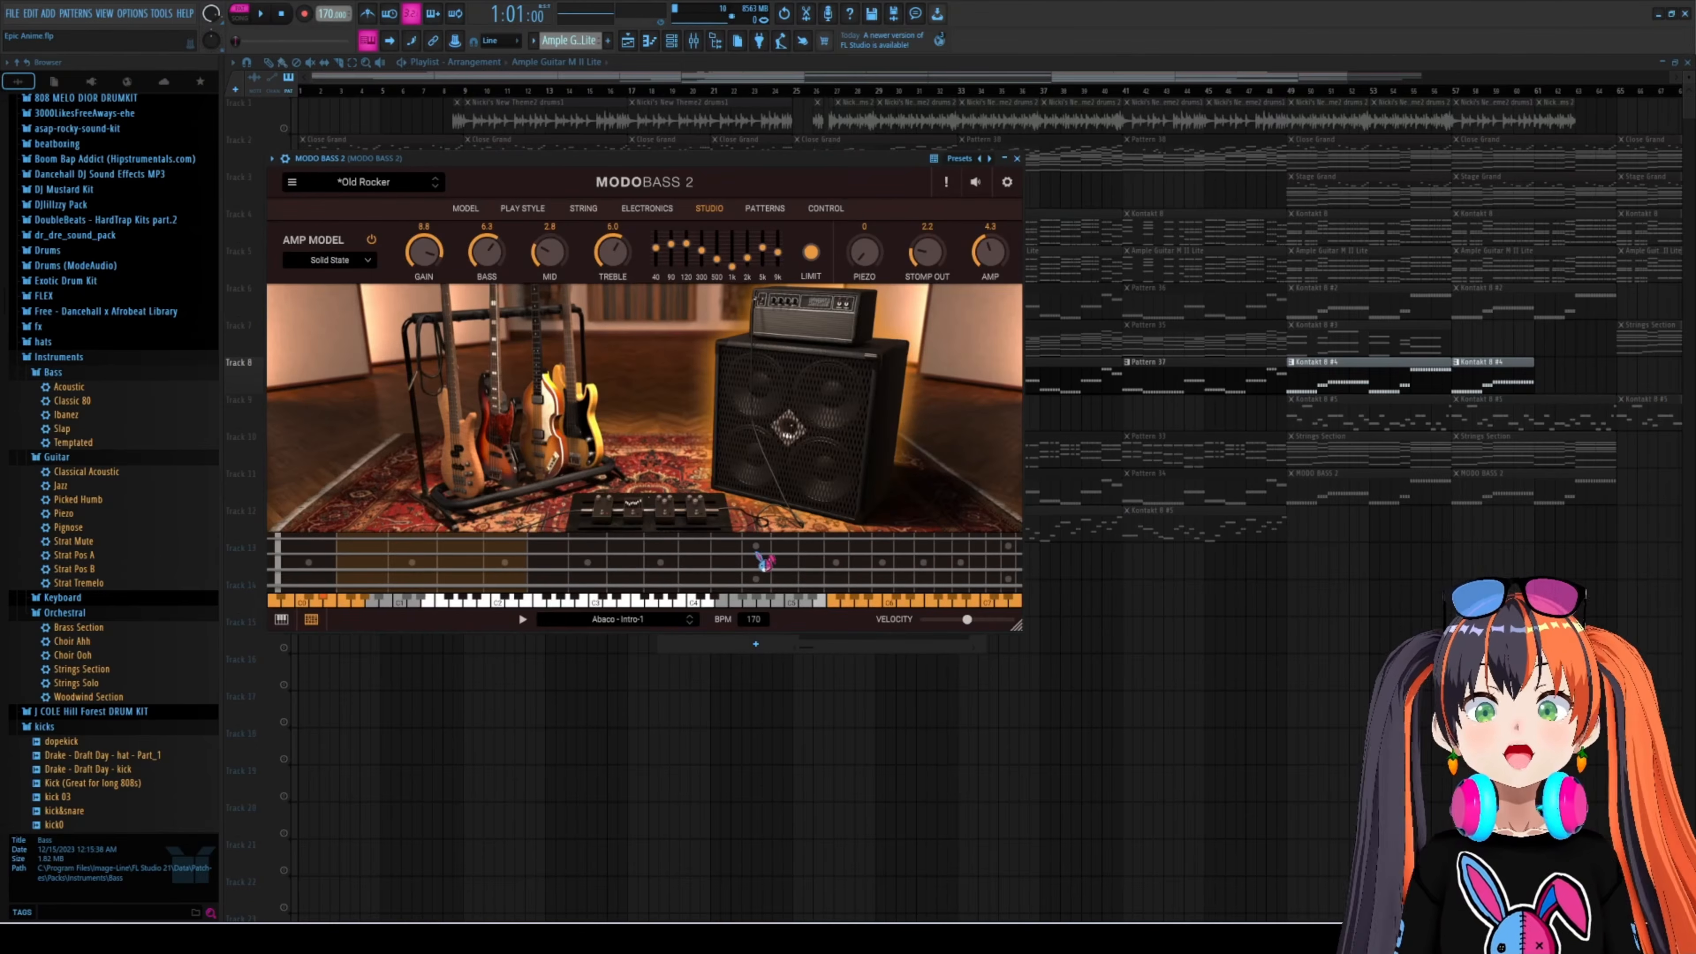
click(471, 209)
drag(537, 167, 706, 226)
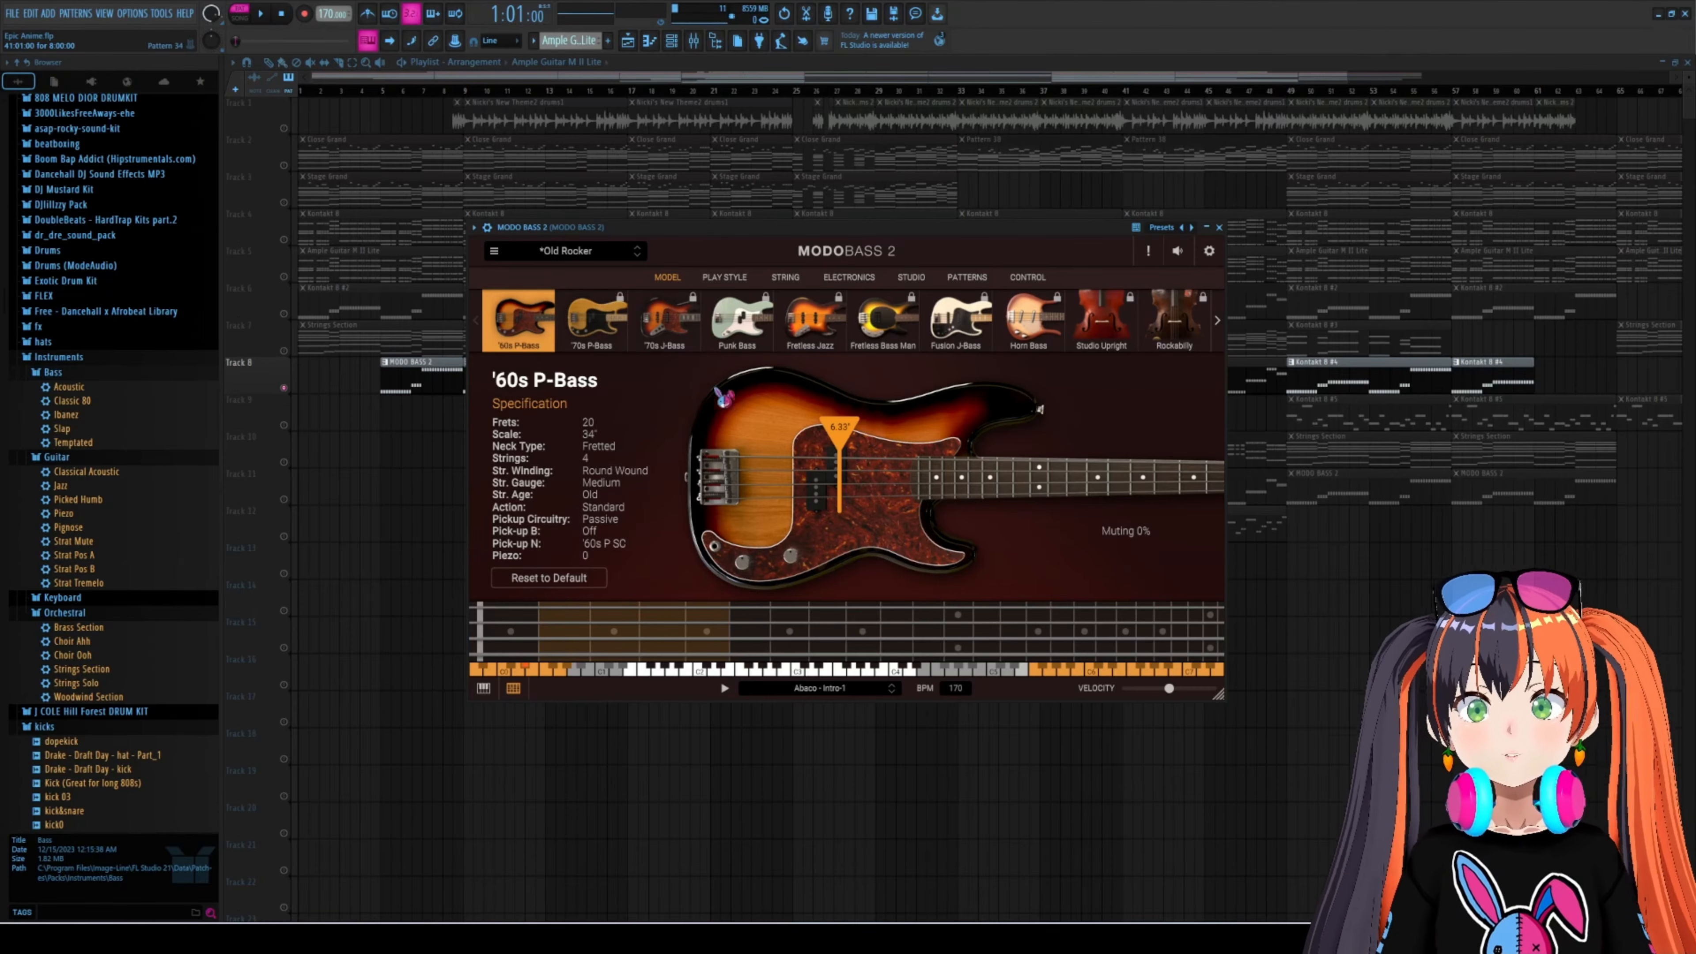
- Look through MODO BASS 2's Play Style, String, Electronics, Studio, Patterns and Control pages, then return to the Model page
click(725, 278)
click(785, 277)
click(849, 277)
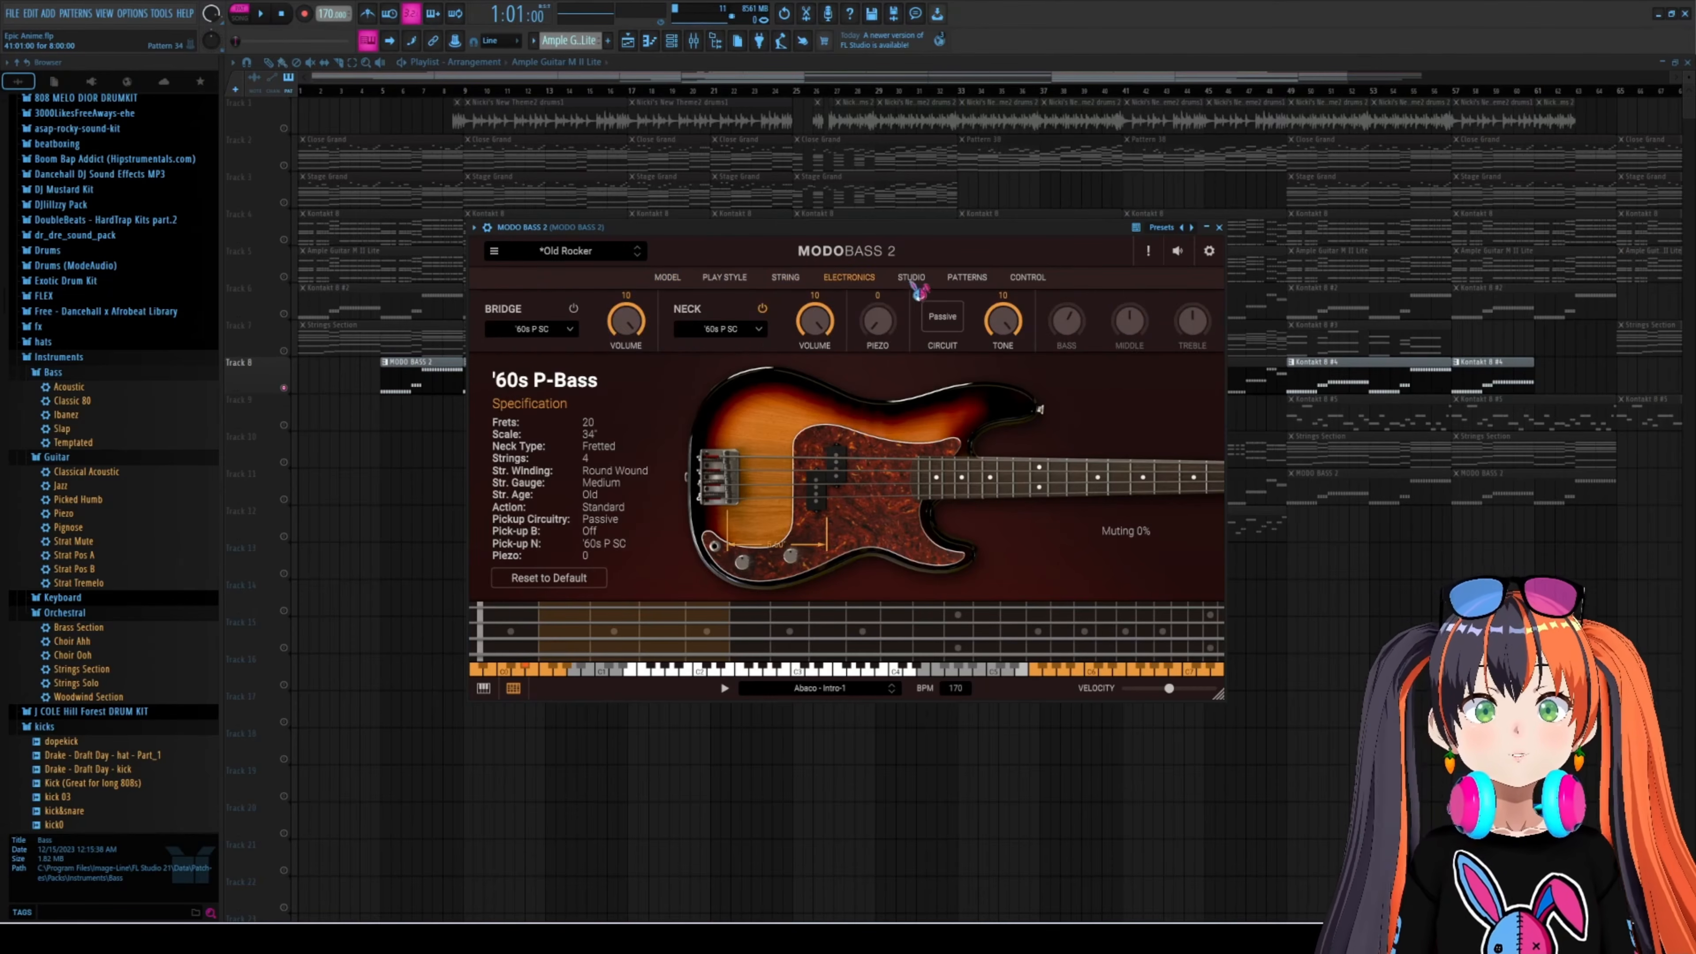
click(912, 280)
click(967, 277)
click(1028, 278)
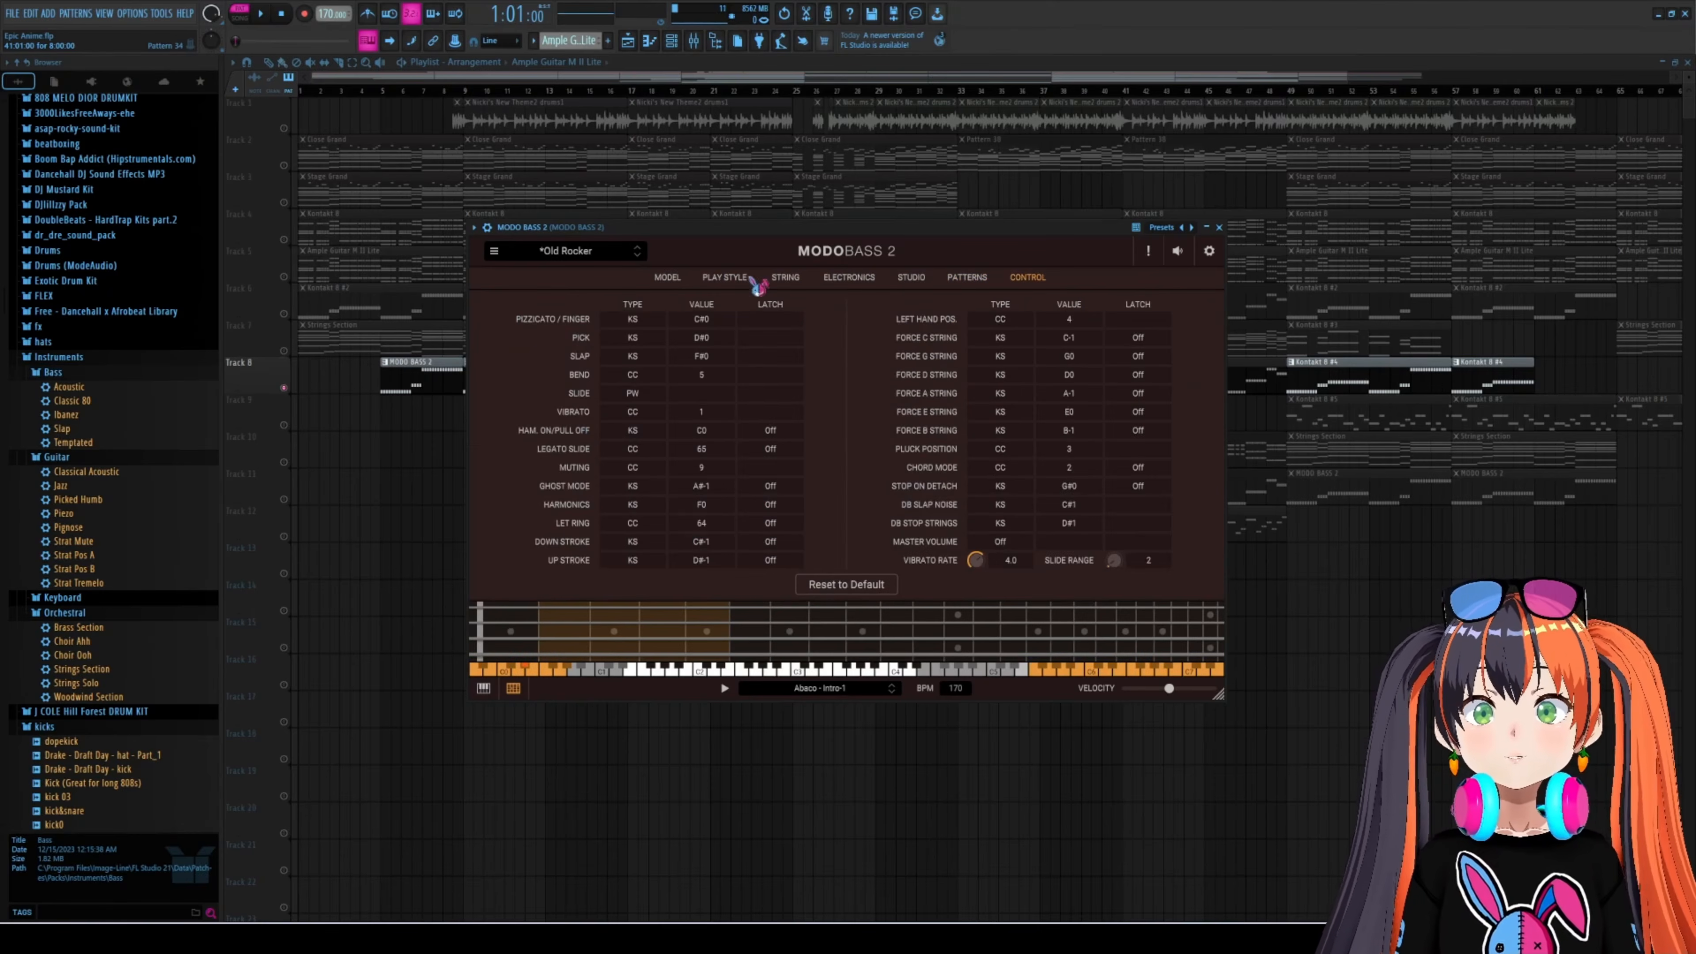
click(662, 280)
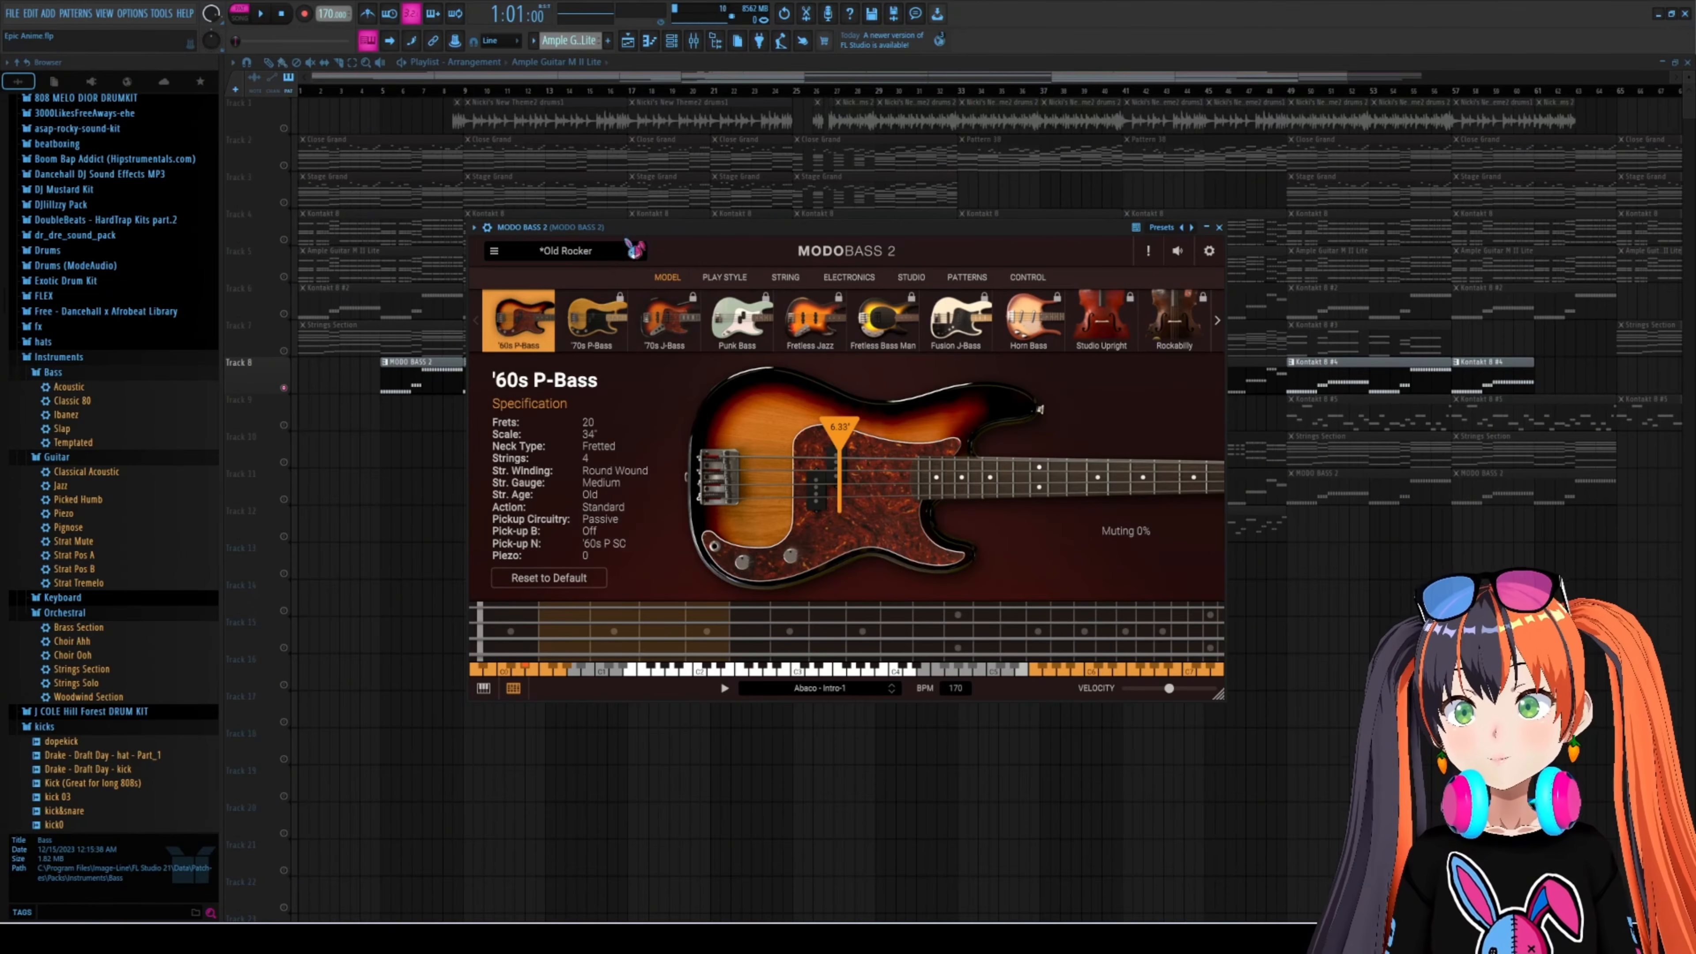
drag(641, 234, 701, 227)
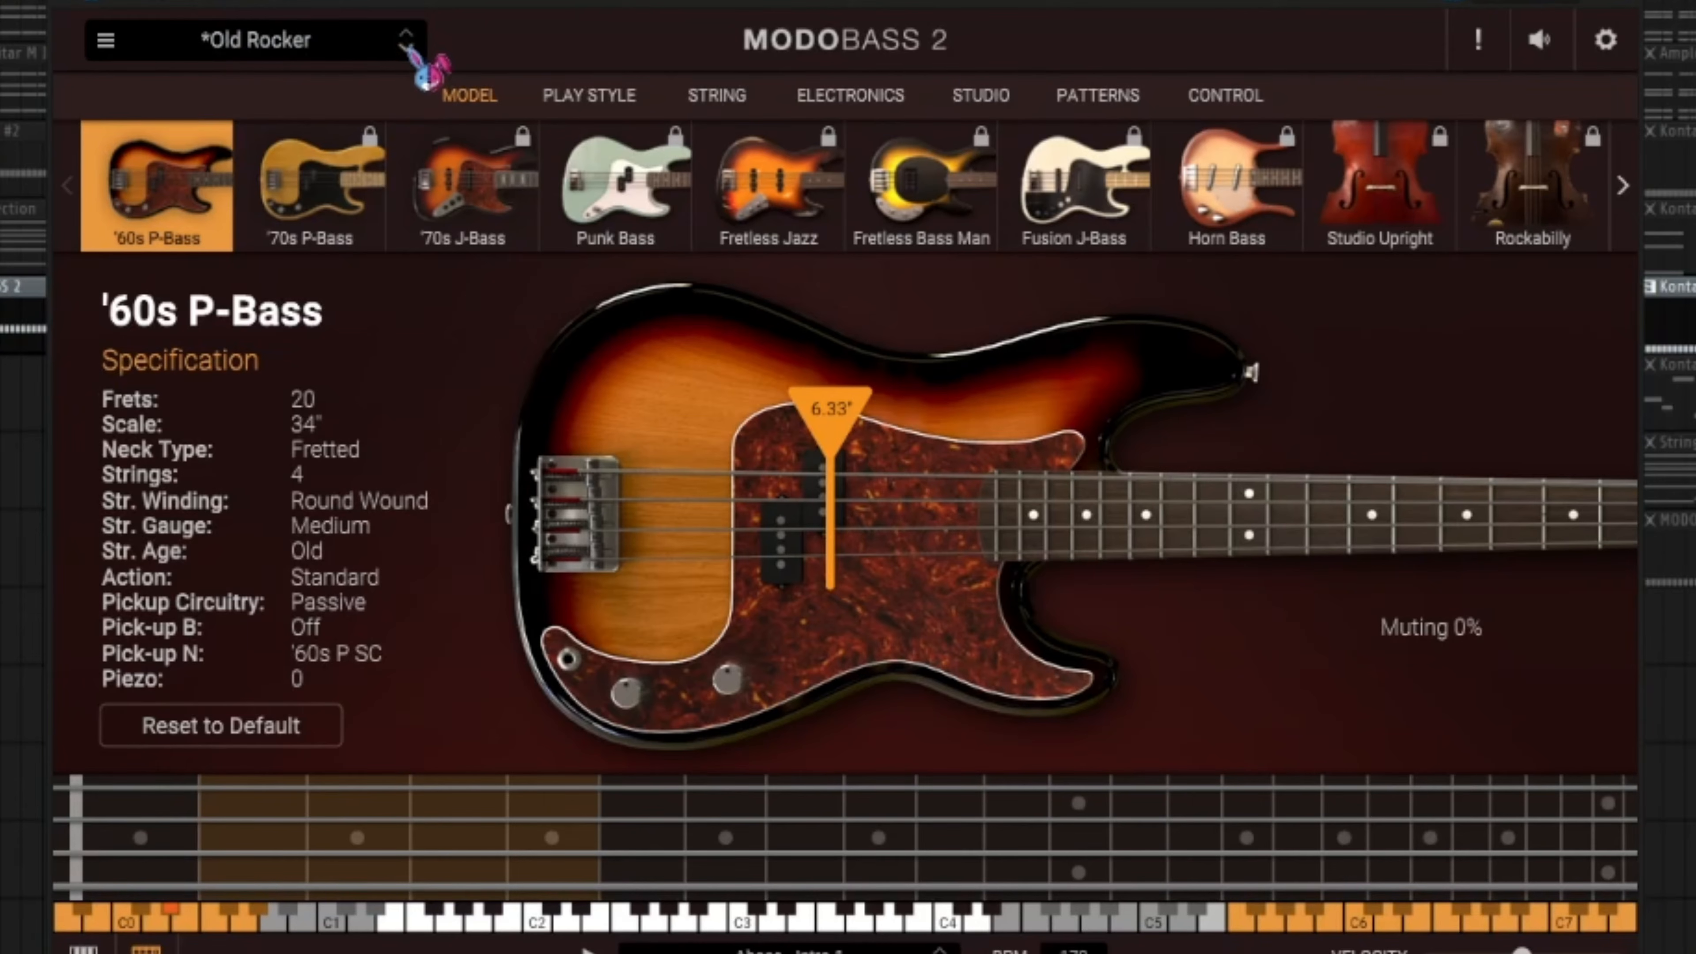
- Step through the MODO BASS 2 presets, including Teen Garage, Gritty Slap, Funky Bass and Tired Precision, and finish on Old Rocker
click(406, 47)
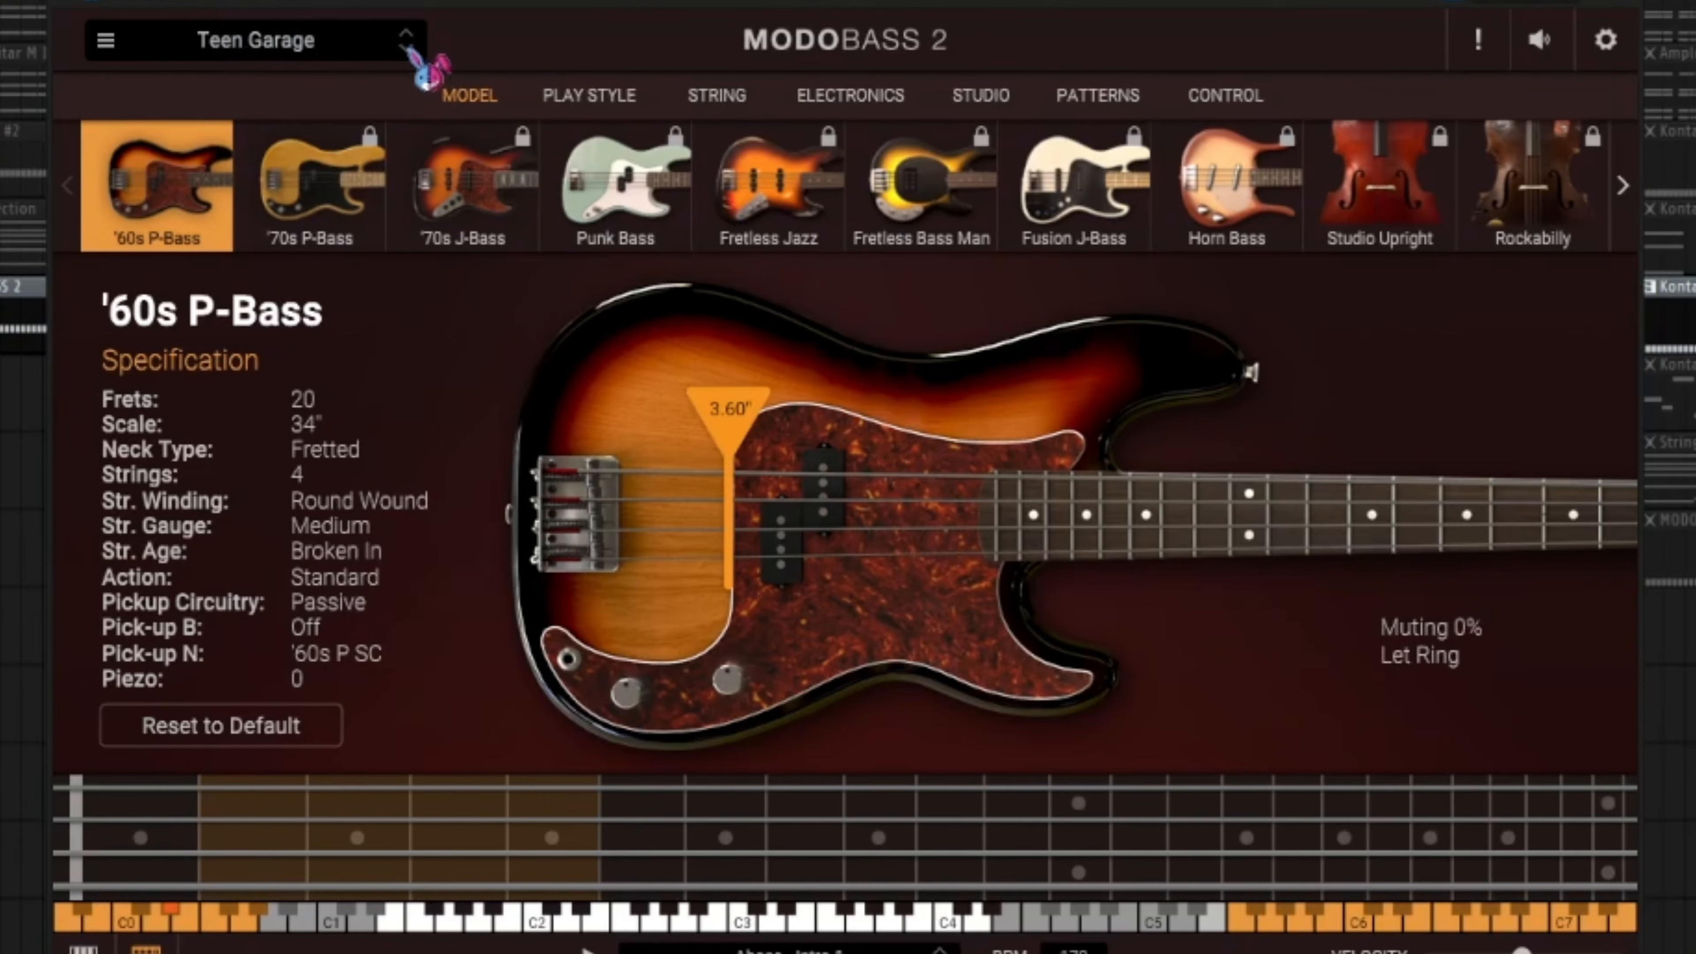
click(406, 47)
click(406, 47)
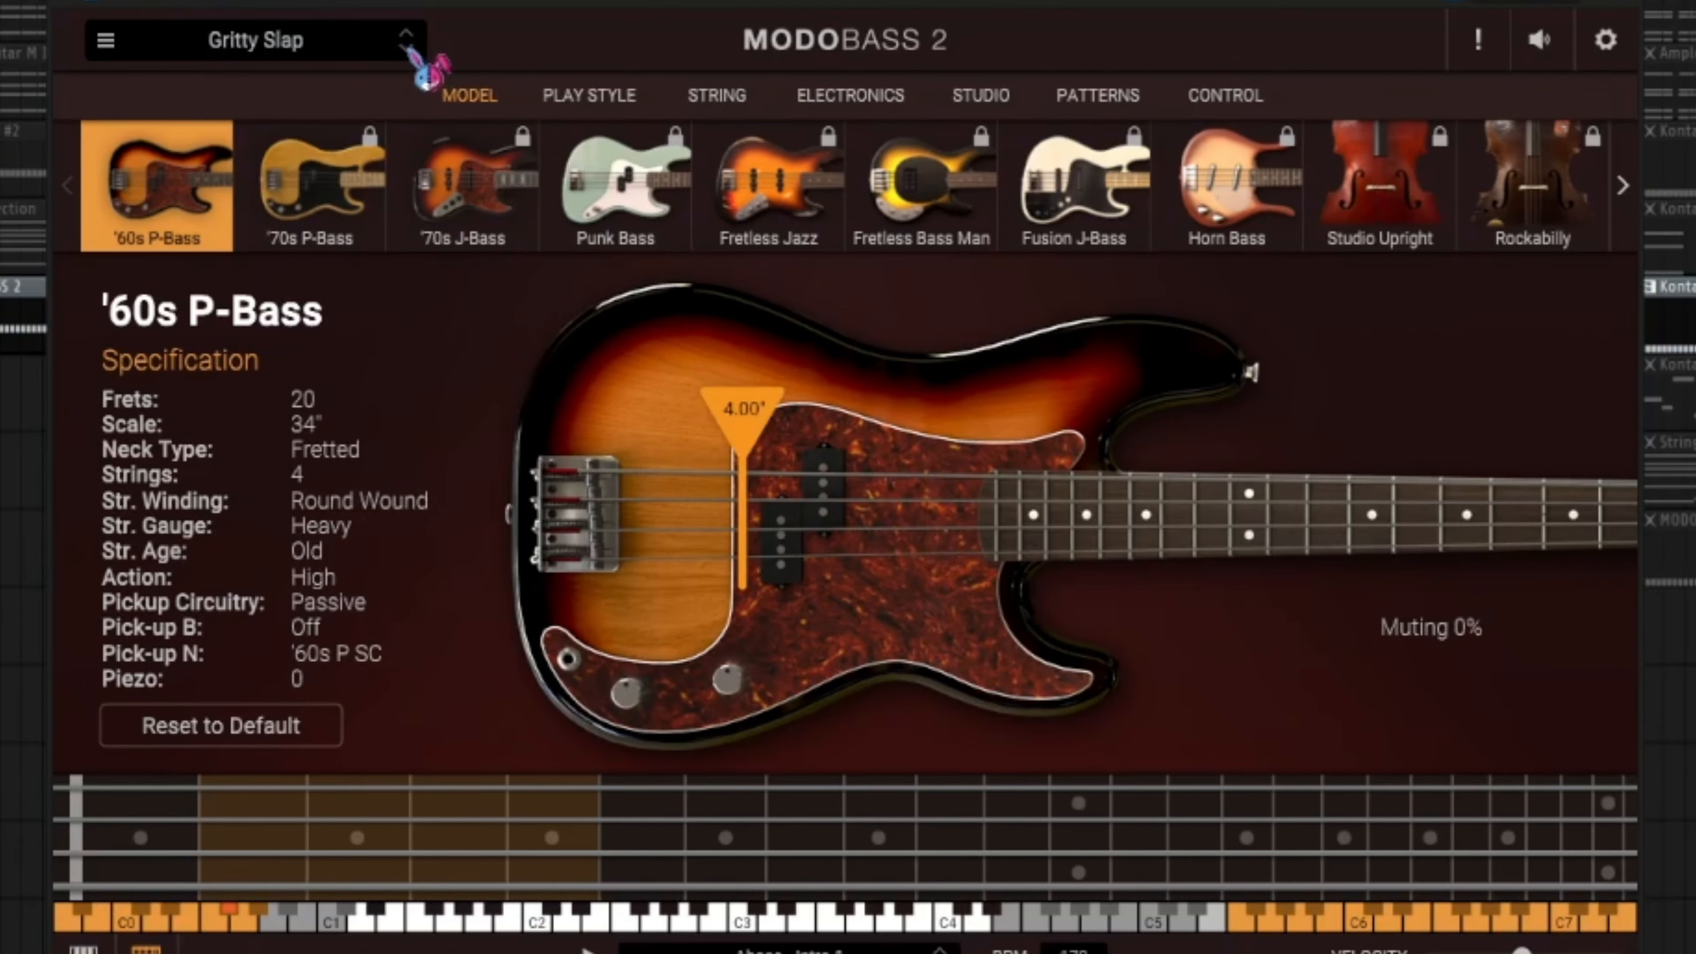
click(406, 46)
click(406, 47)
click(405, 34)
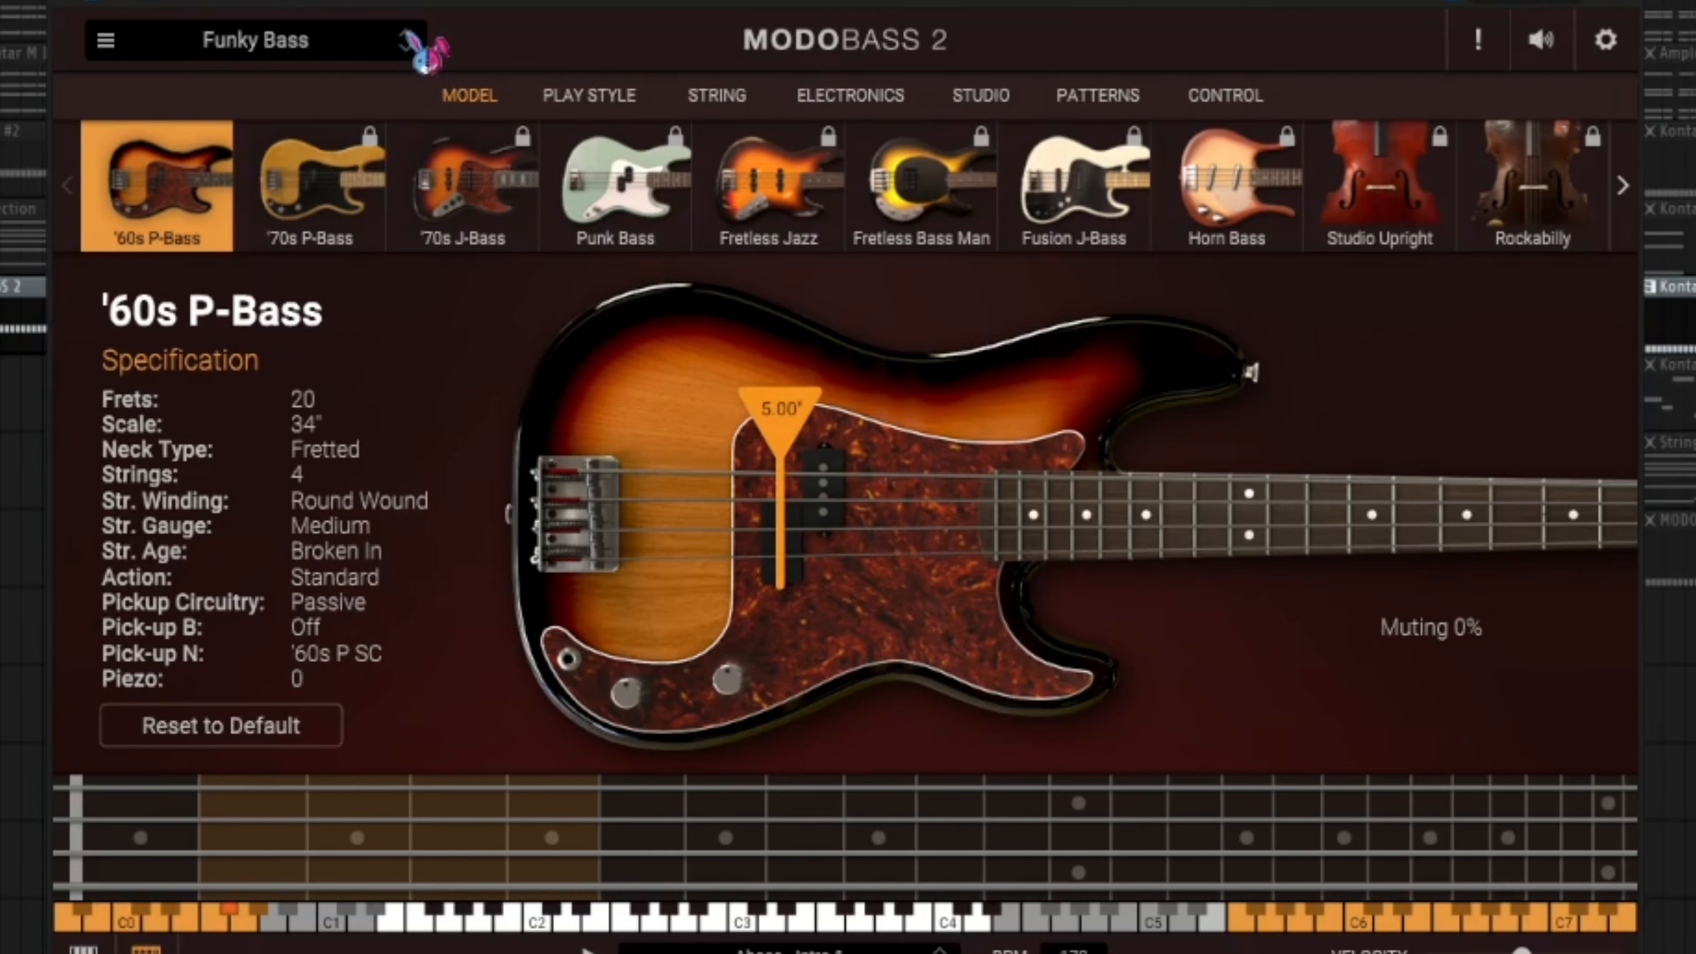
click(405, 33)
click(405, 34)
click(405, 34)
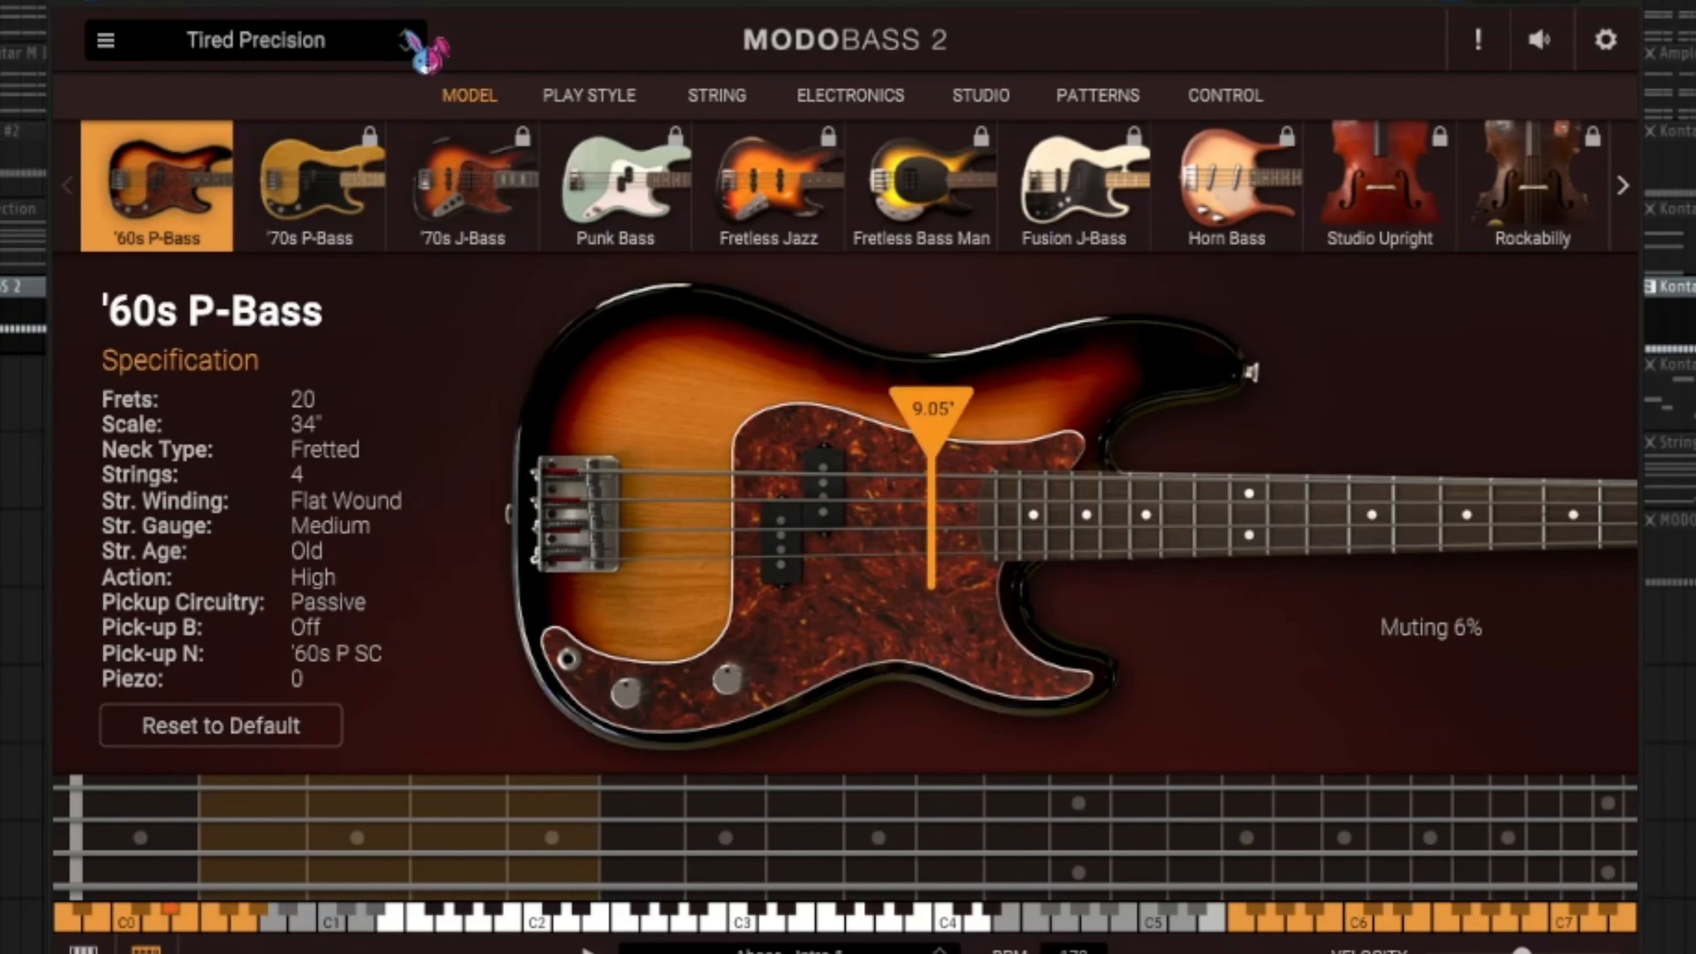
click(405, 33)
click(405, 34)
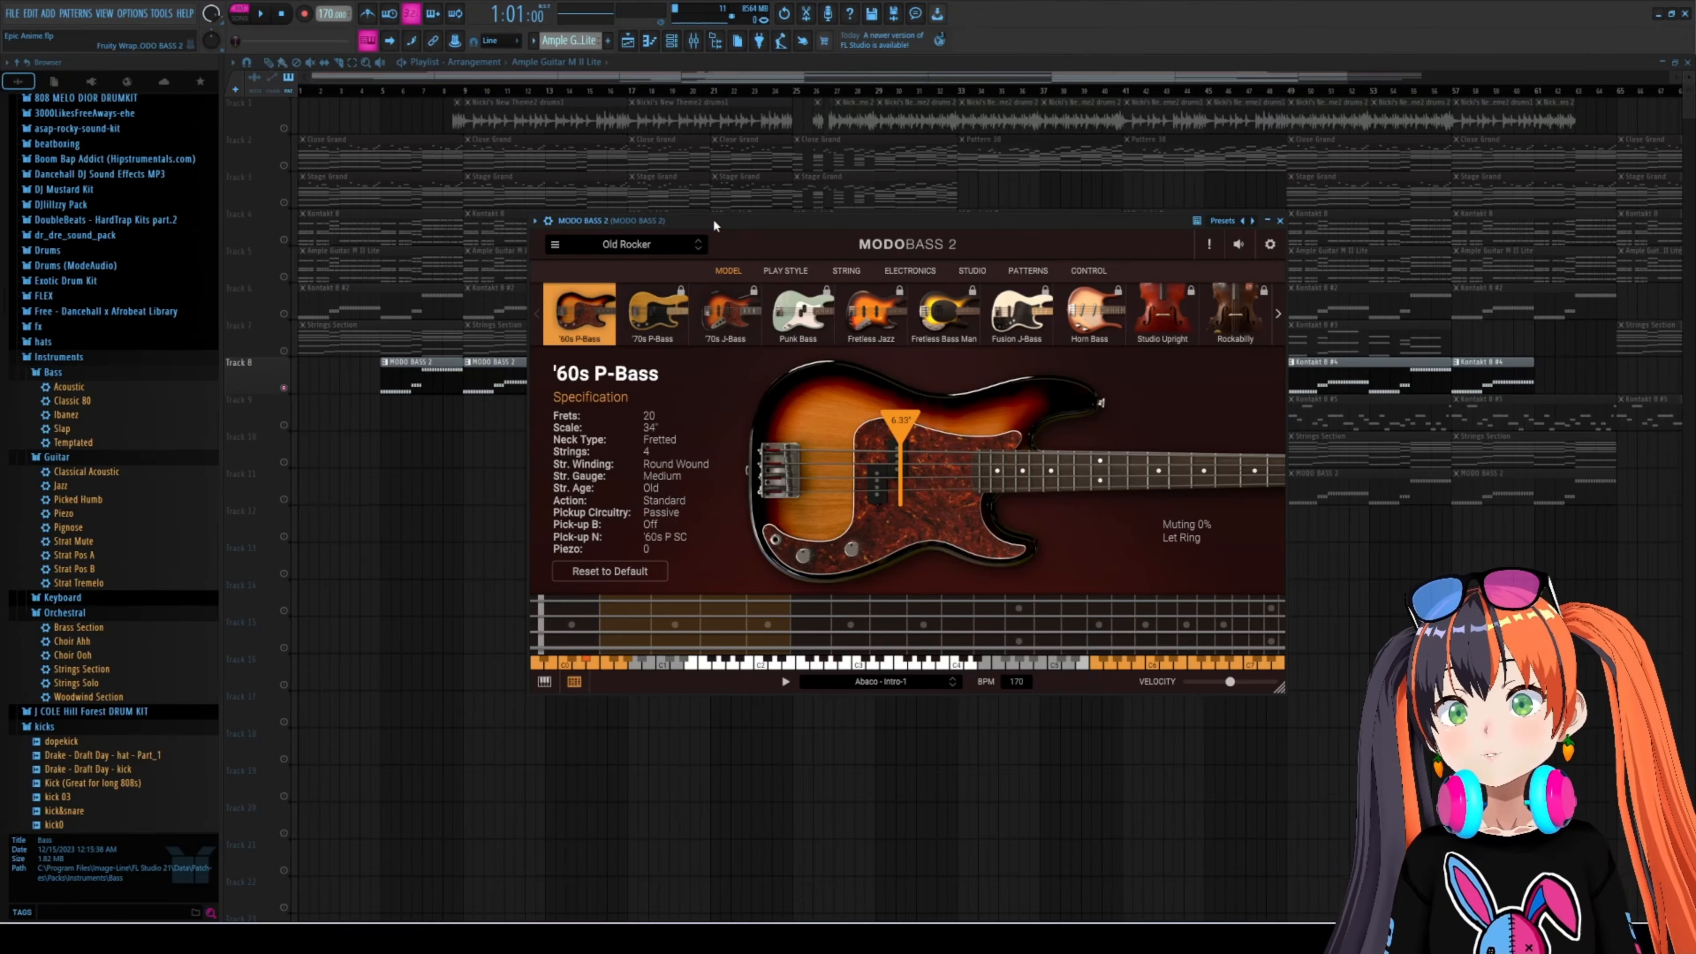
drag(713, 221, 644, 248)
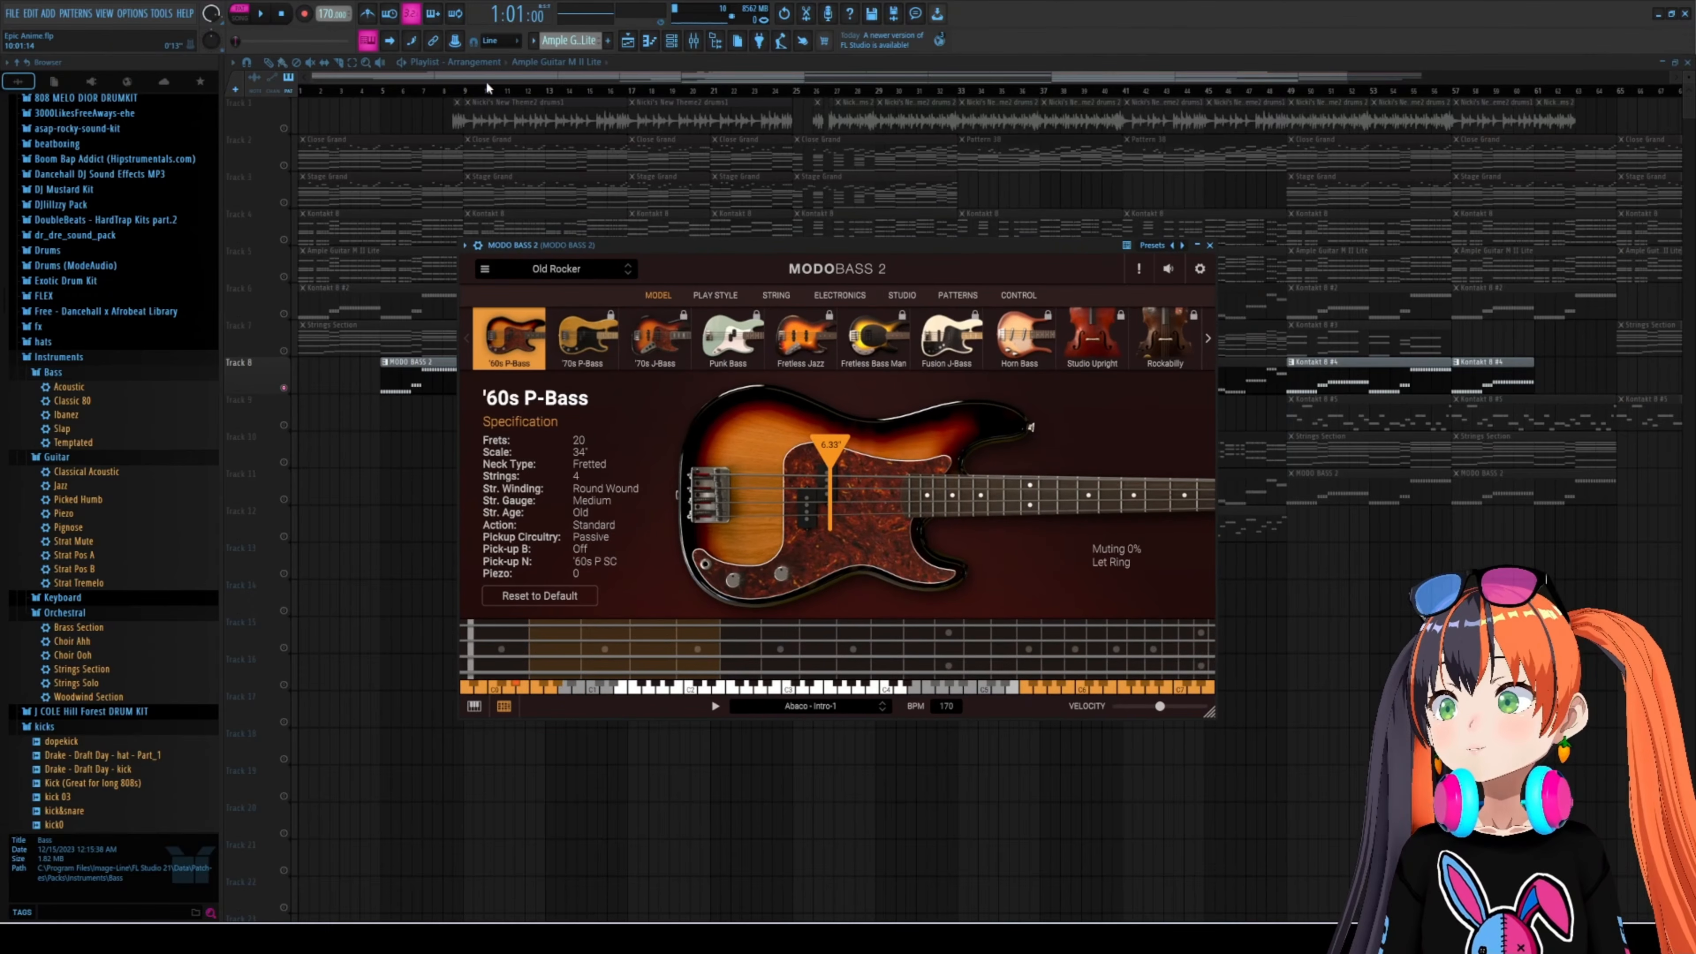
- Play the soloed bass track from bar 9 with the MODO BASS 2 window open, then stop playback
click(483, 73)
click(464, 90)
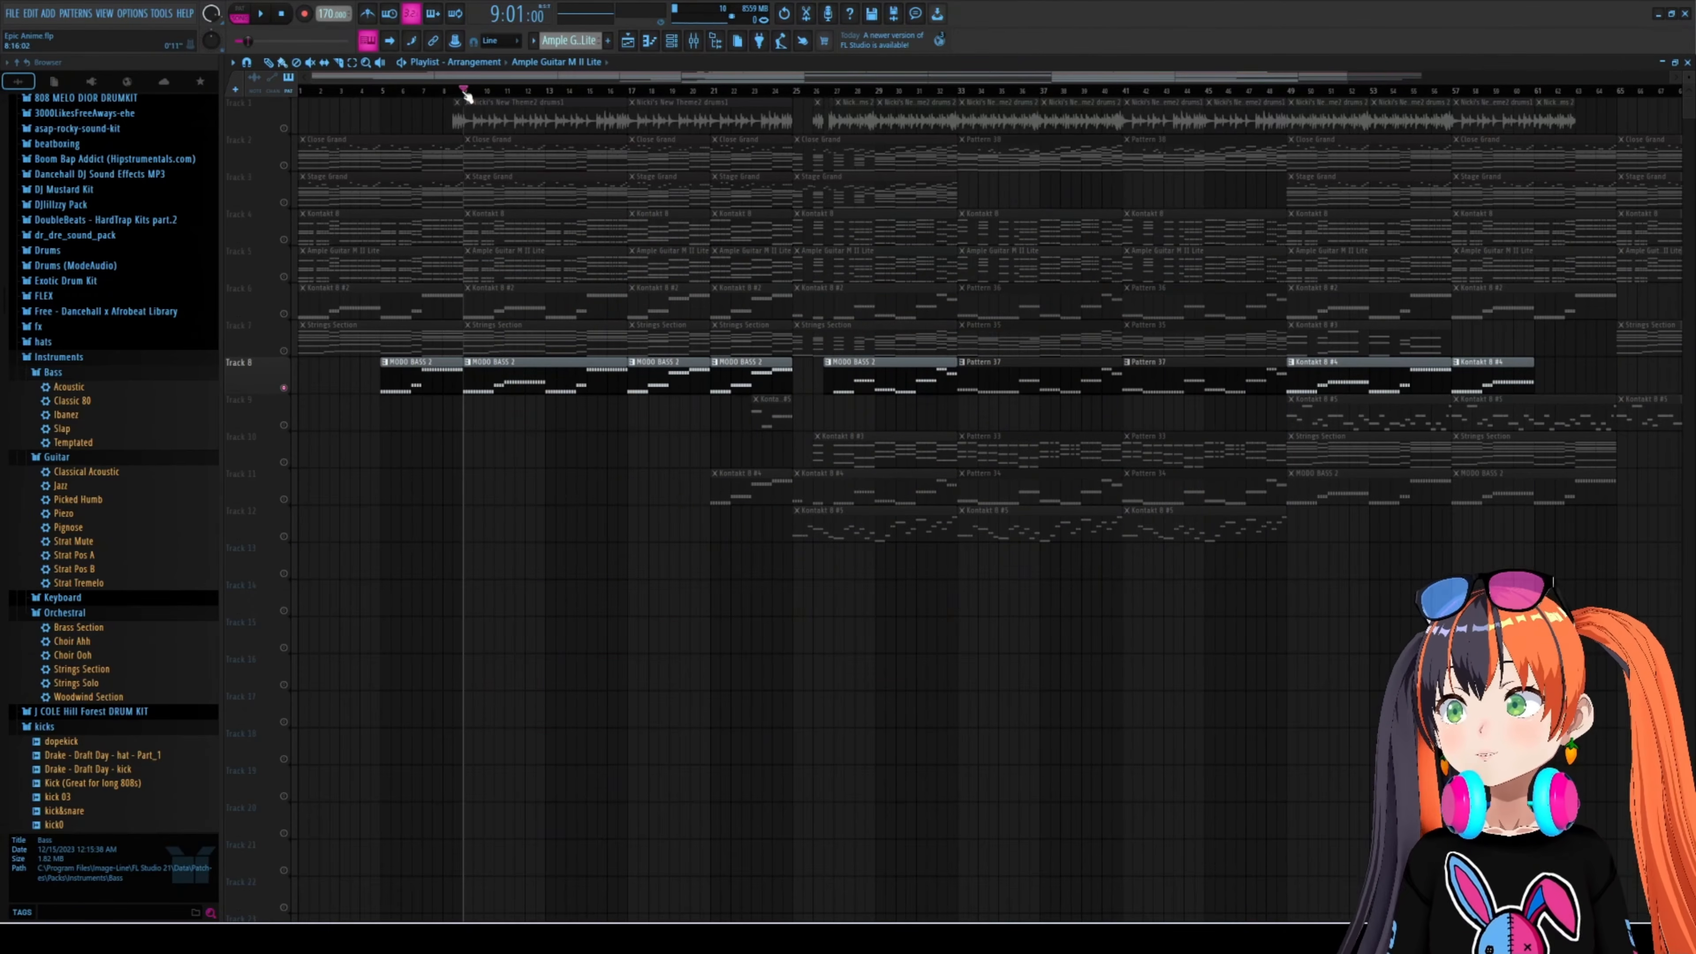
click(672, 42)
key(space)
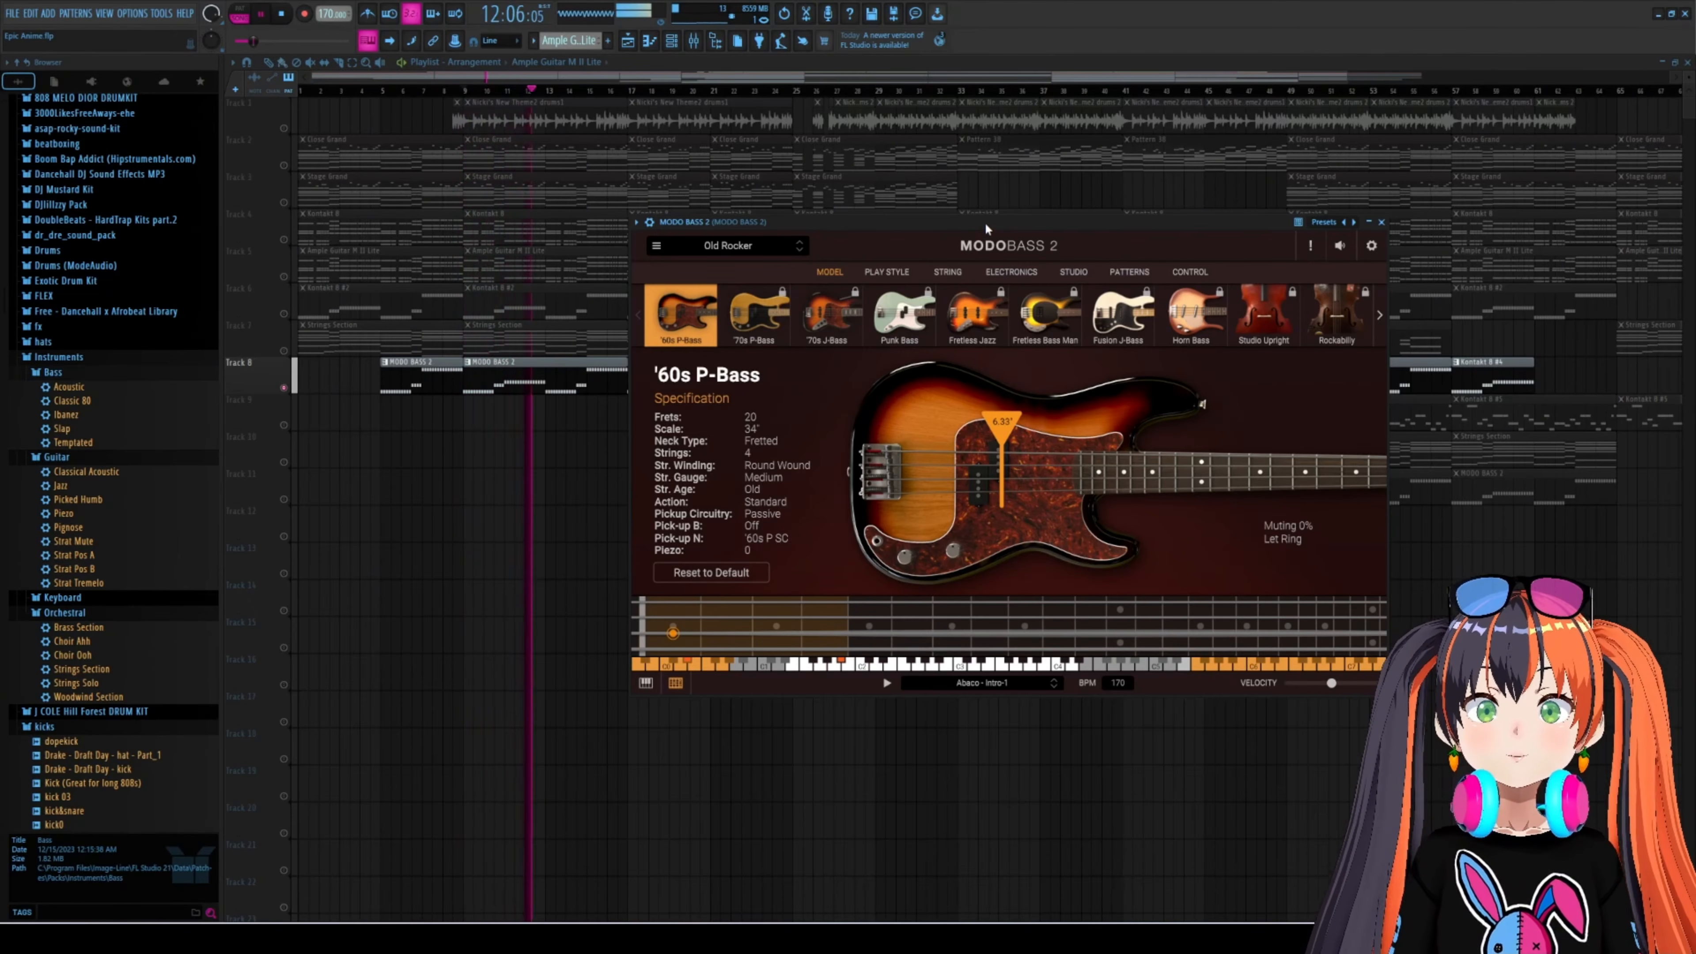
click(282, 14)
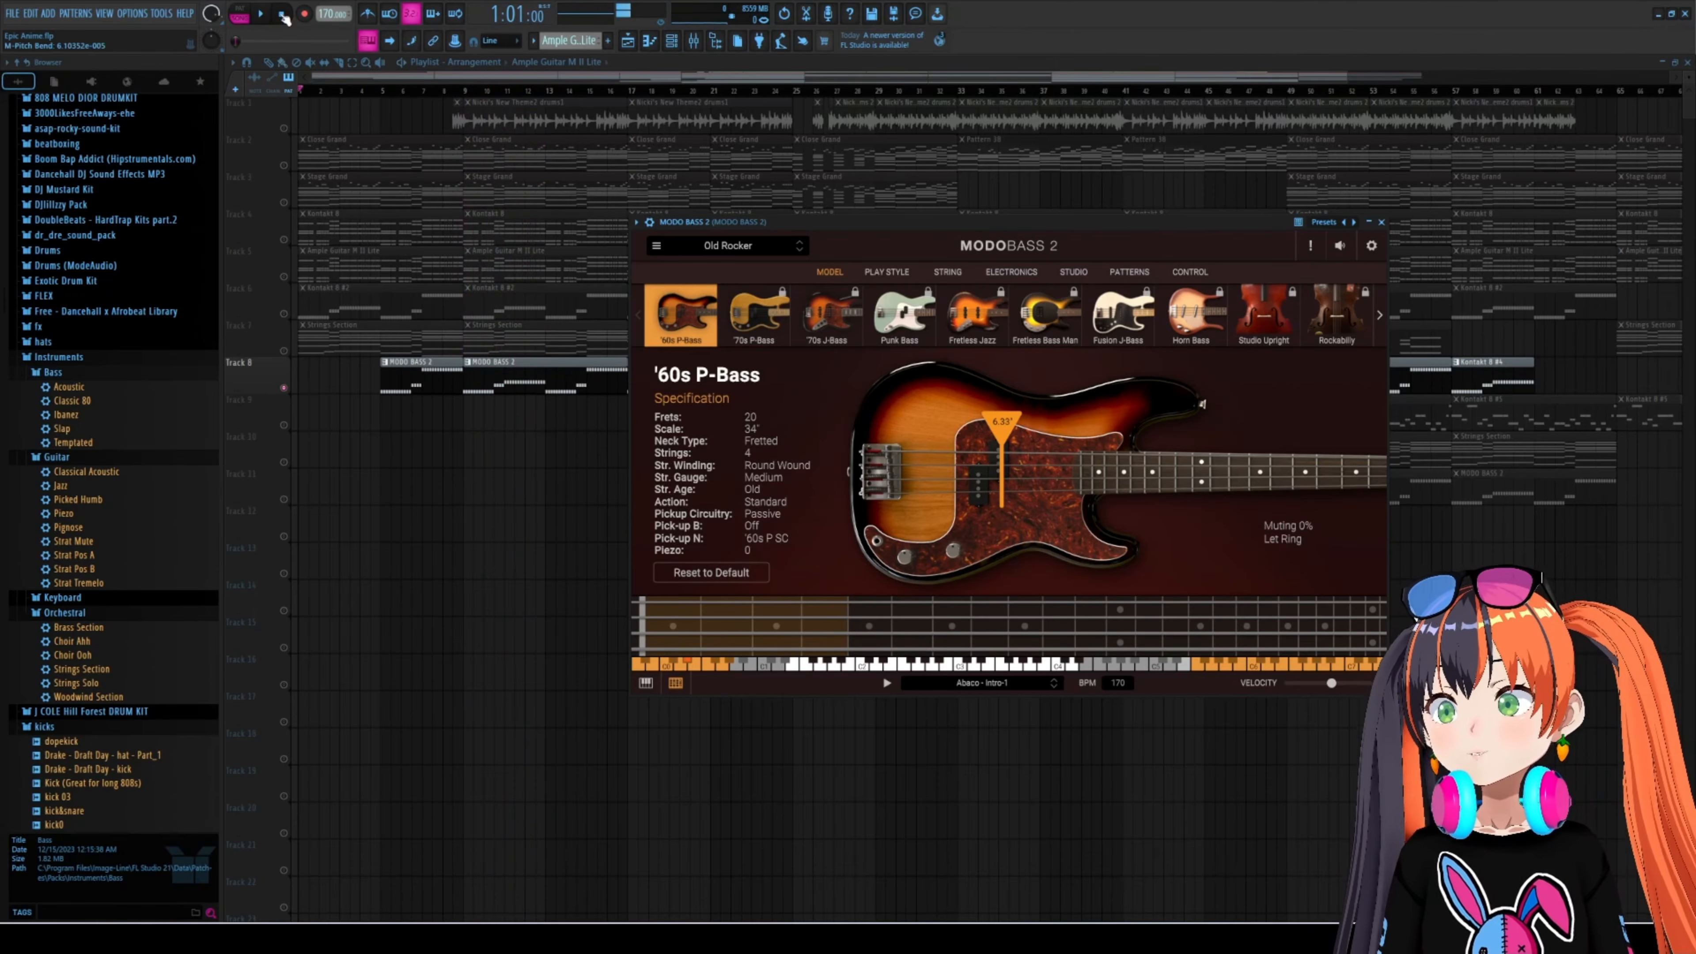
- Show the mixer effects on the MODO BASS 2 track and bring its plugin window back up
click(463, 90)
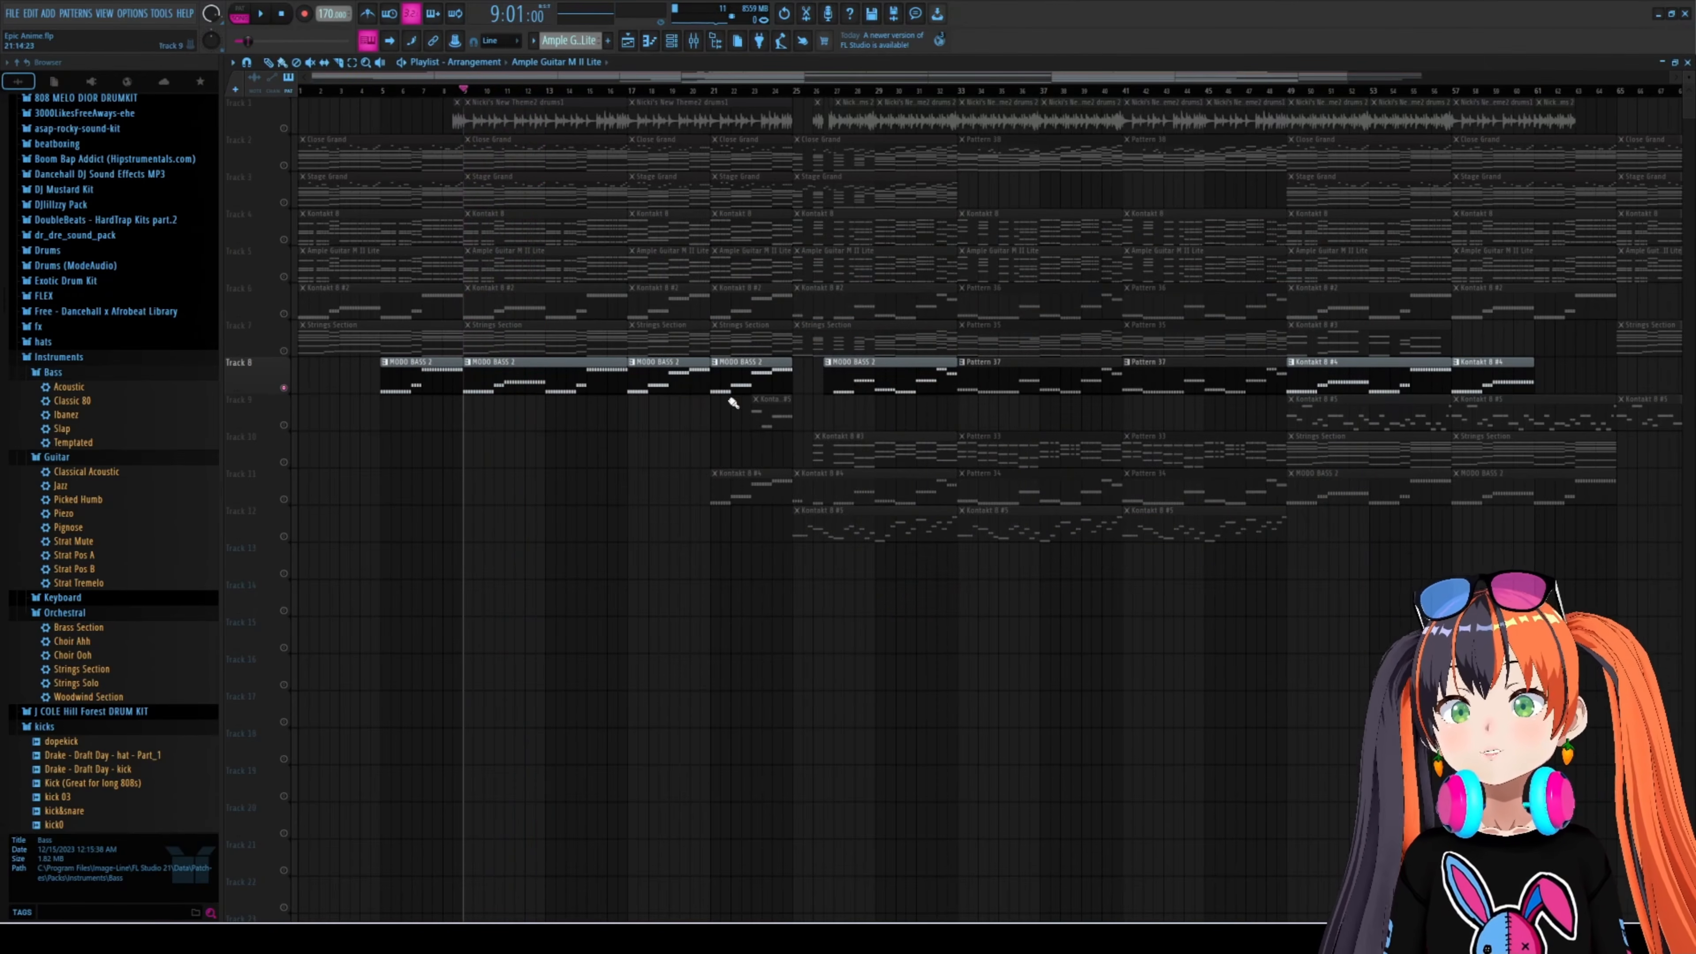
click(698, 42)
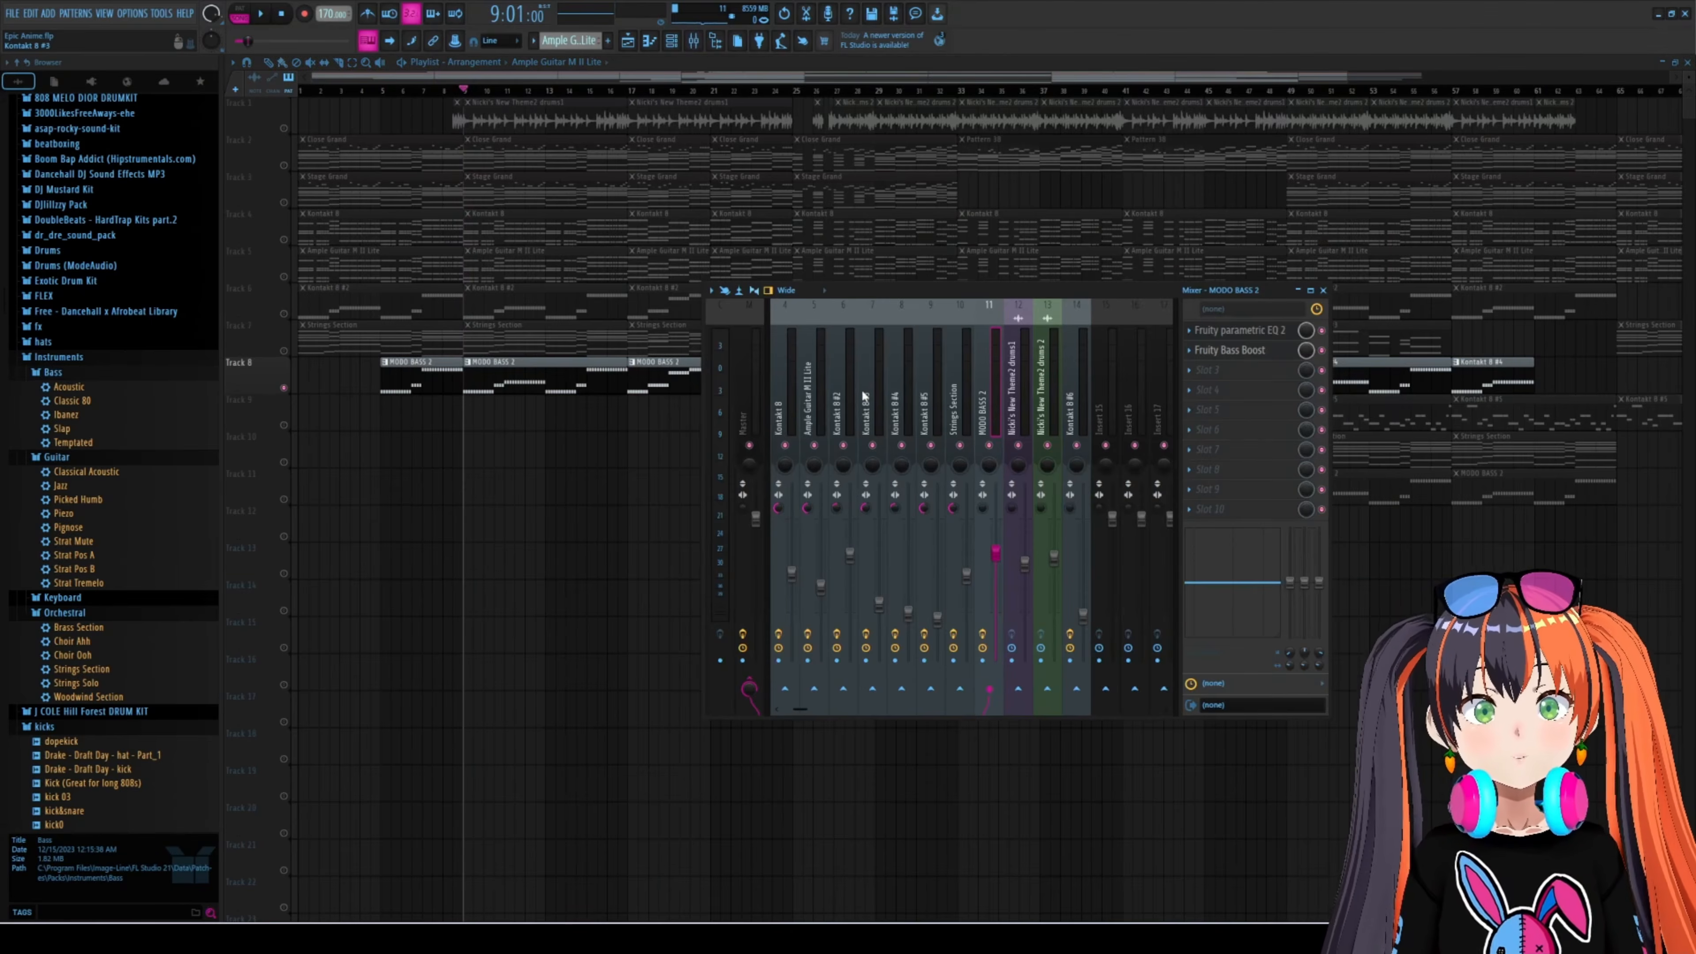
double_click(981, 304)
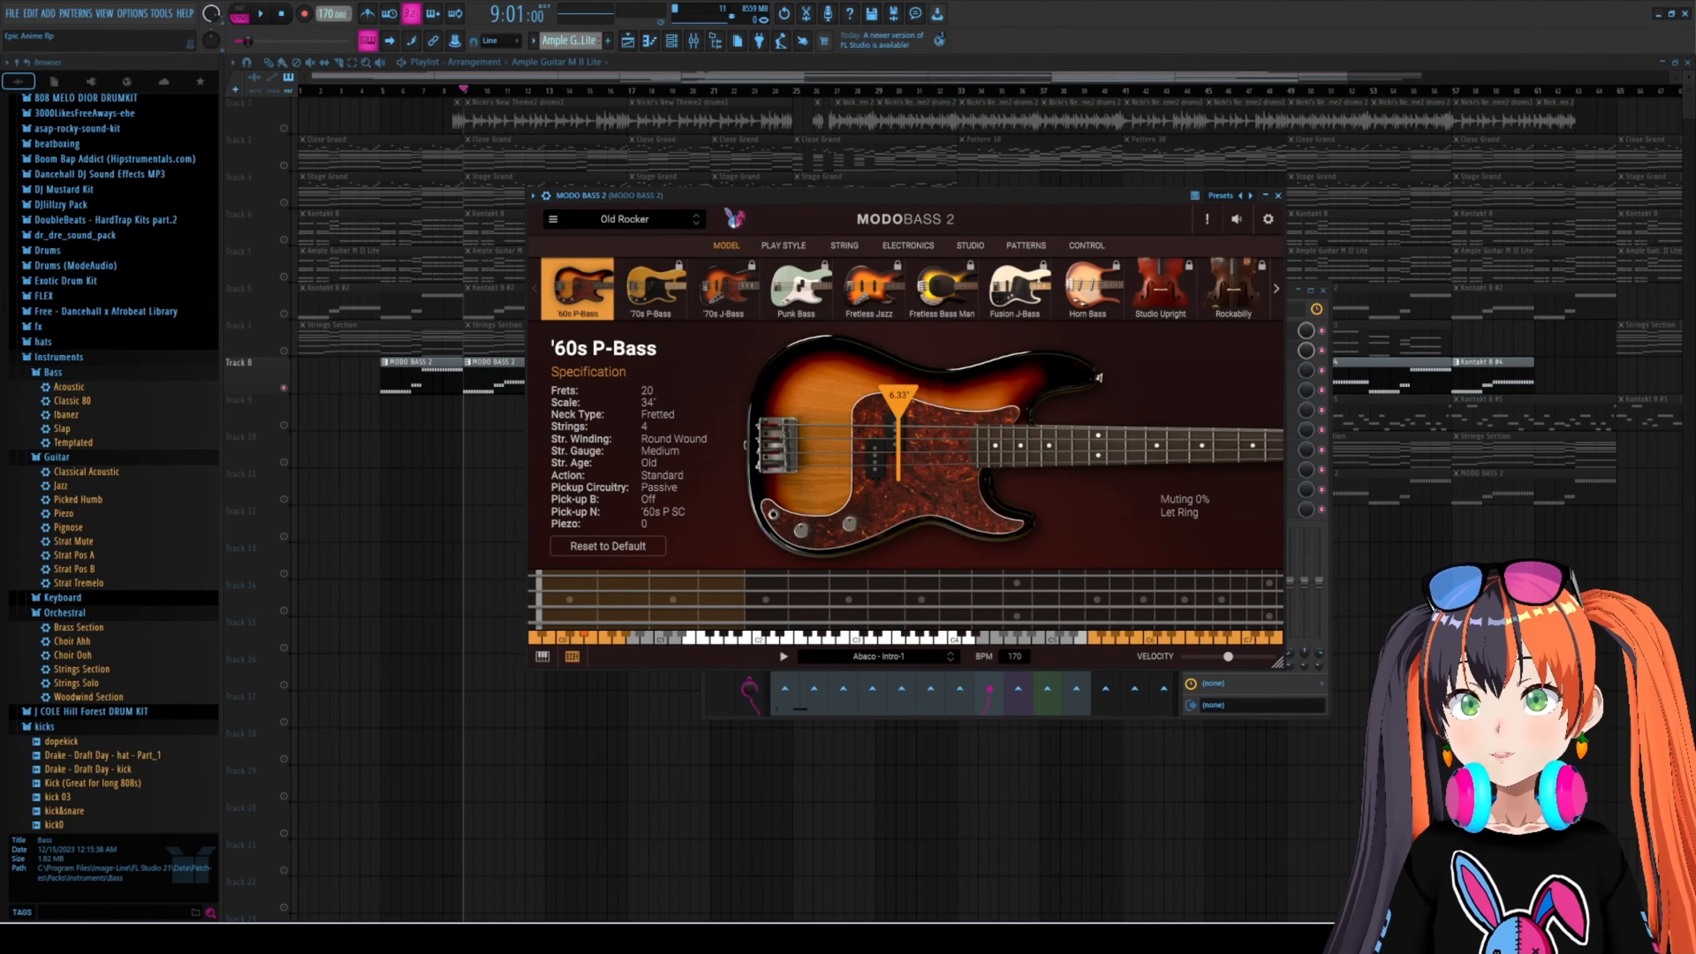
drag(719, 198, 723, 184)
- Show MODO BASS 2's Play Style page and audition individual bass notes with the Pick style
click(813, 232)
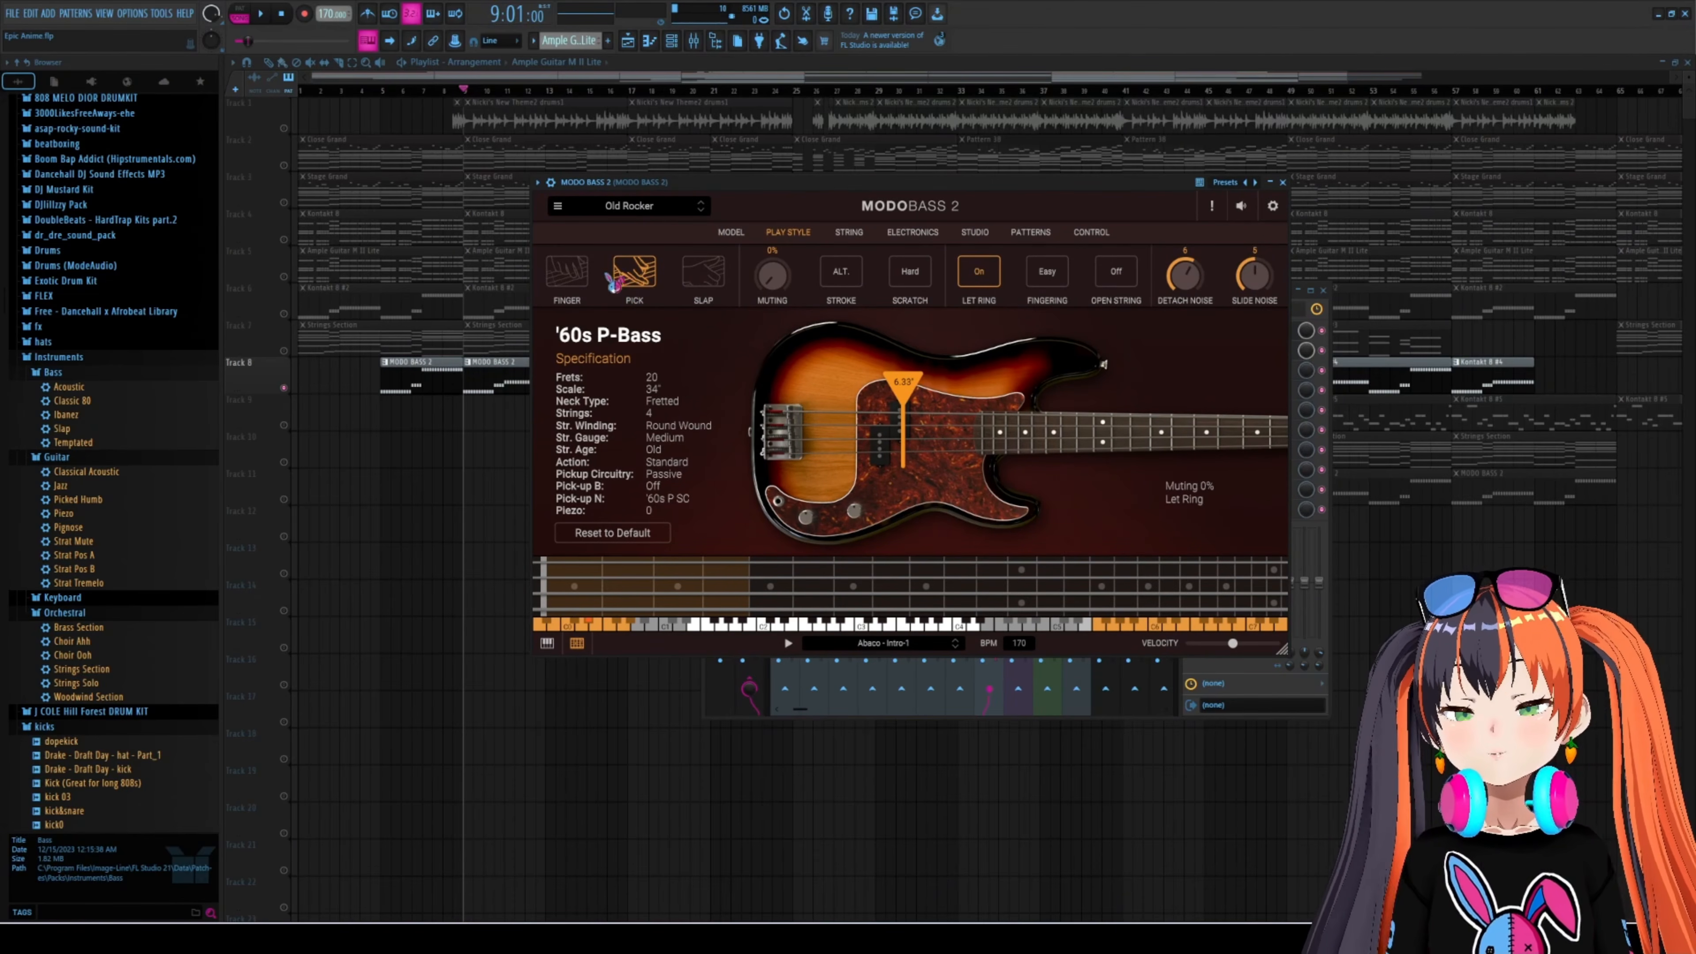
key(x)
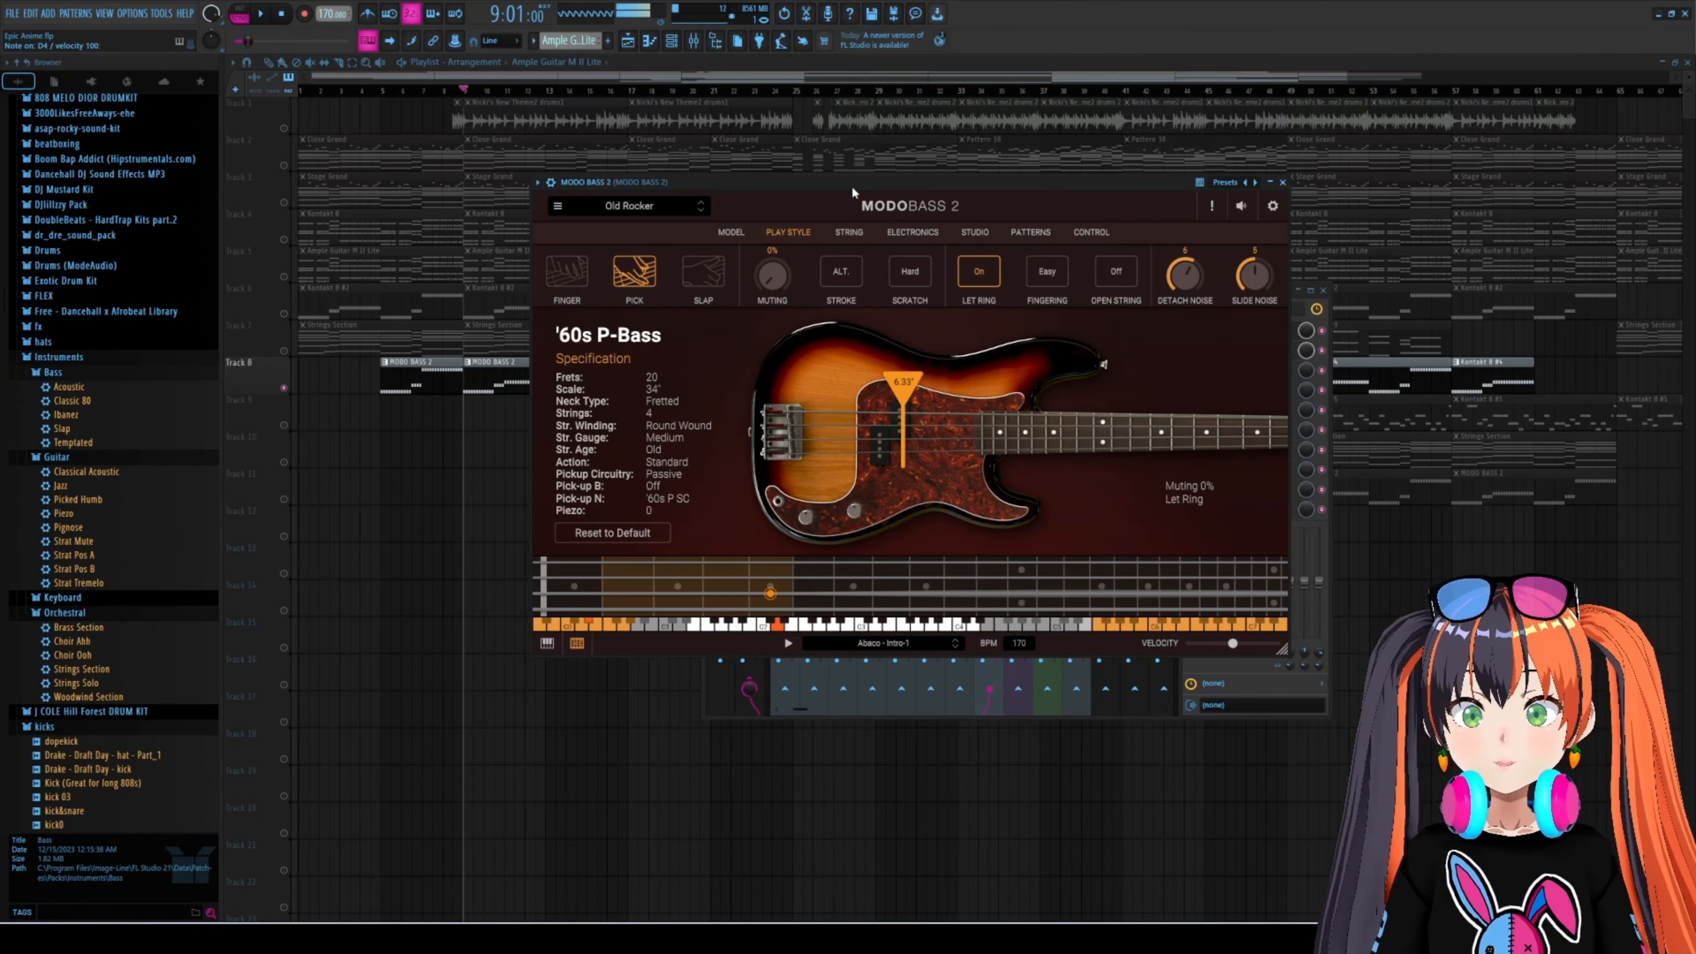
key(b)
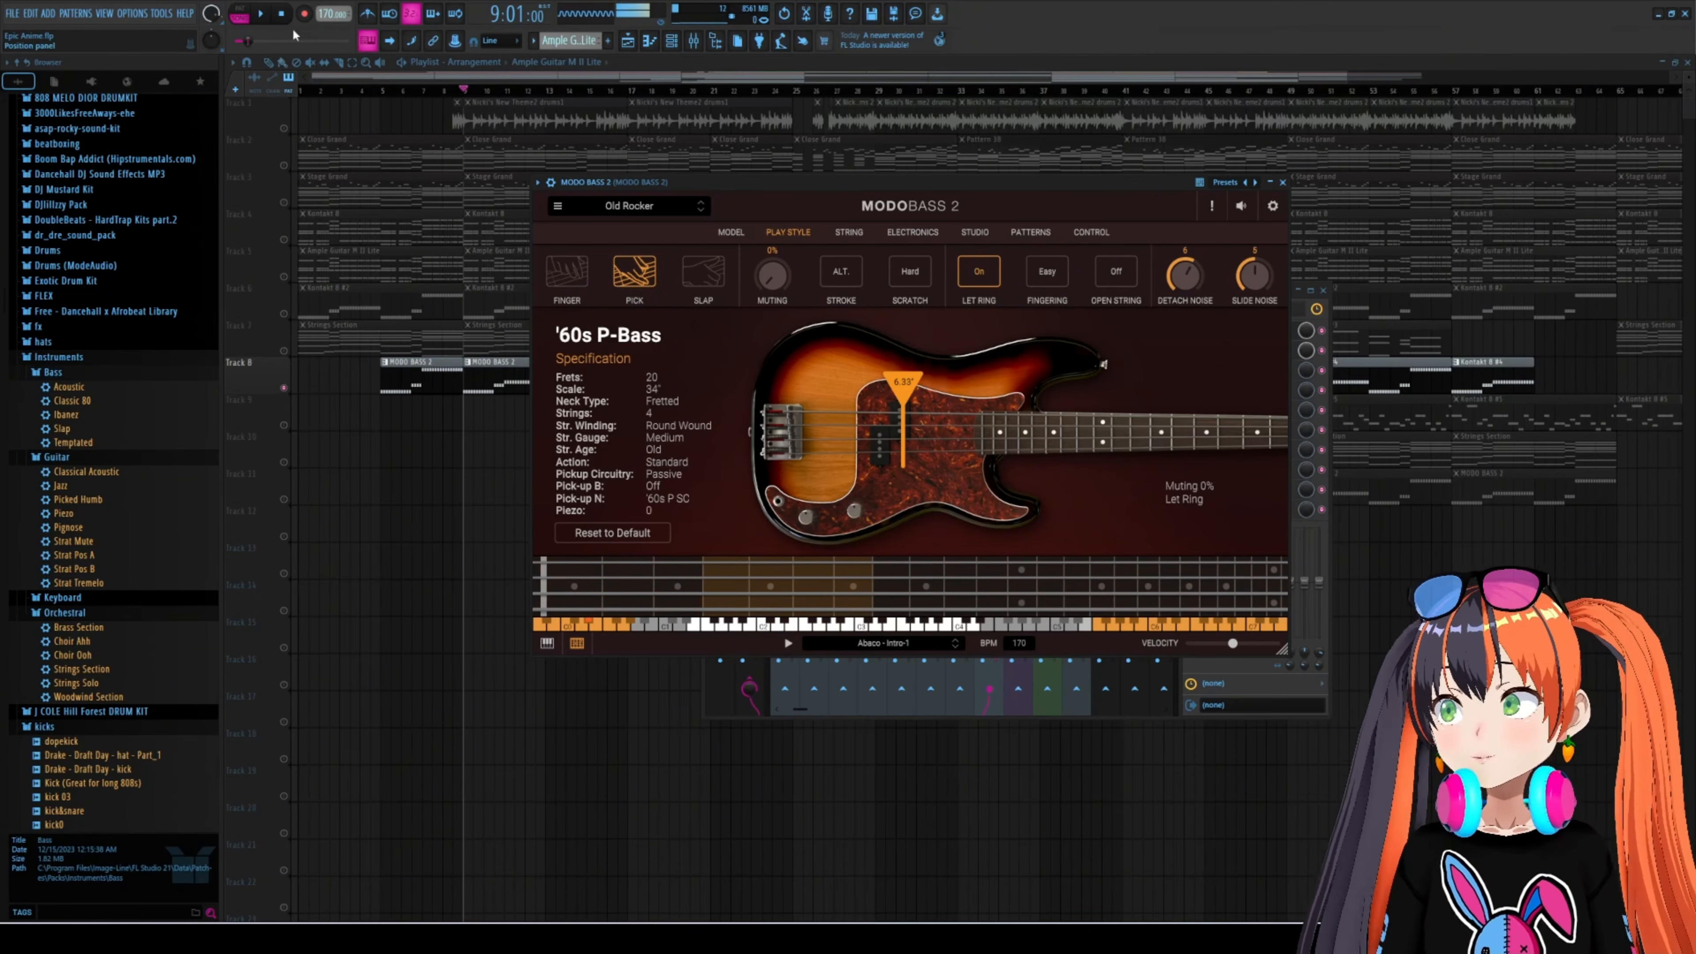
click(281, 15)
- Toggle the Let Ring option off and on in MODO BASS 2's play style settings
click(979, 271)
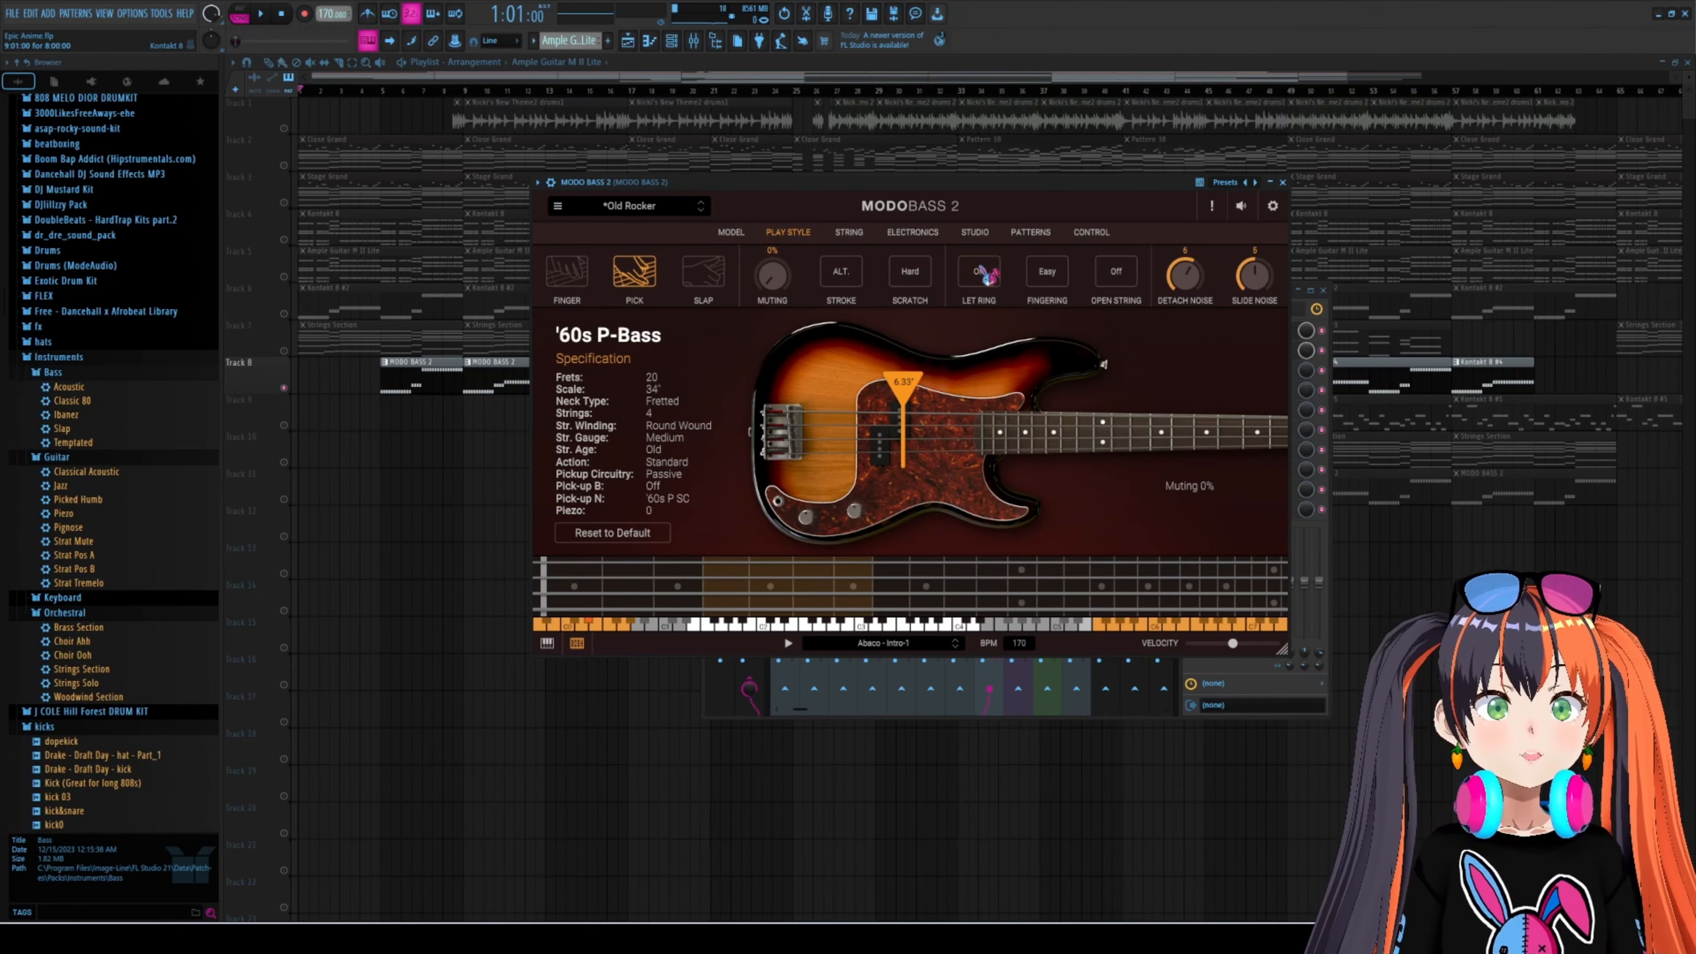
click(995, 280)
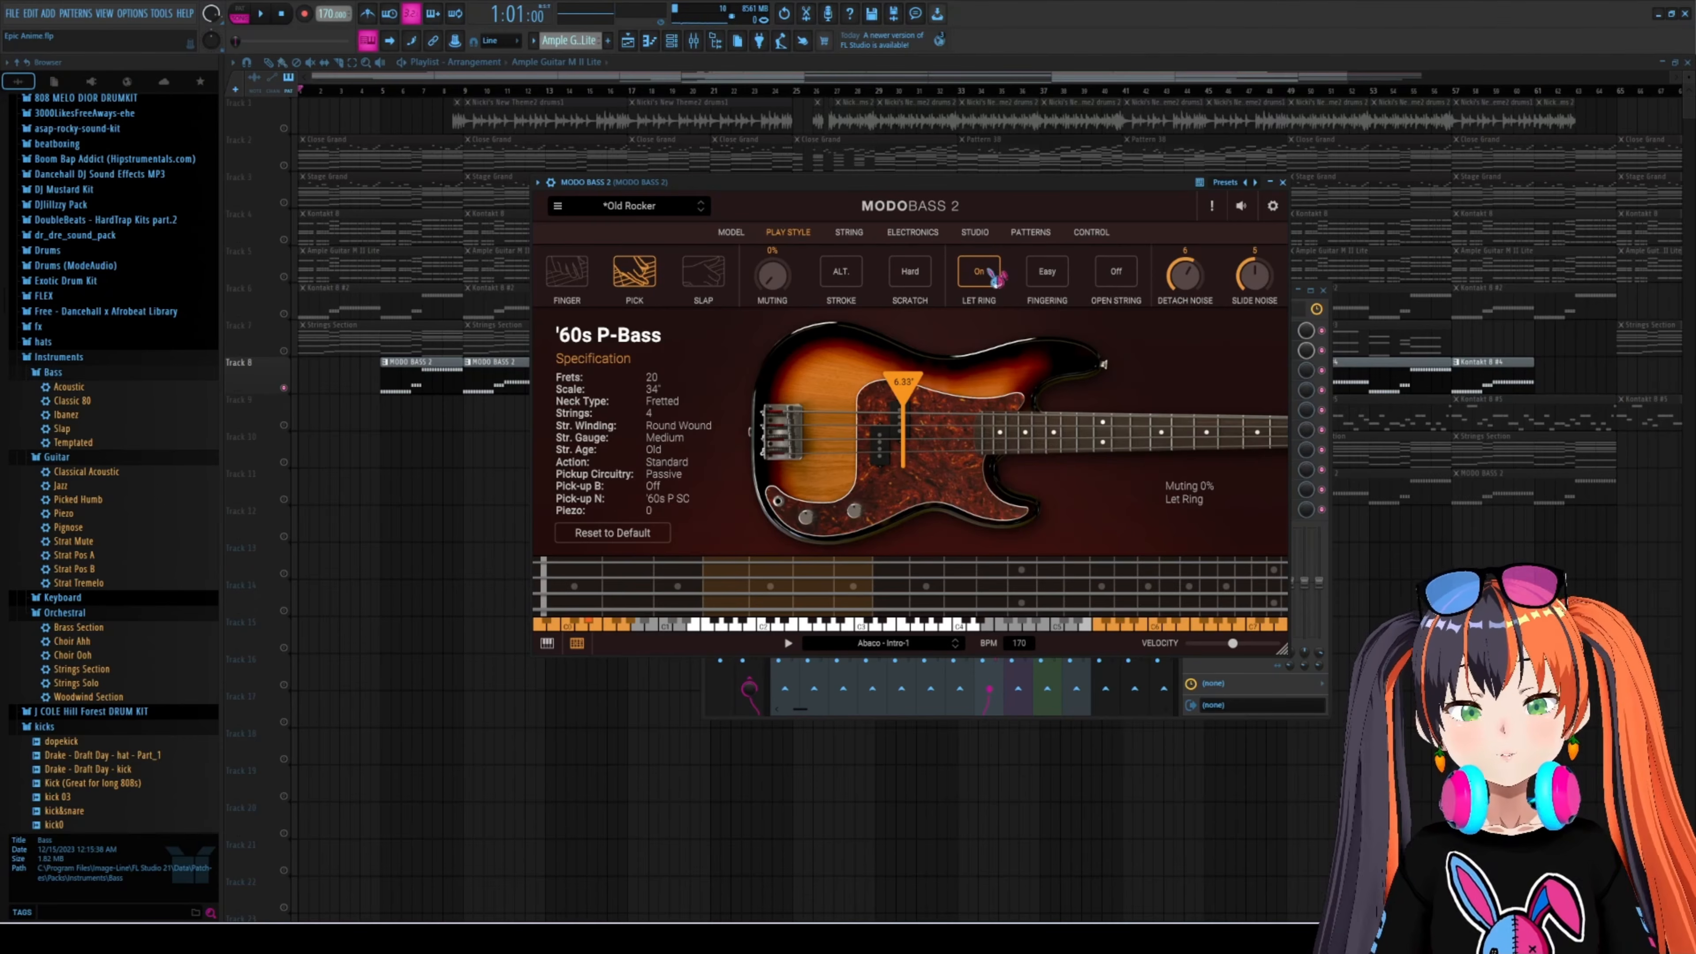
click(994, 276)
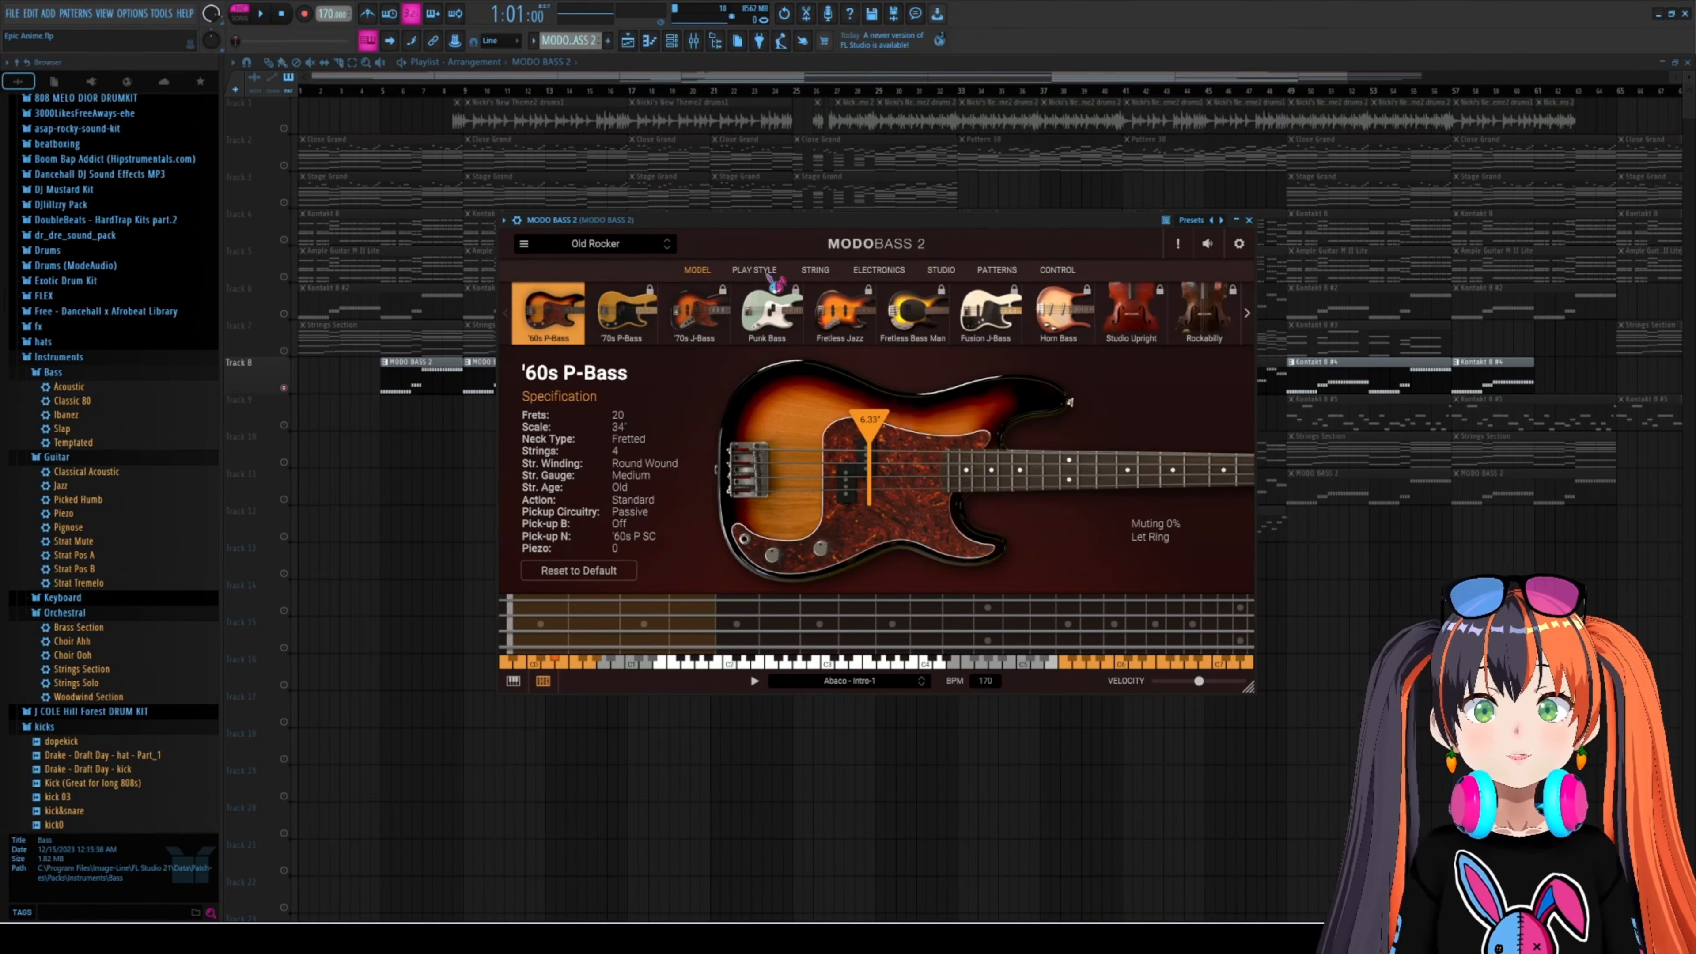
- Show MODO BASS 2's play style settings and the Studio page with its Solid State amp model
click(757, 270)
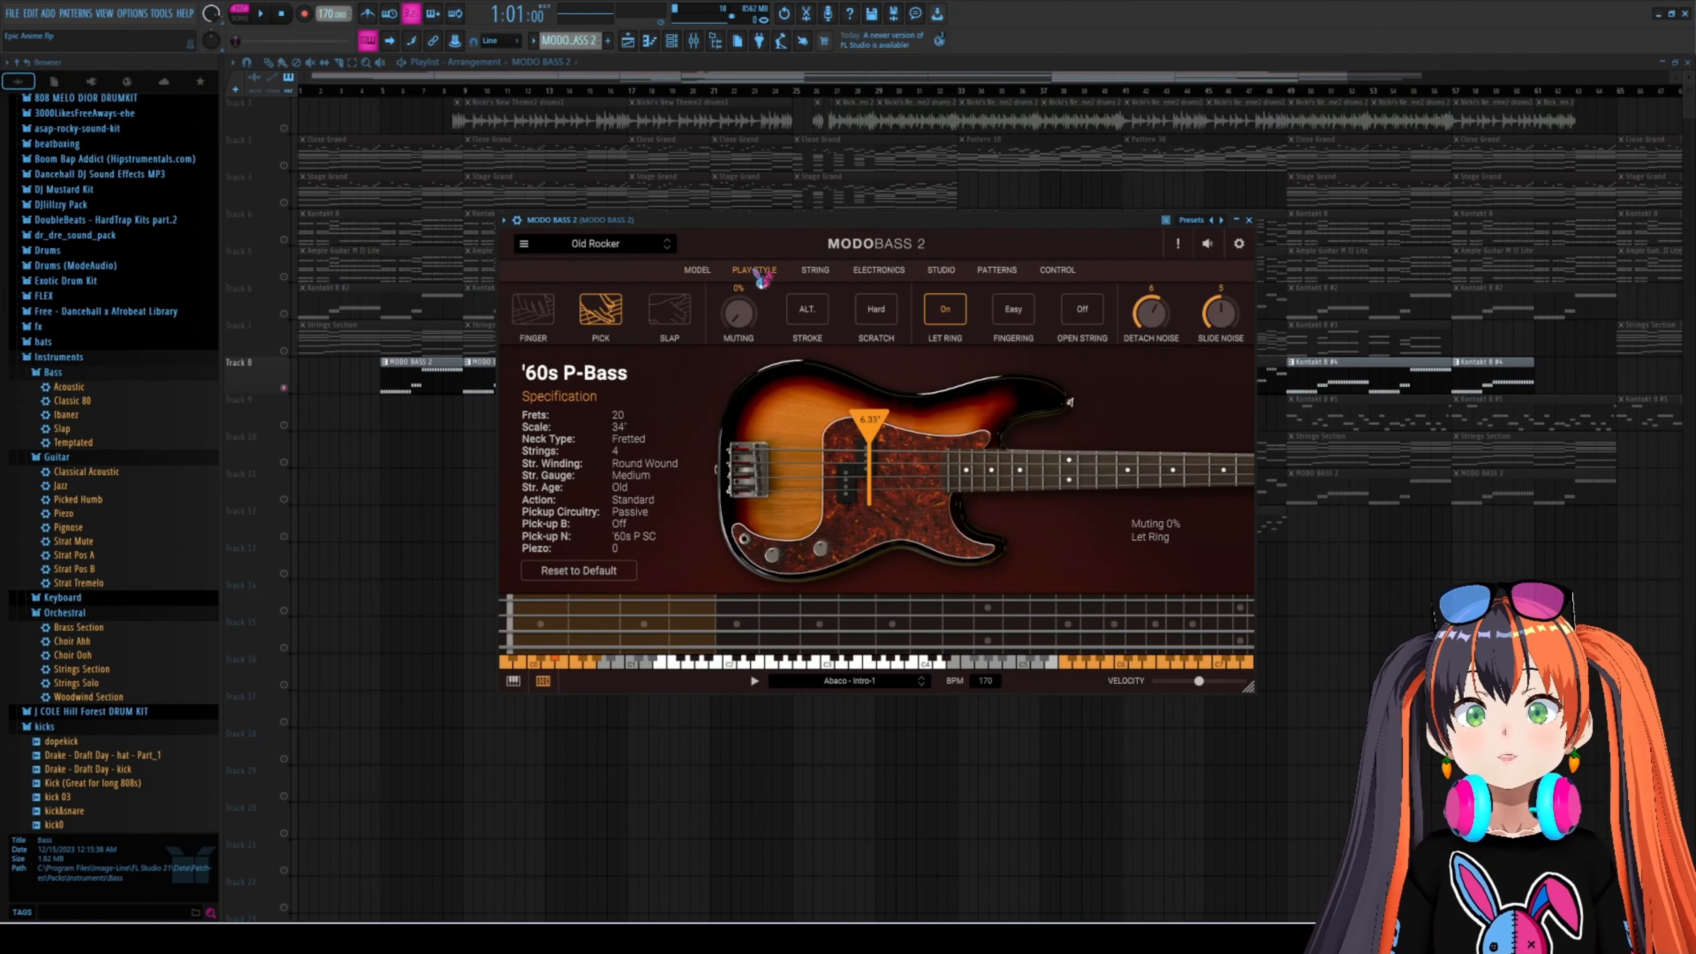
click(942, 273)
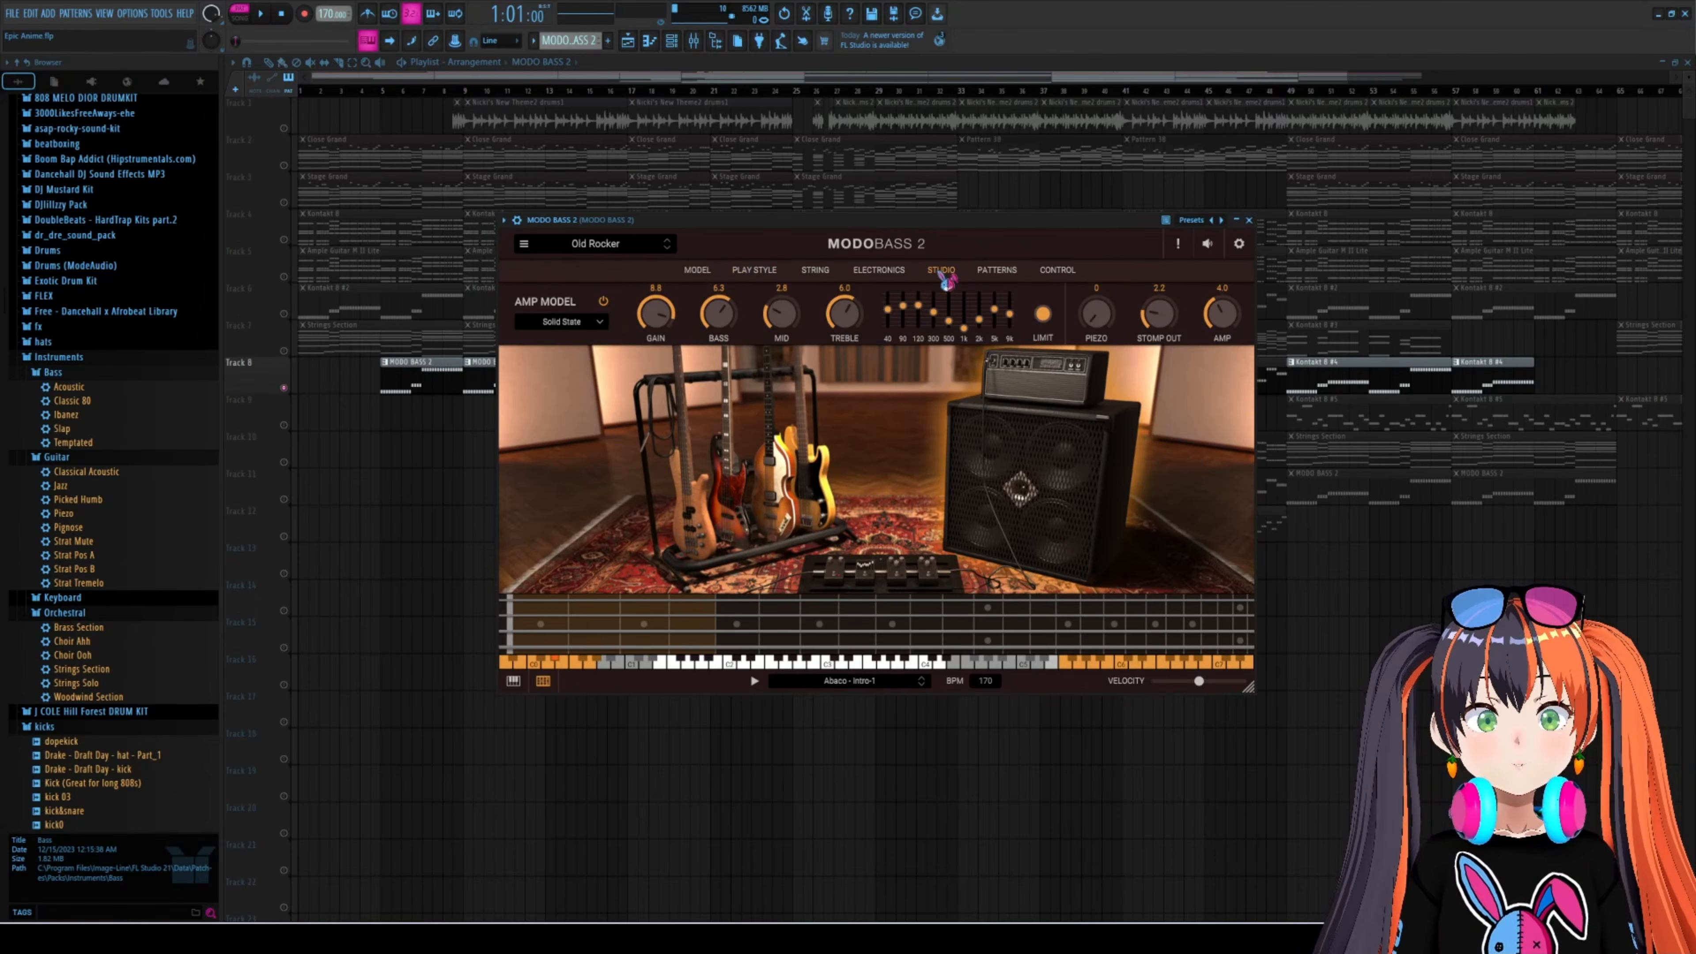